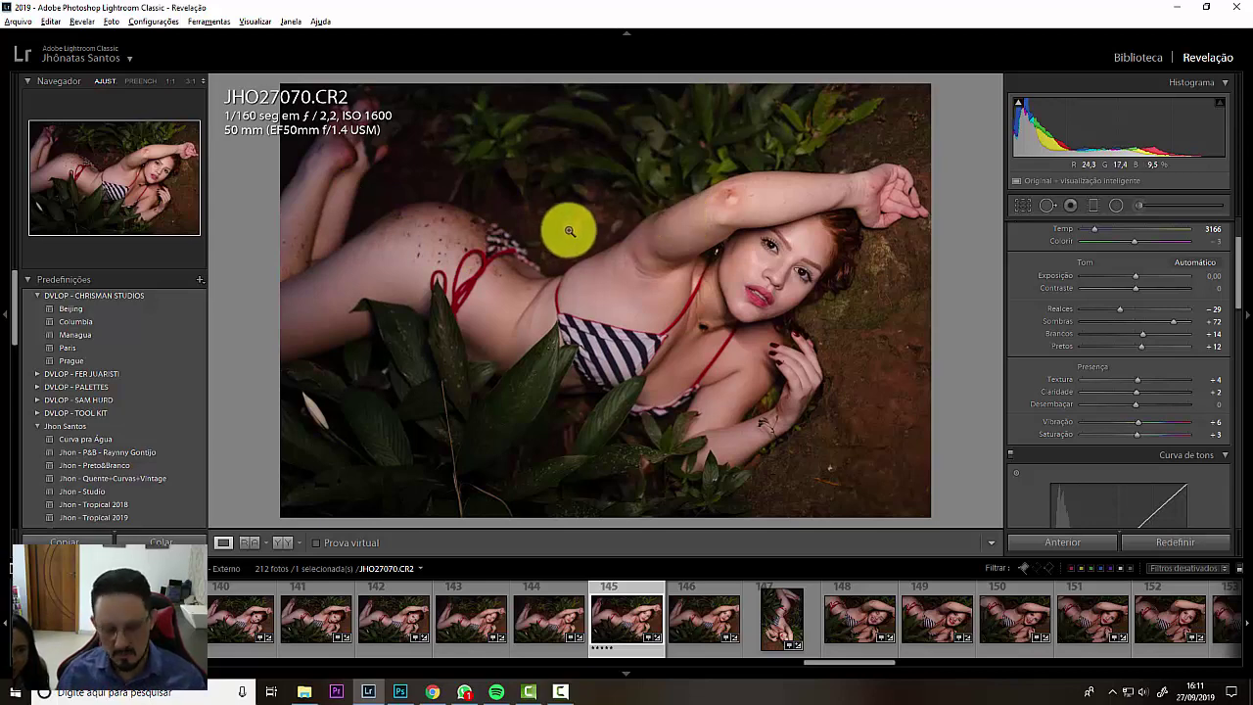
Step: Review the export settings of the user preset "editar" for photo JHO27070.CR2, without exporting it
right_click(573, 228)
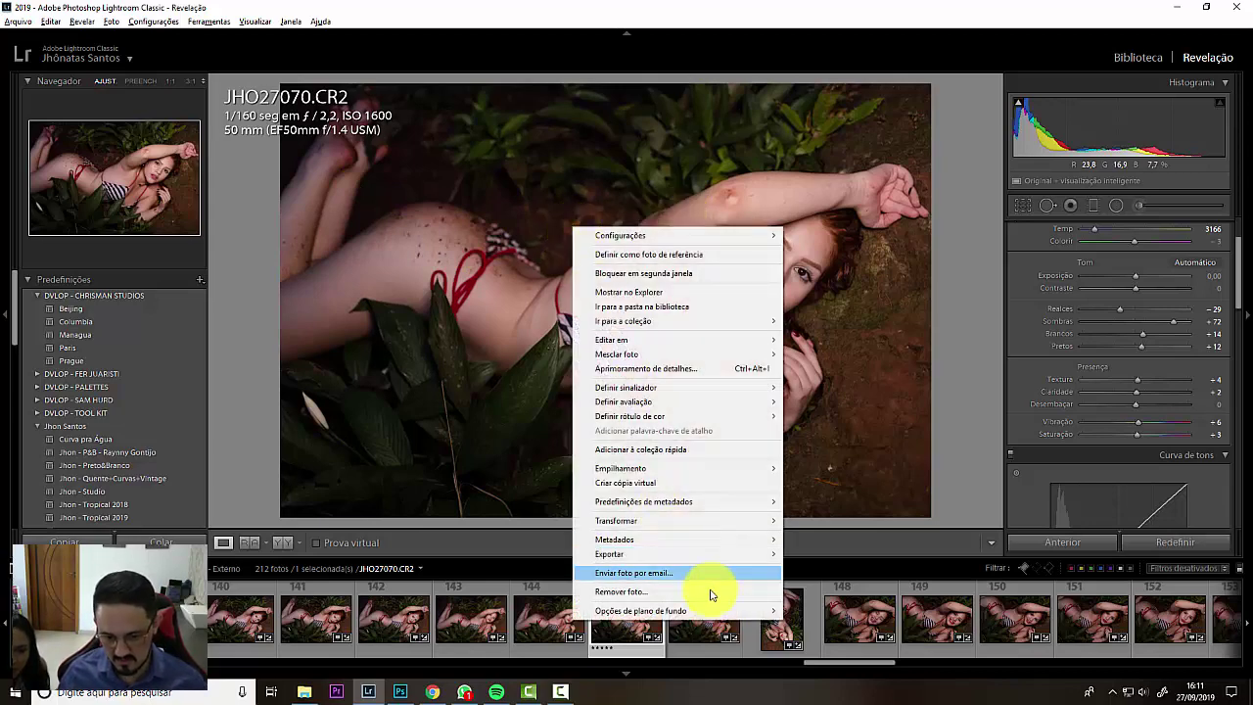
mouse_move(760, 559)
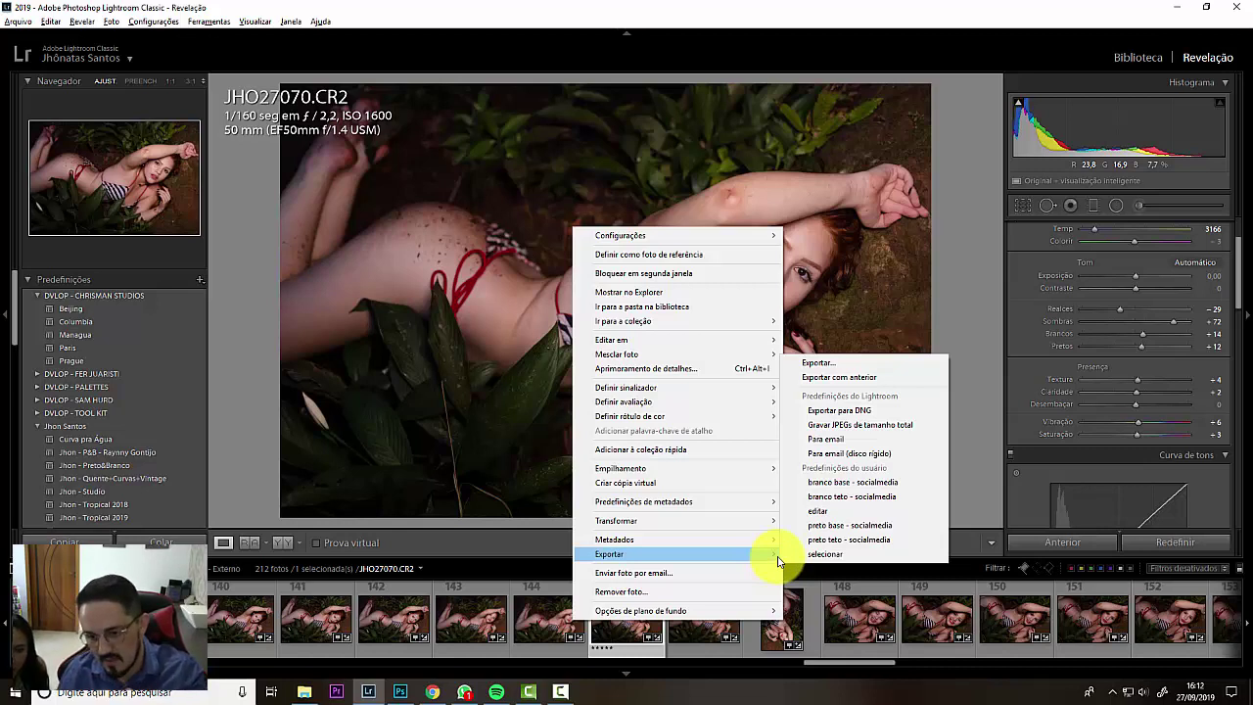
click(817, 366)
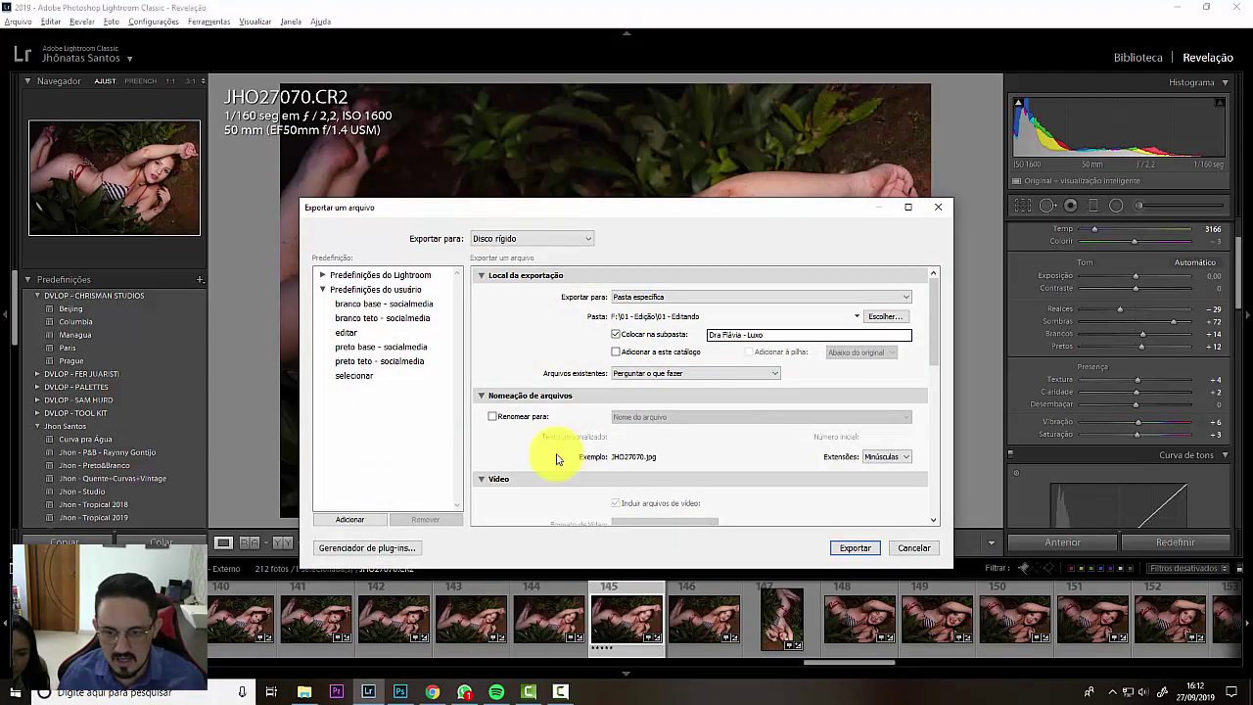
click(345, 332)
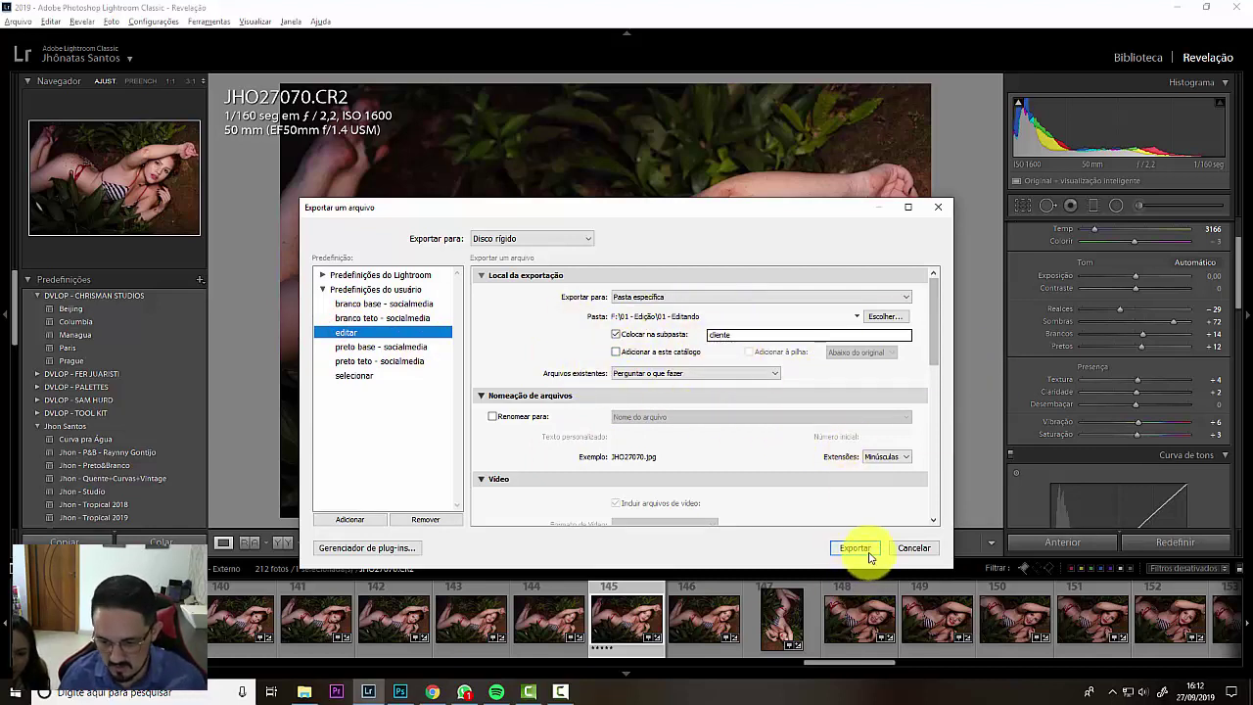
click(914, 548)
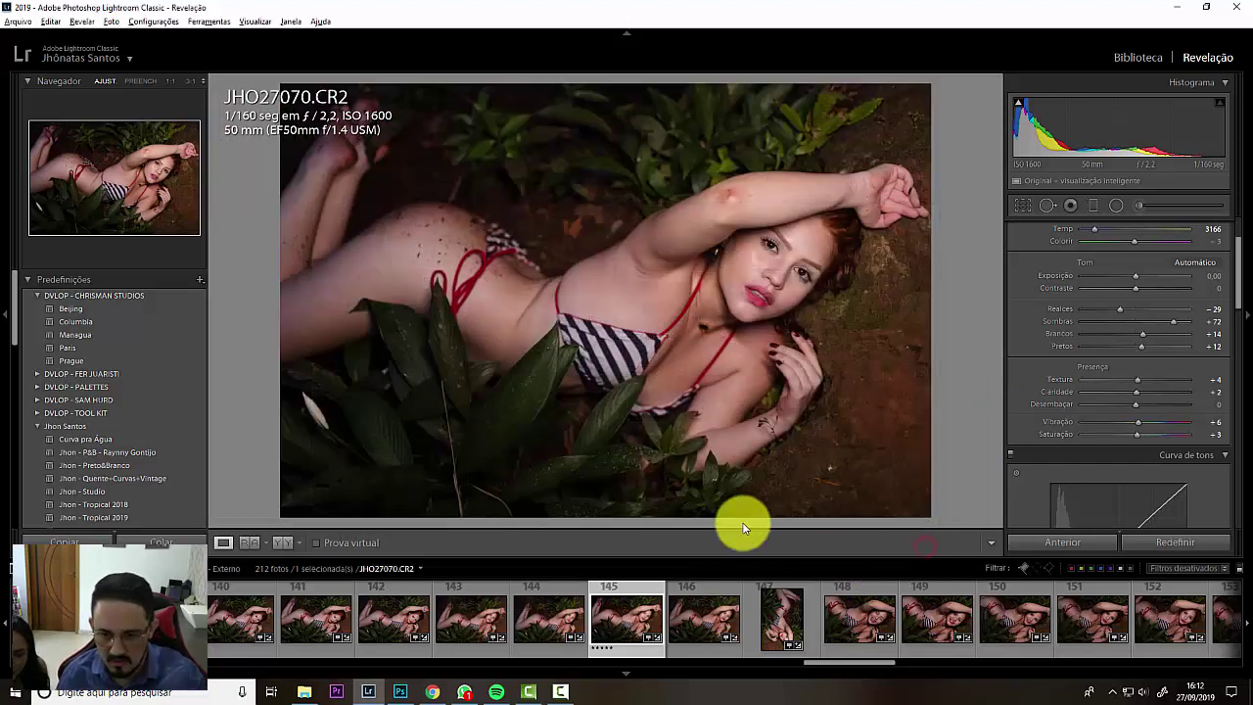
Step: Switch to Photoshop and examine the skin on the model's arm and face in JHO27070.jpg for blemishes
click(401, 692)
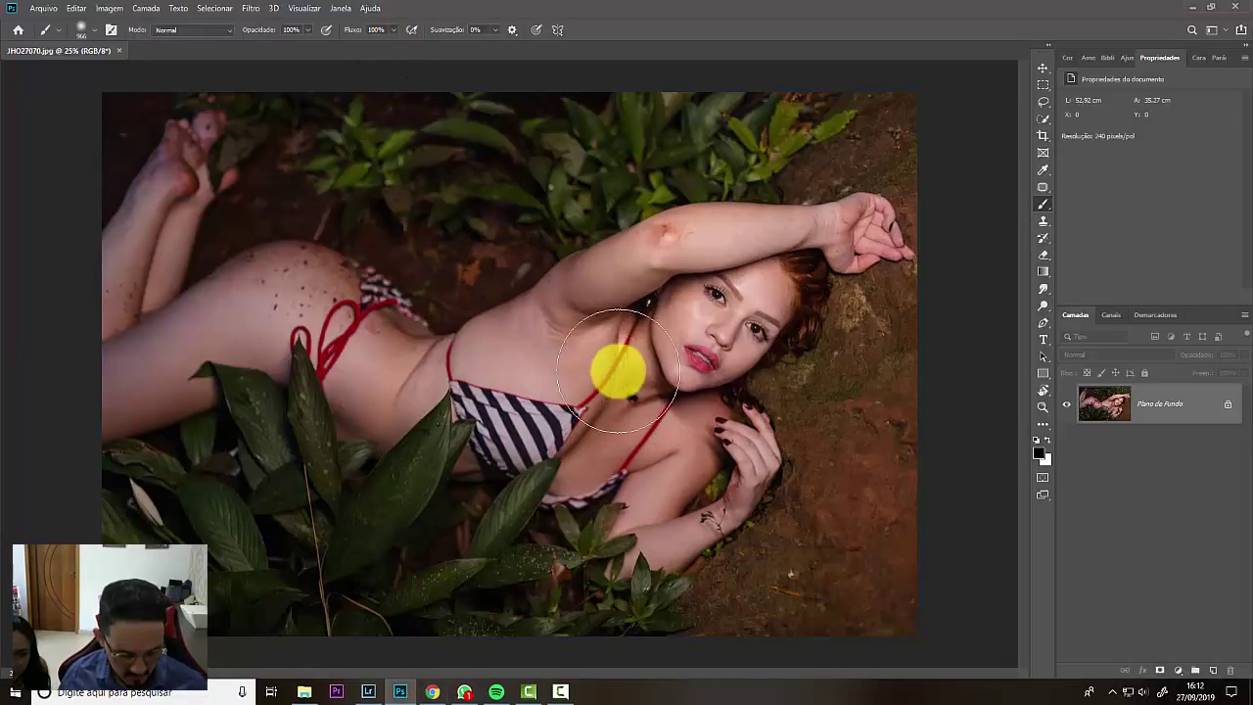
key(z)
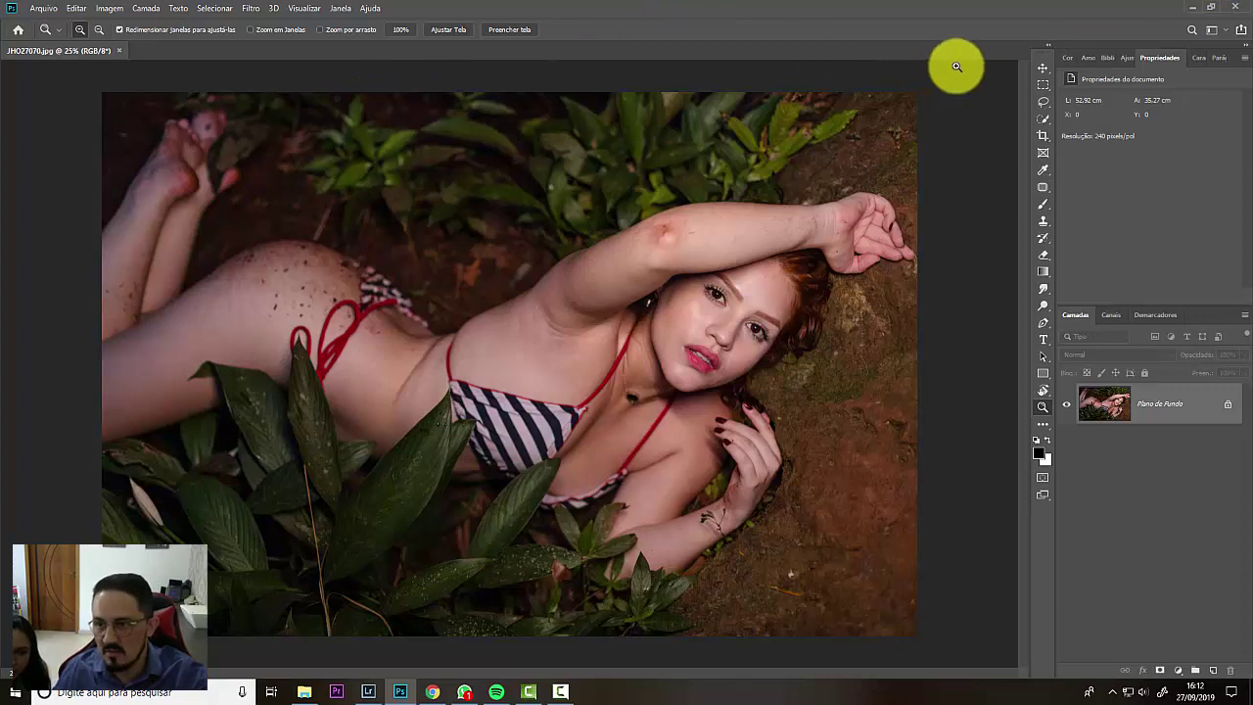
drag(1040, 58, 1040, 94)
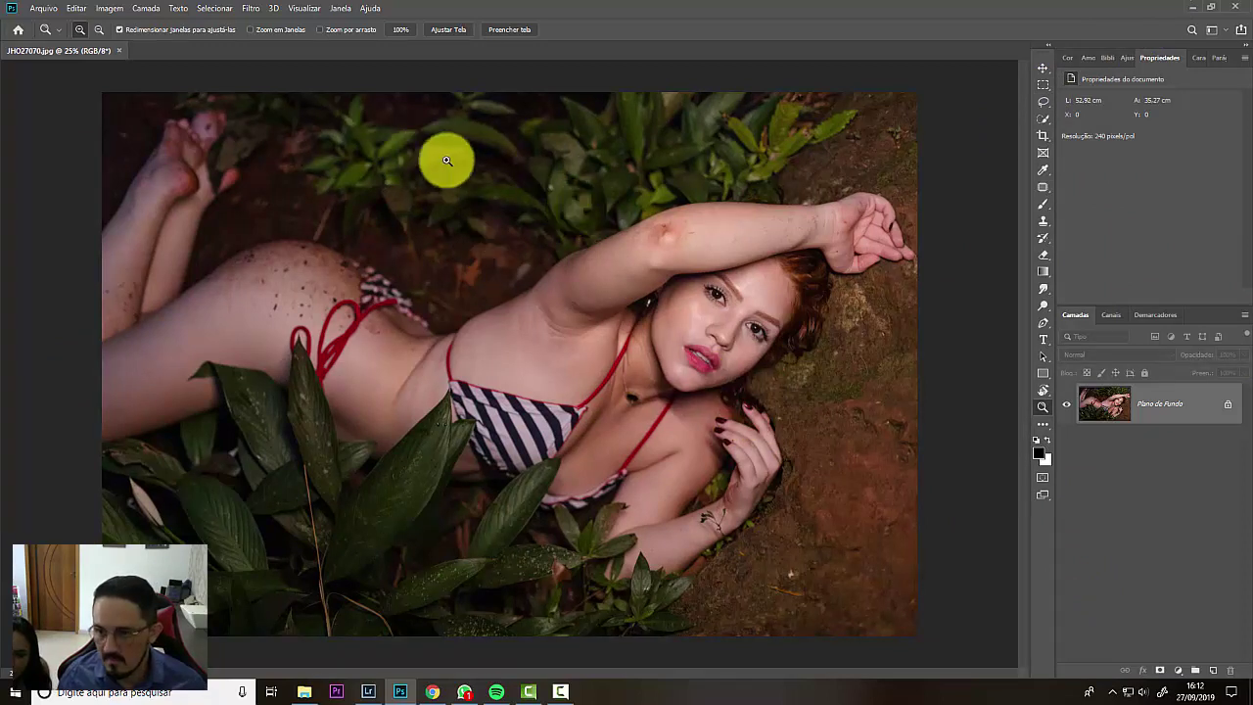
click(1041, 409)
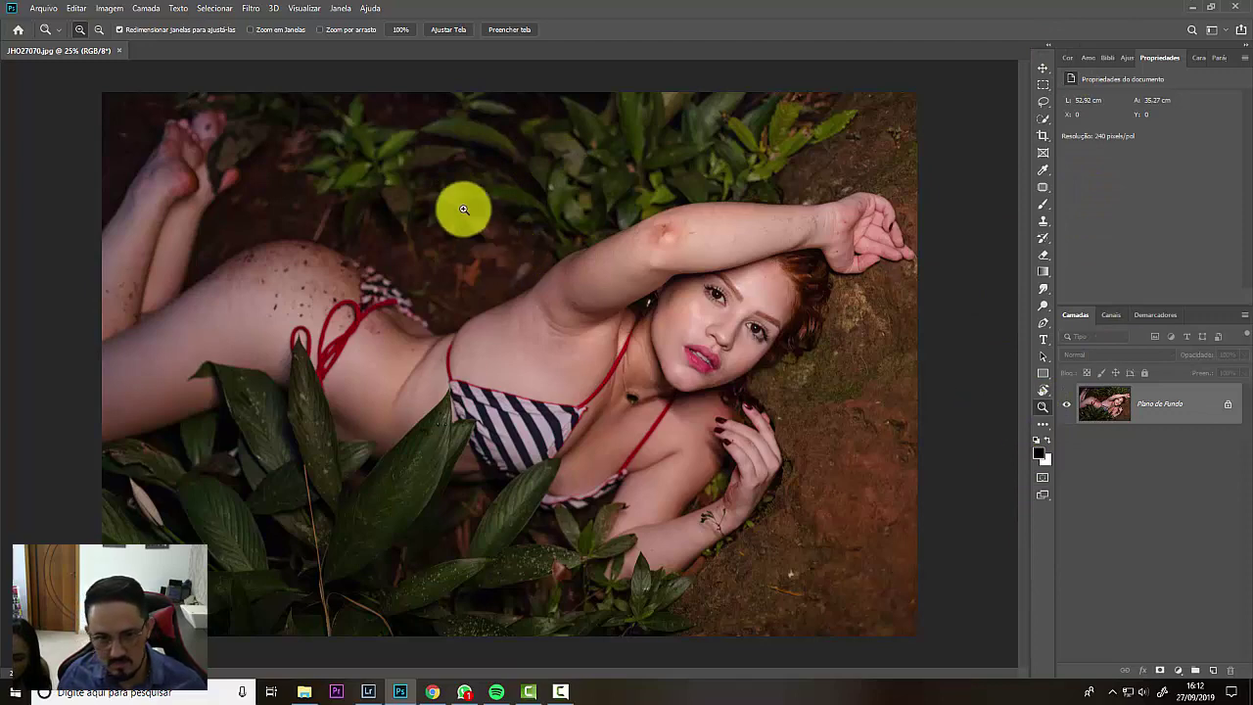
drag(449, 147, 939, 465)
drag(339, 123, 794, 518)
drag(80, 125, 842, 574)
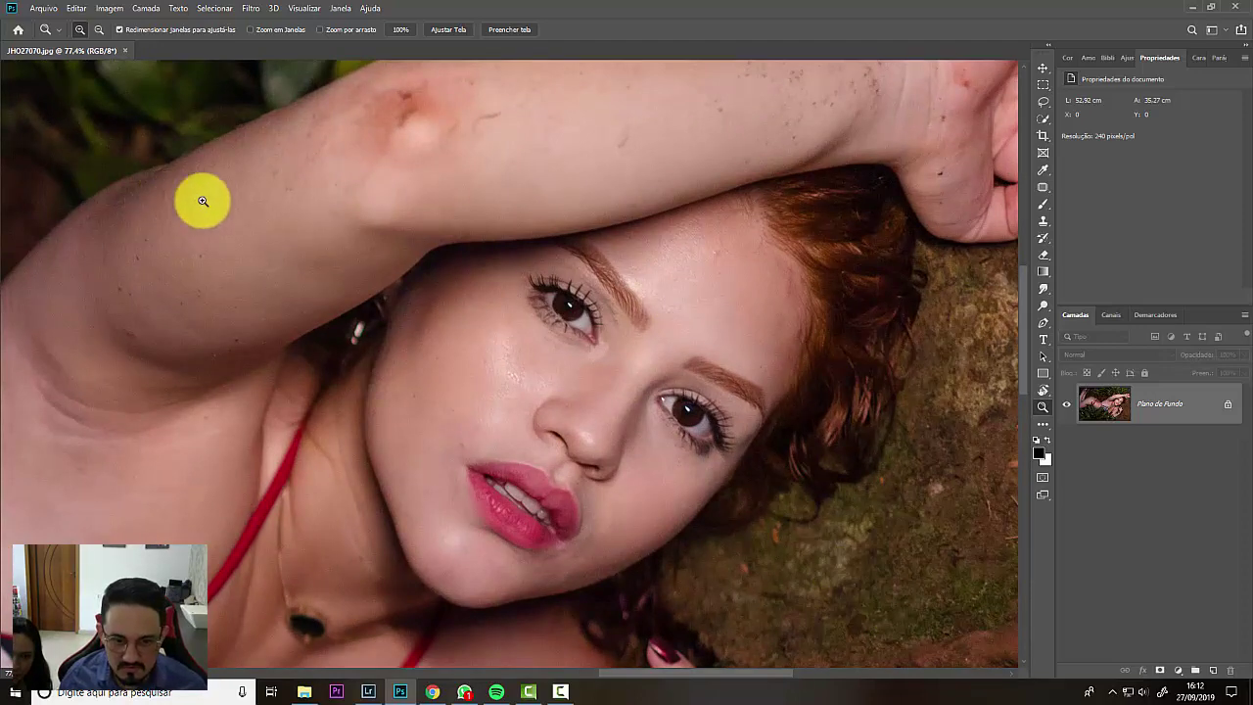
drag(202, 200, 968, 601)
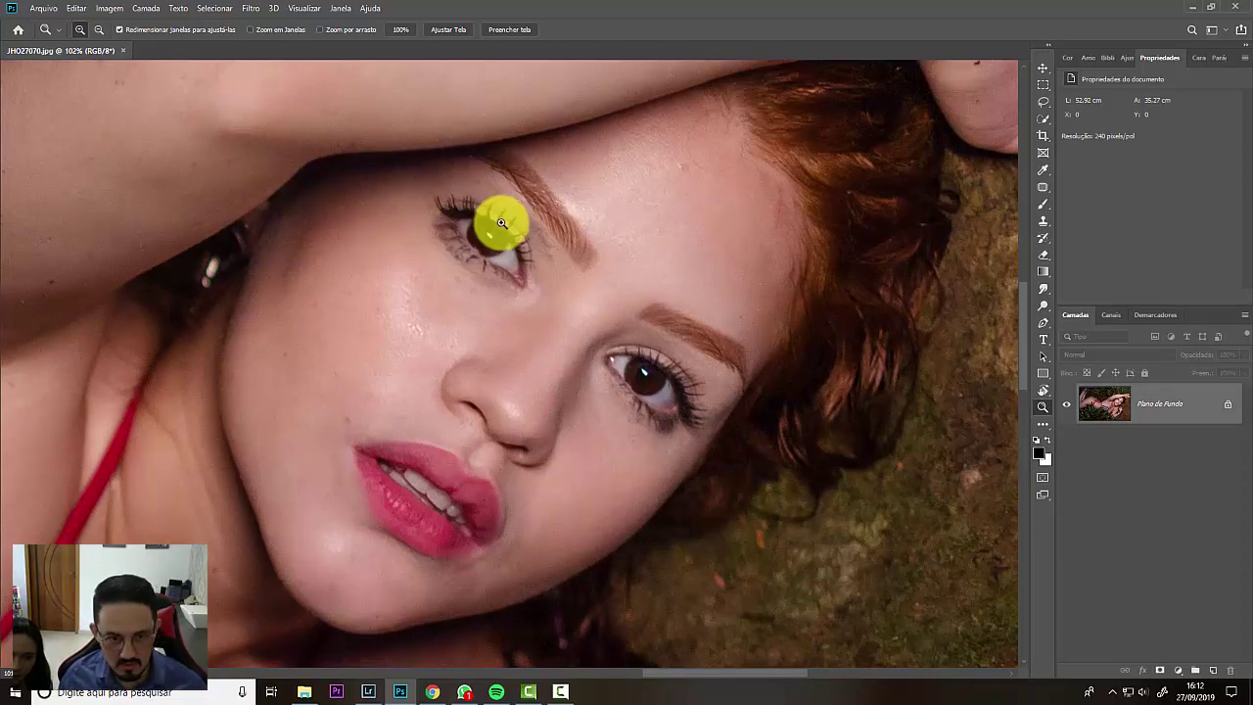
drag(405, 246, 559, 509)
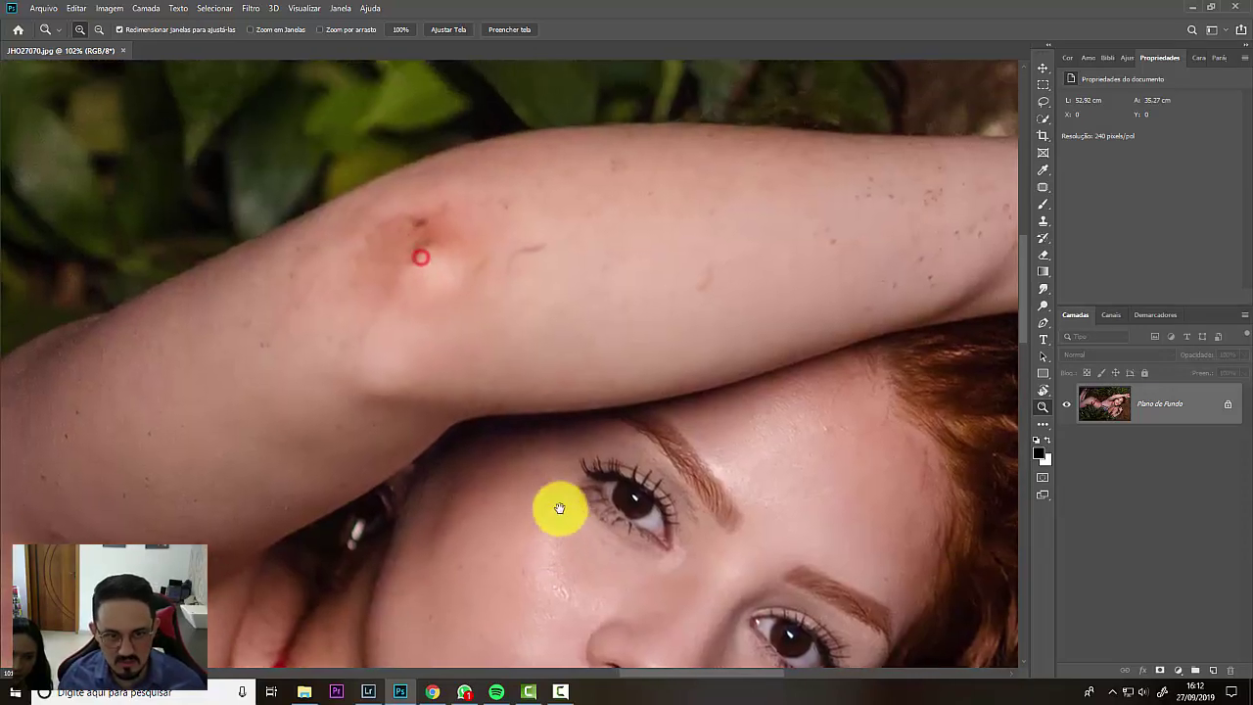
drag(621, 241, 416, 125)
drag(437, 542, 531, 369)
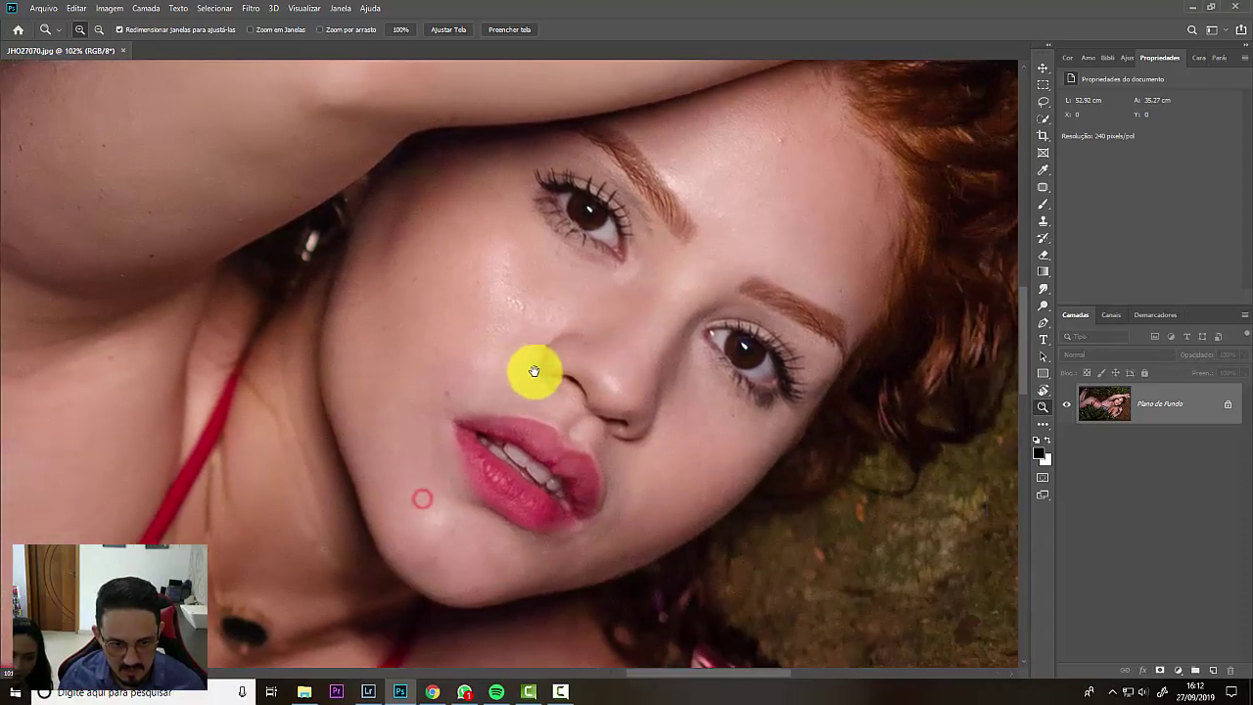
drag(289, 127, 959, 570)
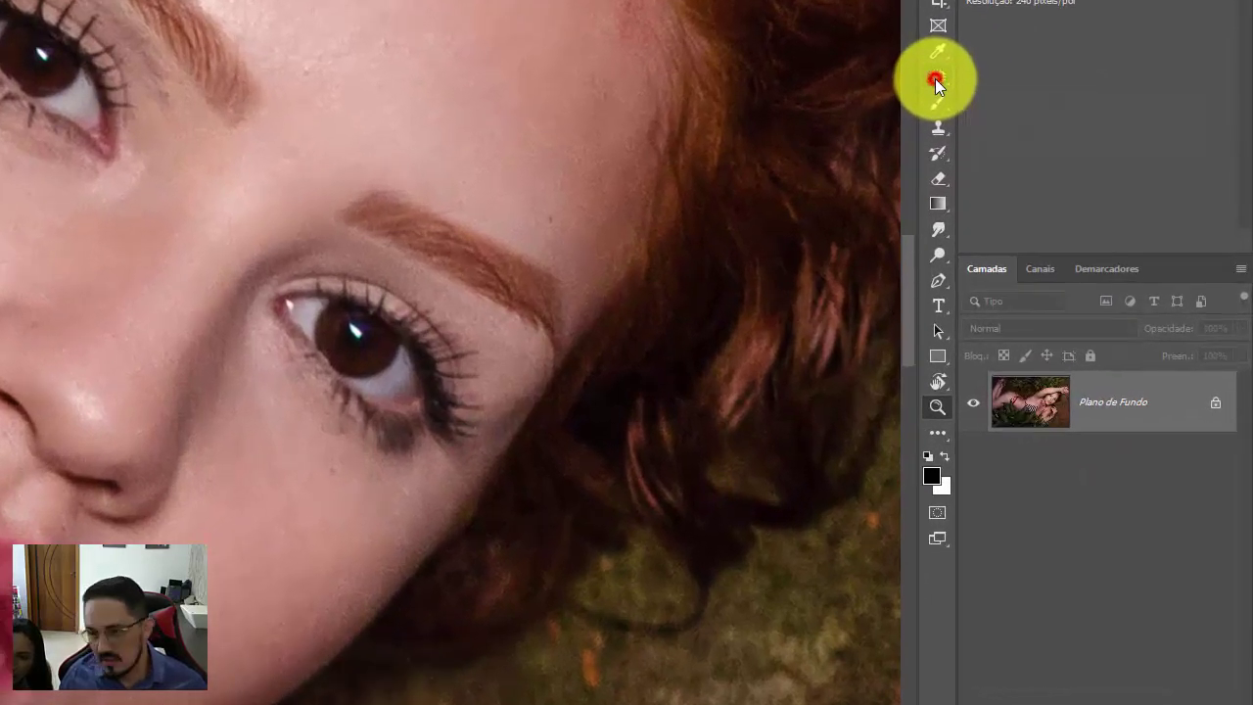
Step: Patch a blemish on the upper forehead with the Patch tool, sampling clean skin just below it
right_click(1041, 187)
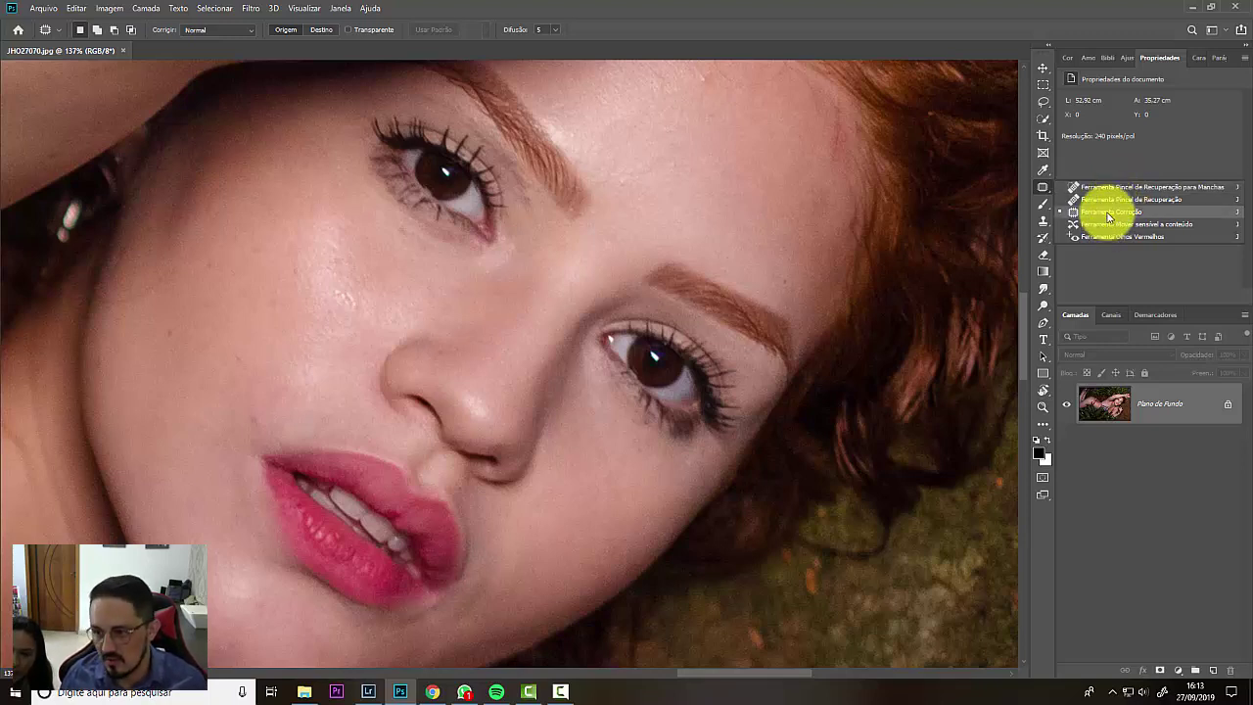
click(1106, 214)
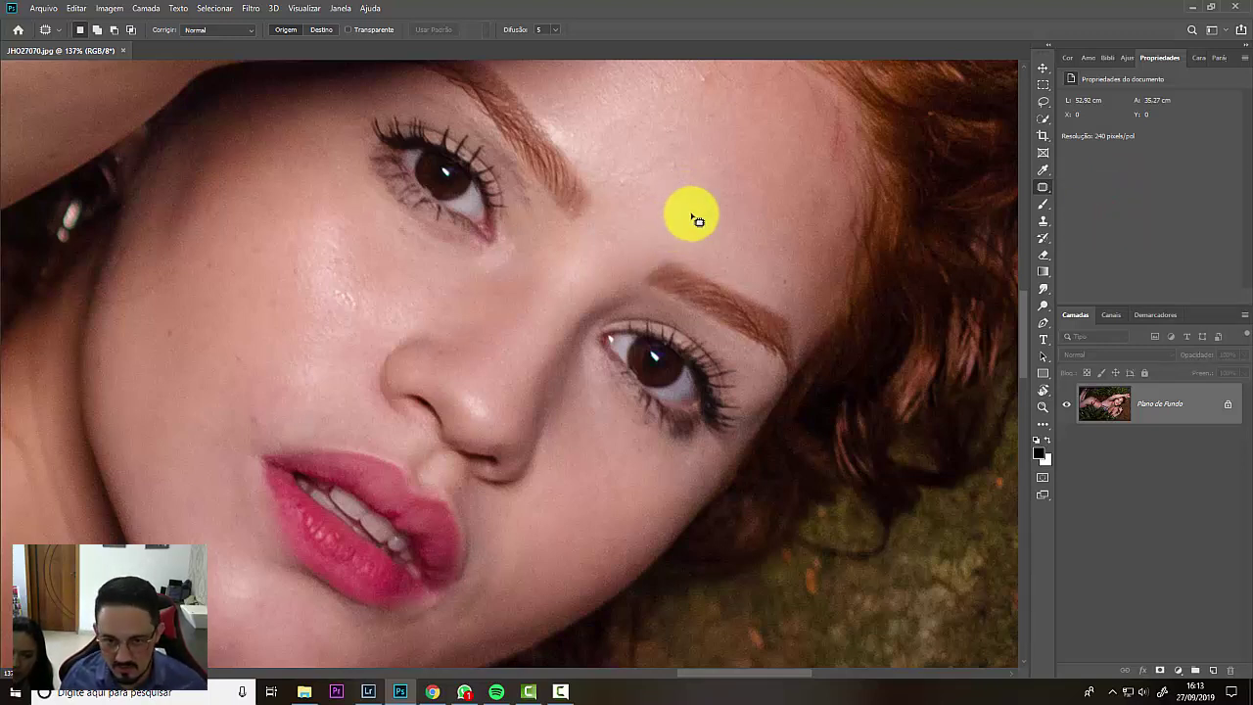
scroll(692, 217, up, 3)
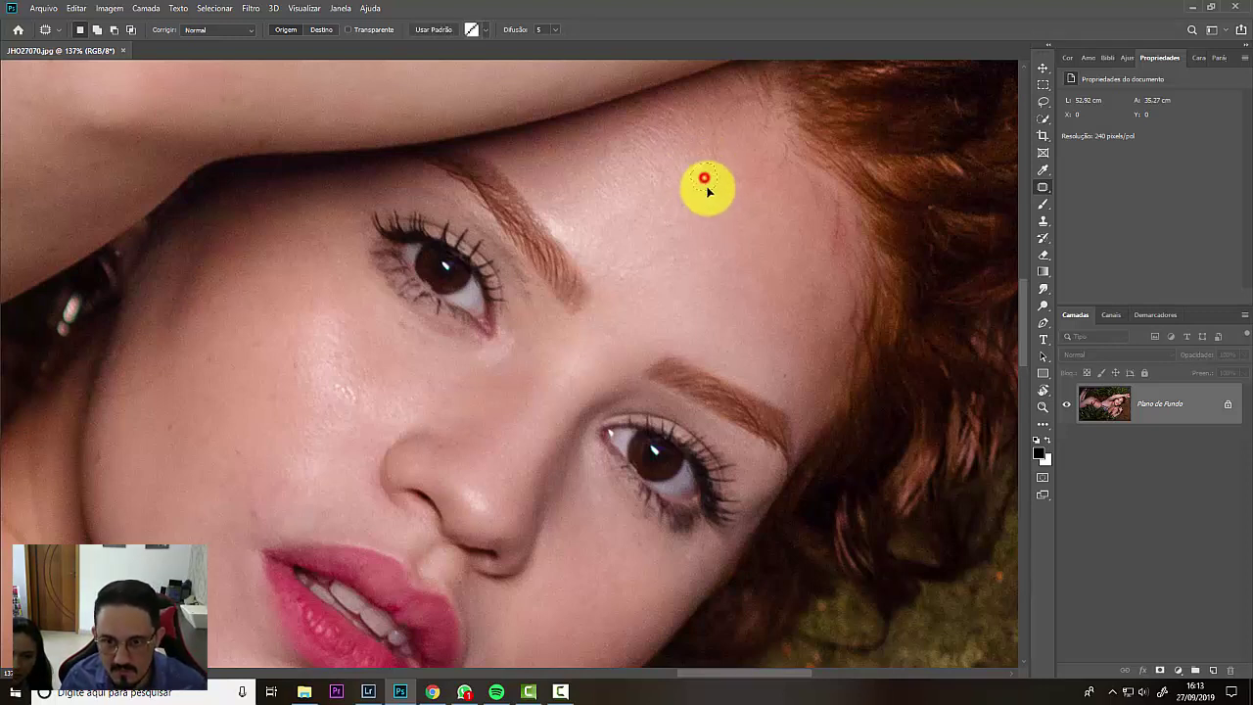
drag(707, 188, 720, 254)
click(720, 256)
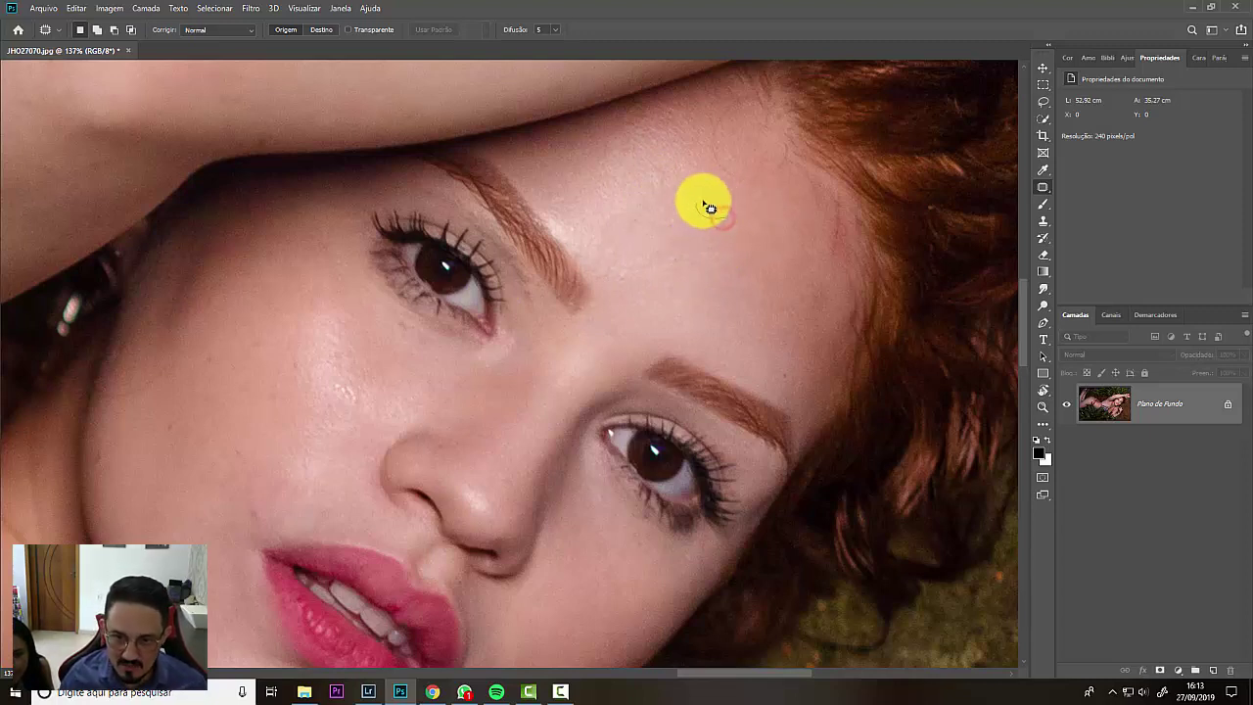
Step: Outline the remaining mark on the upper forehead and patch it with the smooth skin beneath
drag(705, 212, 586, 244)
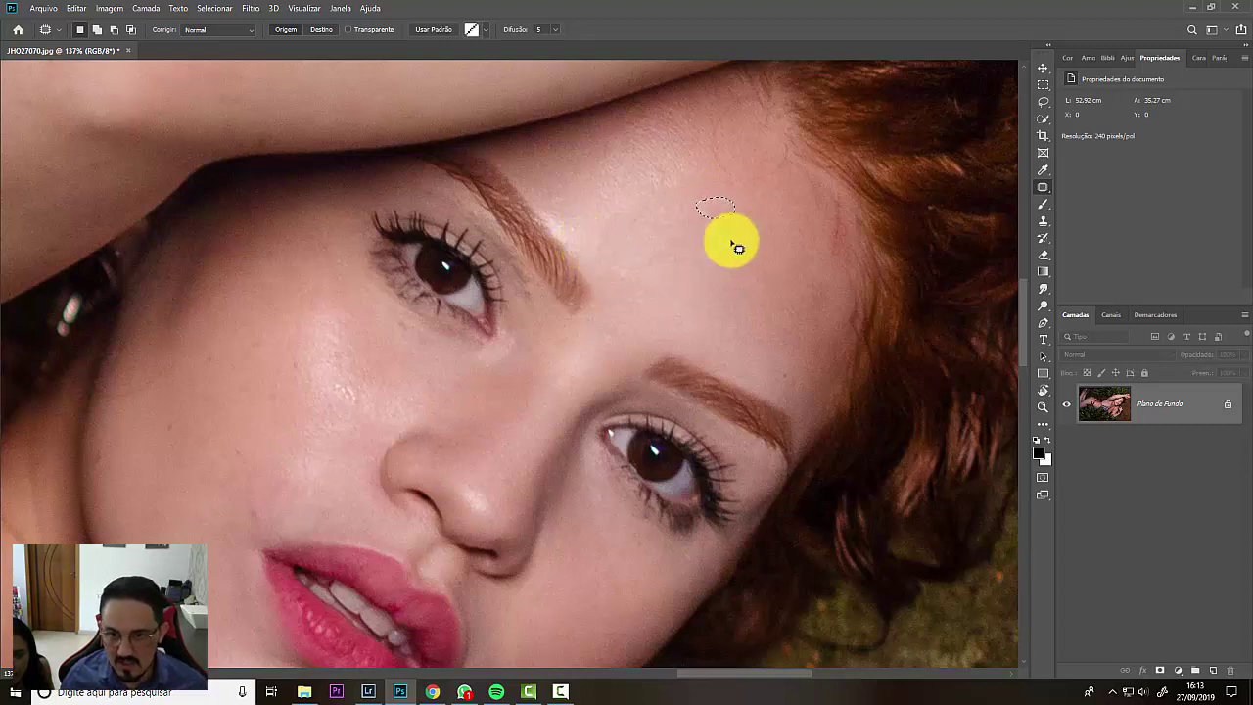
click(744, 245)
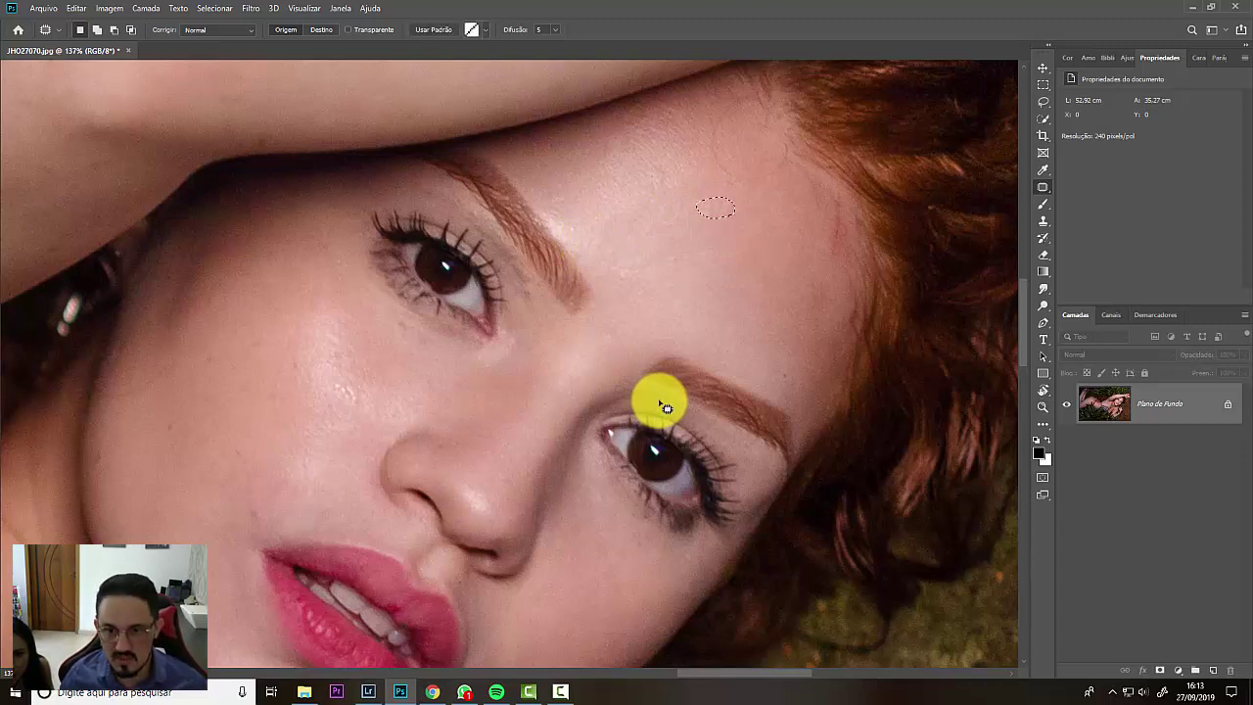
click(732, 244)
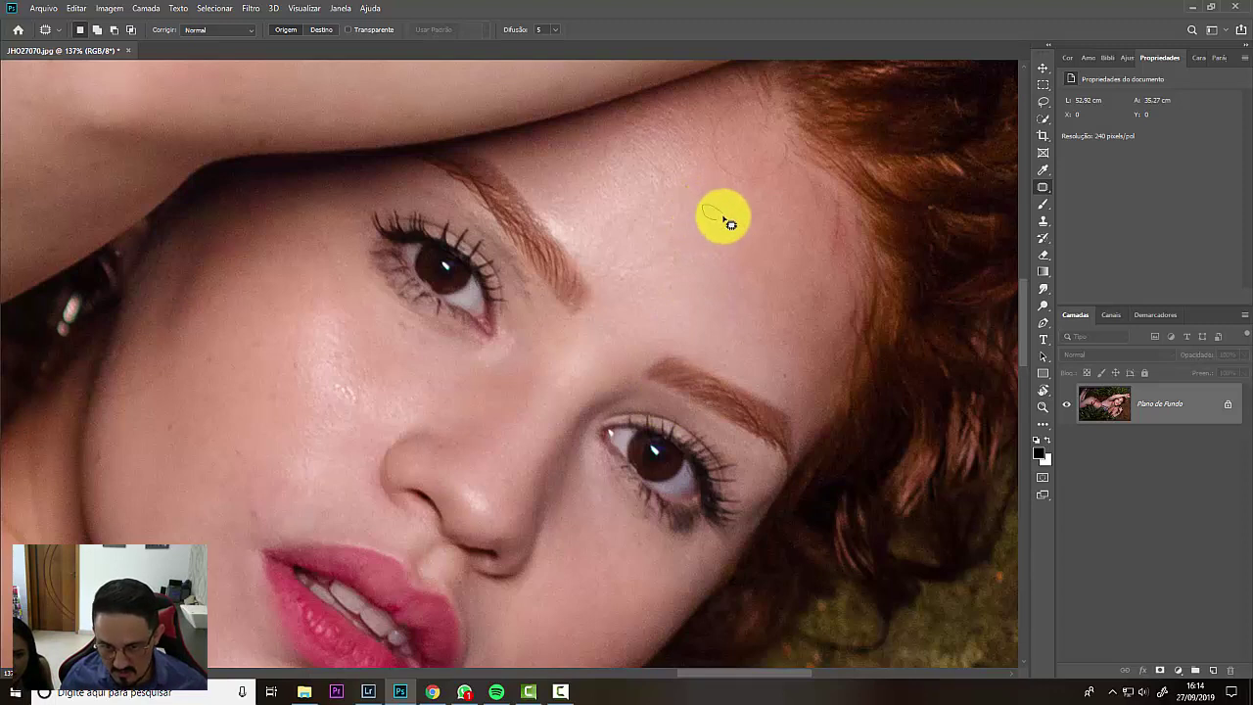
click(727, 262)
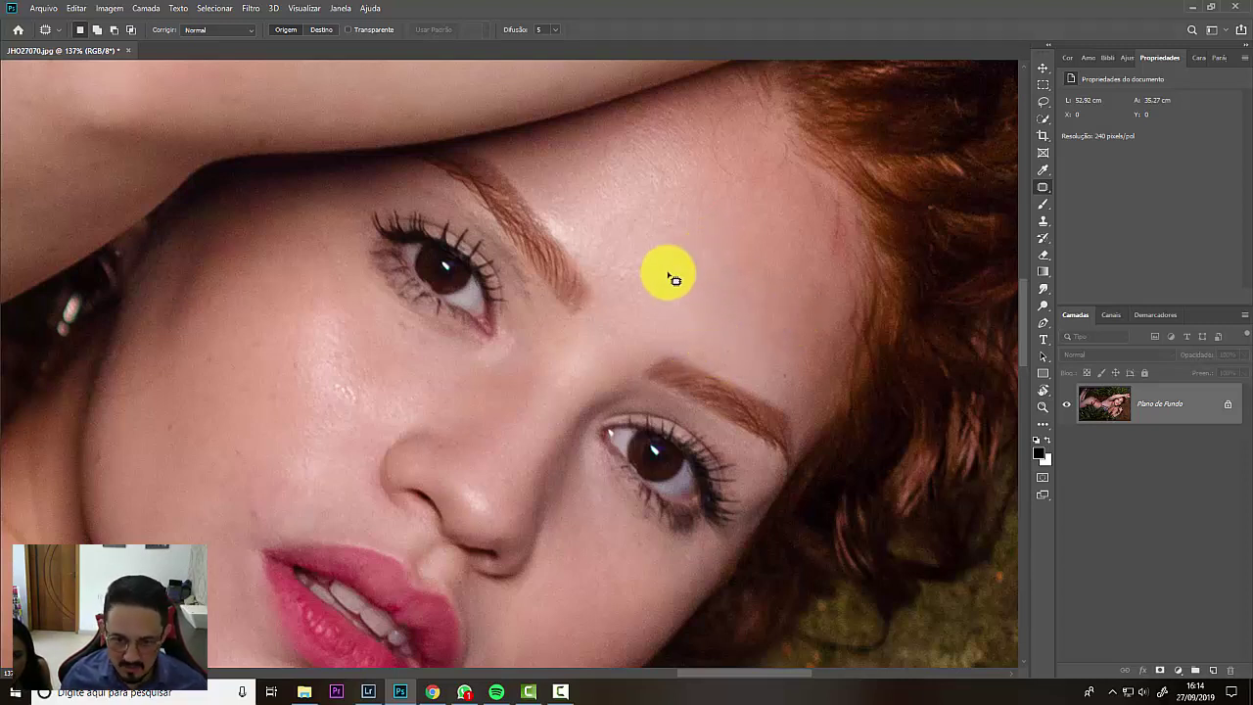
Step: Patch the small spots in the middle of the forehead with neighbouring clean skin and clear the selection
mouse_move(665, 266)
mouse_down()
mouse_move(680, 253)
mouse_move(691, 296)
mouse_up()
click(707, 289)
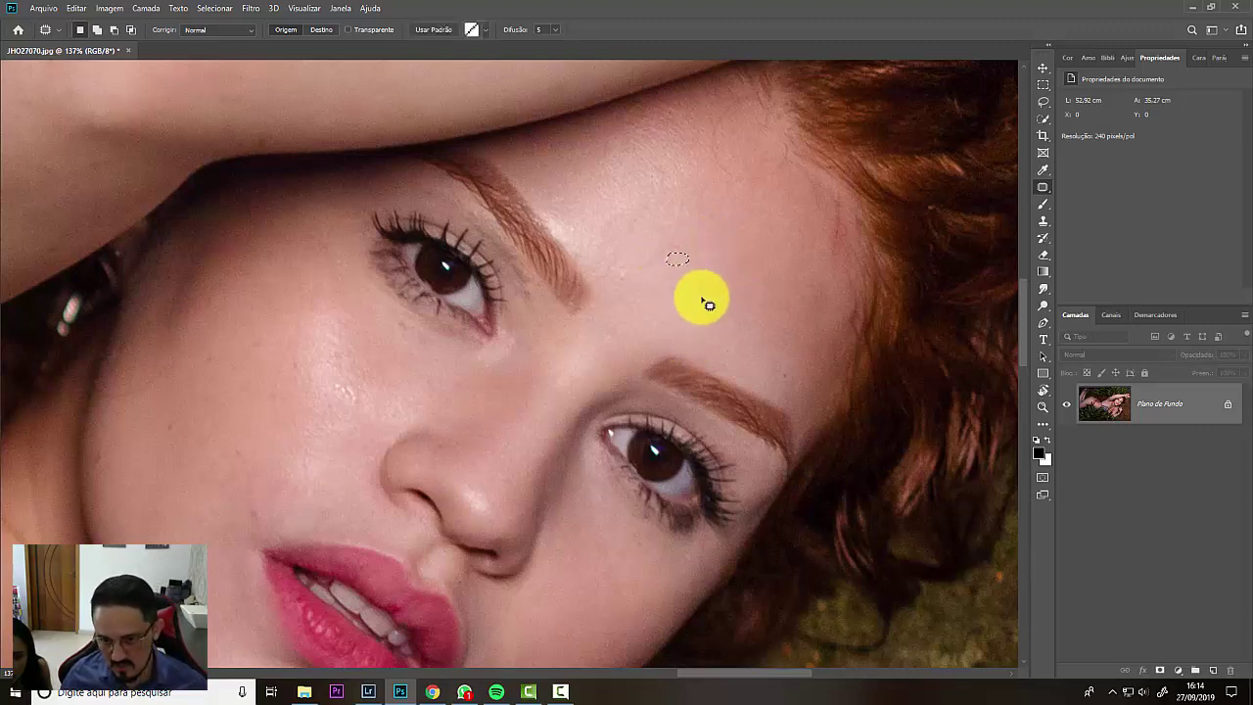
click(671, 294)
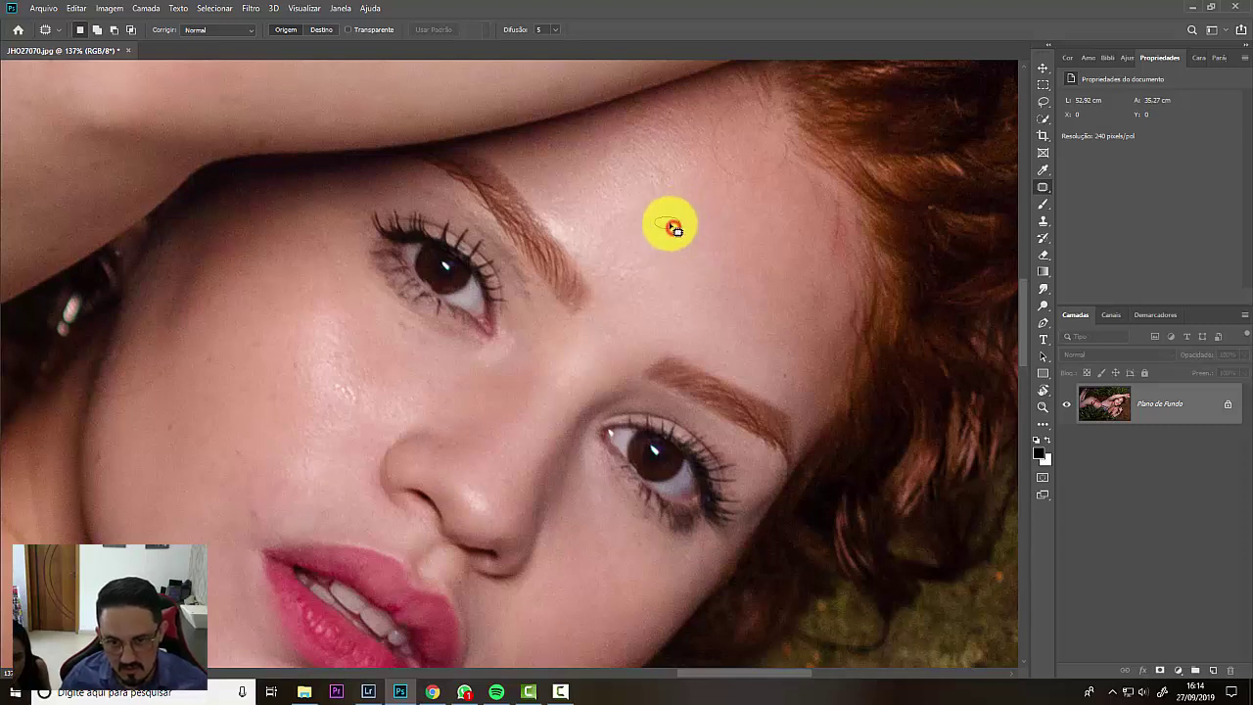
drag(682, 208, 721, 231)
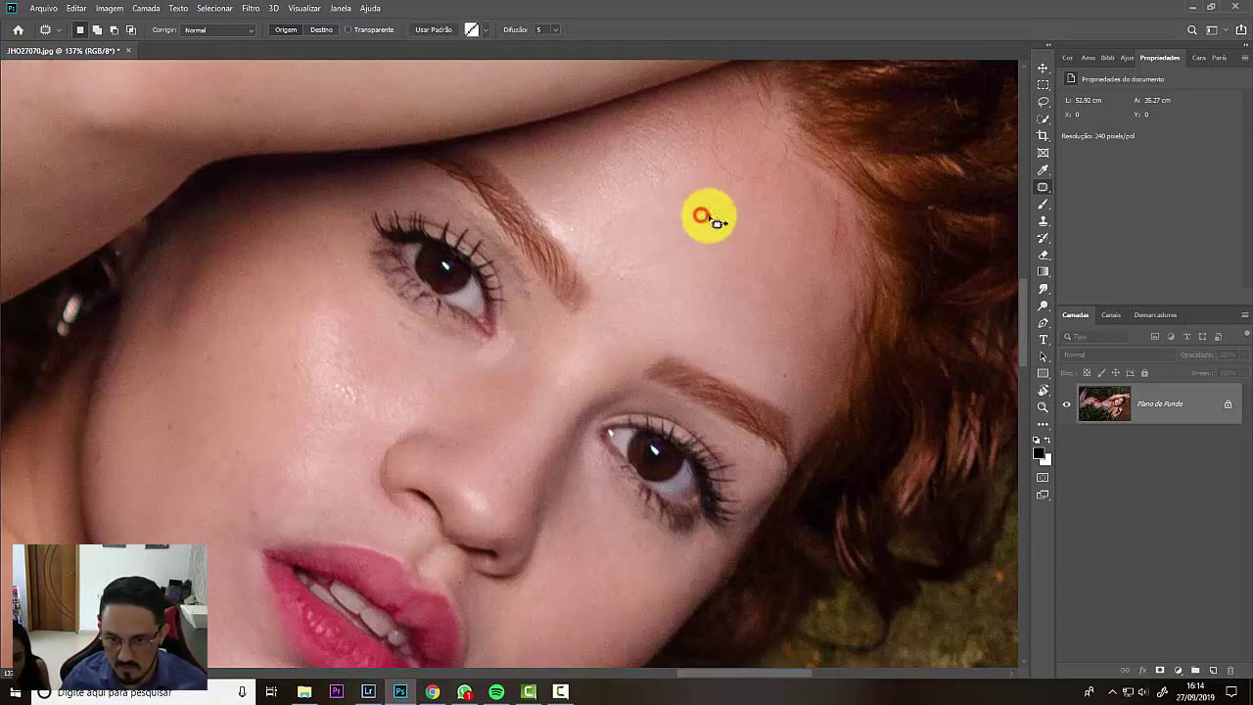
click(652, 176)
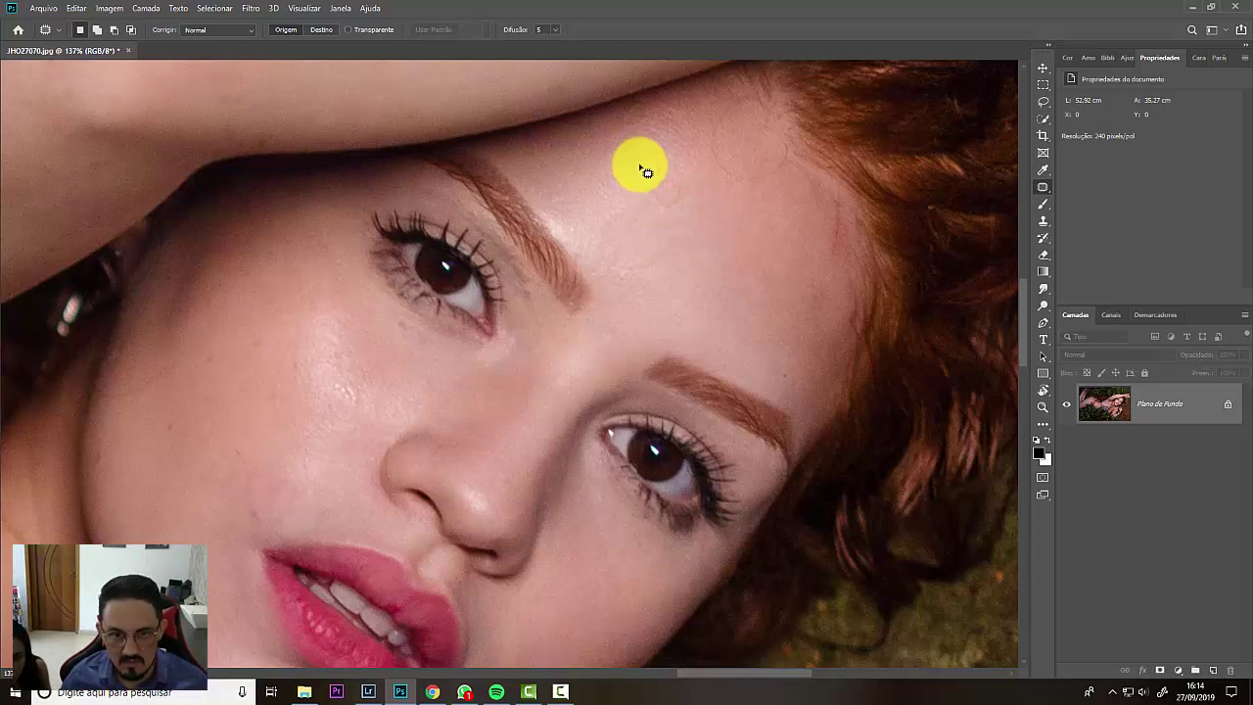
Step: Patch the small blemishes on the shiny part of the forehead and the one just above the gap between the eyebrows
click(640, 166)
drag(655, 184, 661, 214)
mouse_move(655, 198)
mouse_down()
mouse_move(682, 215)
mouse_move(670, 196)
mouse_up()
drag(668, 199, 679, 220)
click(676, 221)
mouse_move(607, 274)
mouse_down()
mouse_move(643, 278)
mouse_move(615, 274)
mouse_up()
drag(623, 274, 632, 294)
click(625, 273)
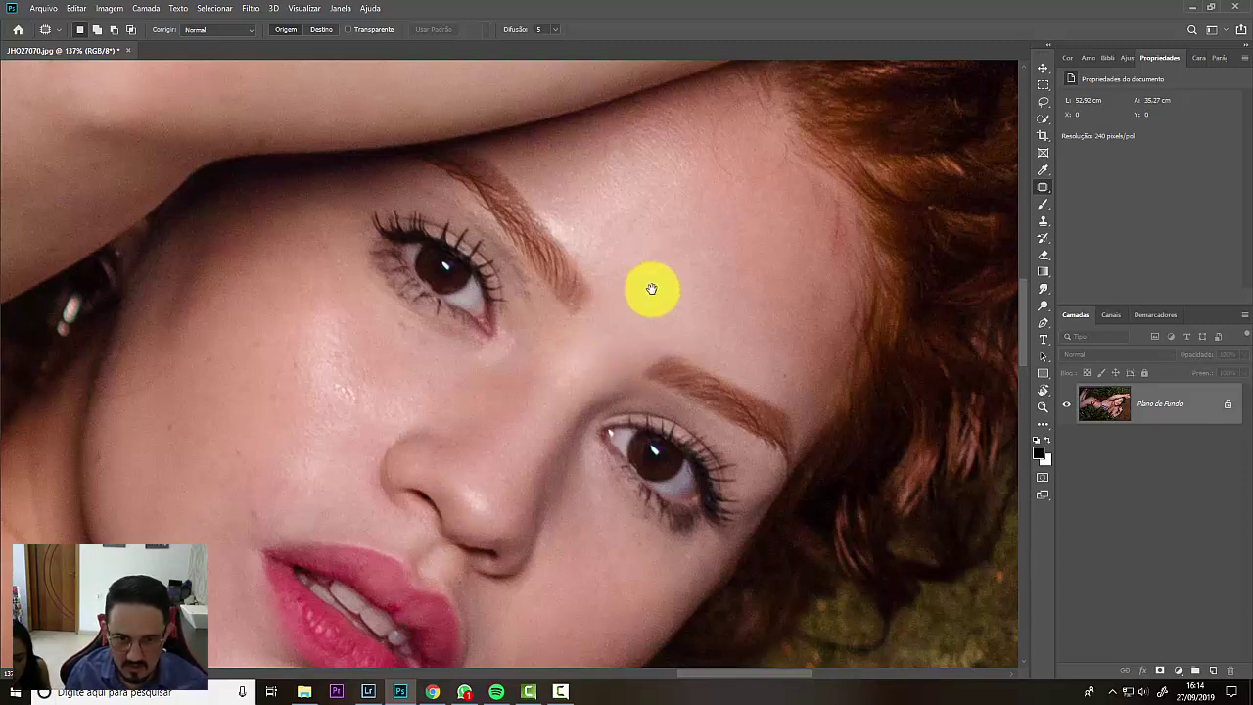
Step: Patch the skin beside the upper eyebrow and the spot above the gap between the eyebrows with nearby smooth skin
drag(629, 308, 688, 260)
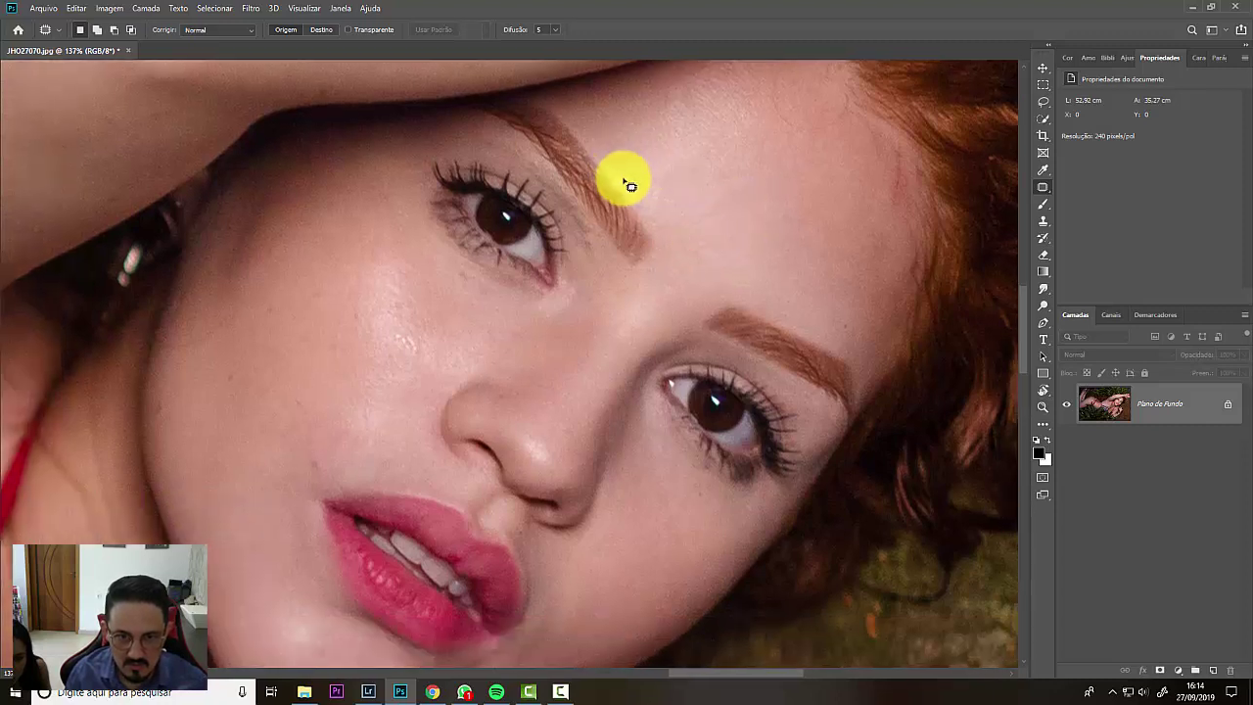
mouse_move(619, 177)
mouse_down()
mouse_move(627, 165)
mouse_move(617, 177)
mouse_move(649, 200)
mouse_up()
key(ctrl+d)
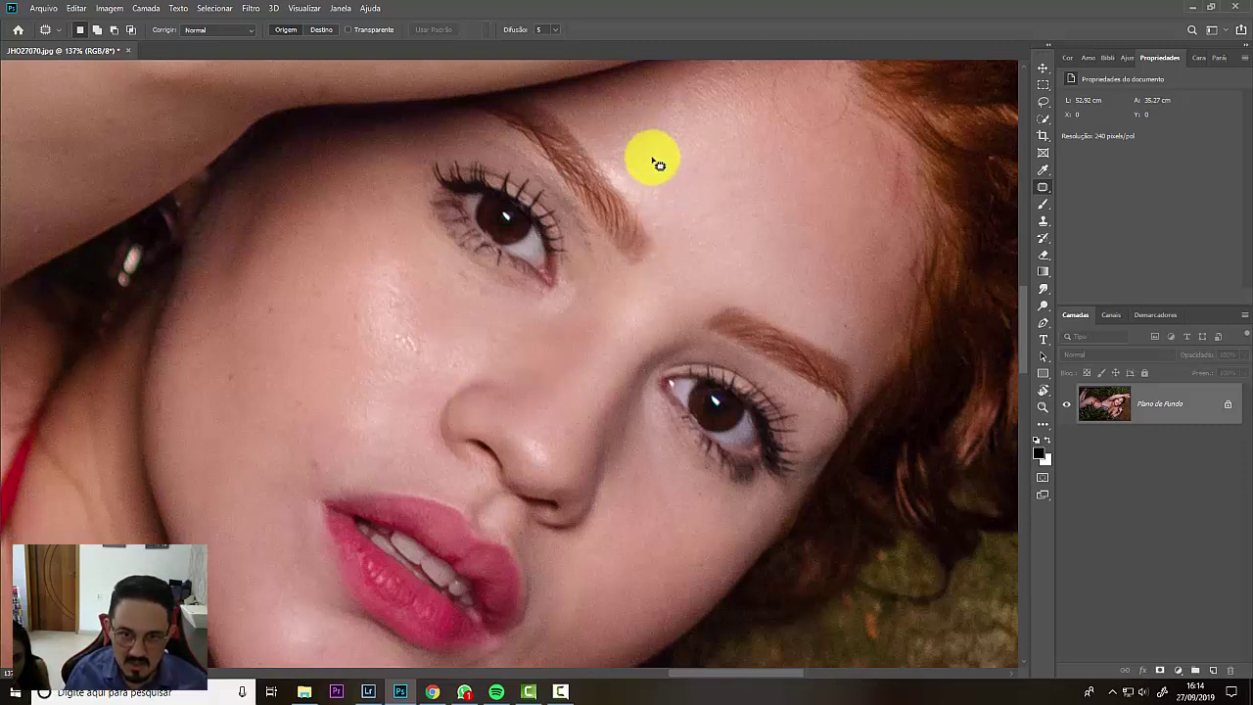
click(618, 129)
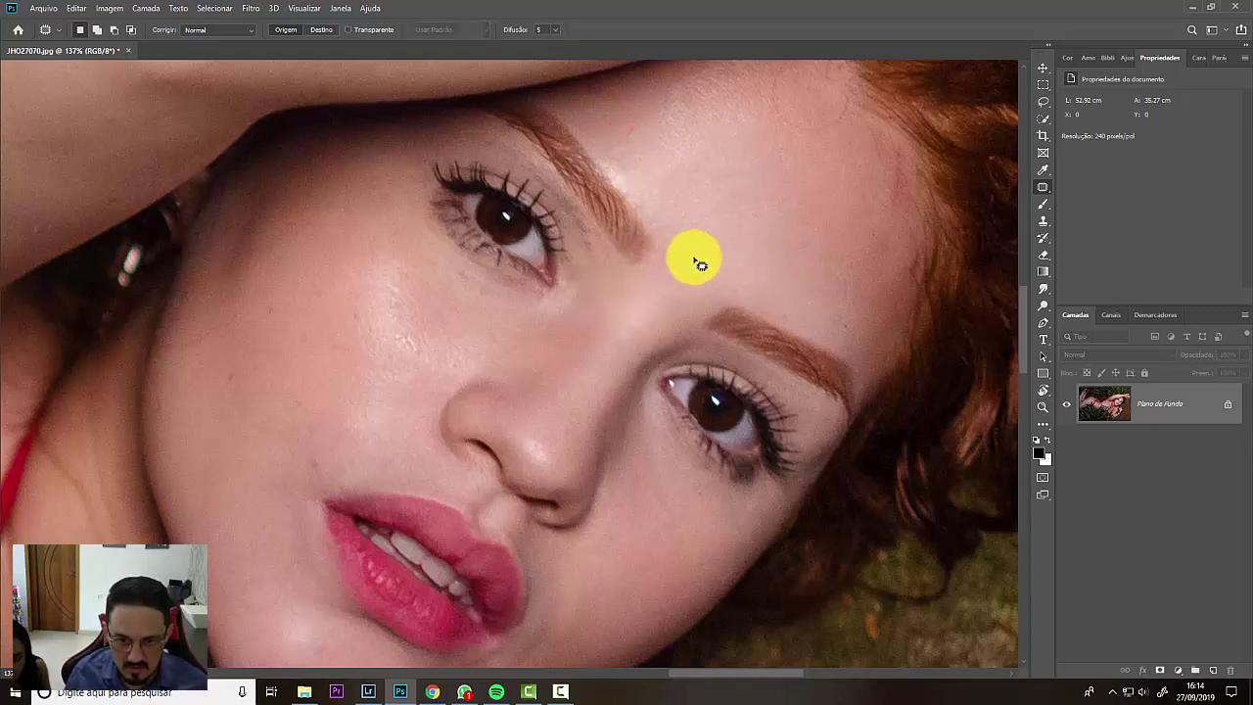
click(698, 247)
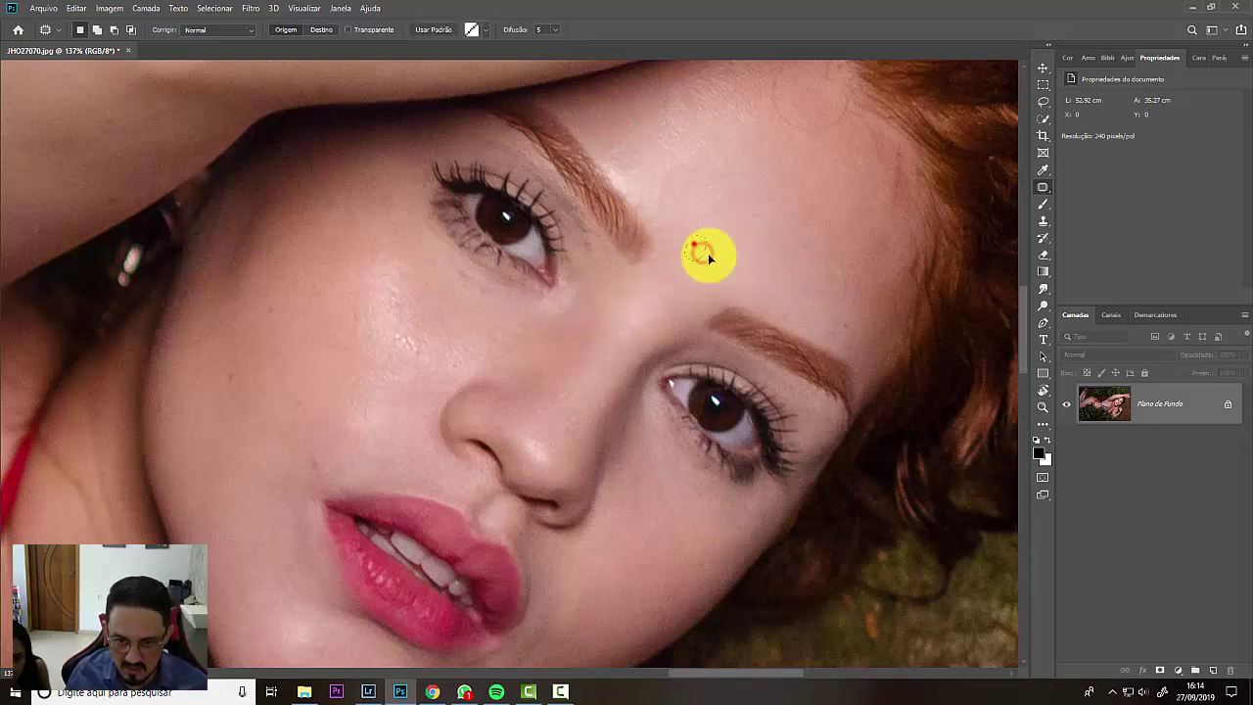
click(699, 190)
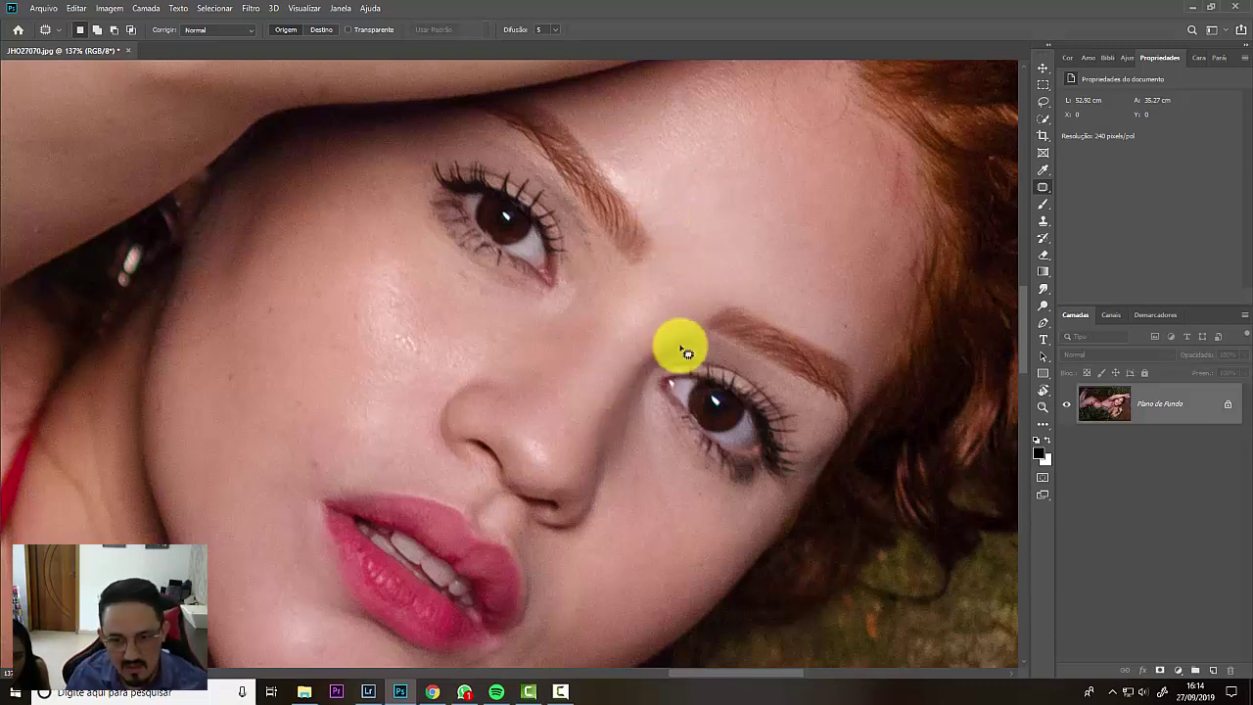
Step: Patch two small marks along the forehead edge of the upper eyebrow using the adjacent clean skin
drag(654, 195, 645, 196)
drag(650, 191, 665, 193)
click(666, 193)
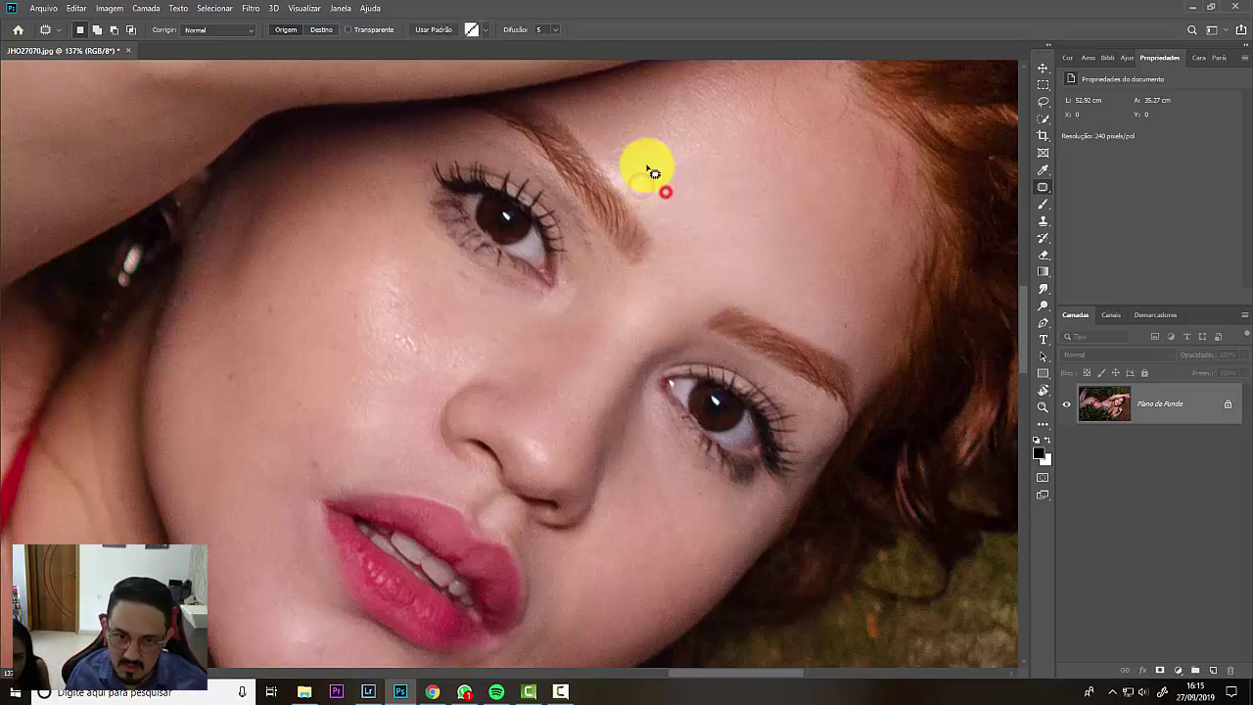
mouse_move(614, 156)
mouse_down()
mouse_move(636, 147)
mouse_move(620, 162)
mouse_up()
drag(627, 156, 644, 160)
click(644, 161)
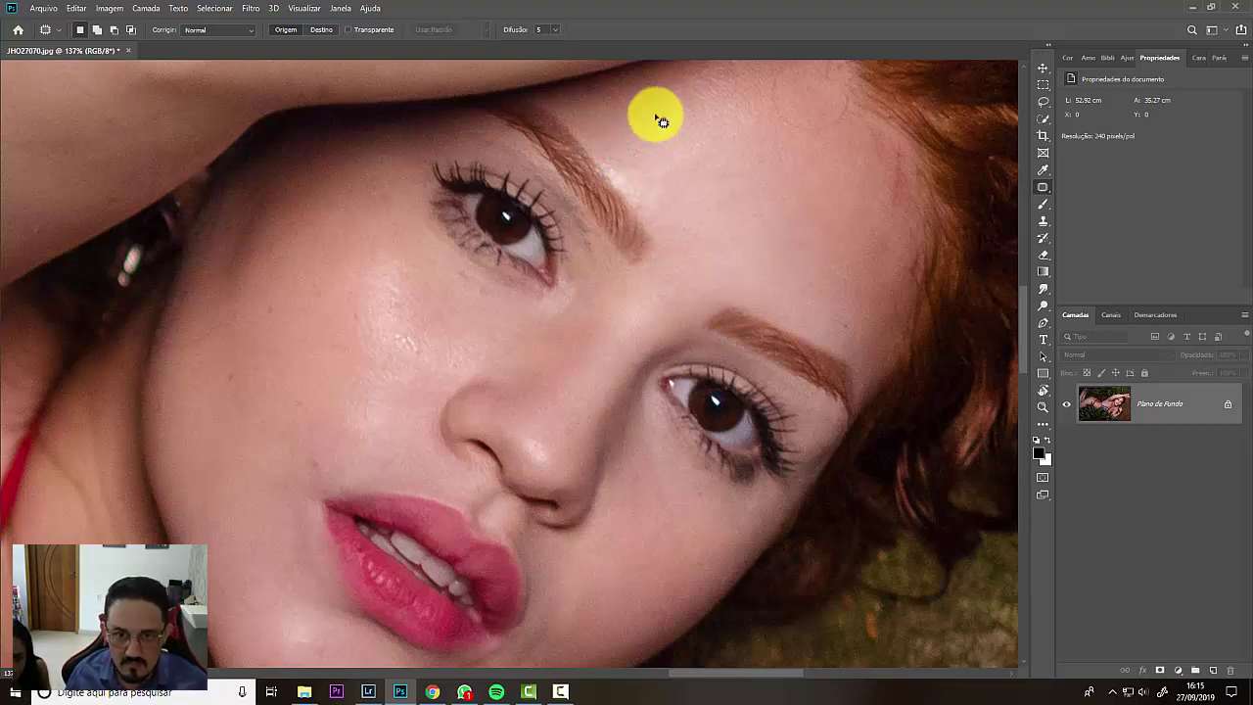
Step: Patch the small blemish on the side of the forehead toward the hairline with nearby skin and deselect
drag(818, 225, 822, 224)
drag(825, 226, 871, 210)
click(847, 190)
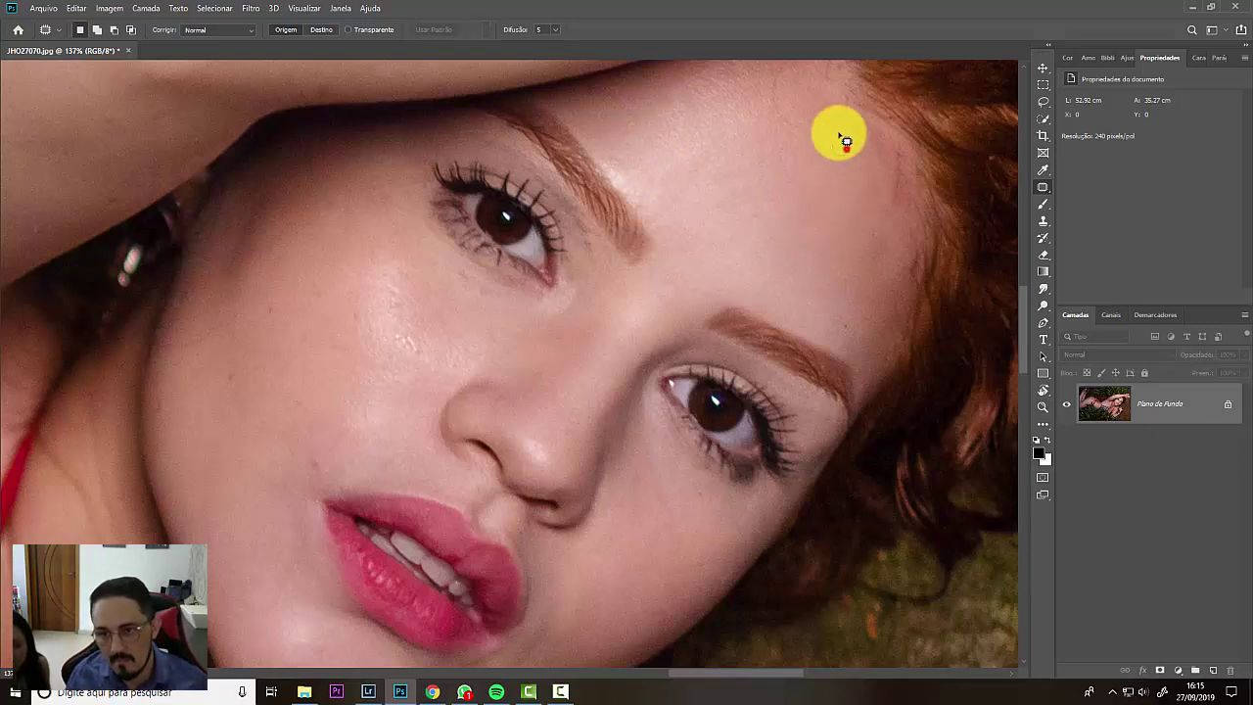
Step: Patch the spot on the upper forehead near the hairline and the mark between the eyebrows with nearby smooth skin
drag(839, 135, 840, 145)
drag(841, 146, 825, 174)
key(ctrl+d)
drag(738, 280, 789, 202)
mouse_move(713, 201)
mouse_down()
mouse_move(743, 217)
mouse_move(716, 205)
mouse_up()
drag(718, 219, 759, 151)
key(ctrl+d)
Step: Patch the small spots across the middle of the cheek and the dark one just outside the mouth corner
drag(605, 230, 871, 252)
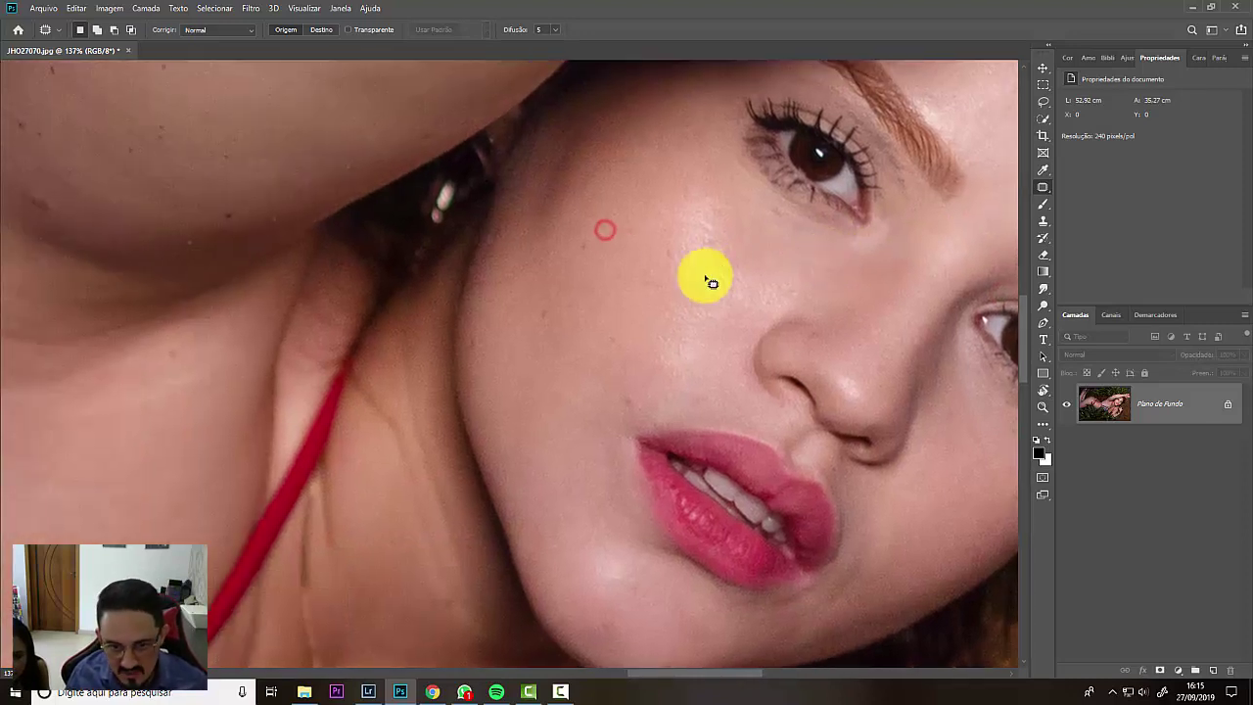
drag(658, 245, 653, 256)
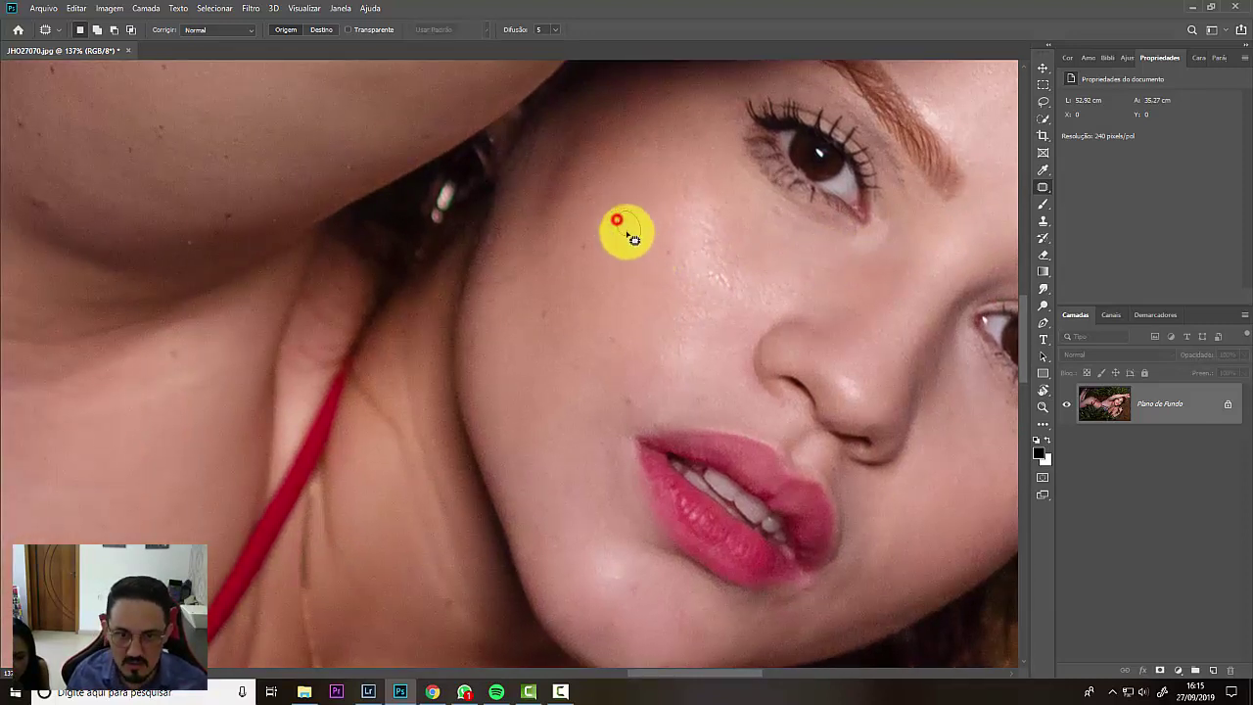
drag(633, 239, 625, 245)
click(648, 245)
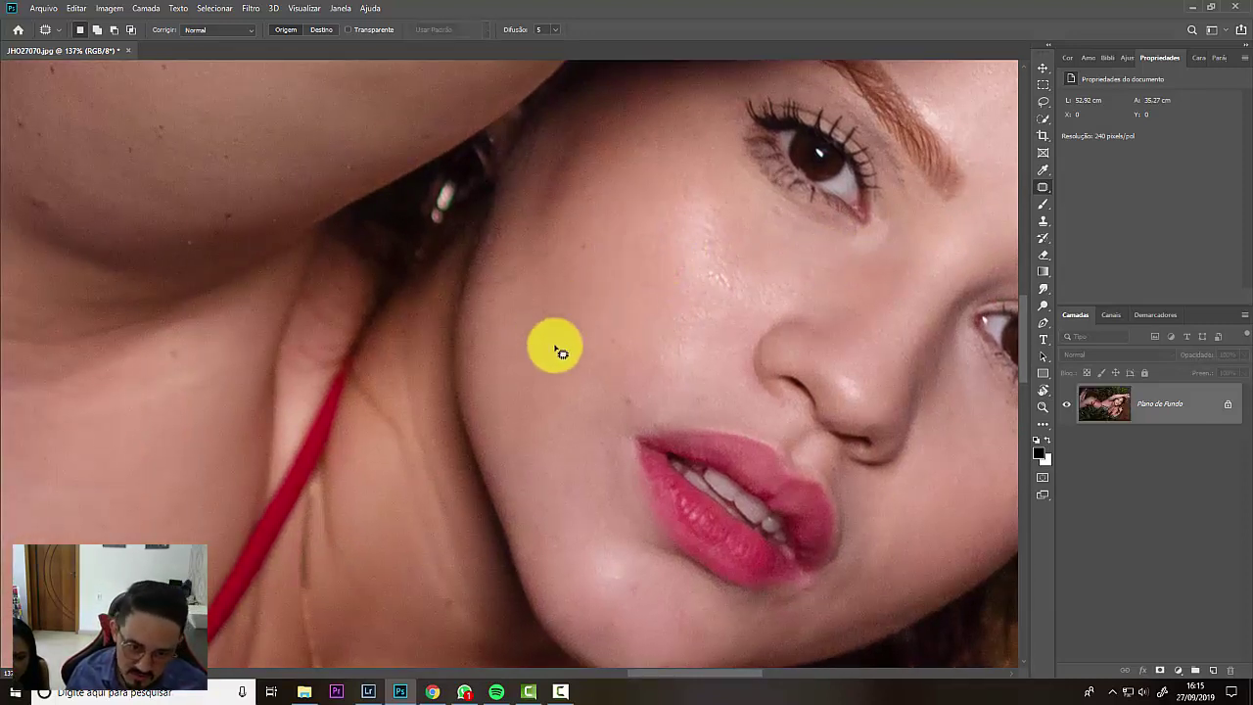
mouse_move(618, 345)
mouse_down()
mouse_move(640, 370)
mouse_move(629, 413)
mouse_move(629, 401)
mouse_up()
drag(607, 408, 589, 368)
drag(587, 372, 614, 380)
click(579, 379)
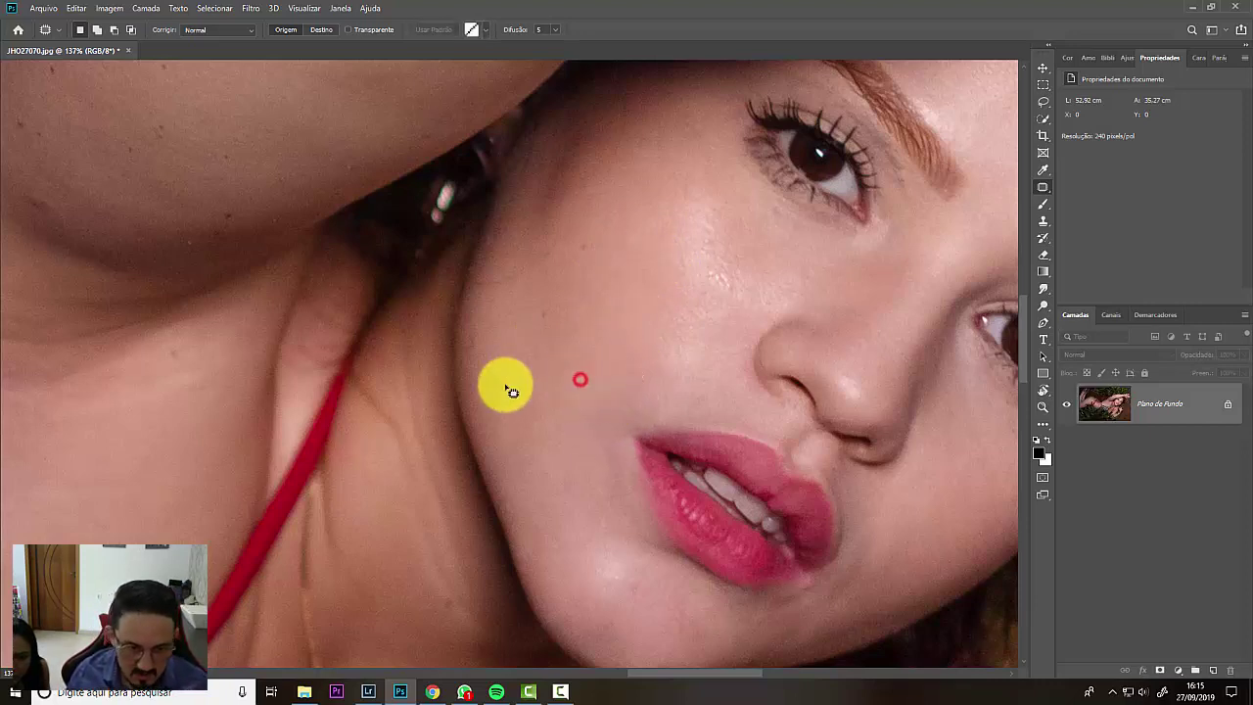
Step: Patch the small dark moles on the outer cheek near the jaw edge with adjacent clean skin
click(477, 365)
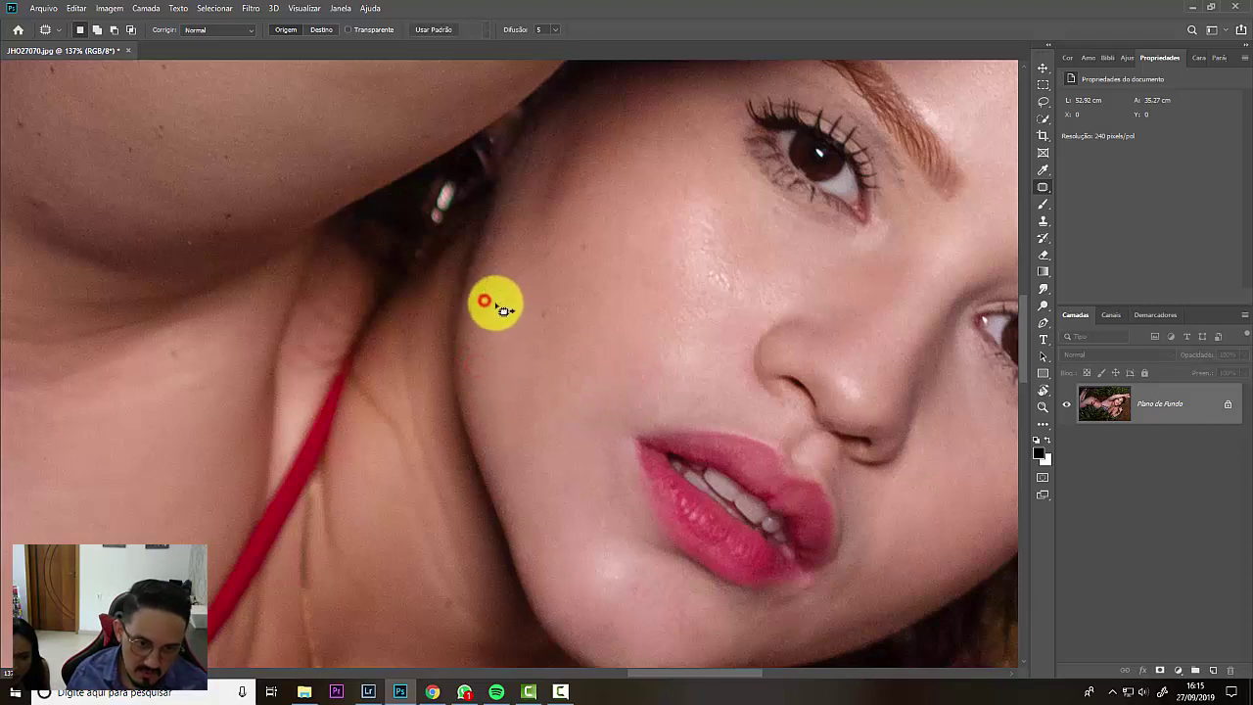
click(497, 319)
drag(495, 306, 530, 312)
mouse_move(530, 316)
mouse_down()
mouse_move(559, 339)
mouse_move(568, 326)
mouse_up()
click(566, 340)
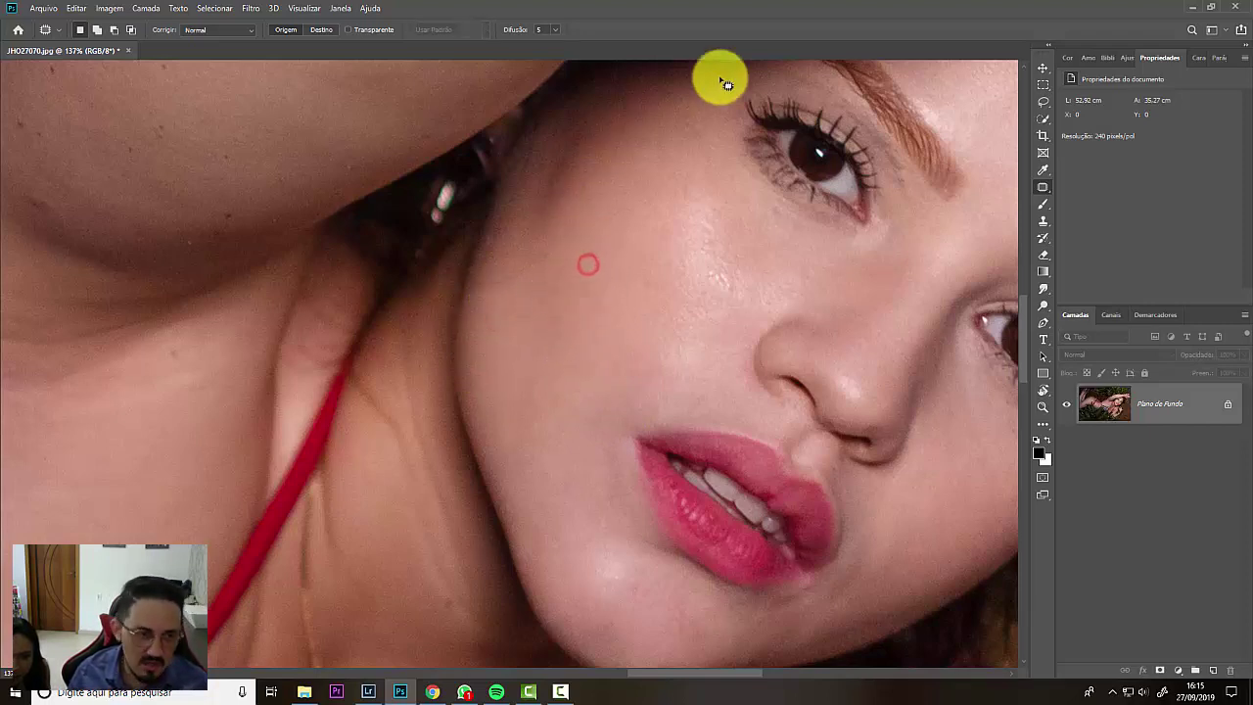
Step: Patch the uneven skin on the upper cheek between the ear and the outer corner of the upper eye
drag(643, 212, 628, 326)
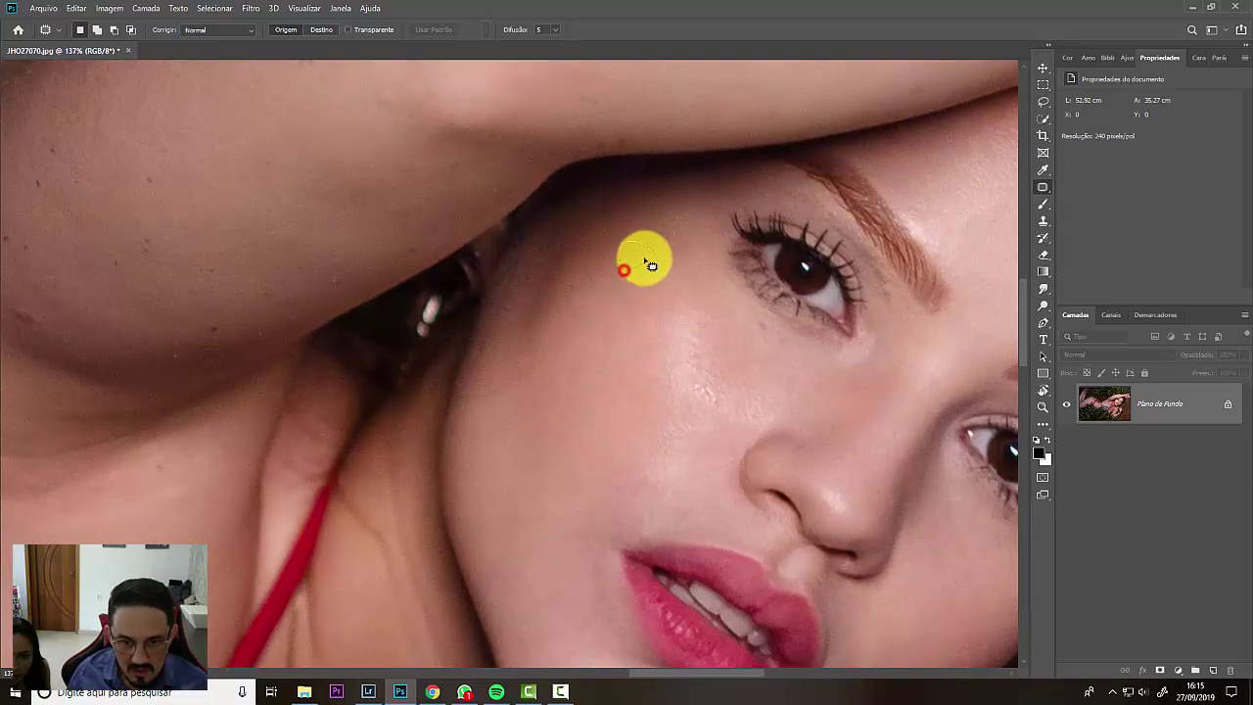
drag(644, 260, 630, 269)
drag(639, 266, 684, 258)
click(694, 290)
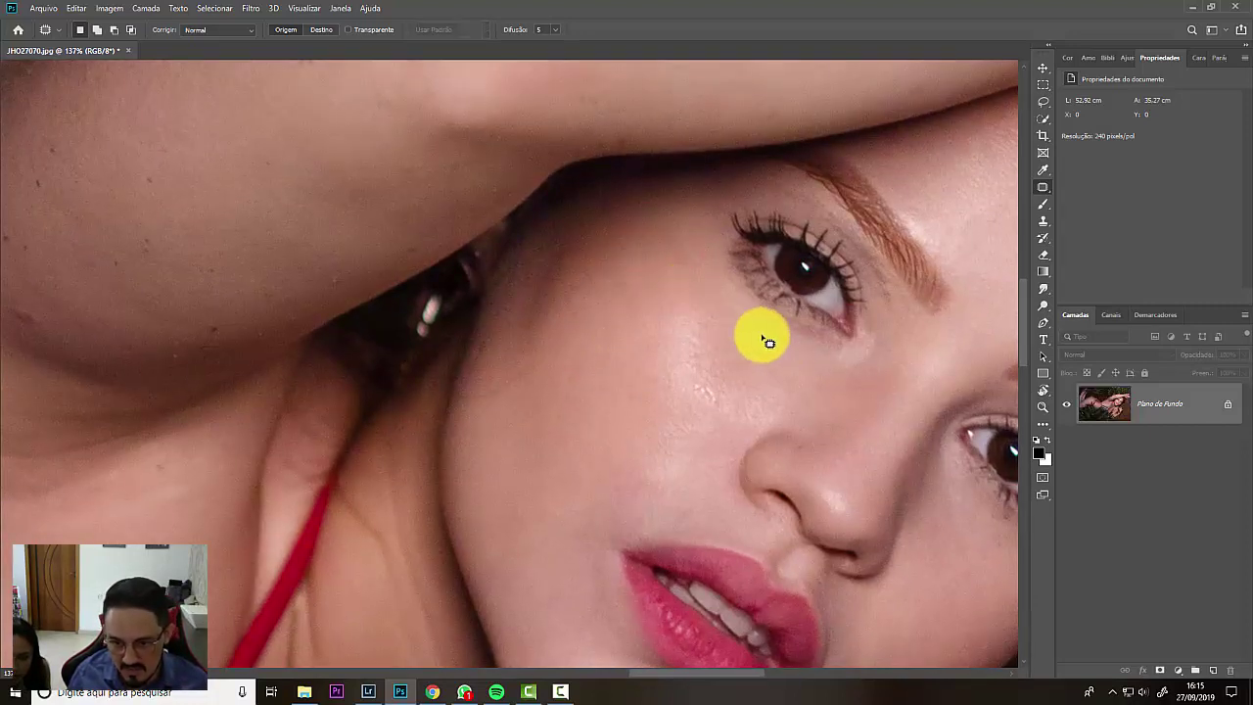
Step: Patch the marks beneath the upper eye and the specks on the shiny part of the cheek beside the nose
click(774, 339)
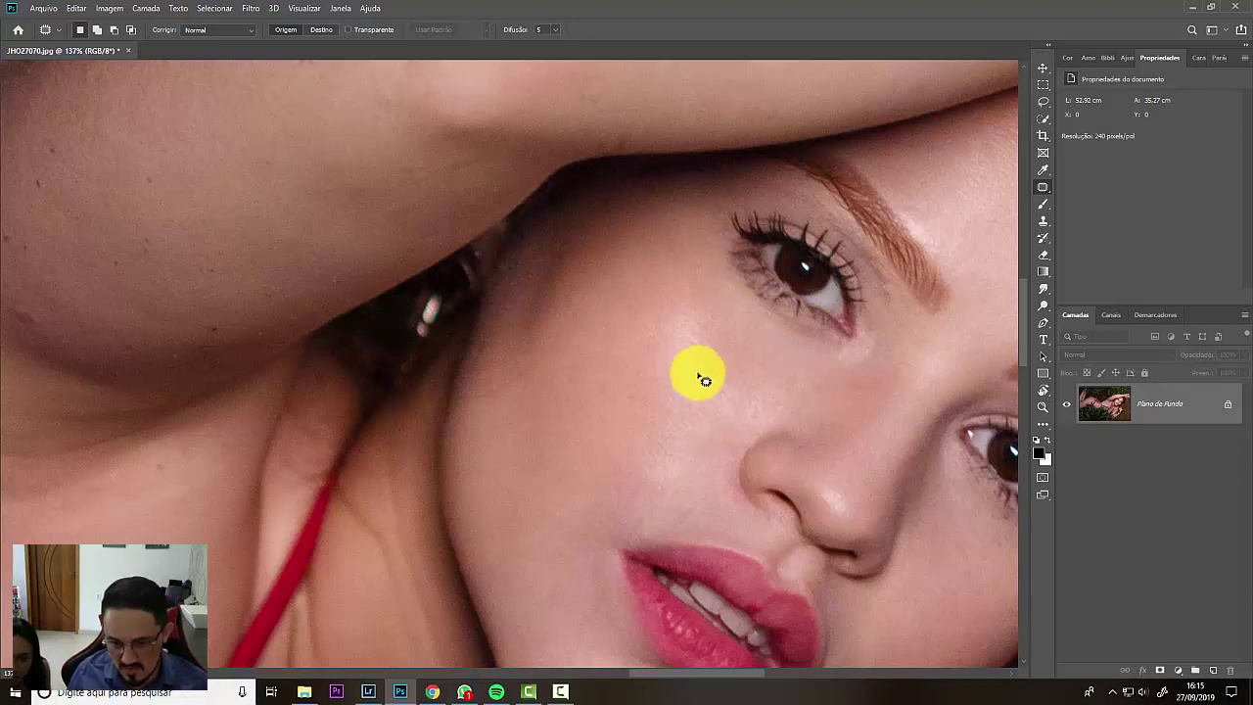
drag(697, 370, 677, 368)
mouse_move(677, 366)
mouse_down()
mouse_move(696, 400)
mouse_move(736, 312)
mouse_up()
key(ctrl+d)
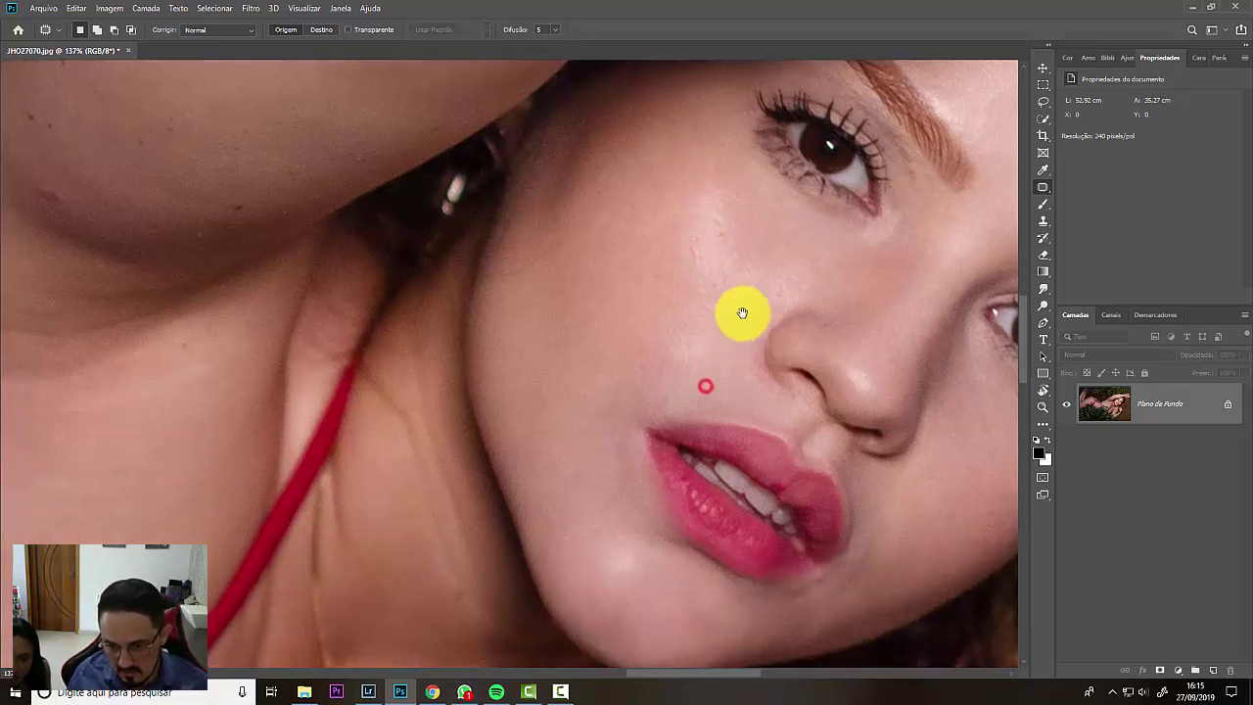
drag(830, 333, 862, 379)
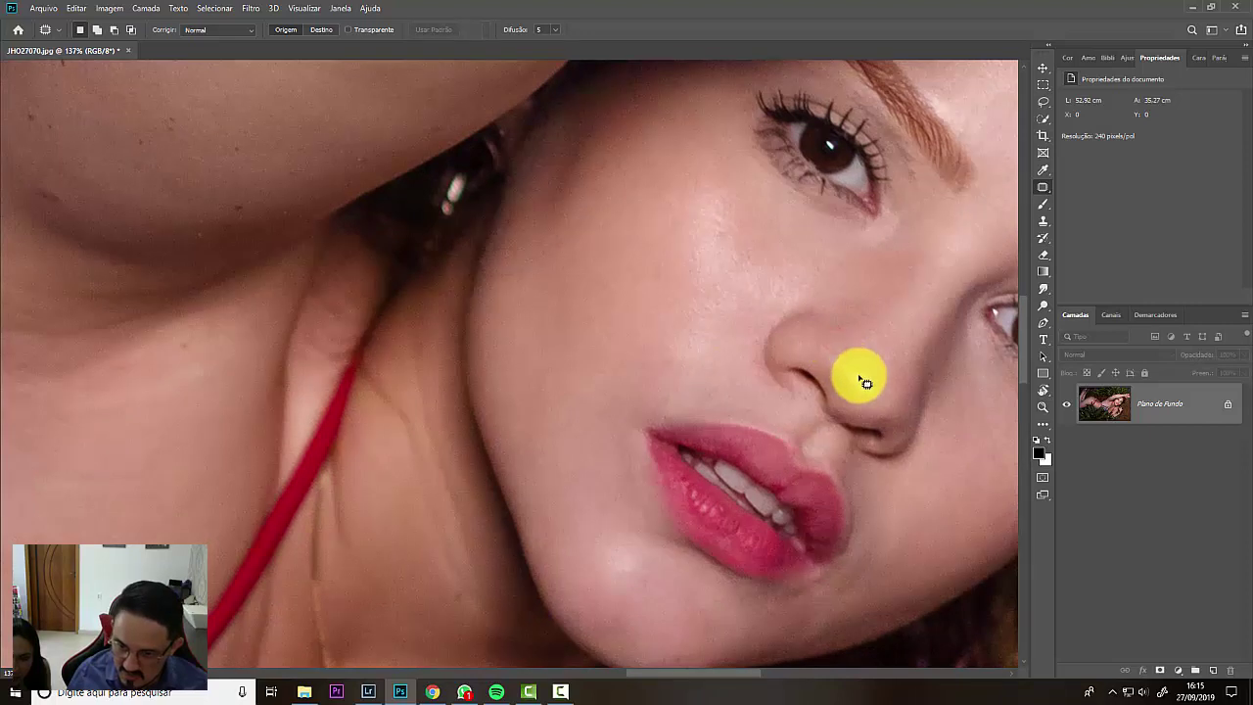
Step: Patch the small marks along the jaw edge between the cheek and chin, deselecting after each repair
drag(690, 495, 720, 392)
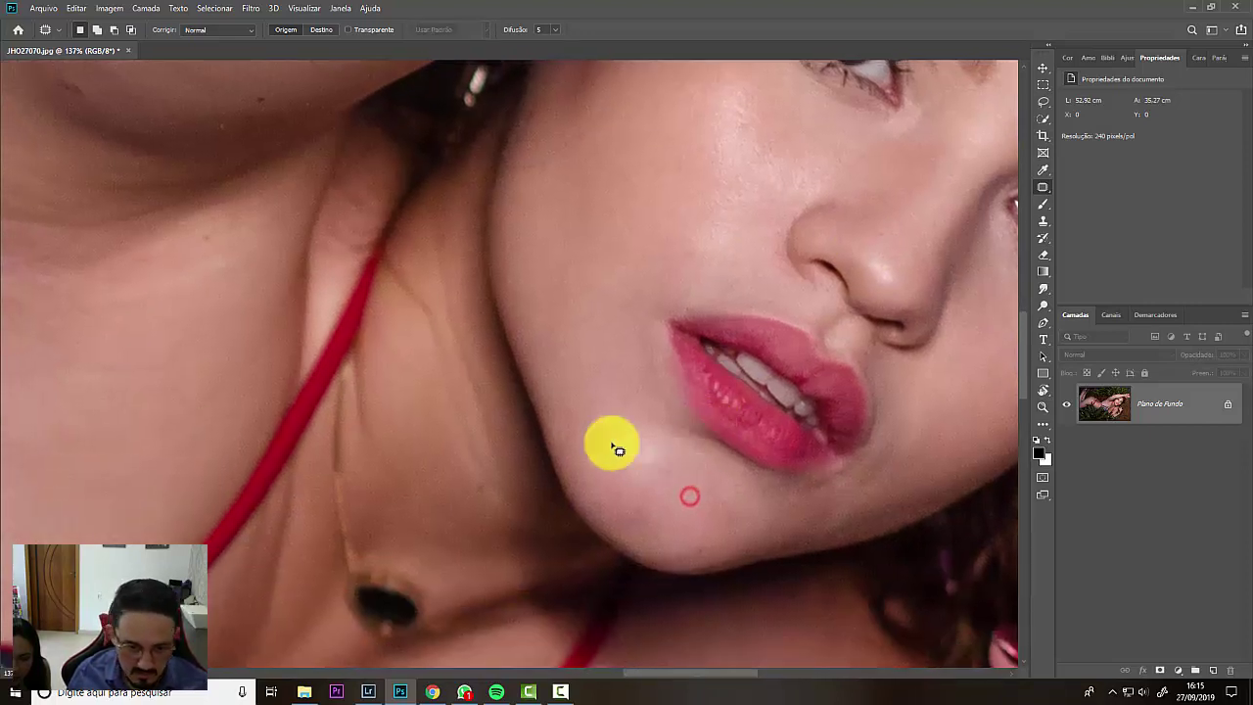
mouse_move(558, 408)
mouse_down()
mouse_move(592, 436)
mouse_move(578, 407)
mouse_up()
mouse_move(546, 366)
mouse_down()
mouse_move(562, 363)
mouse_move(563, 382)
mouse_up()
key(ctrl+d)
drag(535, 342, 543, 338)
drag(553, 321, 554, 311)
key(ctrl+d)
Step: Patch the blemishes on the chin around its bright highlight with neighbouring smooth skin
mouse_move(628, 502)
mouse_down()
mouse_move(618, 419)
mouse_move(601, 408)
mouse_up()
key(ctrl+d)
drag(607, 405, 590, 380)
key(ctrl+d)
mouse_move(637, 386)
mouse_down()
mouse_move(633, 369)
mouse_move(622, 388)
mouse_up()
drag(627, 398, 622, 397)
click(628, 400)
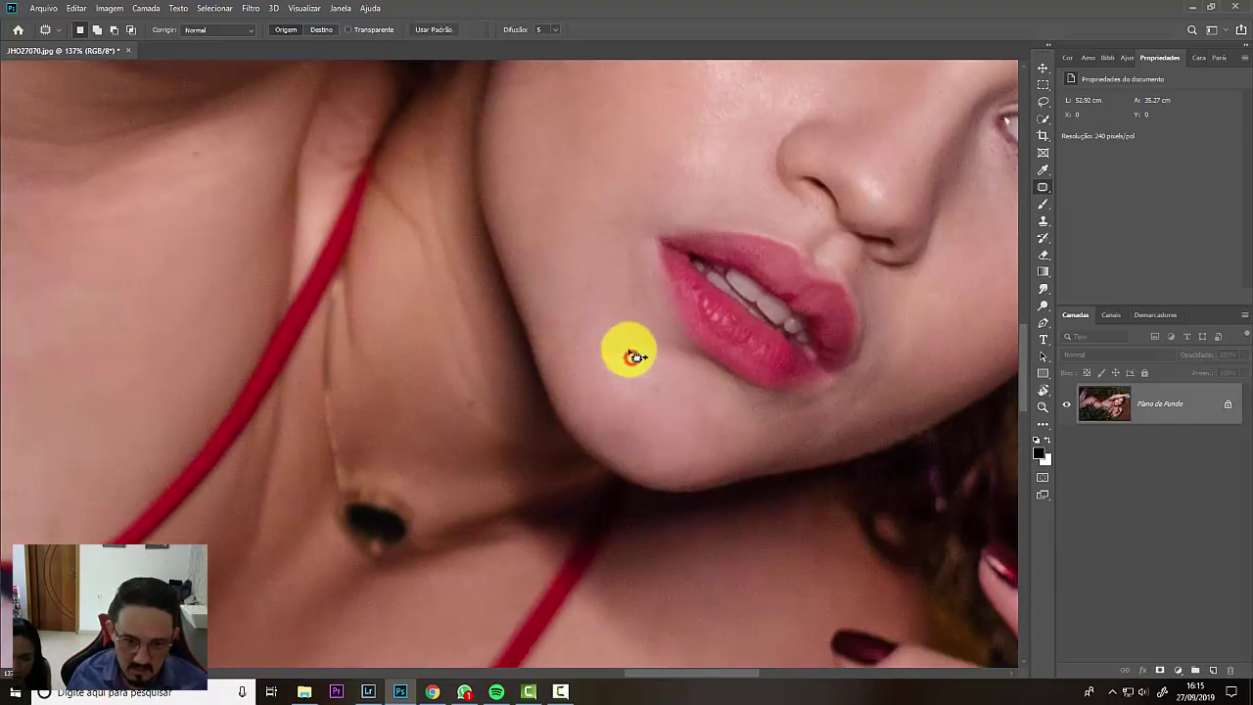
Step: Patch the uneven skin between the chin highlight and the outer mouth corner
drag(629, 351, 593, 333)
mouse_move(612, 341)
mouse_down()
mouse_move(610, 307)
mouse_move(630, 343)
mouse_up()
mouse_move(626, 302)
mouse_down()
mouse_move(620, 324)
mouse_move(606, 319)
mouse_up()
mouse_move(624, 323)
mouse_down()
mouse_move(623, 286)
mouse_move(637, 323)
mouse_up()
drag(643, 292, 615, 313)
click(609, 275)
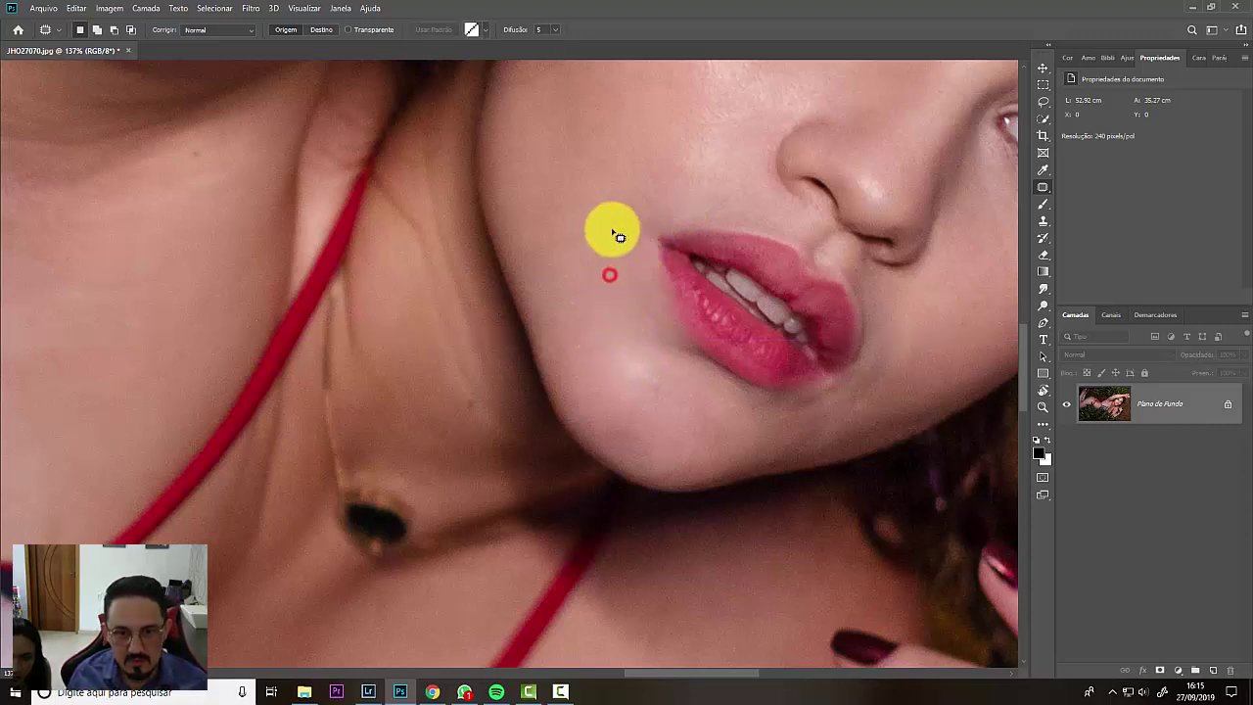
Step: Patch the skin just above the outer mouth corner with clean cheek skin and deselect
mouse_move(621, 216)
mouse_down()
mouse_move(668, 204)
mouse_move(634, 227)
mouse_up()
drag(652, 214, 630, 191)
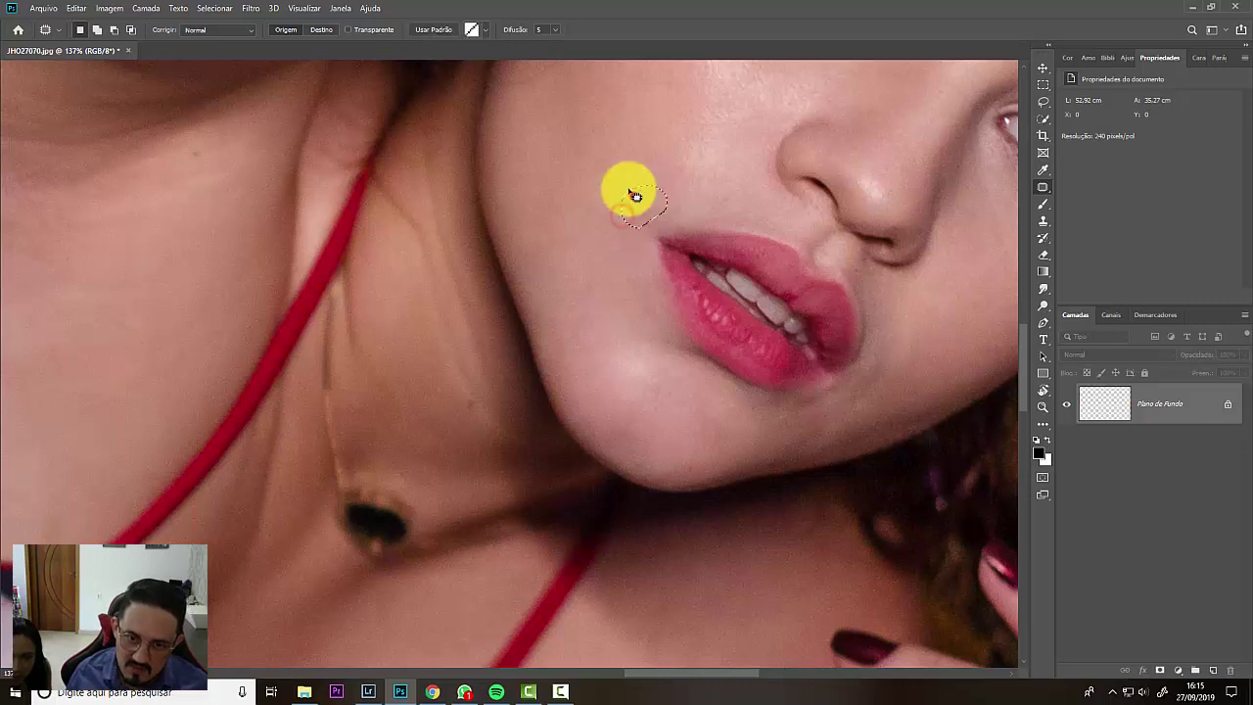
click(634, 196)
Step: Patch the marks on the centre of the chin below the lower lip and the spot at the chin's edge
drag(660, 403, 564, 279)
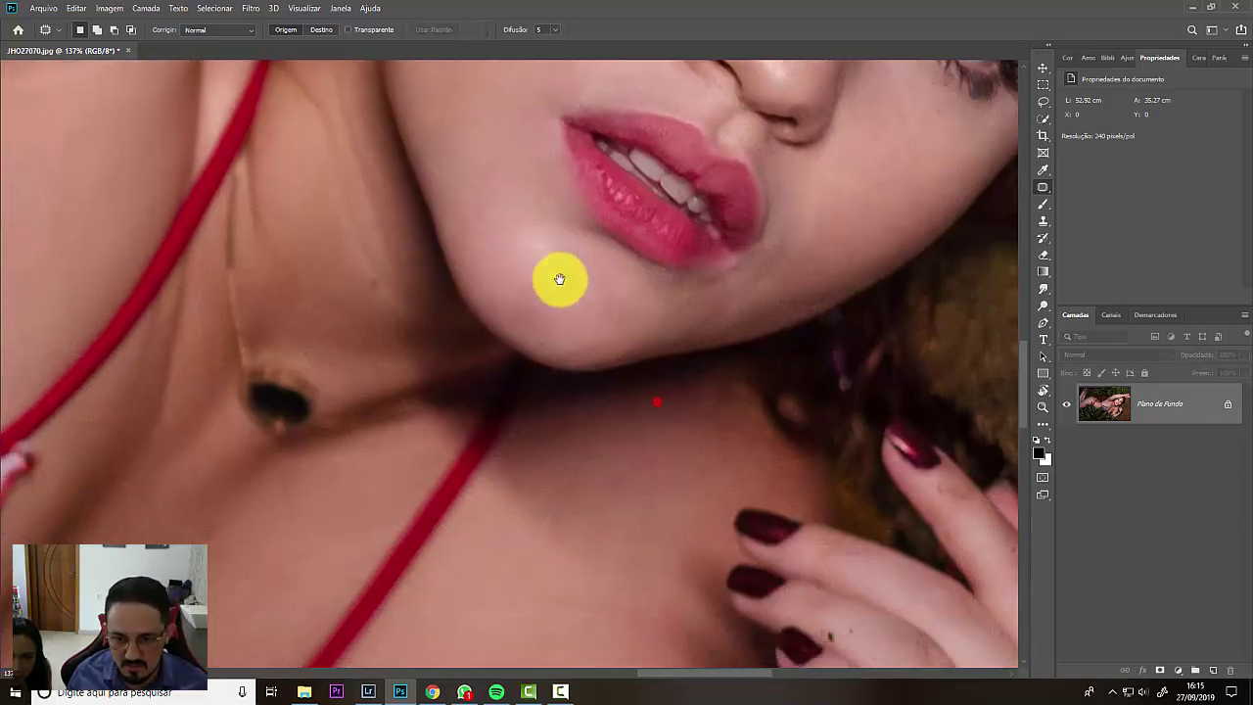
click(725, 280)
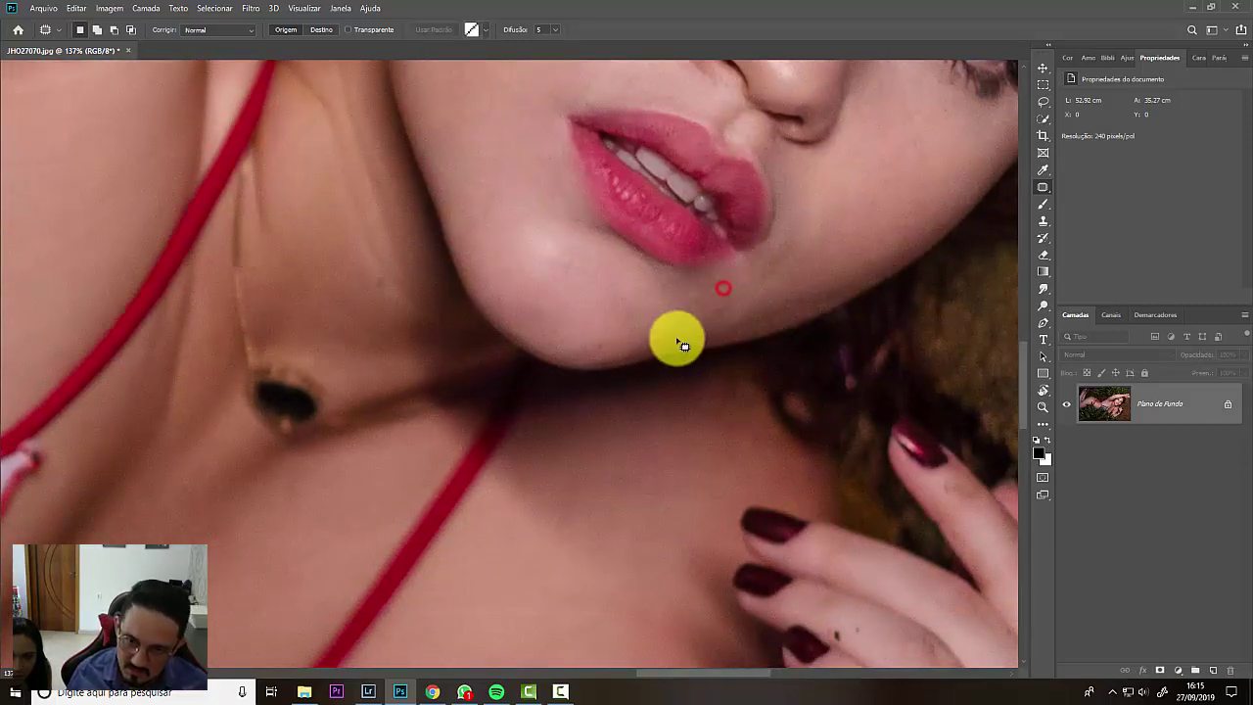
click(579, 274)
drag(599, 297, 608, 350)
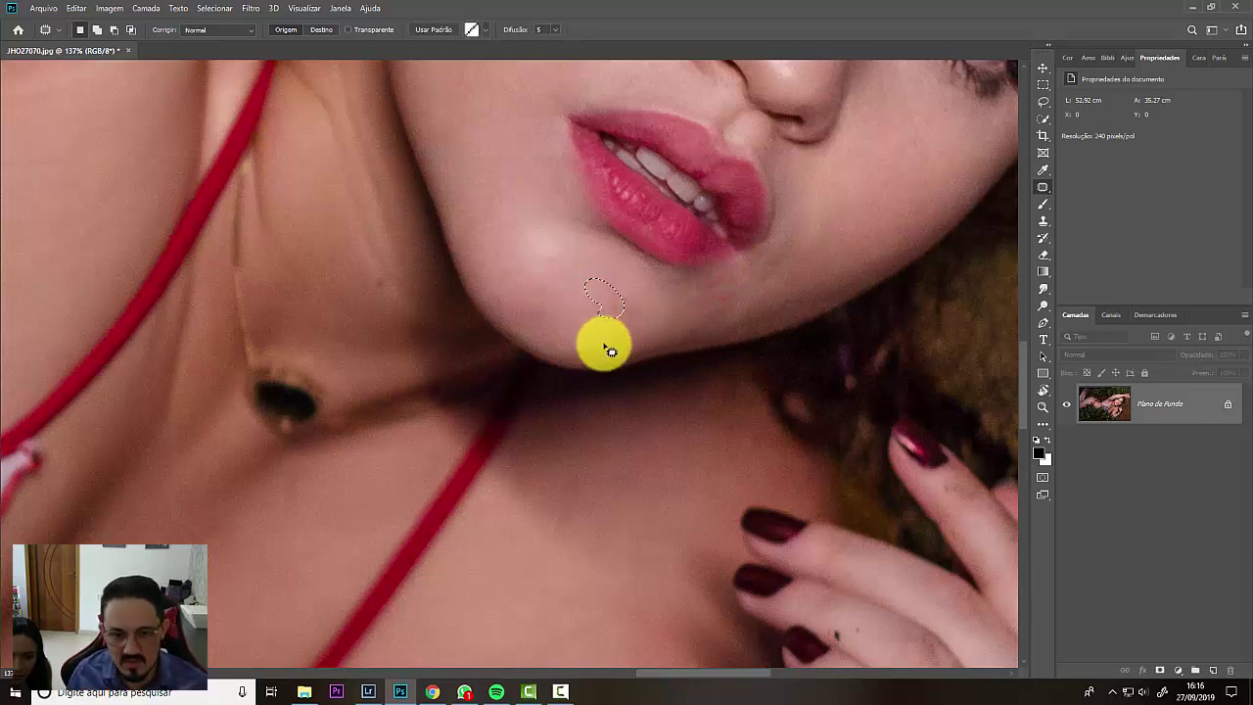
click(592, 322)
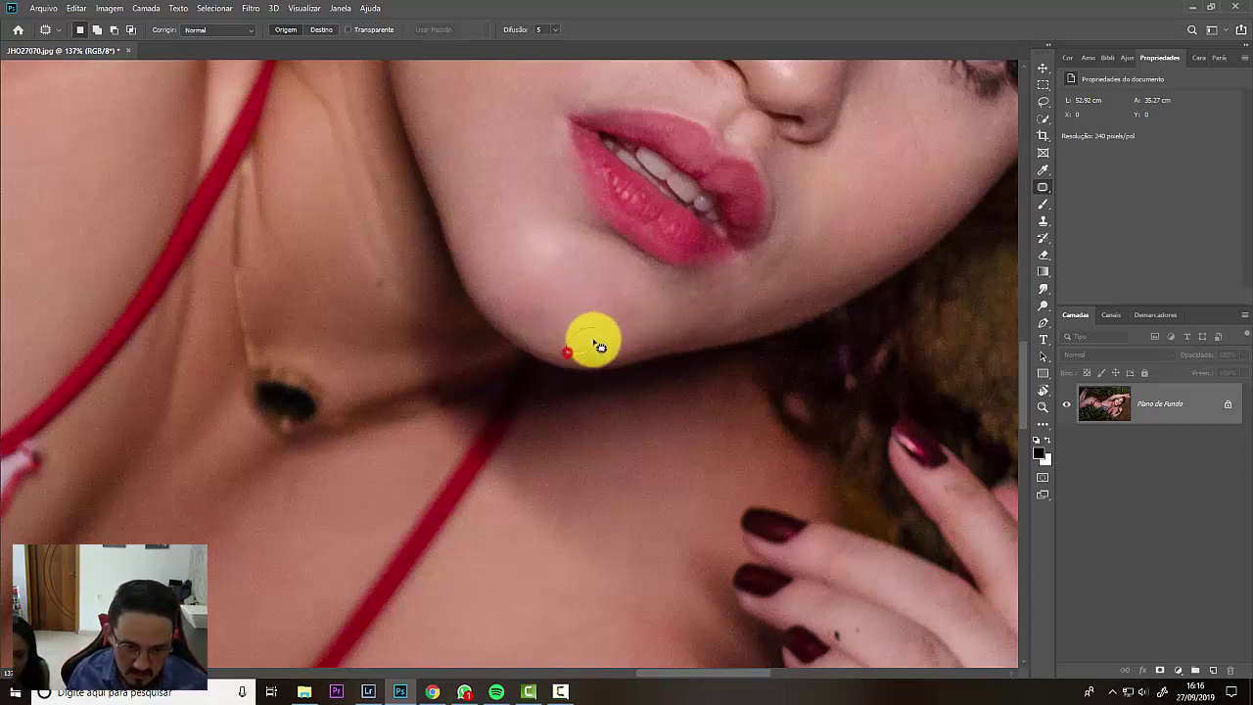
click(559, 304)
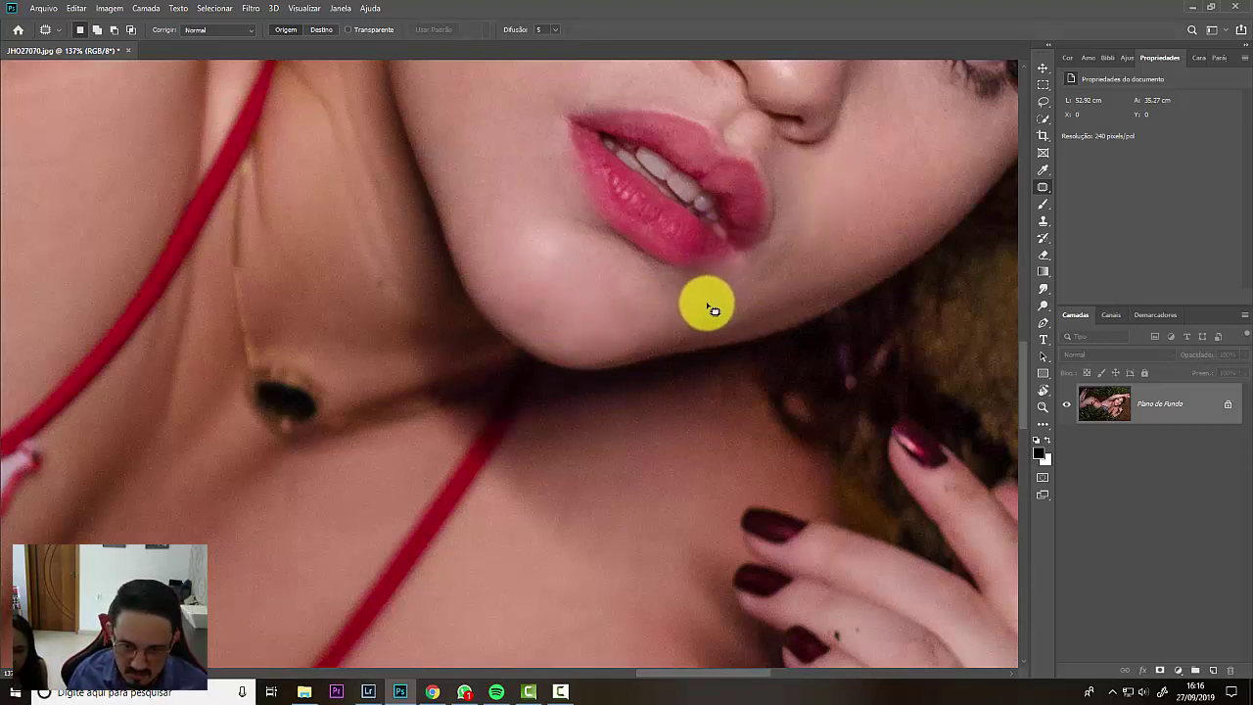
Step: Patch the small blemishes between the lower lip and the jaw edge on the far side of the chin
drag(677, 311, 670, 313)
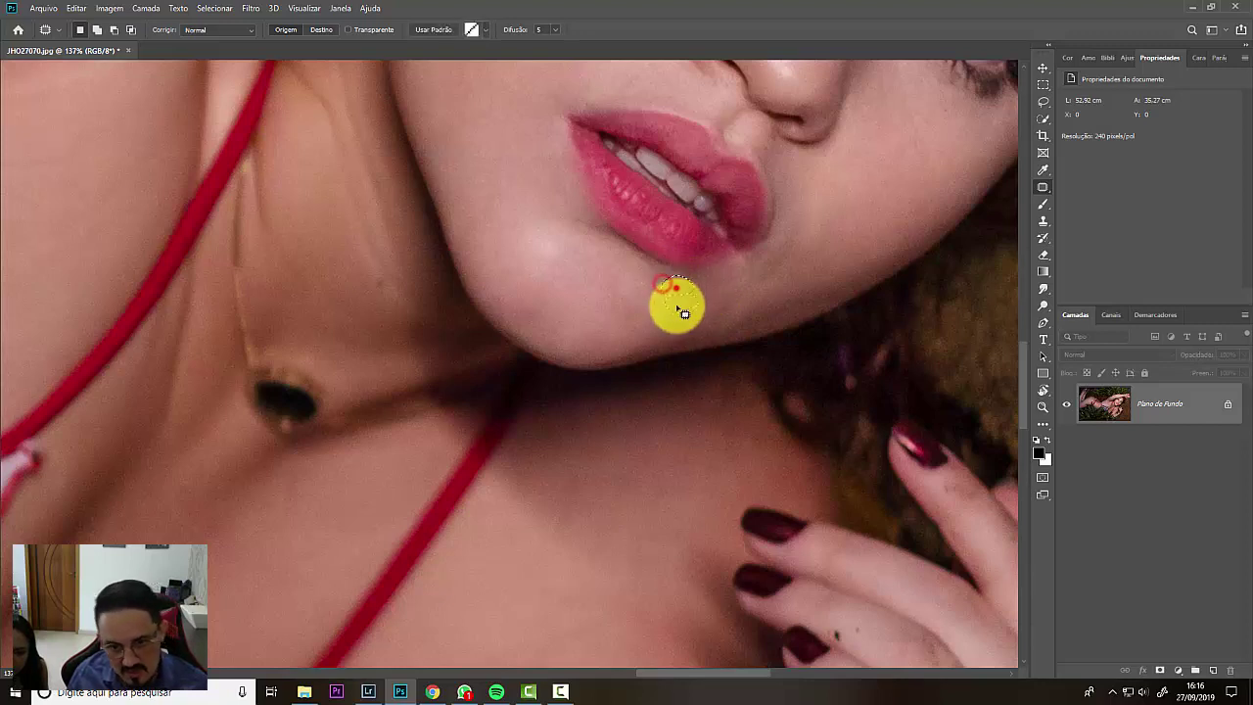
click(677, 309)
click(699, 334)
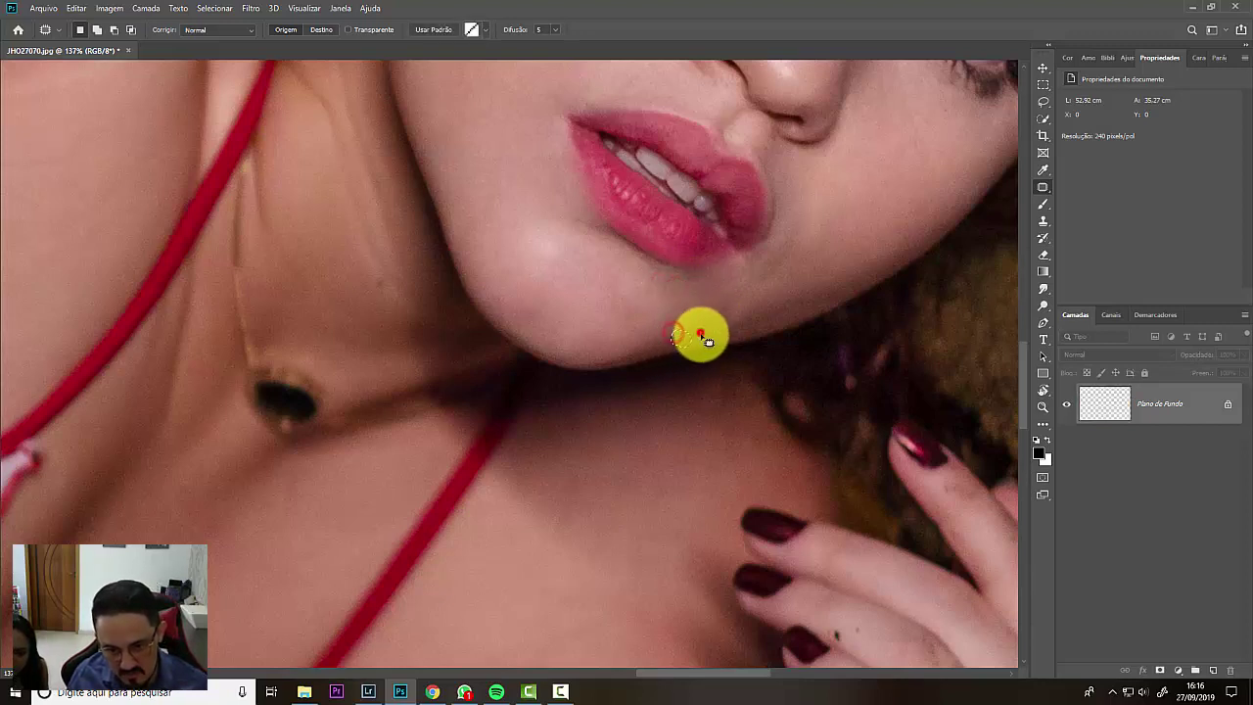
Step: Patch the blemishes on the far lower cheek around the inner mouth corner using nearby skin
click(765, 285)
click(799, 257)
drag(786, 259, 816, 222)
mouse_move(814, 212)
mouse_down()
mouse_move(825, 217)
mouse_move(836, 199)
mouse_move(773, 310)
mouse_move(810, 315)
mouse_move(787, 311)
mouse_up()
click(825, 218)
mouse_move(786, 327)
mouse_down()
mouse_move(776, 333)
mouse_move(767, 286)
mouse_move(858, 307)
mouse_move(883, 331)
mouse_up()
key(ctrl+d)
click(844, 319)
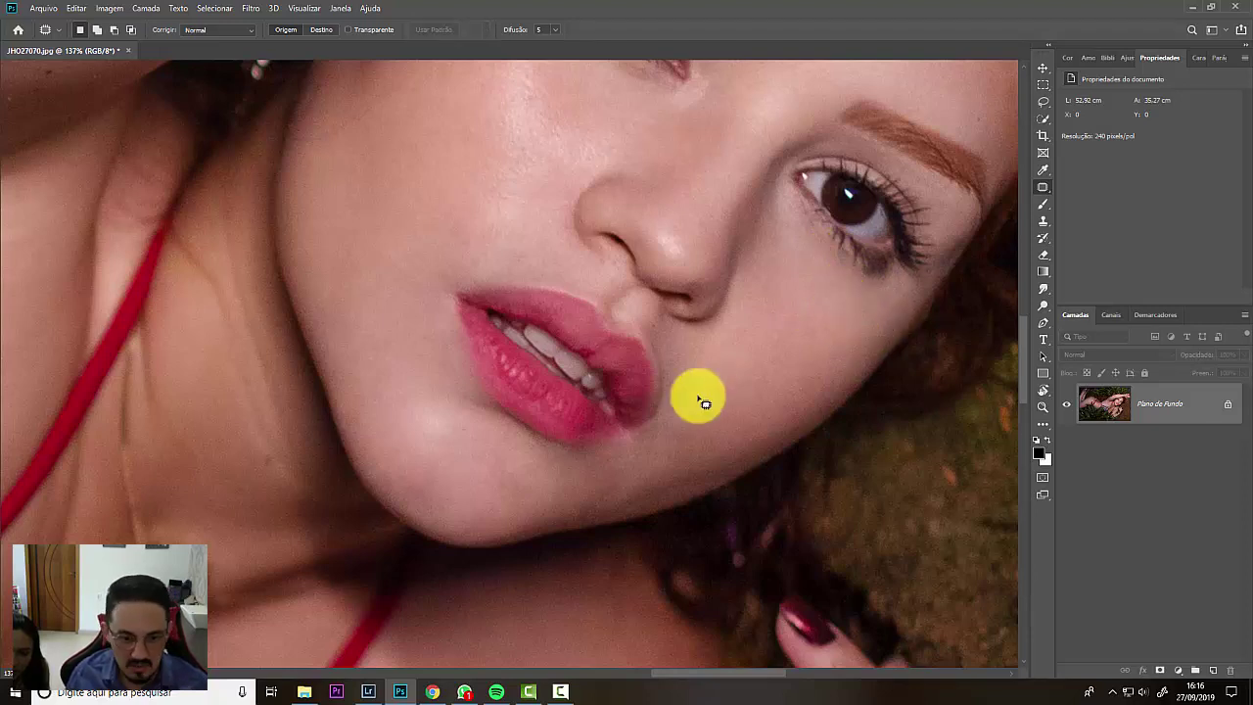
Step: Patch the remaining marks on the jaw edge beside the chin and on the skin just above it
drag(604, 353, 831, 223)
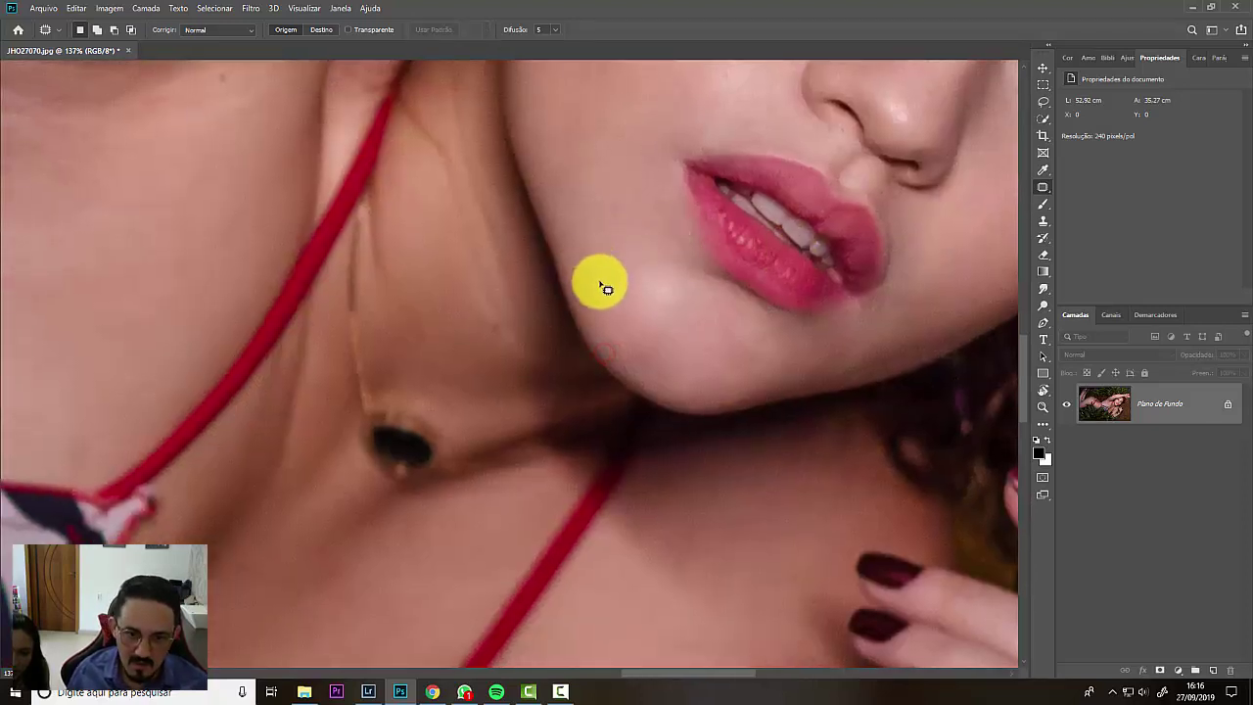
mouse_move(578, 263)
mouse_down()
mouse_move(606, 250)
mouse_move(604, 232)
mouse_up()
click(578, 204)
click(603, 230)
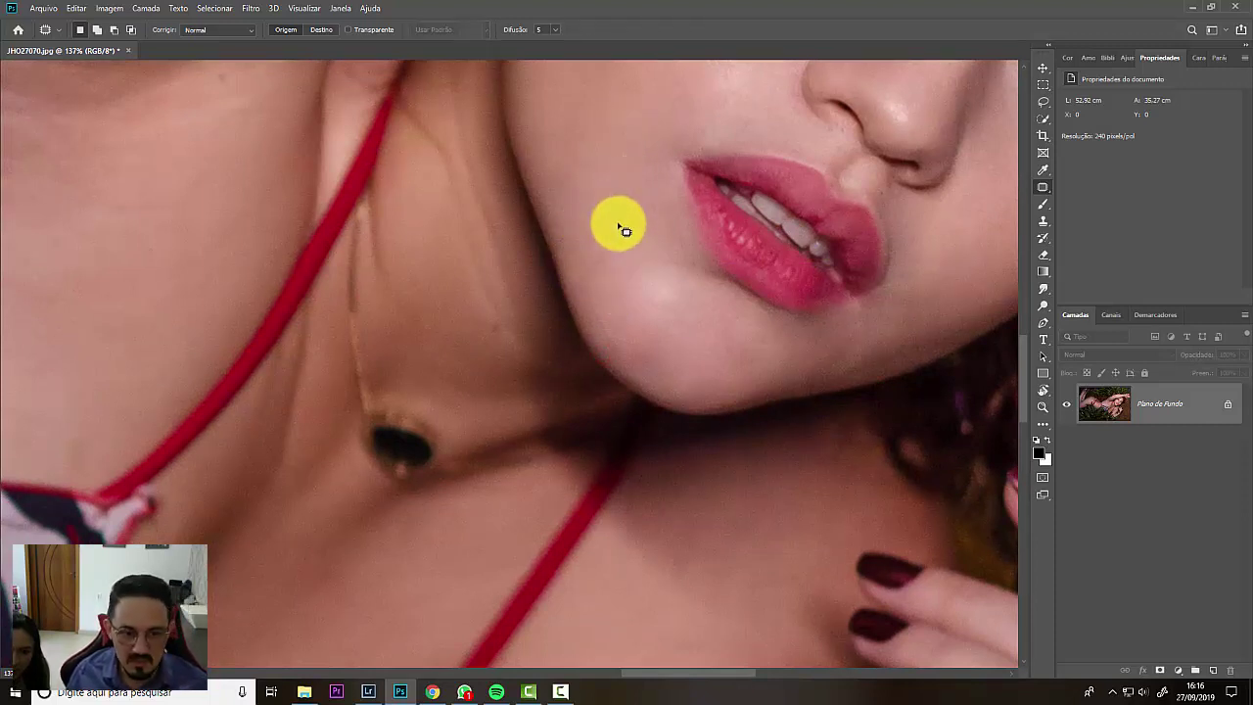
Step: Patch the small spot on the cheek beside the shiny highlight with adjacent skin and deselect
drag(612, 187, 663, 356)
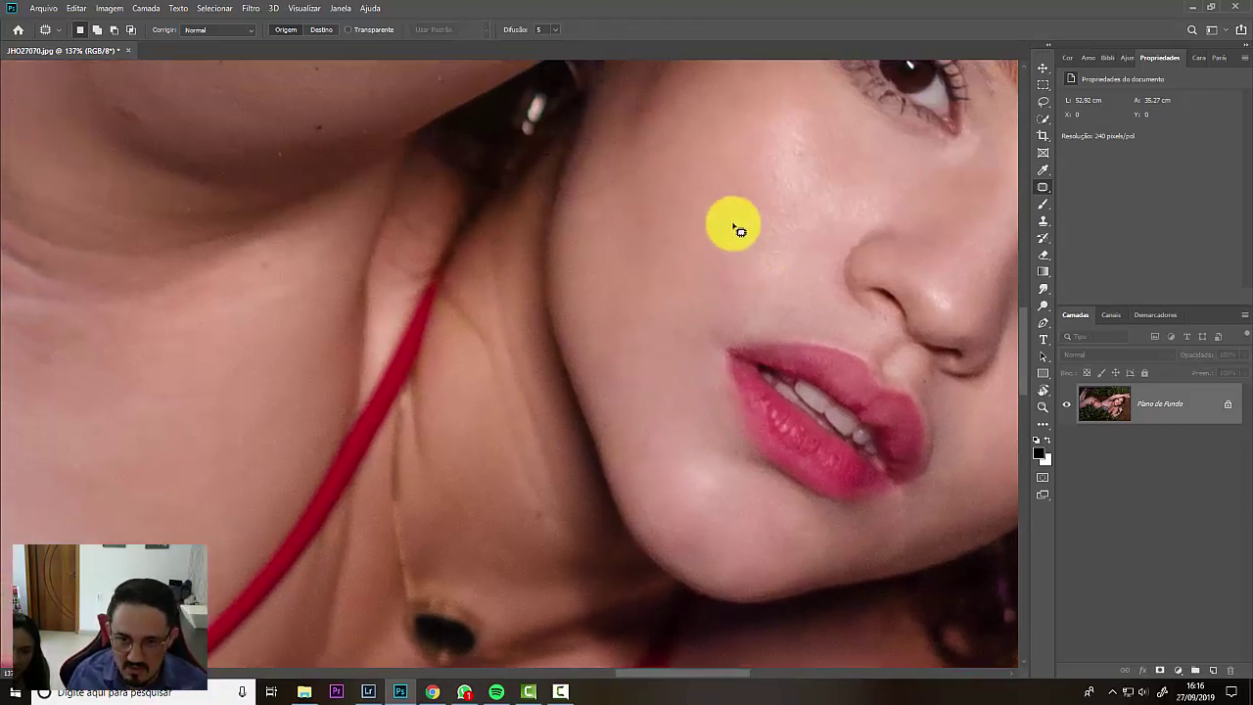
drag(762, 183, 749, 196)
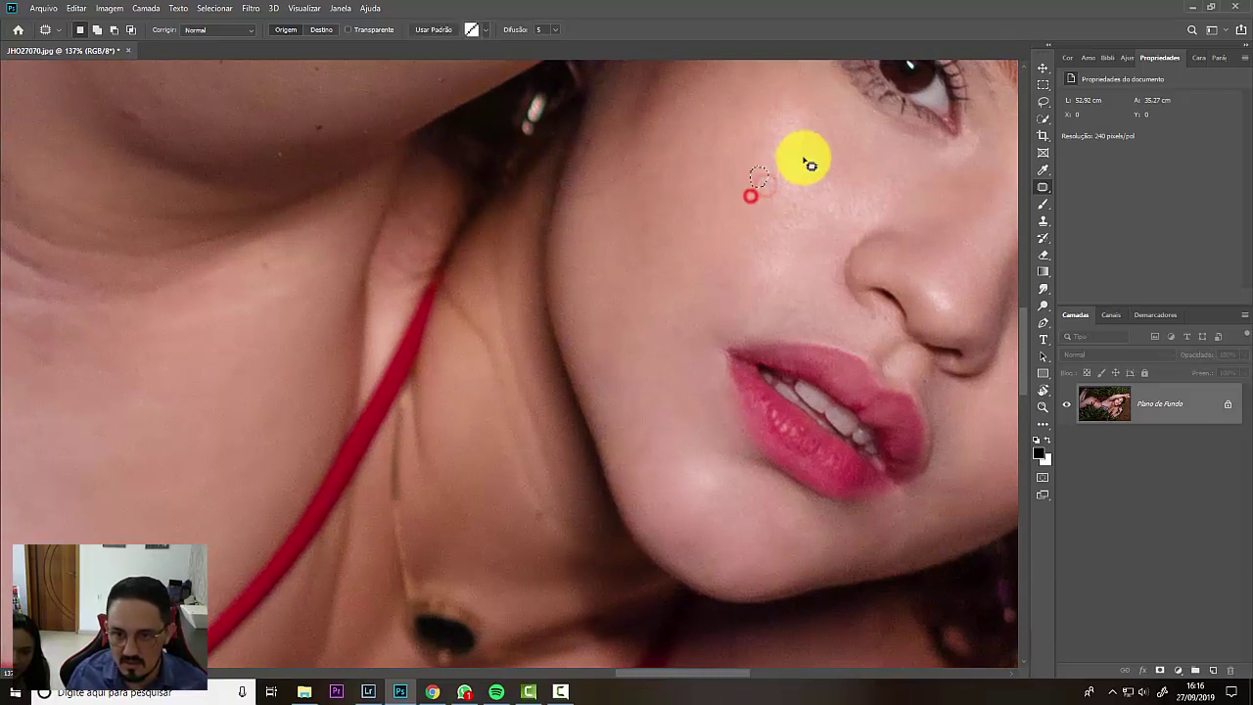
click(796, 167)
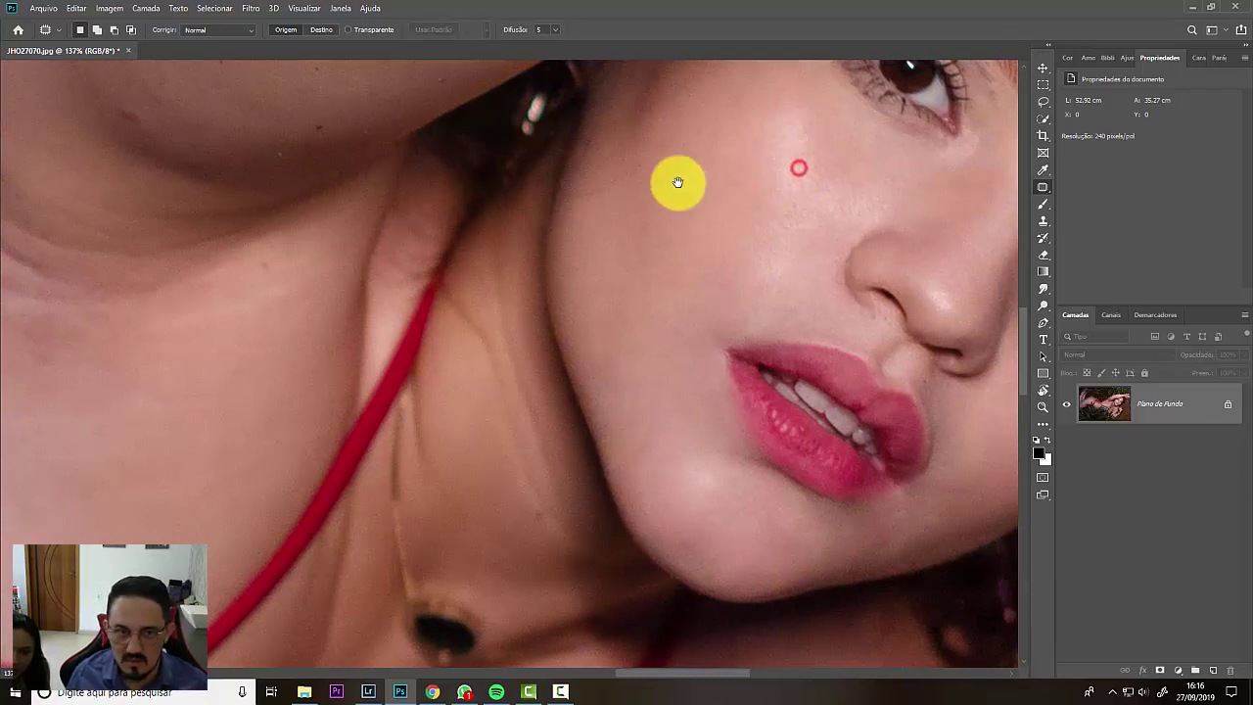
Step: Patch the reddish marks on the inner upper arm near the armpit fold with surrounding skin
drag(678, 183, 802, 297)
drag(499, 190, 789, 276)
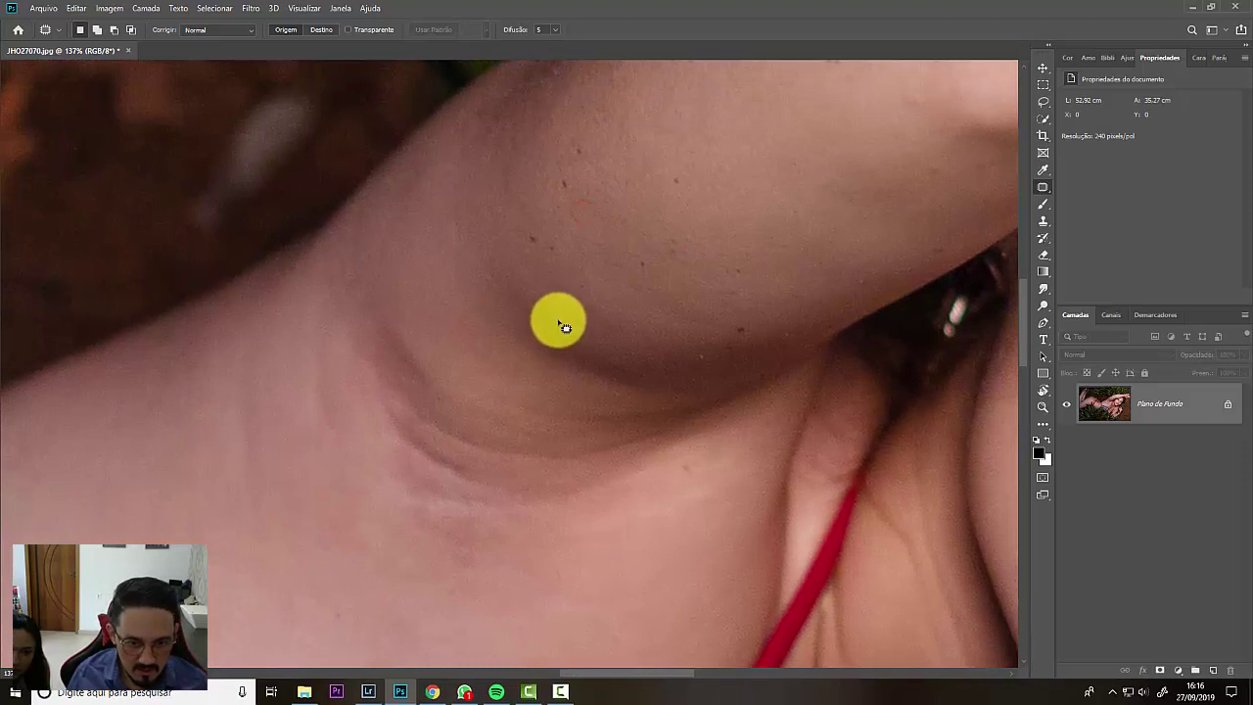
mouse_move(538, 321)
mouse_down()
mouse_move(557, 316)
mouse_move(523, 303)
mouse_up()
drag(553, 313, 506, 313)
click(601, 231)
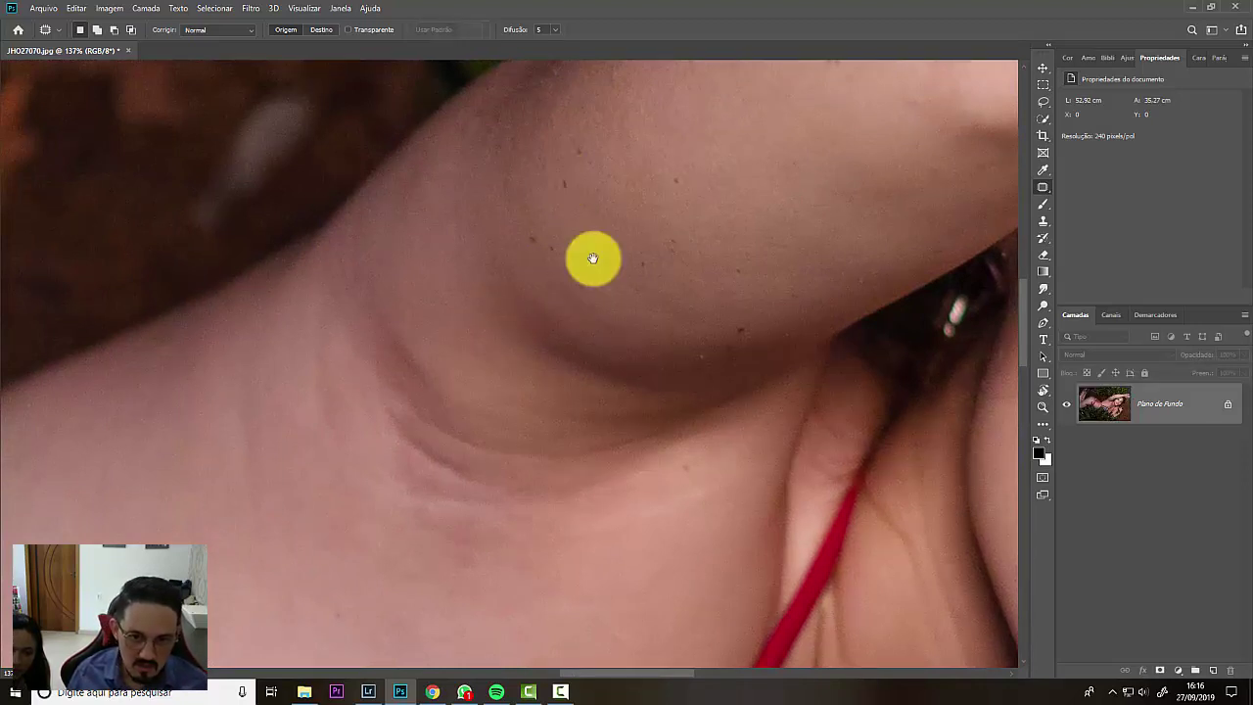
drag(592, 258, 545, 345)
click(523, 346)
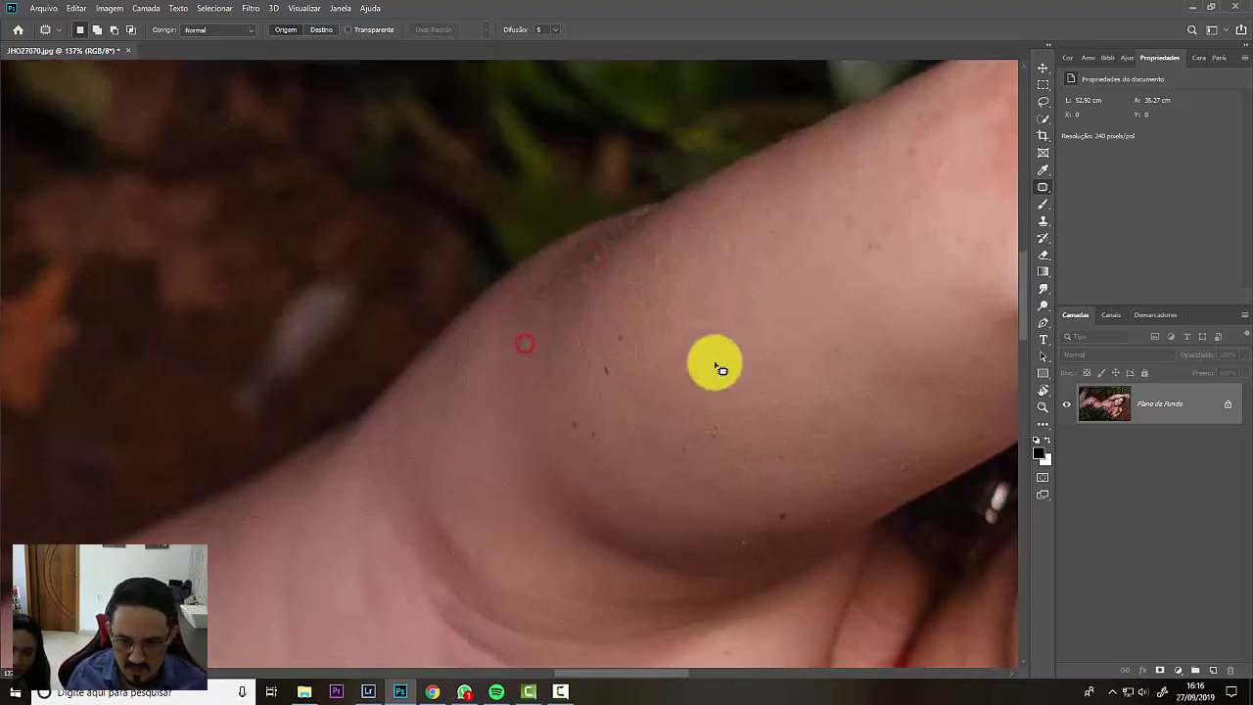
Step: Patch the marks on the upper arm next to the reddened elbow, deselecting after each repair
mouse_move(800, 307)
mouse_down()
mouse_move(557, 433)
mouse_move(526, 435)
mouse_up()
mouse_move(808, 218)
mouse_down()
mouse_move(780, 277)
mouse_move(795, 316)
mouse_up()
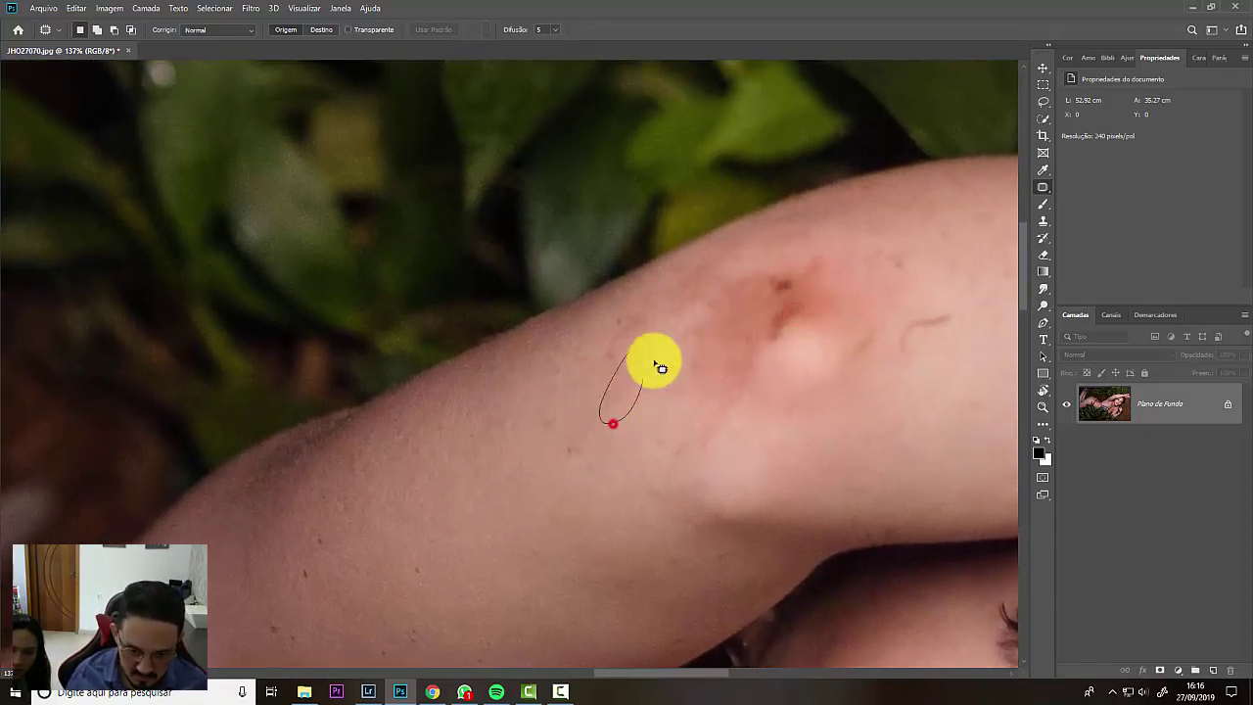
drag(654, 362, 642, 374)
drag(632, 389, 652, 401)
key(ctrl+d)
drag(679, 356, 704, 330)
drag(699, 335, 665, 352)
key(ctrl+d)
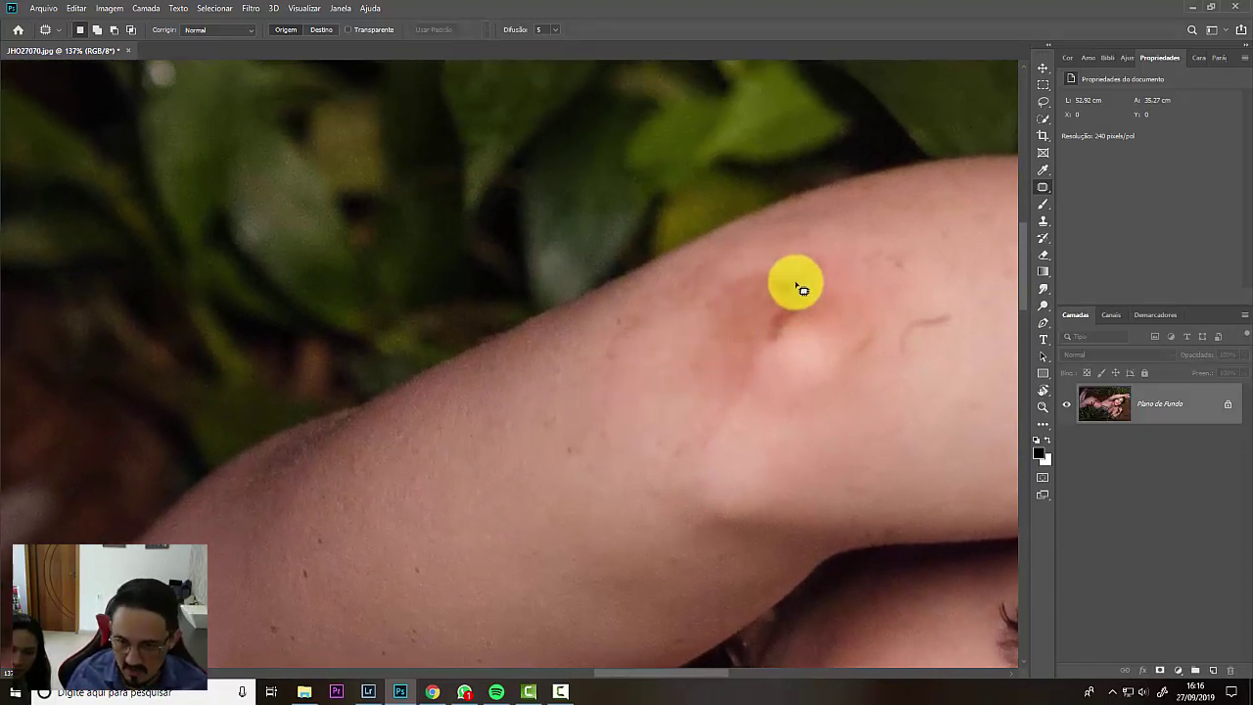
Step: Patch the dark scrape marks on the reddened elbow with nearby skin and deselect
mouse_move(803, 281)
mouse_down()
mouse_move(762, 294)
mouse_move(794, 340)
mouse_move(733, 331)
mouse_move(724, 362)
mouse_move(732, 409)
mouse_move(790, 390)
mouse_move(581, 367)
mouse_up()
key(ctrl+d)
key(ctrl+d)
key(ctrl+d)
Step: Patch the curved scratch and the small mark on the forearm beside the elbow with clean skin
mouse_move(710, 366)
mouse_down()
mouse_move(737, 329)
mouse_move(734, 377)
mouse_up()
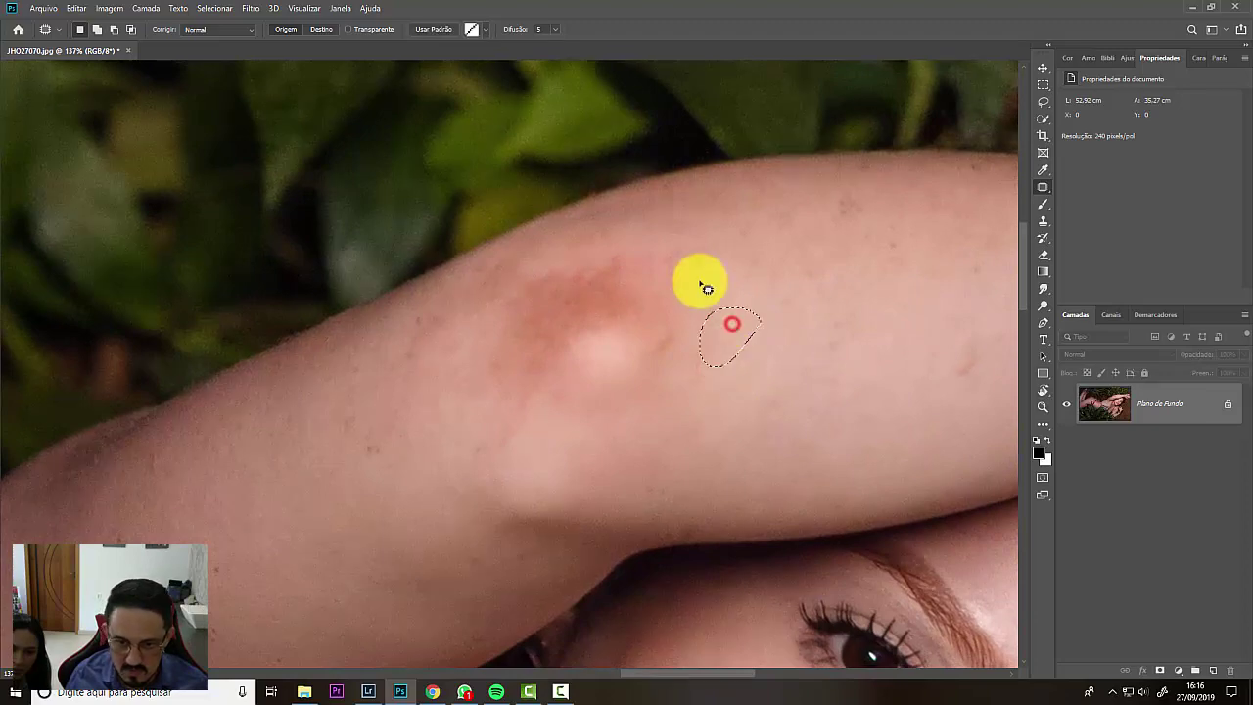
mouse_move(707, 277)
mouse_down()
mouse_move(702, 263)
mouse_move(711, 274)
mouse_up()
drag(720, 284, 729, 298)
key(ctrl+d)
drag(832, 291, 614, 299)
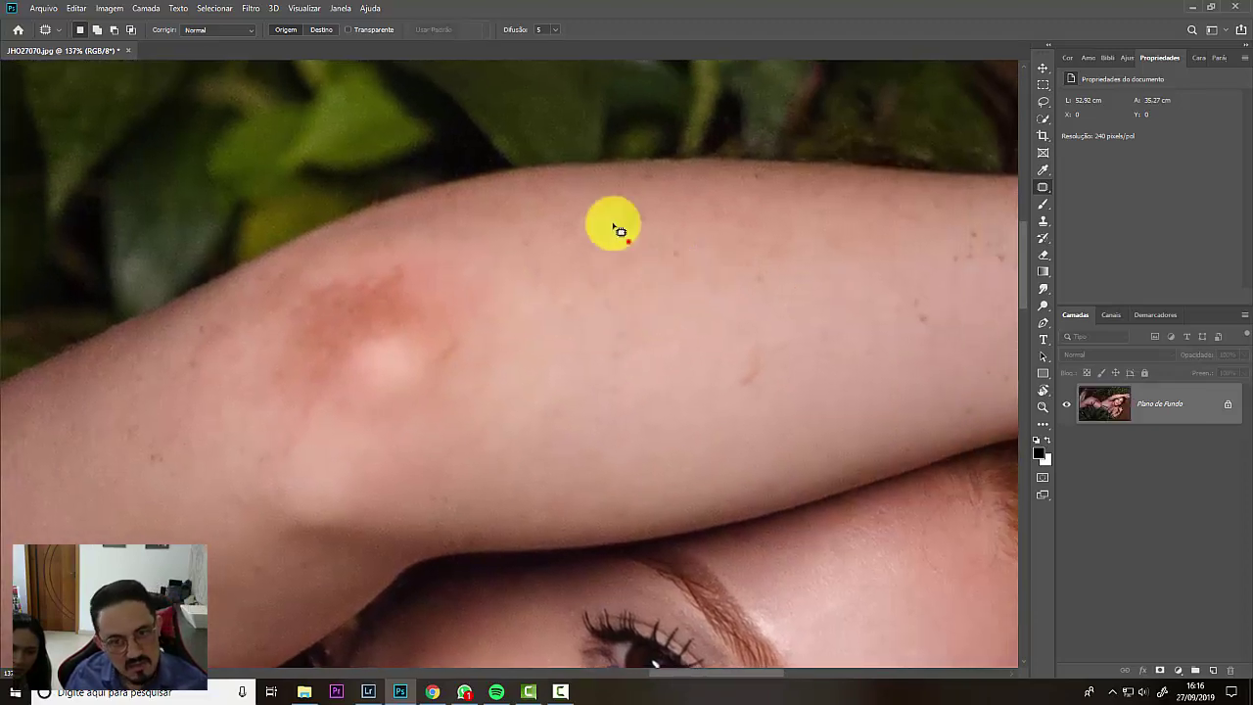
Step: Patch the fine crease lines across the inner wrist with nearby clean skin
mouse_move(629, 241)
mouse_down()
mouse_move(714, 330)
mouse_move(704, 353)
mouse_move(261, 268)
mouse_up()
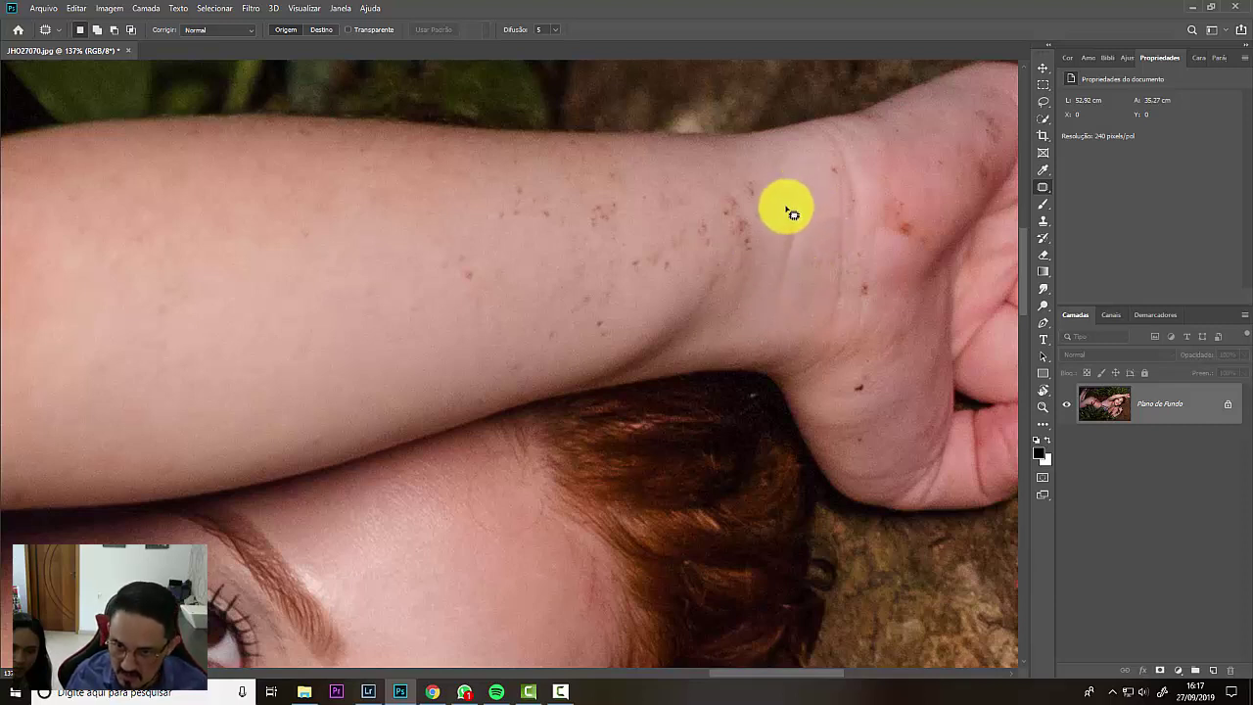
drag(806, 179, 781, 315)
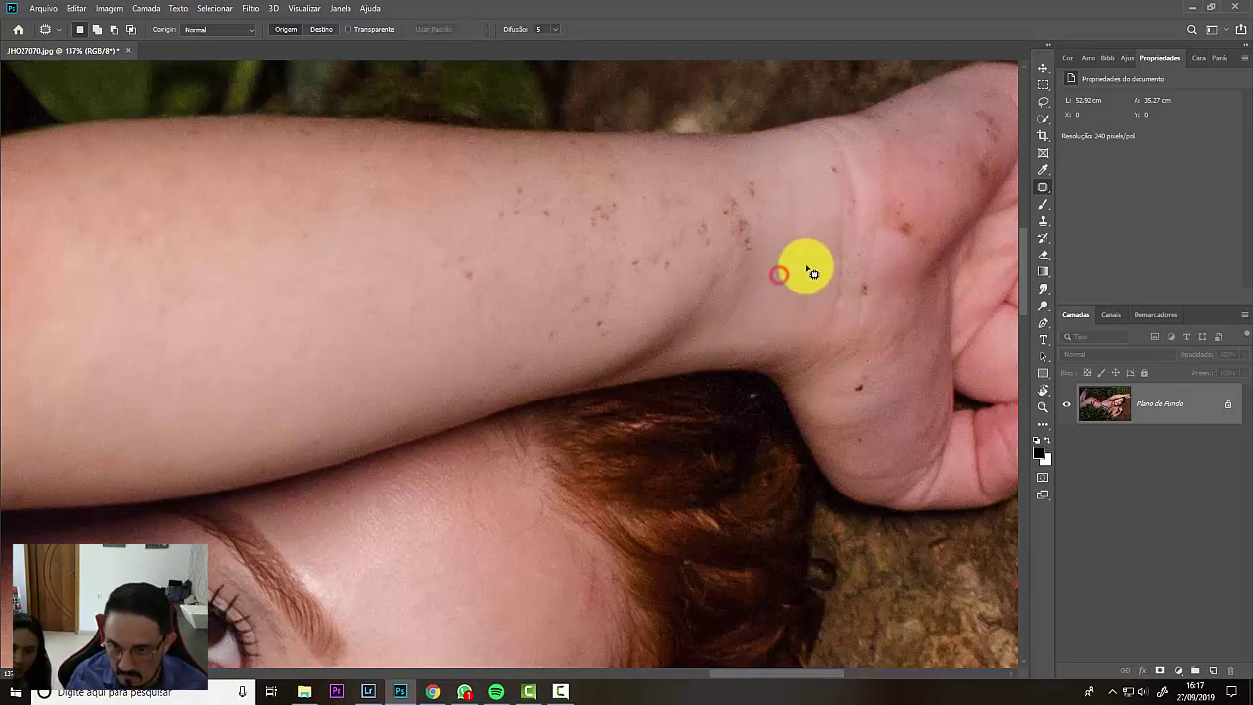
drag(793, 260, 784, 262)
drag(783, 265, 786, 223)
click(783, 267)
drag(780, 290, 782, 291)
mouse_move(783, 297)
mouse_down()
mouse_move(782, 254)
mouse_move(727, 305)
mouse_move(727, 288)
mouse_up()
click(780, 260)
click(727, 304)
click(761, 294)
Step: Patch the small remaining mark on the forearm beside the reddened elbow with adjacent skin
mouse_move(744, 286)
mouse_down()
mouse_move(780, 271)
mouse_move(542, 193)
mouse_move(522, 199)
mouse_up()
drag(638, 254, 654, 439)
drag(461, 261, 803, 265)
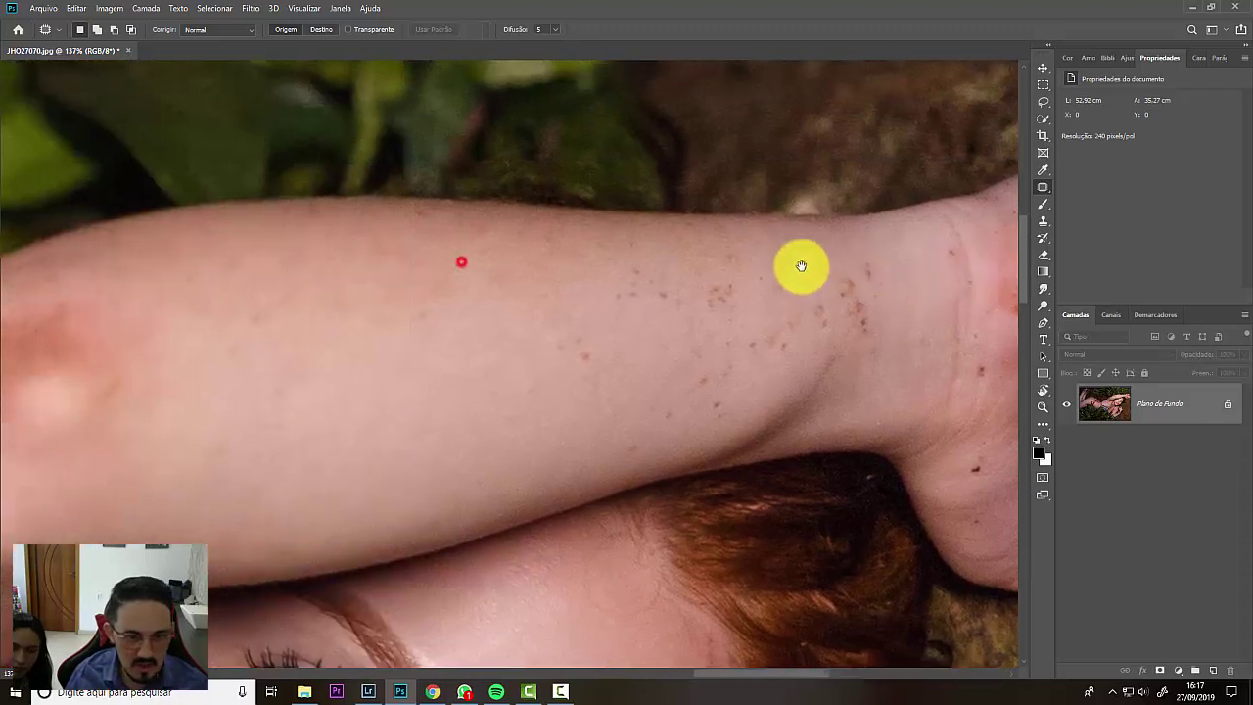
mouse_move(455, 480)
mouse_down()
mouse_move(772, 405)
mouse_move(796, 411)
mouse_up()
drag(411, 411, 543, 398)
drag(677, 288, 666, 296)
drag(661, 301, 670, 342)
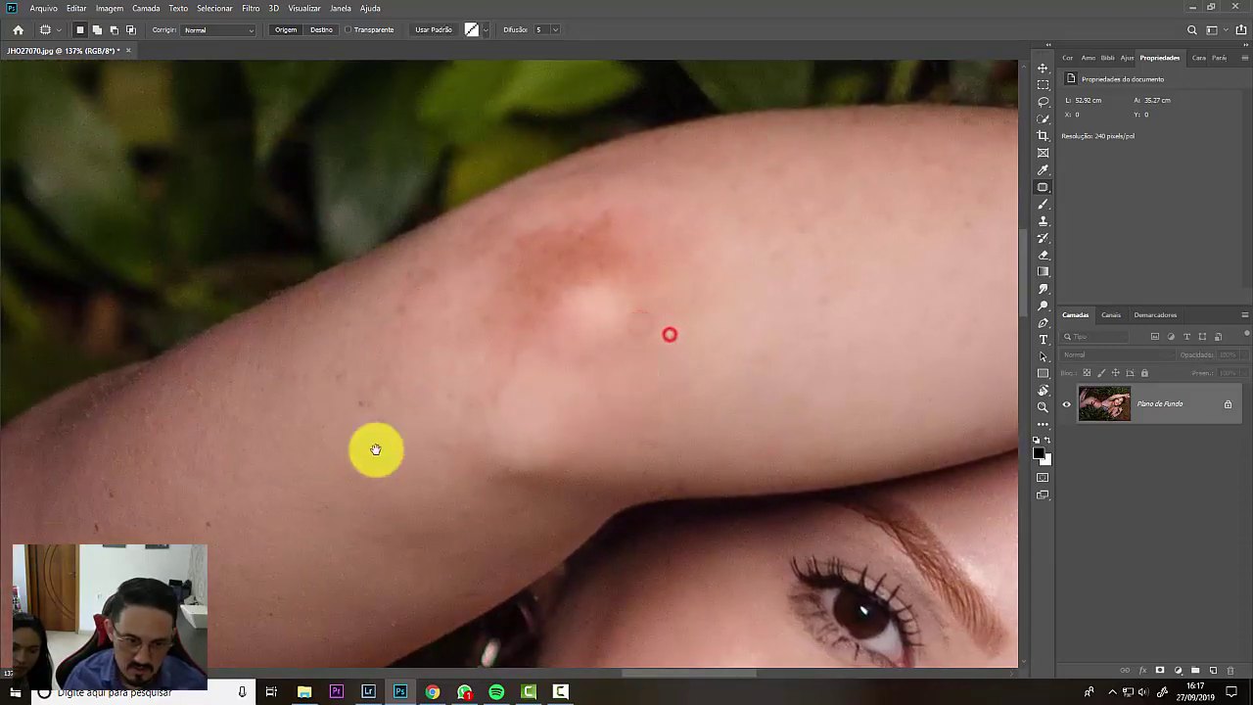
Step: Patch the upper end of the armpit crease and the fine lines beside it near the shoulder contour
drag(349, 444, 786, 361)
mouse_move(609, 446)
mouse_down()
mouse_move(757, 264)
mouse_move(609, 268)
mouse_up()
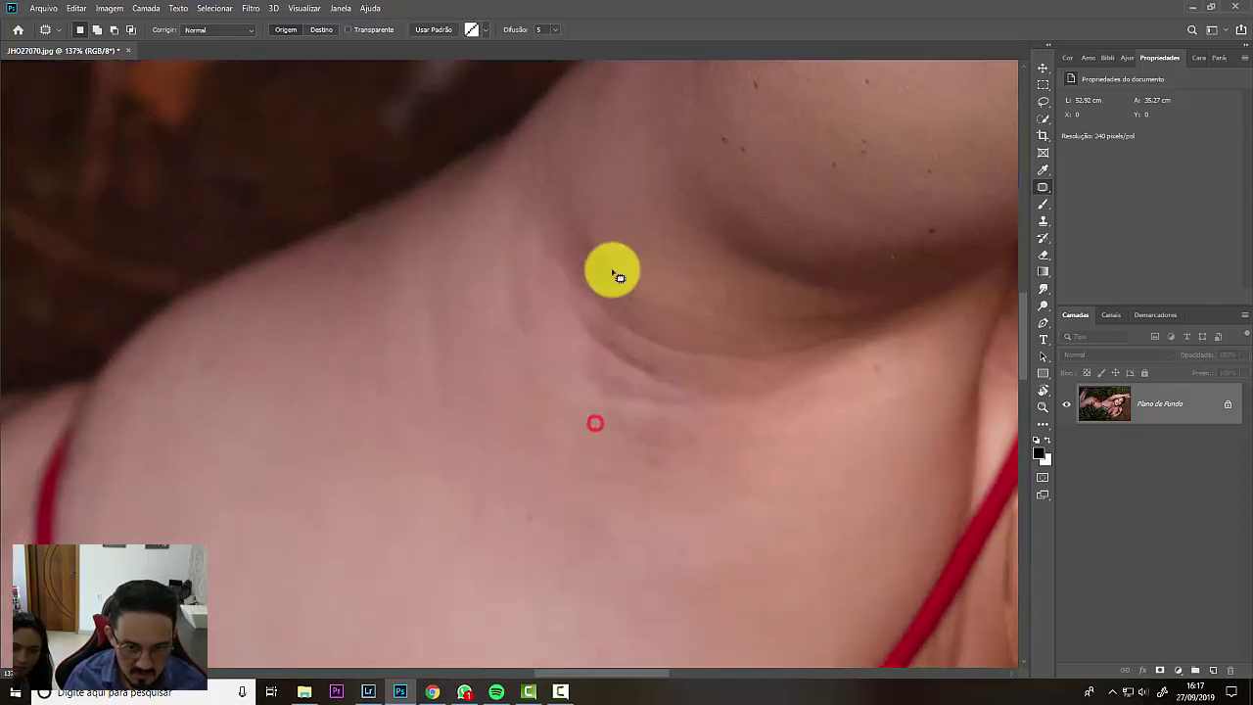
click(604, 222)
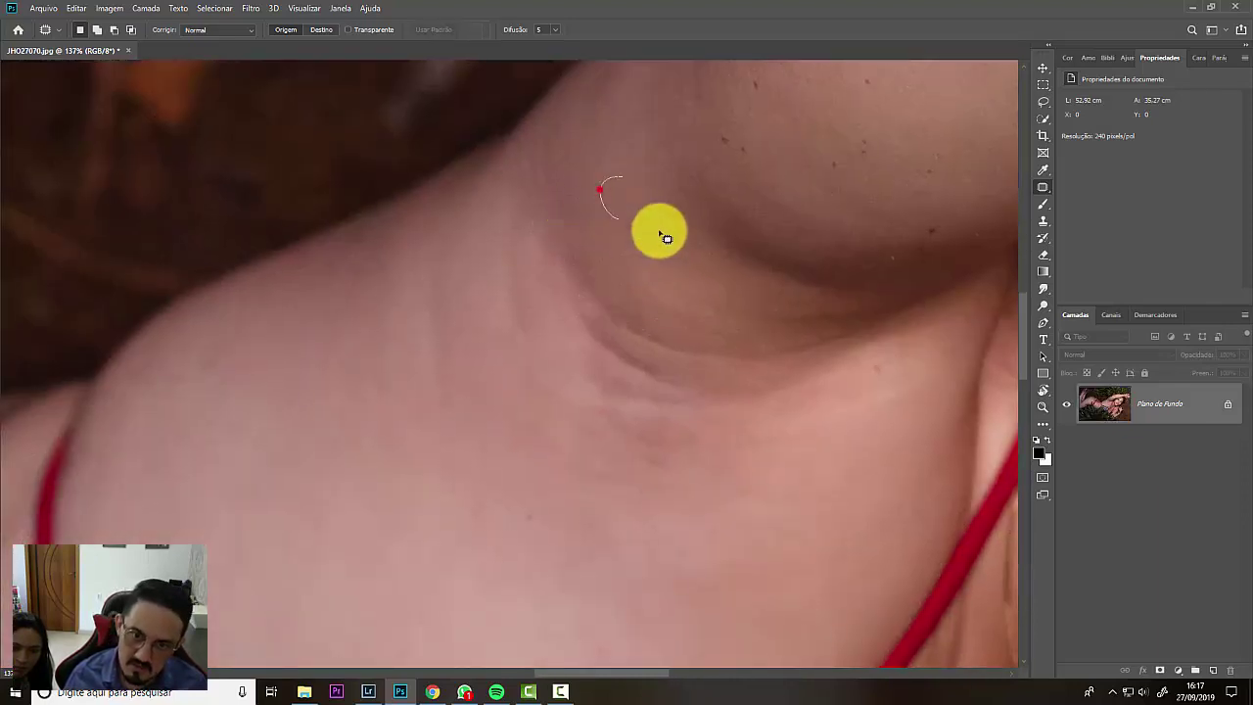
mouse_move(538, 204)
mouse_down()
mouse_move(522, 140)
mouse_move(588, 210)
mouse_up()
click(579, 196)
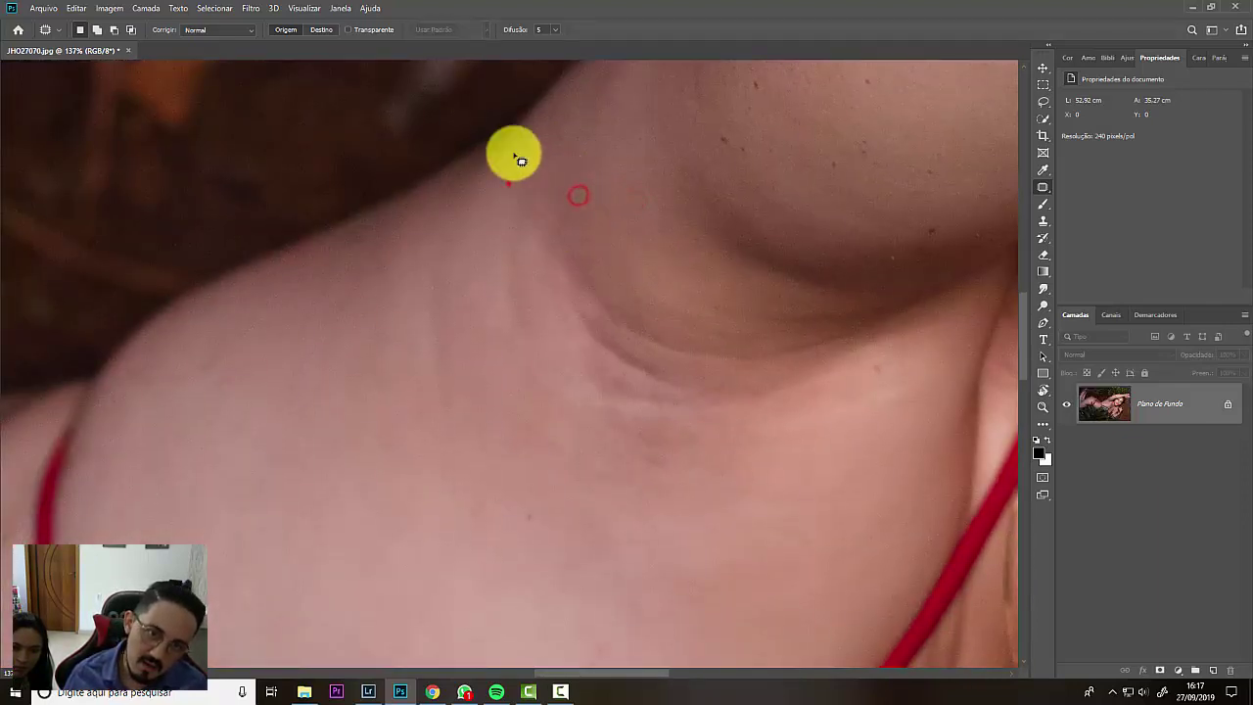
drag(509, 182, 518, 167)
drag(522, 184, 542, 216)
Step: Patch the fold line along the contour between the shoulder and upper arm, and deselect
drag(608, 170, 685, 324)
mouse_move(655, 256)
mouse_down()
mouse_move(687, 200)
mouse_move(657, 254)
mouse_up()
drag(674, 275, 686, 318)
mouse_move(724, 402)
mouse_down()
mouse_move(715, 339)
mouse_move(736, 422)
mouse_up()
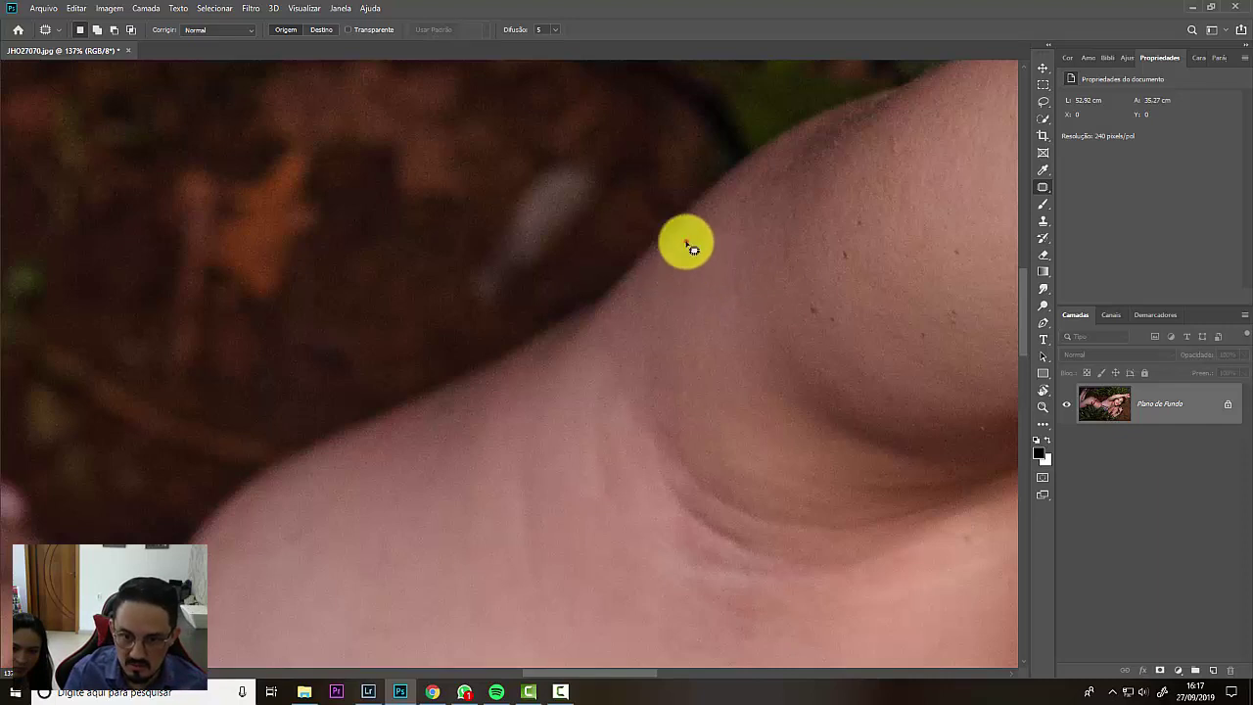
drag(686, 242, 714, 358)
key(ctrl+d)
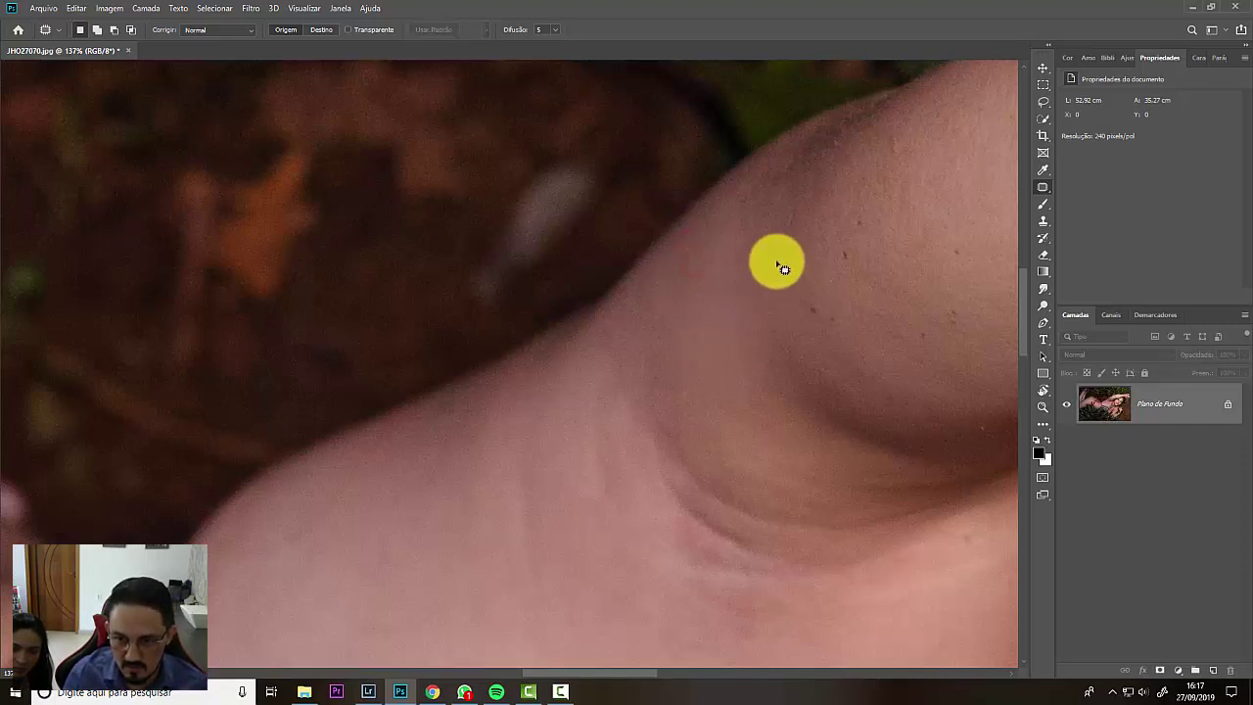
Step: Smooth the shaded fold where the upper arm meets the armpit by patching it with neighbouring skin
right_click(782, 245)
mouse_move(769, 252)
mouse_down()
mouse_move(782, 243)
mouse_move(750, 253)
mouse_up()
key(ctrl+d)
drag(774, 206, 772, 225)
drag(770, 228, 783, 342)
Step: Patch the dark curved crease between the armpit and the chest with smooth skin, and deselect
drag(711, 261, 698, 166)
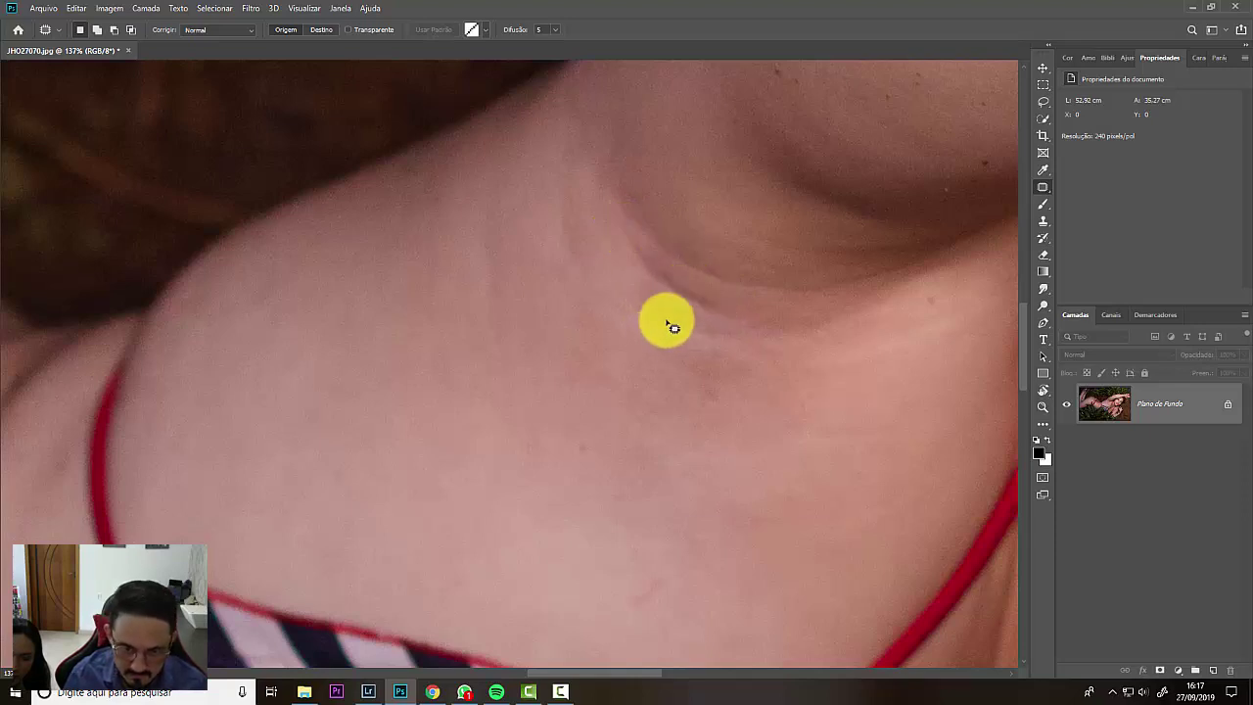
click(646, 291)
right_click(626, 259)
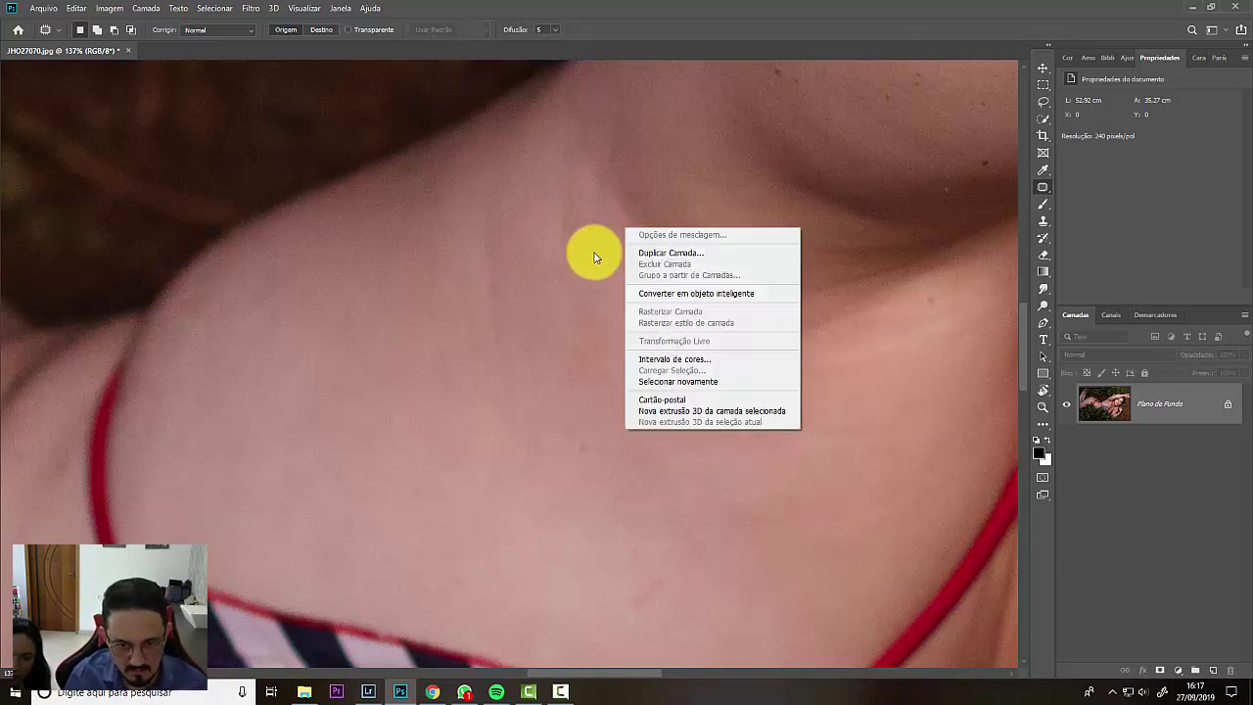
click(609, 303)
mouse_move(646, 294)
mouse_down()
mouse_move(636, 225)
mouse_move(675, 274)
mouse_move(757, 312)
mouse_move(656, 302)
mouse_move(627, 256)
mouse_up()
drag(682, 293, 705, 213)
key(ctrl+d)
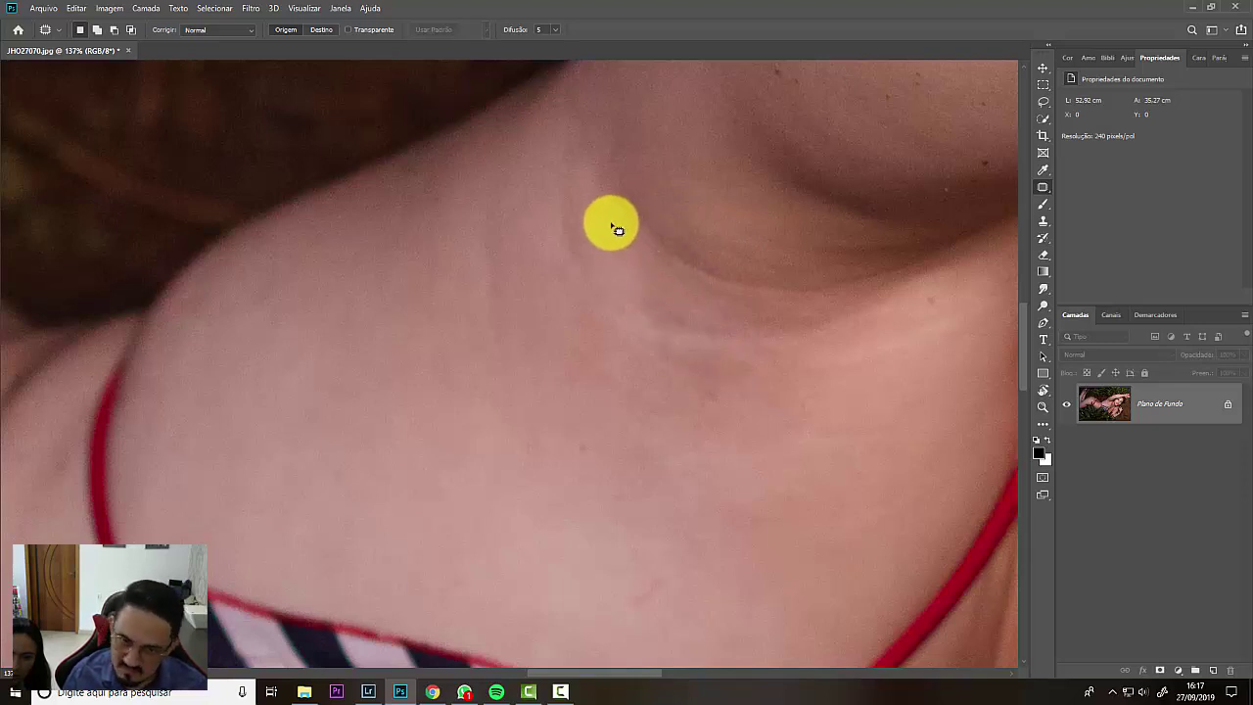
Step: Patch the remaining traces of the curved armpit crease with the skin just above it
mouse_move(631, 236)
mouse_down()
mouse_move(637, 179)
mouse_move(696, 244)
mouse_move(851, 292)
mouse_move(741, 311)
mouse_move(634, 260)
mouse_move(630, 237)
mouse_up()
drag(675, 233, 673, 208)
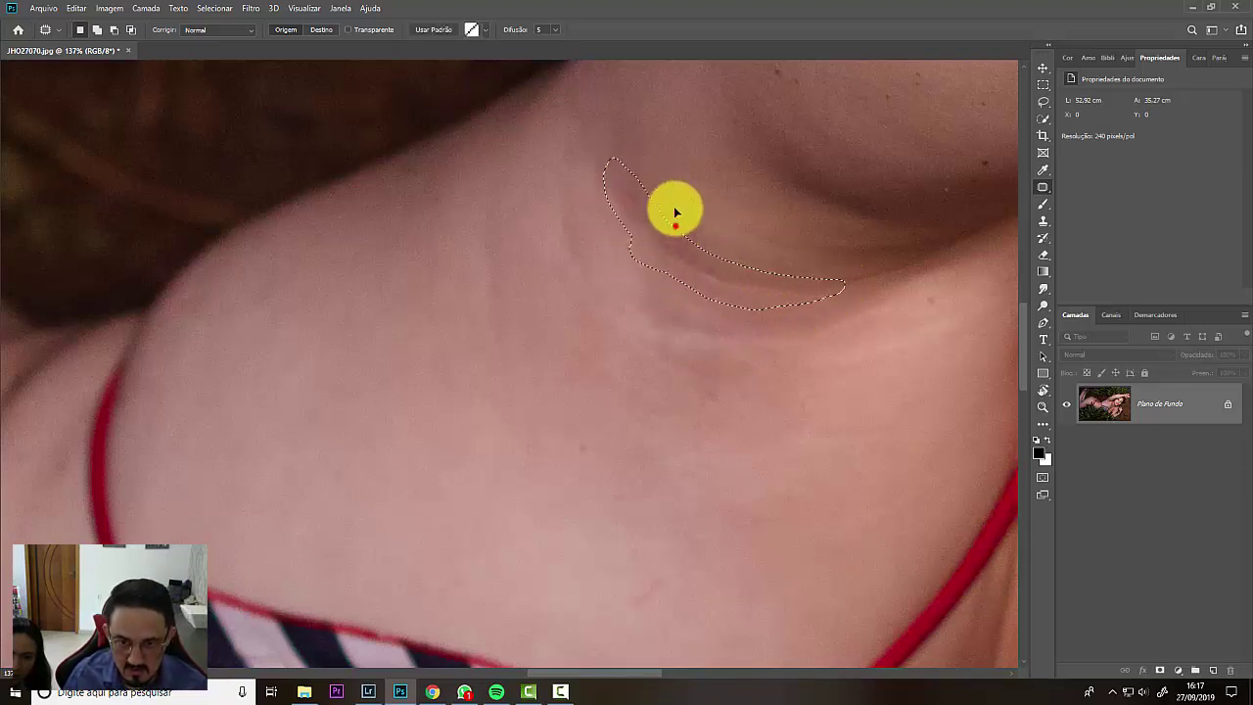
key(ctrl+d)
drag(705, 288, 703, 266)
key(ctrl+d)
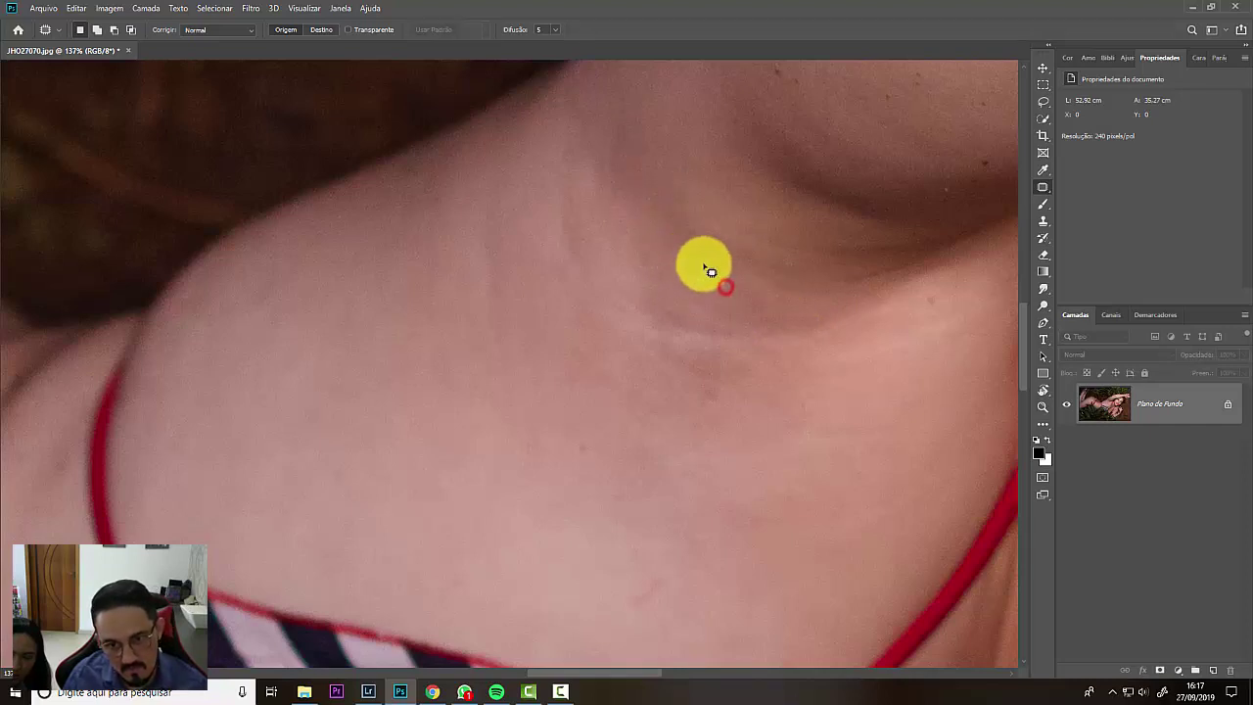
drag(683, 217, 683, 217)
mouse_move(631, 263)
mouse_down()
mouse_move(658, 258)
mouse_move(657, 227)
mouse_up()
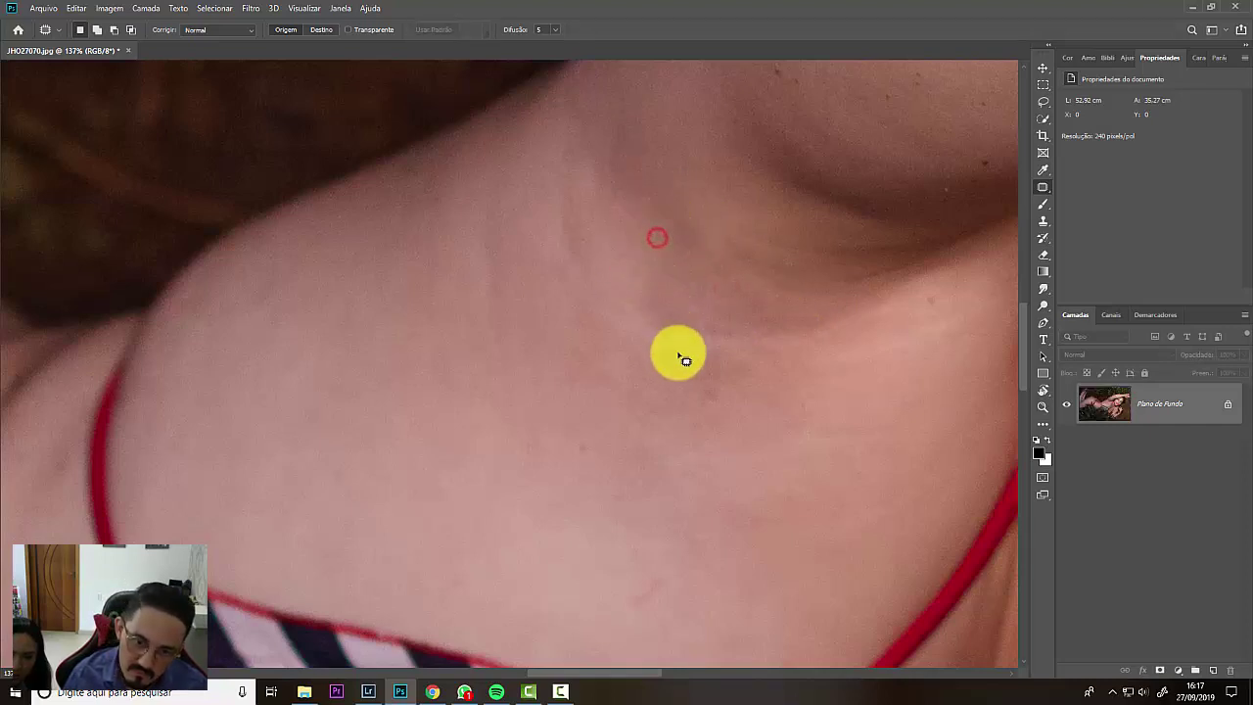
Step: Patch the pale wrinkle and the darker patch of skin below the armpit crease, deselecting after each repair
mouse_move(679, 354)
mouse_down()
mouse_move(755, 311)
mouse_move(796, 363)
mouse_up()
mouse_move(735, 335)
mouse_down()
mouse_move(727, 391)
mouse_move(701, 380)
mouse_move(682, 344)
mouse_up()
key(ctrl+d)
drag(694, 366, 668, 405)
key(ctrl+d)
drag(649, 313, 722, 342)
mouse_move(714, 328)
mouse_down()
mouse_move(715, 277)
mouse_move(701, 283)
mouse_up()
key(ctrl+d)
Step: Patch the faint line on the chest and the leftover uneven spots beneath the armpit
mouse_move(565, 293)
mouse_down()
mouse_move(578, 174)
mouse_move(591, 276)
mouse_up()
drag(584, 267, 544, 261)
key(ctrl+d)
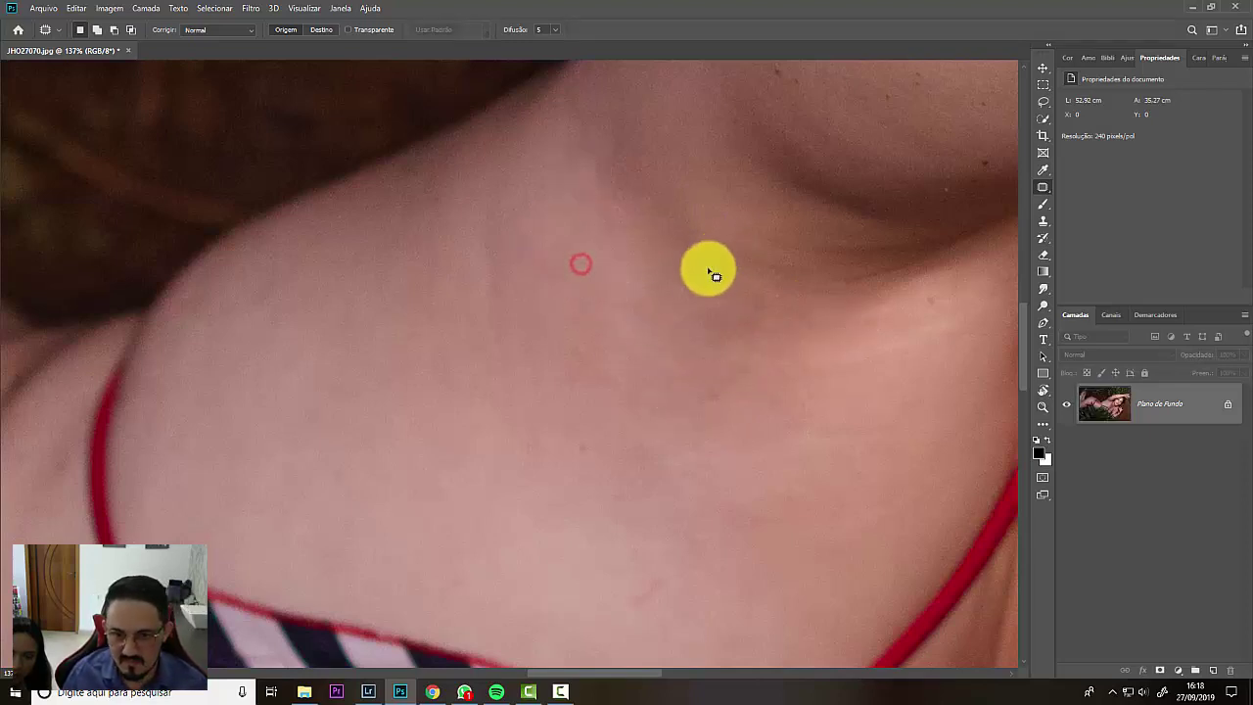
mouse_move(693, 293)
mouse_down()
mouse_move(698, 266)
mouse_move(662, 251)
mouse_up()
key(ctrl+d)
mouse_move(723, 337)
mouse_down()
mouse_move(769, 315)
mouse_move(732, 331)
mouse_up()
drag(717, 319, 730, 347)
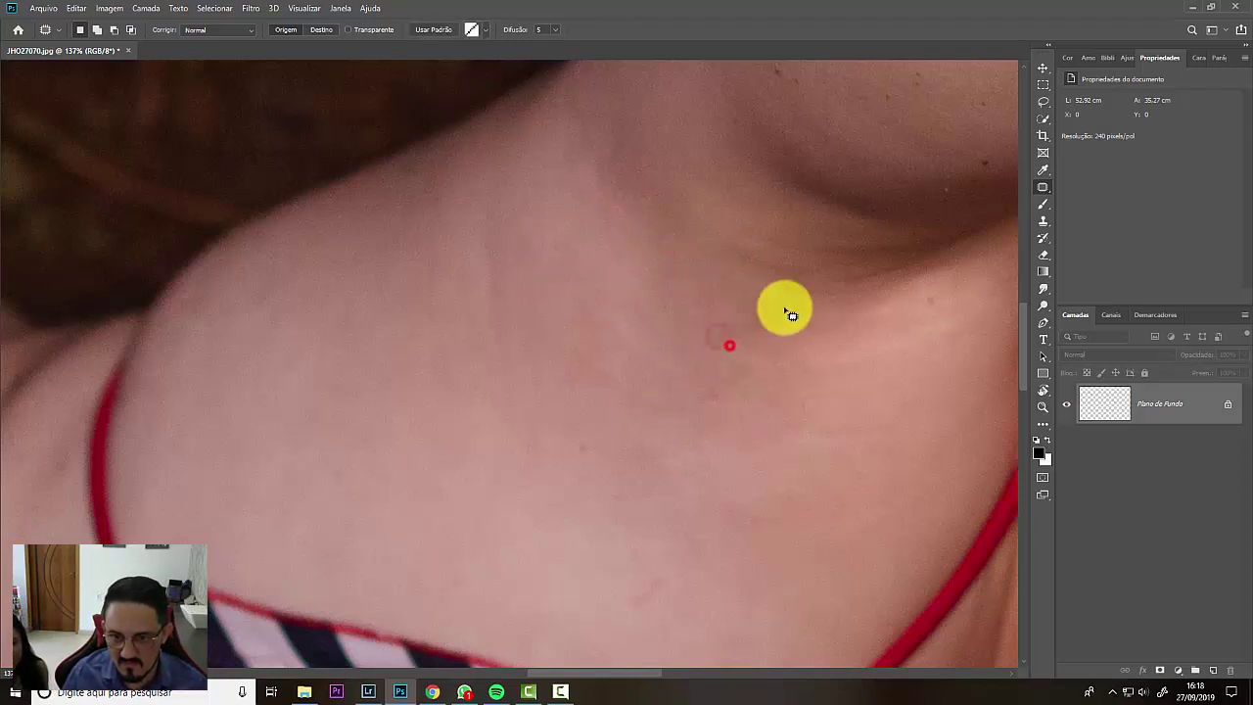
key(ctrl+d)
mouse_move(789, 287)
mouse_down()
mouse_move(816, 270)
mouse_move(752, 296)
mouse_up()
click(751, 296)
Step: Patch the light crease at the inner end of the armpit shadow and deselect
key(ctrl+minus)
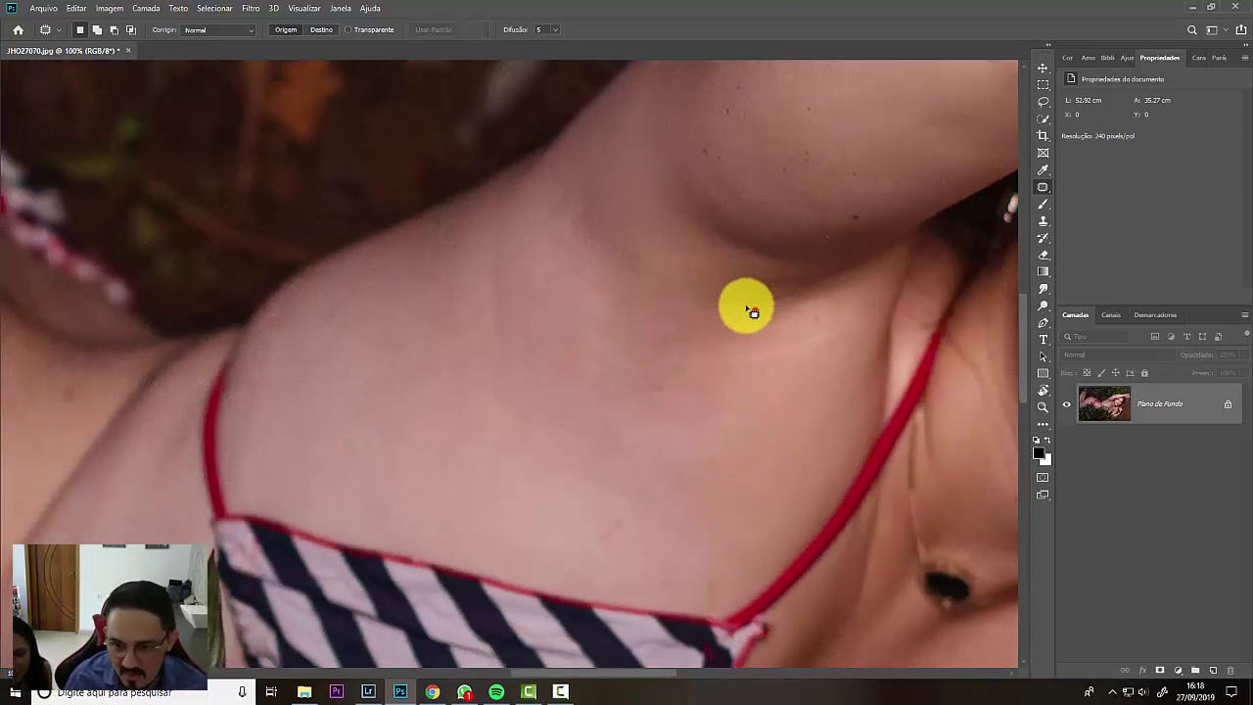
mouse_move(746, 309)
mouse_down()
mouse_move(811, 287)
mouse_move(763, 305)
mouse_up()
mouse_move(773, 301)
mouse_down()
mouse_move(714, 301)
mouse_move(712, 262)
mouse_move(808, 278)
mouse_up()
key(ctrl+d)
key(ctrl+d)
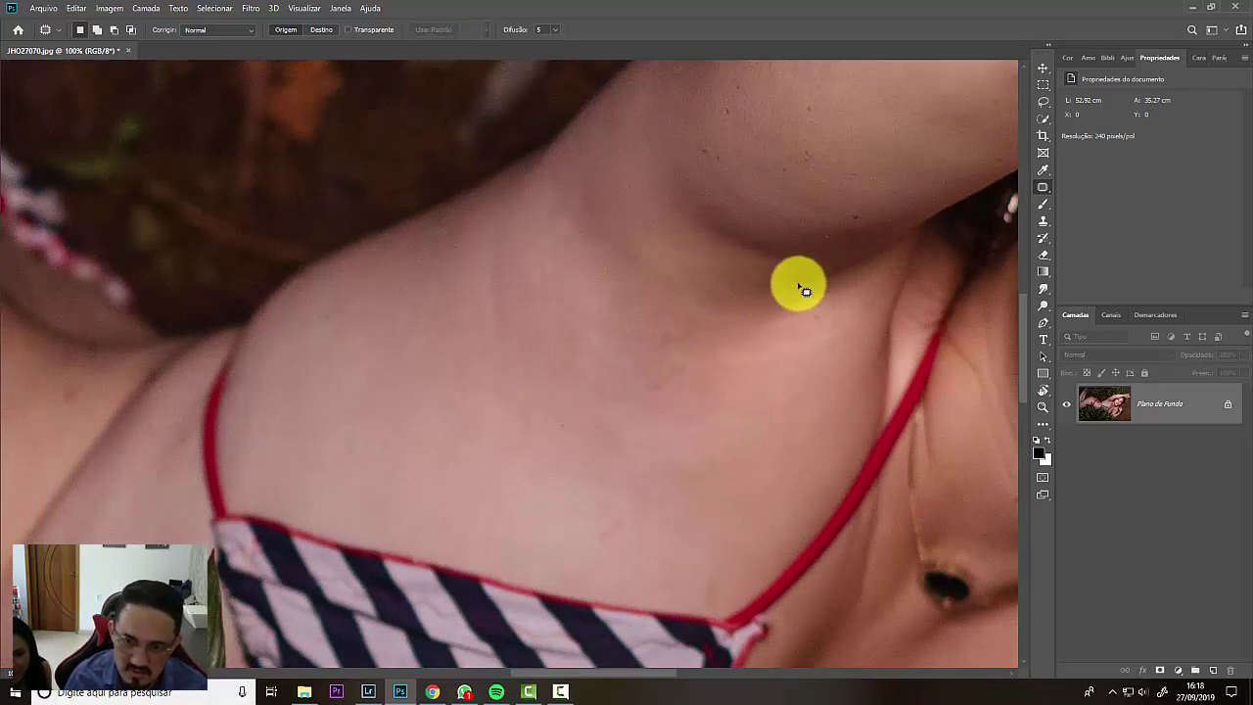
Step: Patch the discoloured area below the armpit and the faint line on the chest, deselecting after each
drag(681, 399, 683, 393)
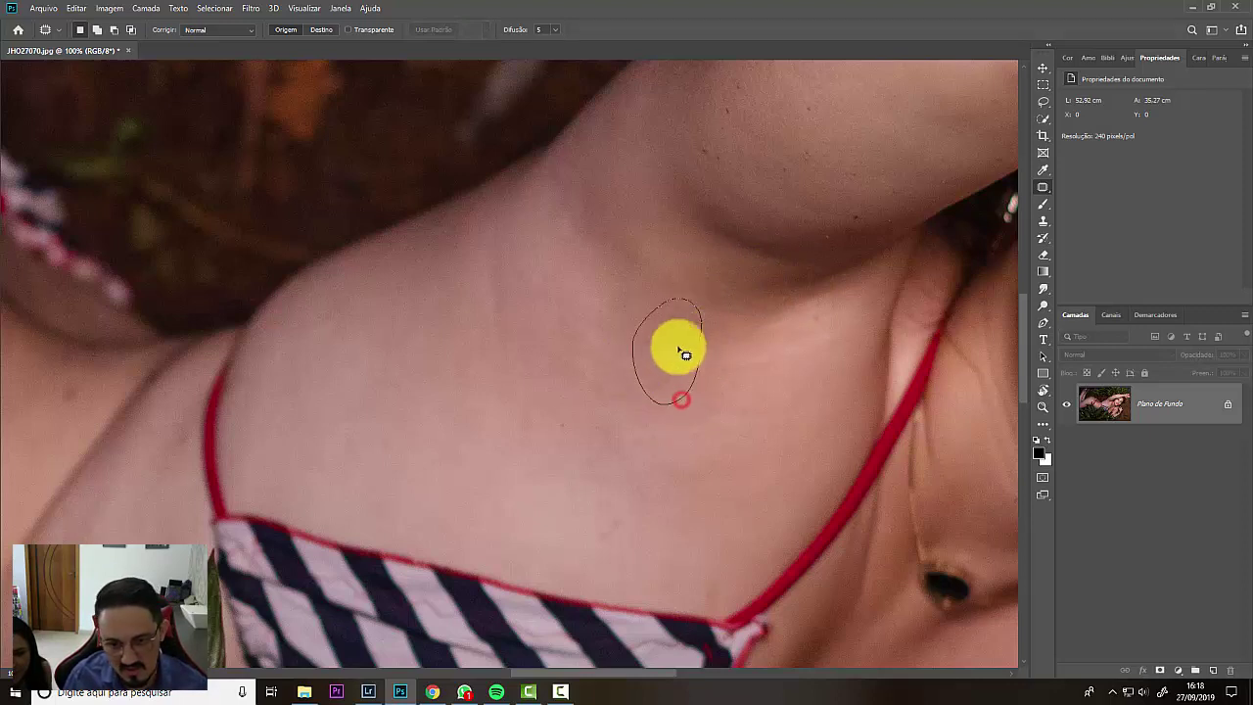
drag(669, 349, 621, 324)
key(ctrl+d)
mouse_move(548, 299)
mouse_down()
mouse_move(514, 276)
mouse_move(482, 357)
mouse_move(497, 310)
mouse_move(536, 299)
mouse_up()
key(ctrl+d)
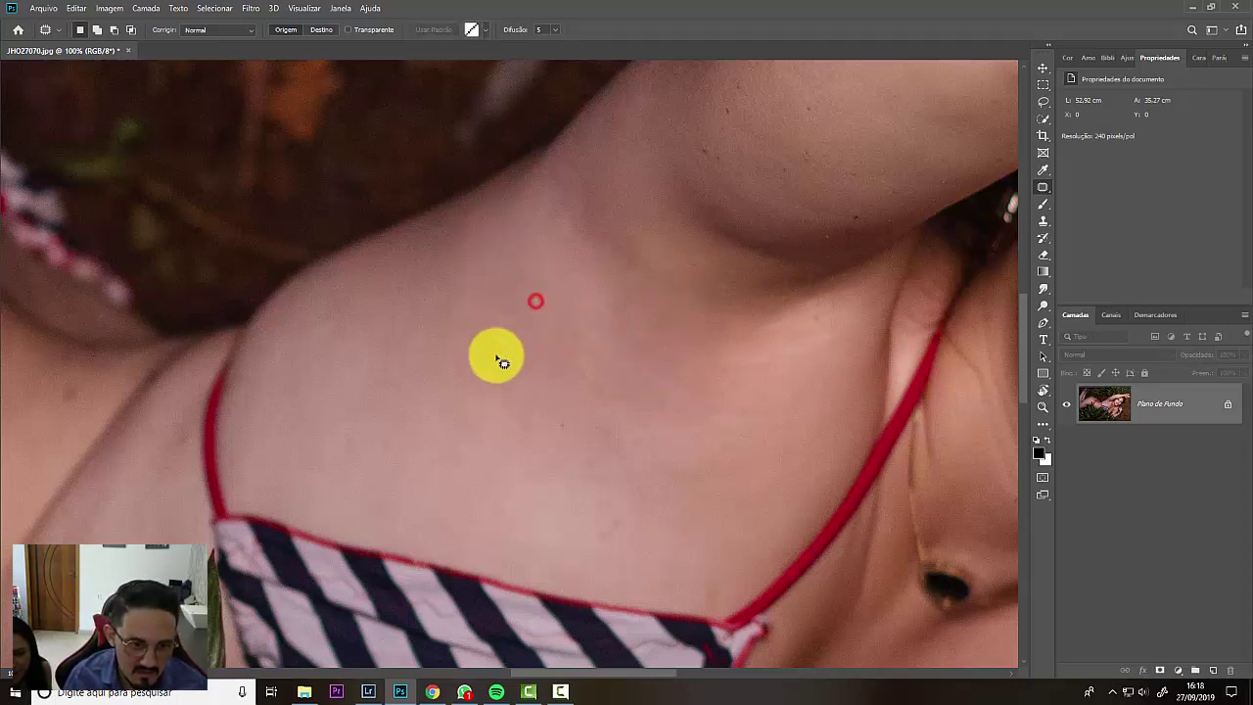
Step: Outline the long diagonal skin fold on the torso beside the bikini top, patch it with belly skin, and deselect
drag(414, 282, 646, 366)
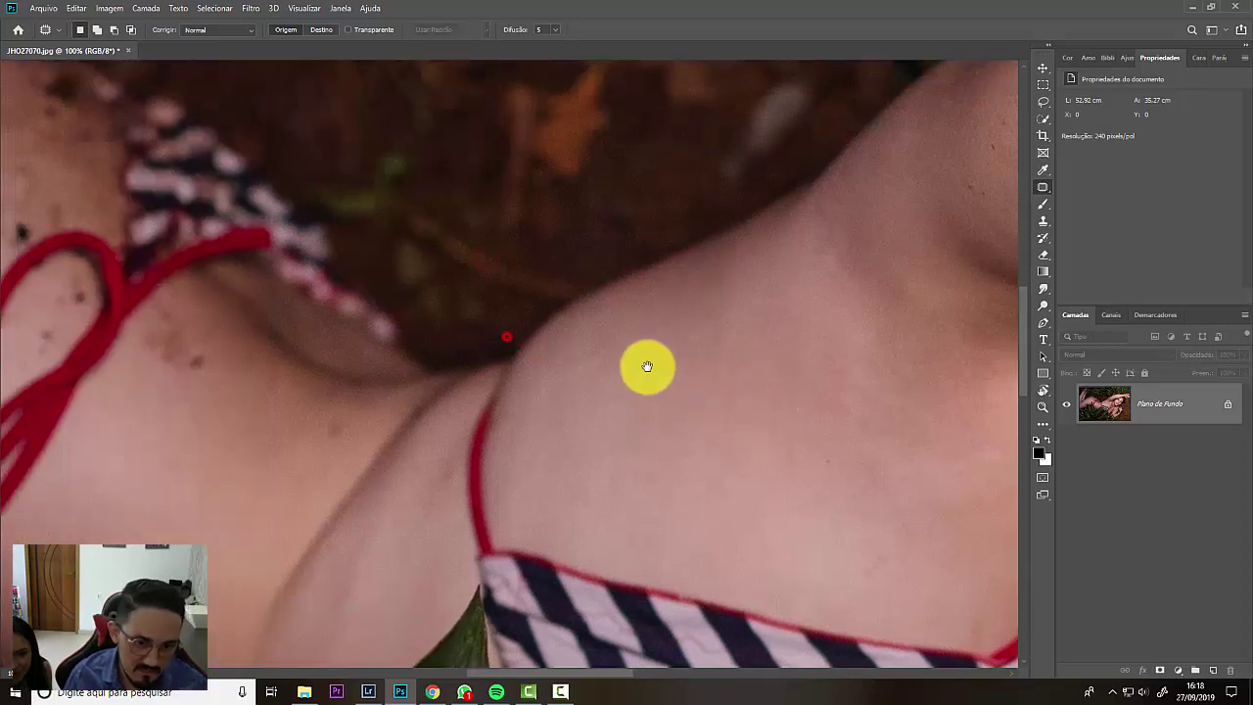
drag(549, 434, 719, 312)
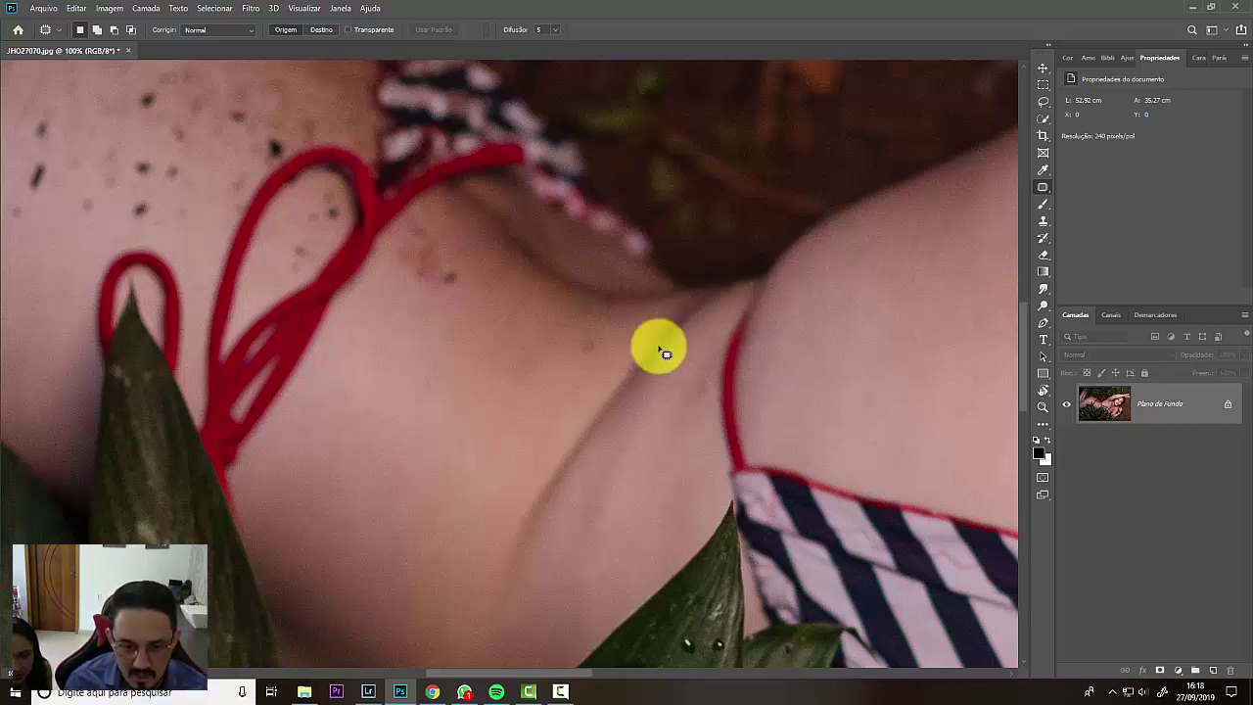
drag(540, 459, 641, 352)
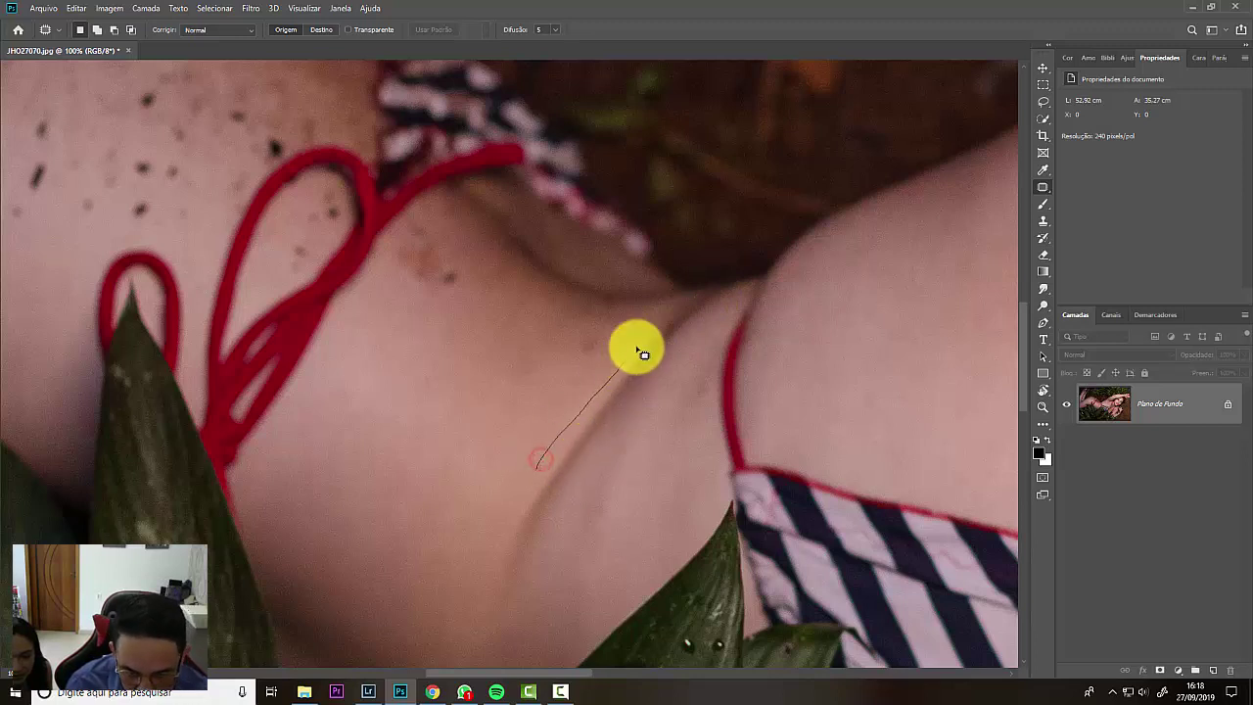
mouse_move(682, 316)
mouse_down()
mouse_move(706, 294)
mouse_move(710, 332)
mouse_move(571, 525)
mouse_up()
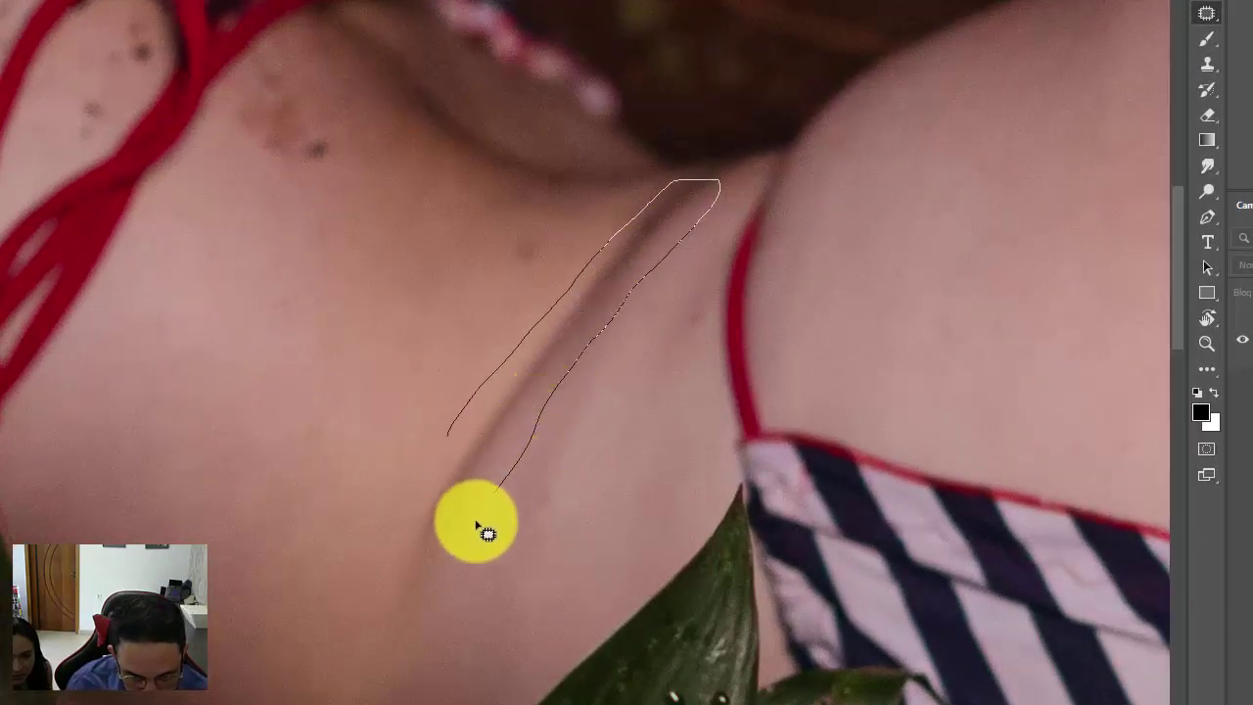
mouse_move(486, 533)
mouse_down()
mouse_move(439, 583)
mouse_move(377, 614)
mouse_move(357, 599)
mouse_move(462, 451)
mouse_move(286, 481)
mouse_up()
key(ctrl+d)
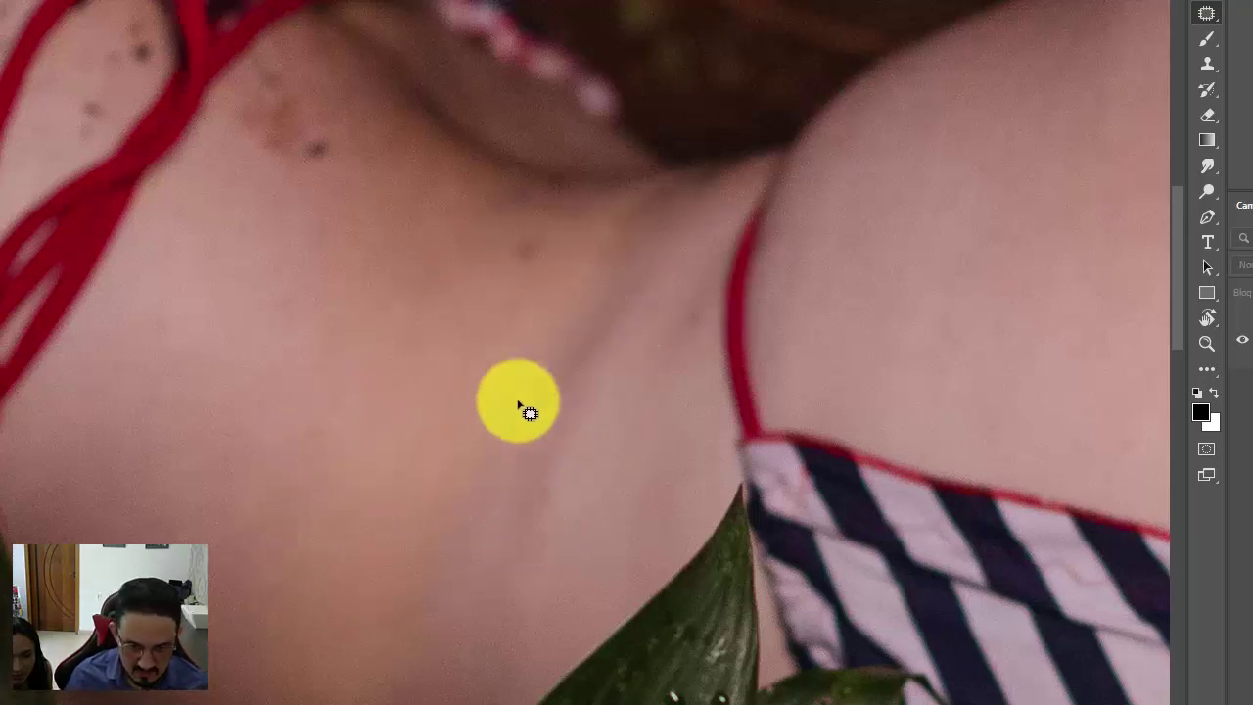
Step: Patch the upper remnant and the lower end of the diagonal torso fold with nearby skin
drag(596, 275, 591, 275)
mouse_move(577, 274)
mouse_down()
mouse_move(422, 395)
mouse_move(496, 420)
mouse_move(480, 425)
mouse_up()
key(ctrl+d)
click(429, 389)
mouse_move(414, 475)
mouse_down()
mouse_move(481, 446)
mouse_move(356, 587)
mouse_up()
click(404, 555)
Step: Patch the shadow left by the torso fold above the large leaf, and deselect
mouse_move(509, 512)
mouse_down()
mouse_move(539, 532)
mouse_move(534, 544)
mouse_up()
click(590, 456)
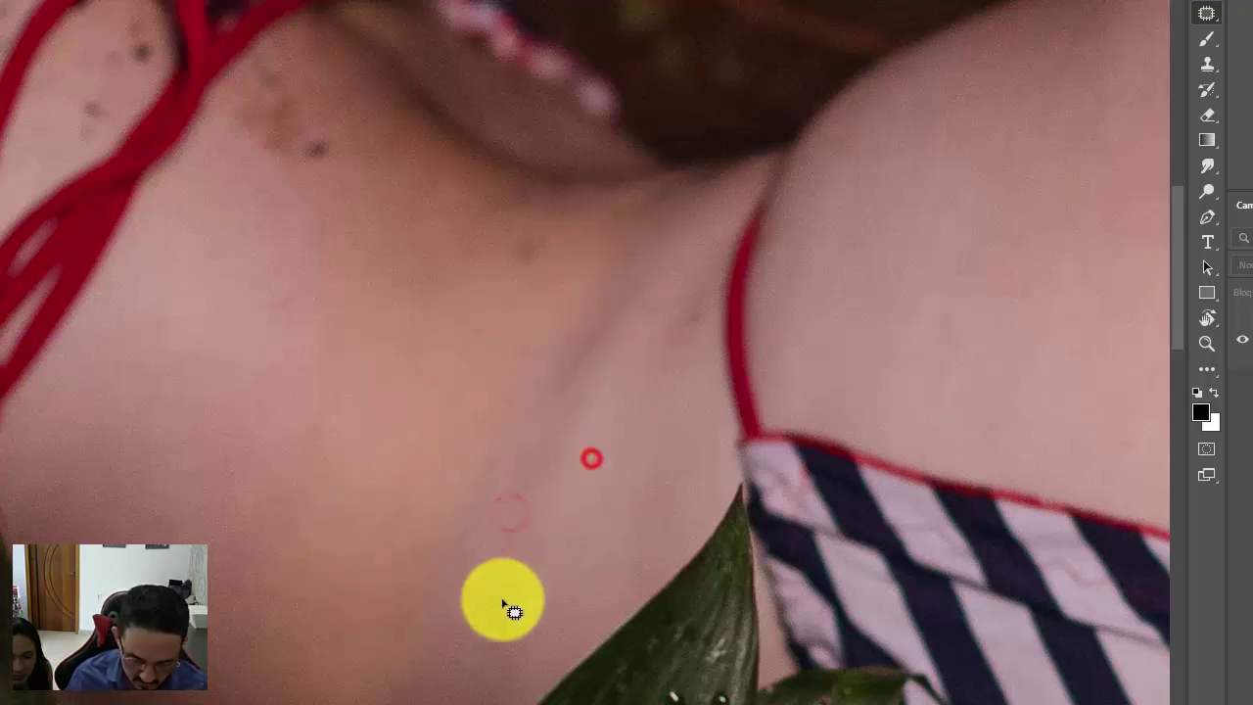
mouse_move(464, 631)
mouse_down()
mouse_move(478, 662)
mouse_move(470, 652)
mouse_up()
click(571, 542)
mouse_move(526, 449)
mouse_down()
mouse_move(551, 375)
mouse_move(599, 382)
mouse_move(354, 448)
mouse_up()
key(ctrl+d)
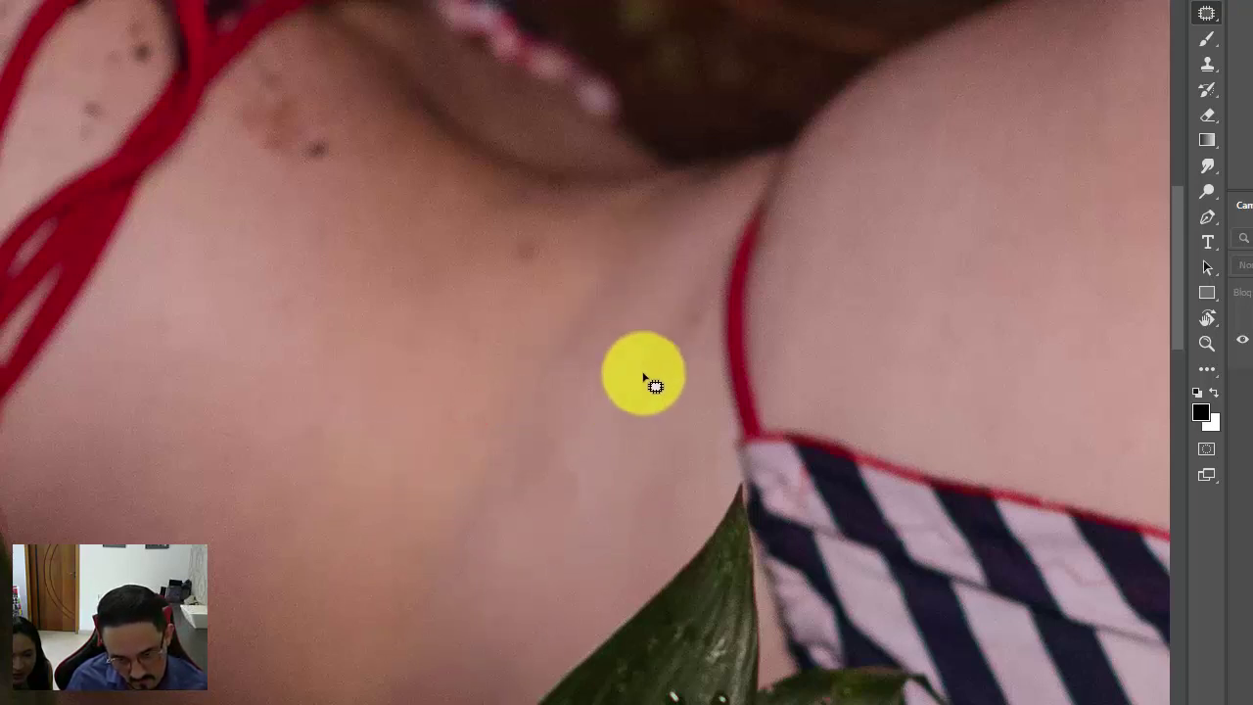
Step: Patch the small mark beside the red strap and the remaining dark streaks of the torso fold
mouse_move(668, 303)
mouse_down()
mouse_move(674, 351)
mouse_move(705, 358)
mouse_move(677, 372)
mouse_move(705, 279)
mouse_up()
mouse_move(687, 338)
mouse_down()
mouse_move(672, 423)
mouse_move(584, 393)
mouse_move(609, 442)
mouse_up()
key(ctrl+d)
mouse_move(544, 504)
mouse_down()
mouse_move(486, 595)
mouse_move(390, 477)
mouse_up()
key(ctrl+d)
key(ctrl+d)
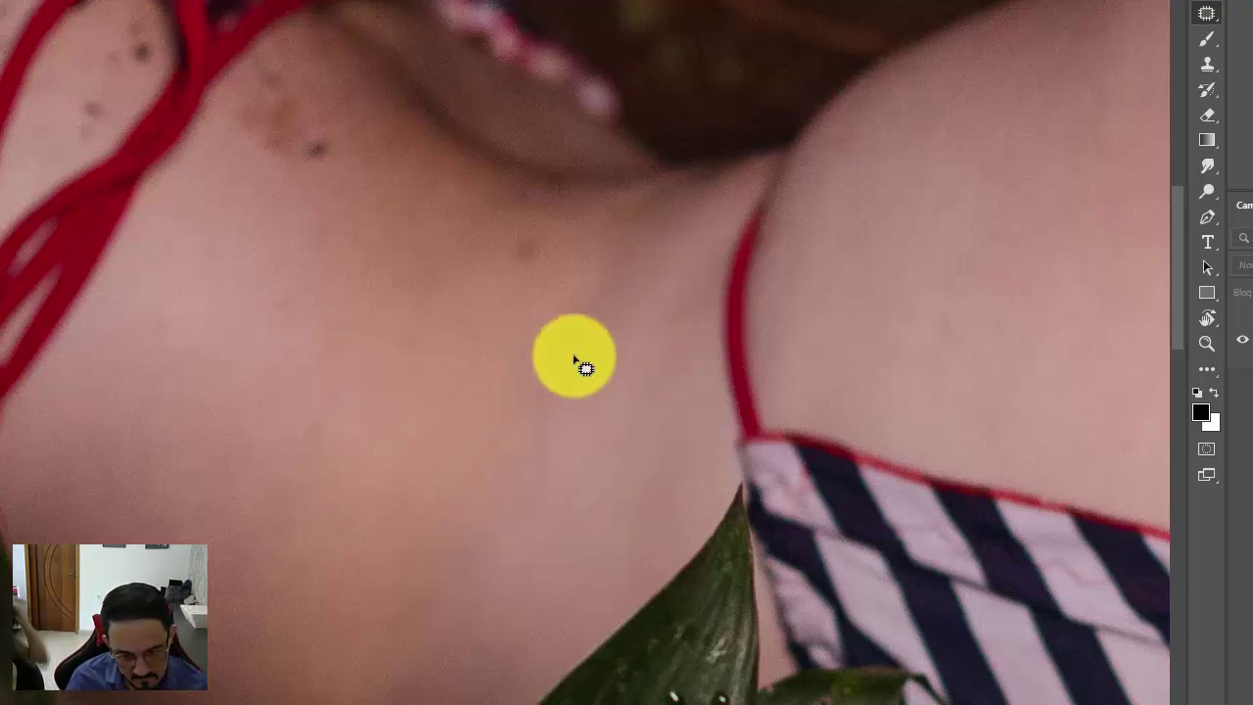
mouse_move(573, 347)
mouse_down()
mouse_move(581, 277)
mouse_move(573, 343)
mouse_up()
drag(541, 364, 477, 424)
key(ctrl+d)
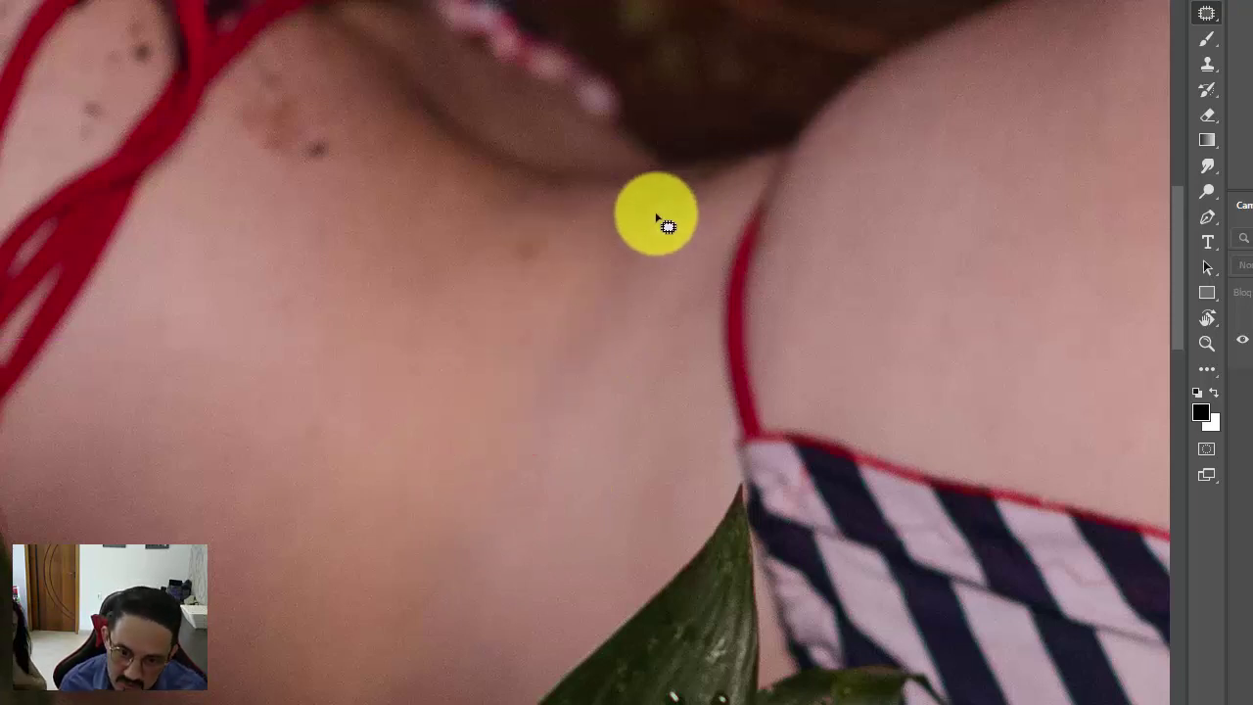
Step: Patch the dark upper end of the torso fold along the waist contour near the red strap
mouse_move(644, 219)
mouse_down()
mouse_move(643, 194)
mouse_move(643, 216)
mouse_up()
mouse_move(655, 200)
mouse_down()
mouse_move(617, 221)
mouse_move(554, 227)
mouse_up()
click(568, 225)
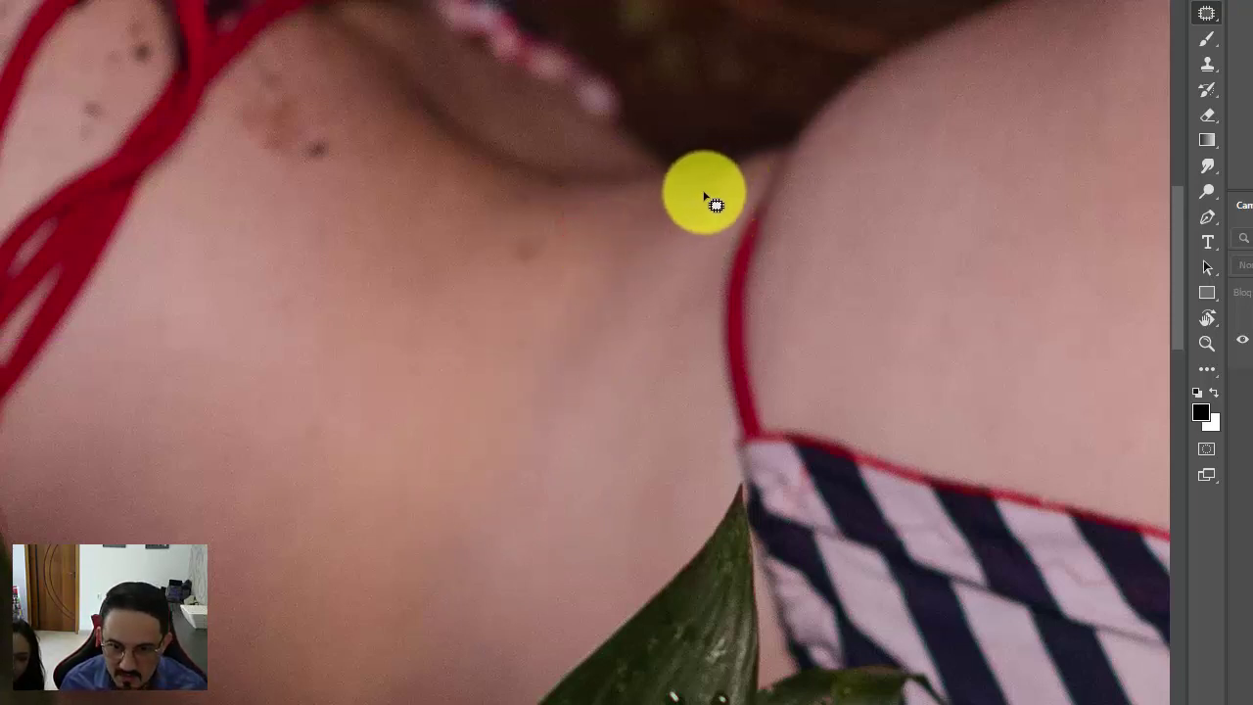
mouse_move(703, 193)
mouse_down()
mouse_move(731, 173)
mouse_move(710, 185)
mouse_move(744, 178)
mouse_move(663, 199)
mouse_move(697, 221)
mouse_up()
mouse_move(690, 213)
mouse_down()
mouse_move(663, 235)
mouse_move(640, 224)
mouse_move(666, 219)
mouse_up()
click(662, 235)
drag(660, 212, 631, 244)
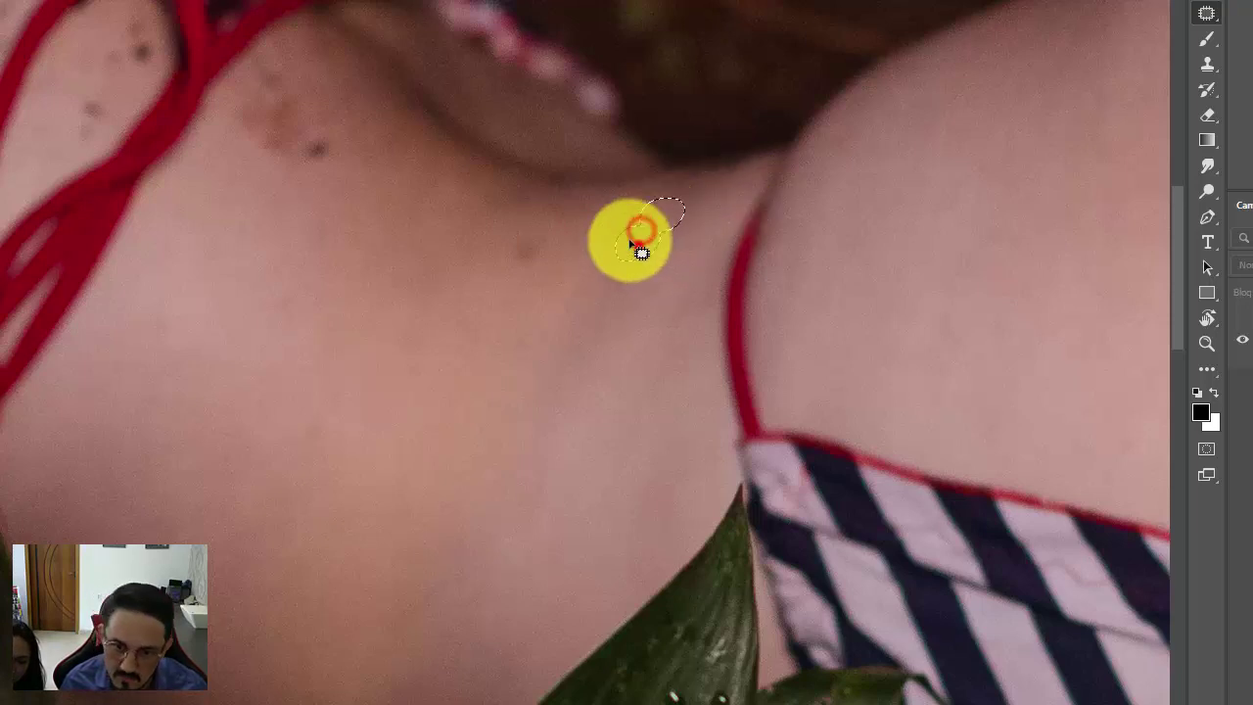
click(636, 245)
mouse_move(691, 191)
mouse_down()
mouse_move(662, 189)
mouse_move(701, 183)
mouse_up()
drag(687, 189, 636, 216)
click(642, 212)
Step: Patch the uneven skin between the waist and the red strap and the chest edge beside it
mouse_move(637, 261)
mouse_down()
mouse_move(674, 220)
mouse_move(591, 246)
mouse_up()
key(ctrl+d)
mouse_move(669, 254)
mouse_down()
mouse_move(660, 221)
mouse_move(656, 275)
mouse_move(675, 319)
mouse_up()
key(ctrl+d)
drag(660, 285, 654, 355)
click(655, 353)
mouse_move(836, 170)
mouse_down()
mouse_move(872, 160)
mouse_move(849, 171)
mouse_up()
drag(861, 152, 848, 213)
click(856, 207)
Step: Patch the reddish mark beside the bikini bottom's red ties and the blemished skin along the waist
mouse_move(284, 190)
mouse_down()
mouse_move(239, 161)
mouse_move(231, 78)
mouse_move(292, 64)
mouse_move(311, 184)
mouse_up()
mouse_move(294, 135)
mouse_down()
mouse_move(389, 202)
mouse_move(438, 206)
mouse_up()
key(ctrl+d)
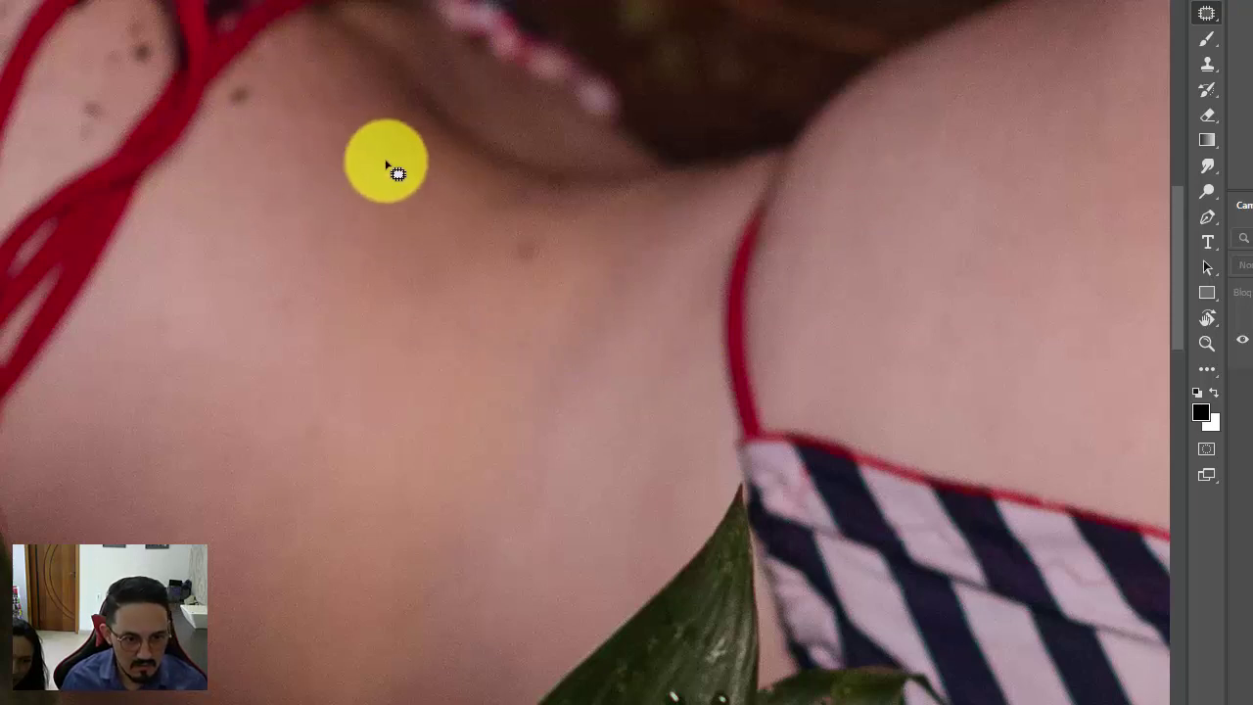
mouse_move(385, 163)
mouse_down()
mouse_move(425, 166)
mouse_move(419, 196)
mouse_move(490, 223)
mouse_up()
mouse_move(442, 187)
mouse_down()
mouse_move(495, 208)
mouse_move(435, 186)
mouse_up()
drag(440, 188, 424, 200)
scroll(431, 205, down, 3)
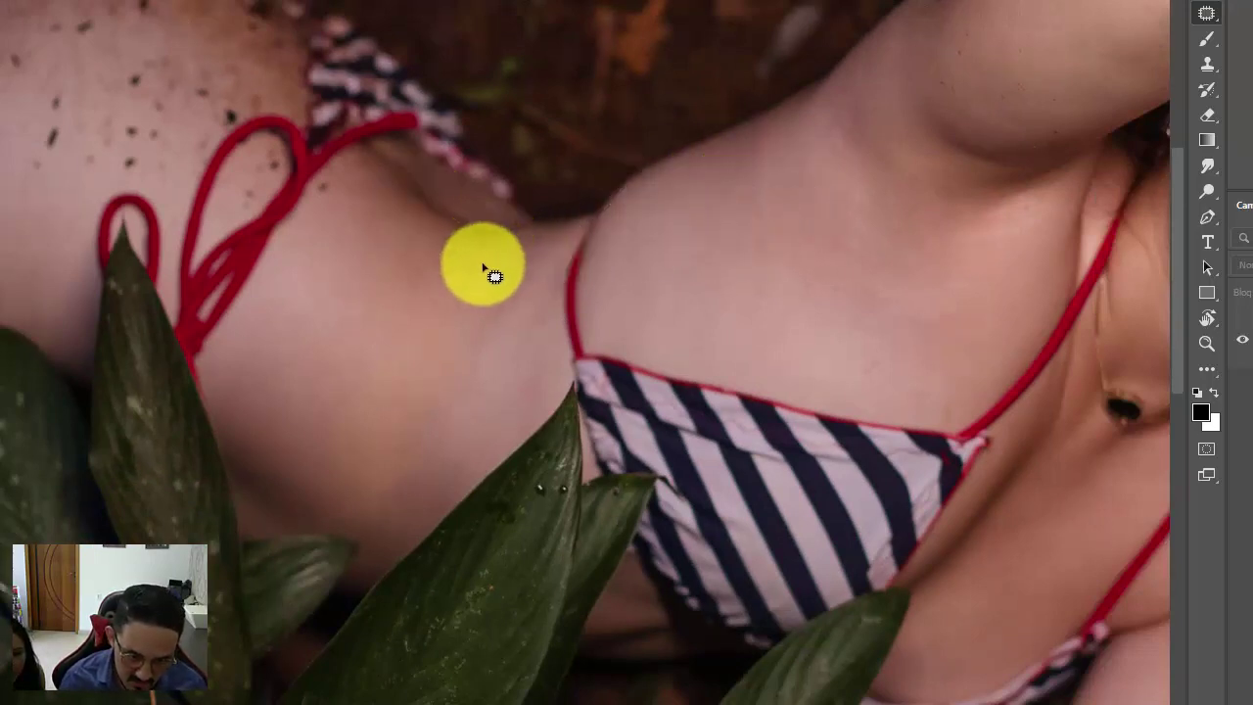
mouse_move(468, 251)
mouse_down()
mouse_move(501, 279)
mouse_move(479, 286)
mouse_move(464, 257)
mouse_move(474, 267)
mouse_move(460, 283)
mouse_move(517, 279)
mouse_move(502, 262)
mouse_move(507, 284)
mouse_move(473, 281)
mouse_move(526, 323)
mouse_move(455, 350)
mouse_up()
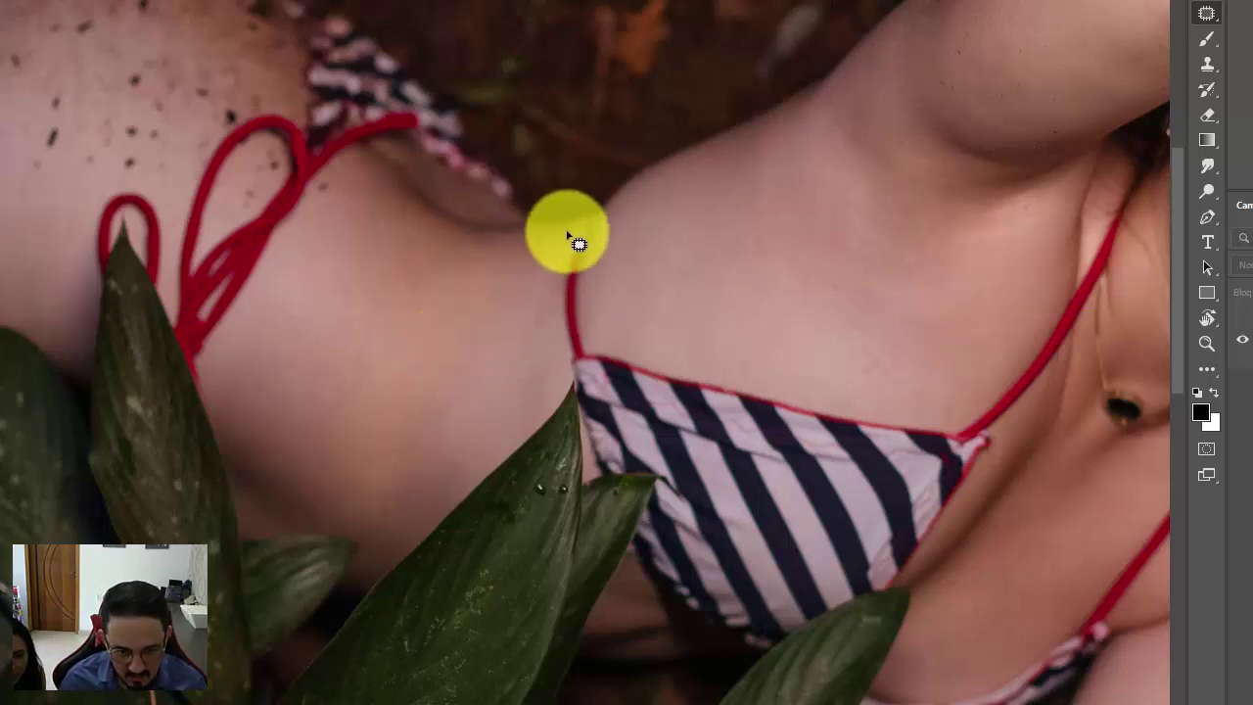
Step: Patch the uneven skin on the hip and upper thigh beside the red ties
click(826, 160)
drag(232, 263, 662, 331)
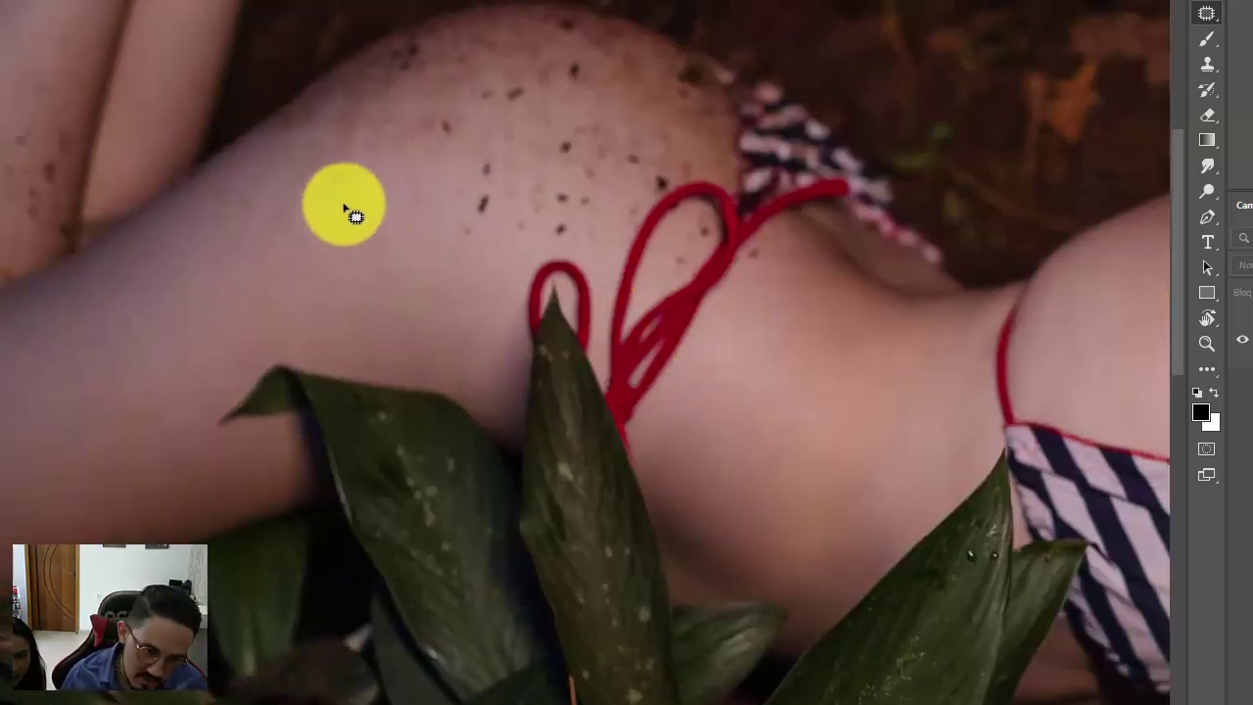
mouse_move(329, 234)
mouse_down()
mouse_move(360, 219)
mouse_move(359, 273)
mouse_up()
mouse_move(402, 249)
mouse_down()
mouse_move(373, 222)
mouse_move(424, 231)
mouse_up()
drag(414, 238, 406, 264)
mouse_move(282, 300)
mouse_down()
mouse_move(319, 279)
mouse_move(330, 301)
mouse_up()
click(329, 302)
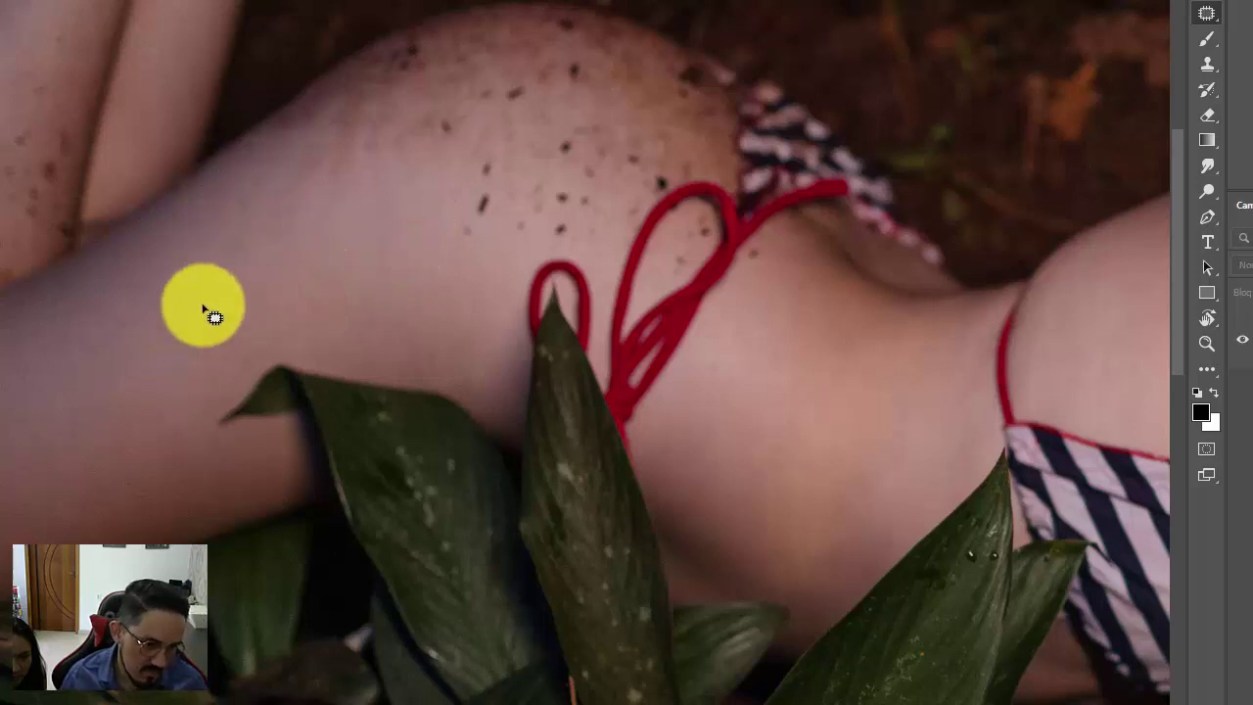
Step: Patch the blotchy areas along the upper contour of the thigh, between the hip and the lower legs
mouse_move(265, 271)
mouse_down()
mouse_move(288, 224)
mouse_move(291, 250)
mouse_up()
drag(265, 266, 268, 294)
click(269, 293)
mouse_move(263, 215)
mouse_down()
mouse_move(256, 177)
mouse_move(268, 214)
mouse_up()
drag(271, 226, 257, 284)
key(ctrl+d)
Step: Patch the uneven skin on the thigh directly above the bent leaf
key(space)
drag(94, 305, 470, 359)
mouse_move(590, 307)
mouse_down()
mouse_move(517, 249)
mouse_move(448, 162)
mouse_up()
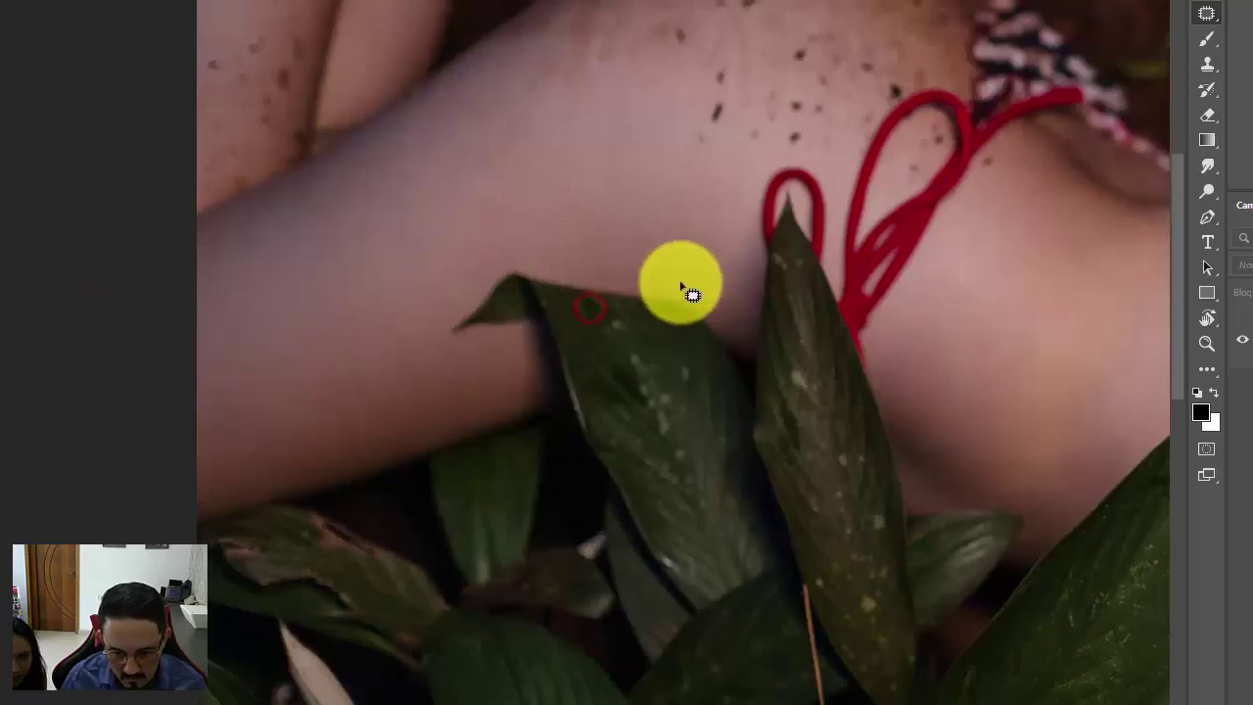
mouse_move(620, 276)
mouse_down()
mouse_move(654, 242)
mouse_move(617, 262)
mouse_up()
drag(641, 240, 618, 242)
key(ctrl+d)
Step: Patch the blemished skin on the lower part of the thigh near the photo's edge
mouse_move(313, 414)
mouse_down()
mouse_move(361, 385)
mouse_move(318, 409)
mouse_up()
drag(340, 371, 352, 343)
key(ctrl+d)
mouse_move(311, 353)
mouse_down()
mouse_move(328, 330)
mouse_move(476, 377)
mouse_move(433, 344)
mouse_move(461, 375)
mouse_move(375, 345)
mouse_up()
Step: Patch the small mark on the reddish heel of the raised foot
drag(381, 148, 552, 495)
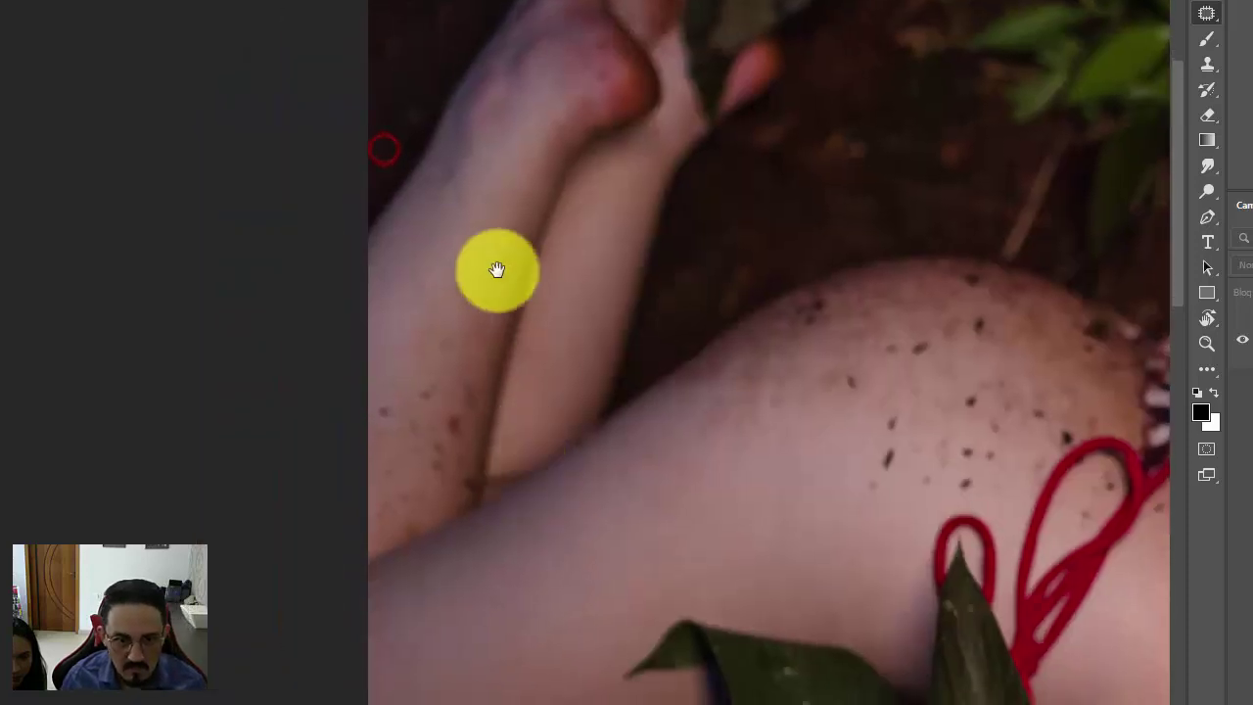
mouse_move(604, 99)
mouse_down()
mouse_move(596, 78)
mouse_move(613, 42)
mouse_move(596, 132)
mouse_up()
key(ctrl+d)
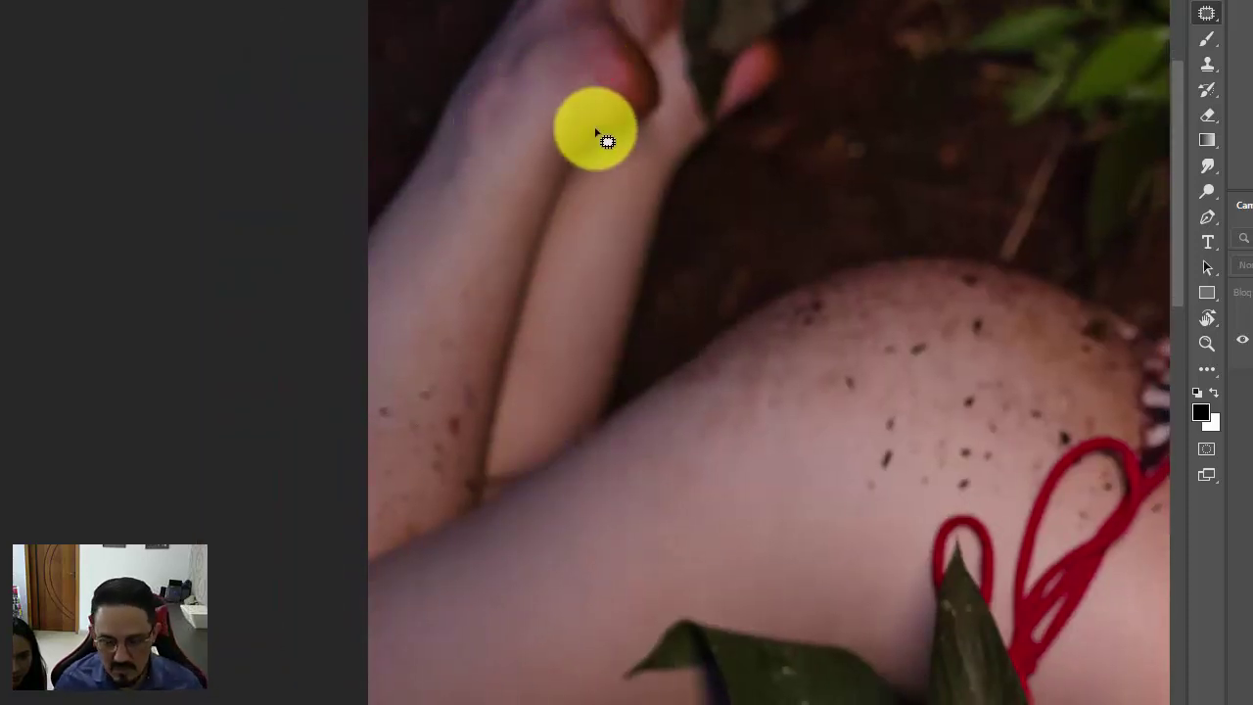
key(ctrl+minus)
key(ctrl+minus)
key(ctrl+minus)
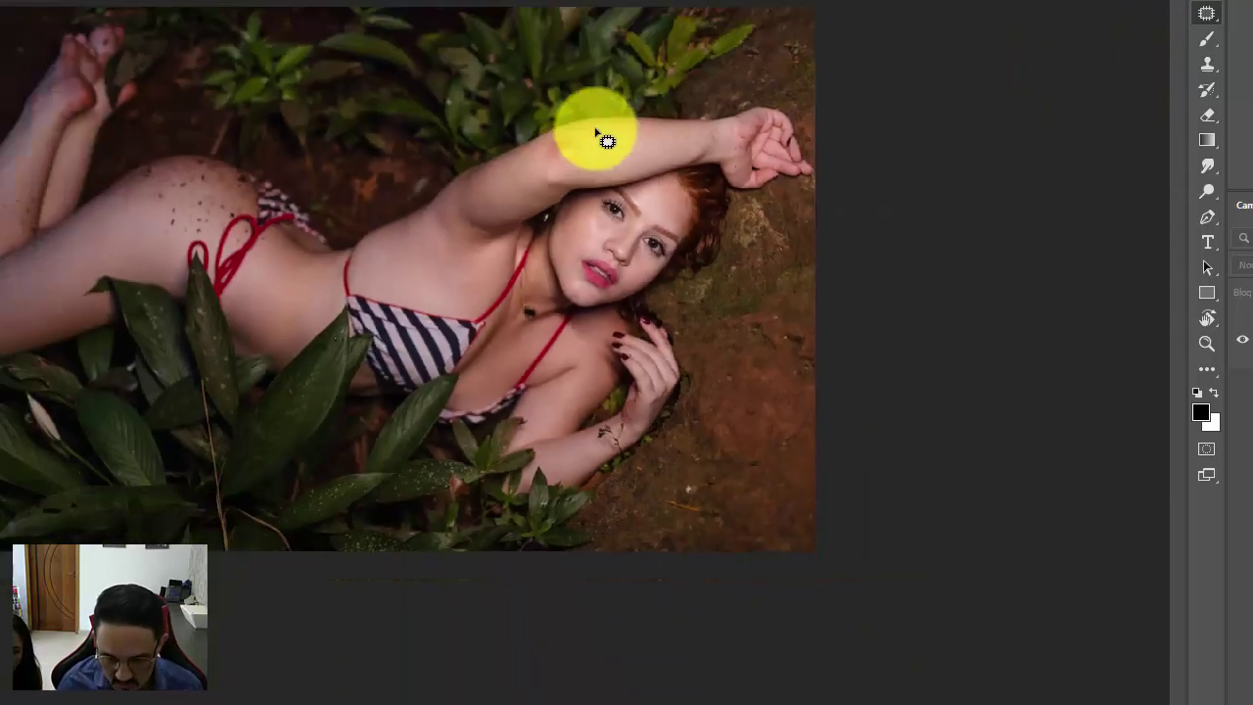
key(ctrl+plus)
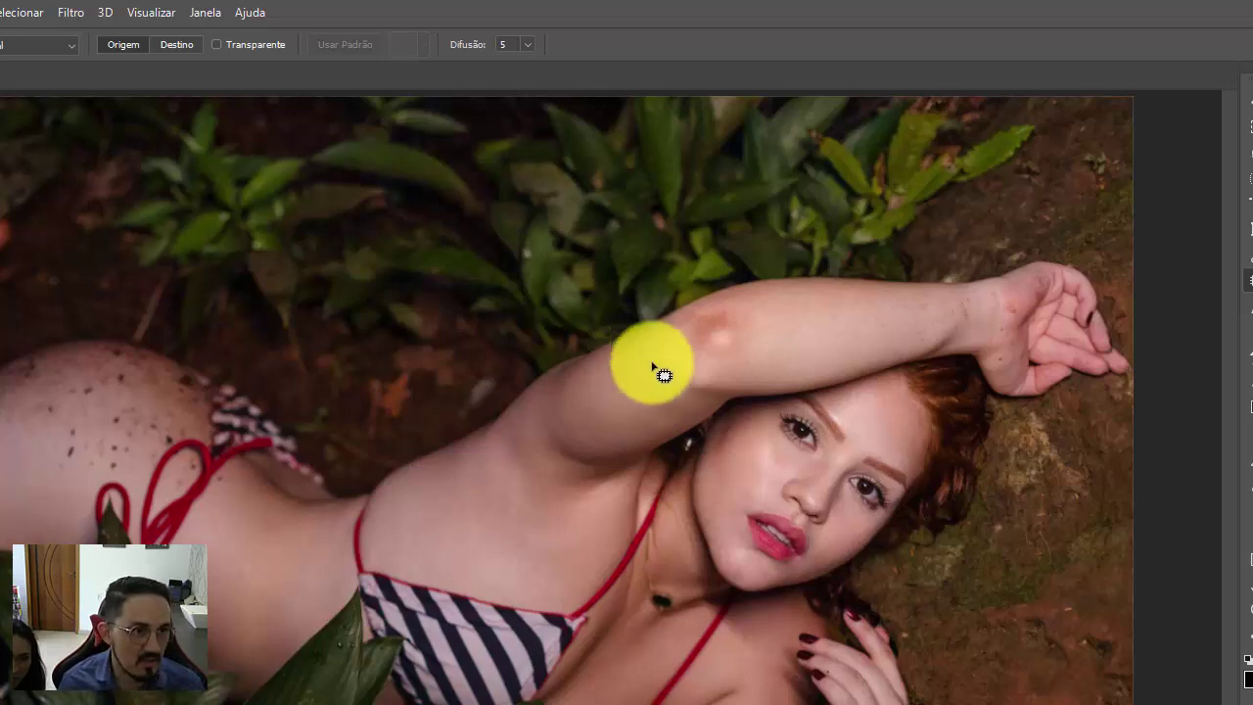
Step: Reshape the waist contour beside the red strap with the Liquify filter's warp brush and apply it
click(66, 14)
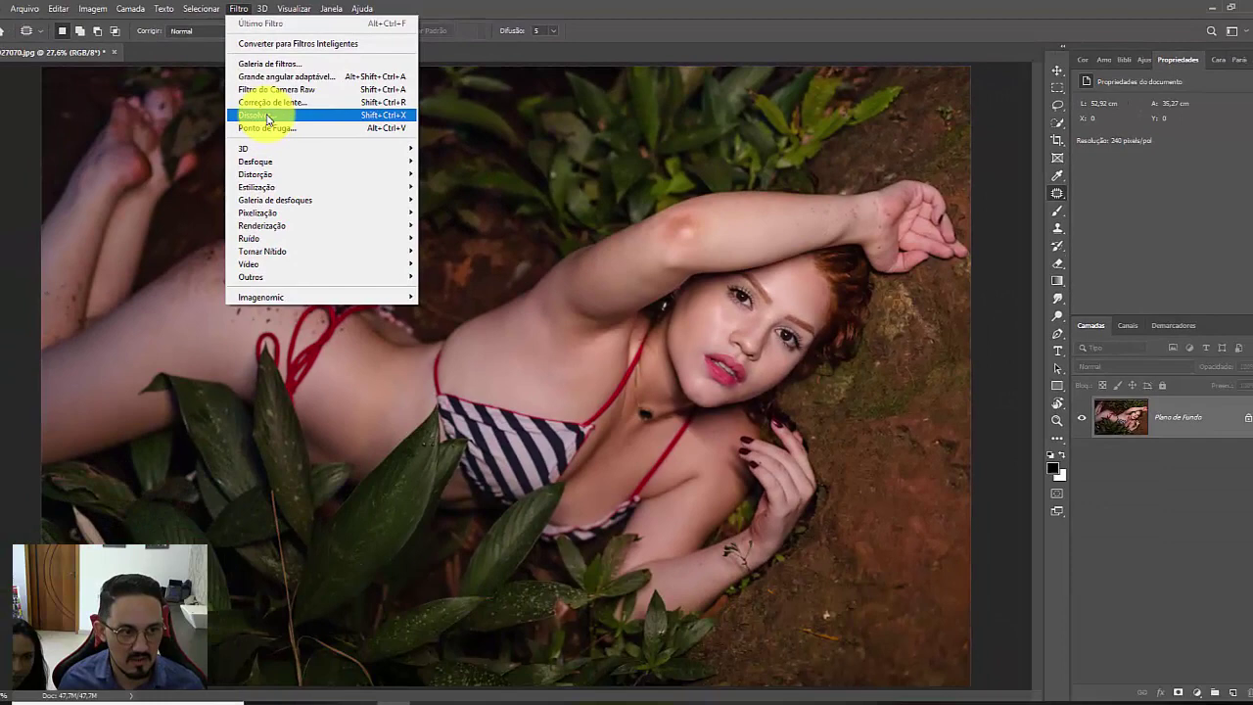
click(266, 115)
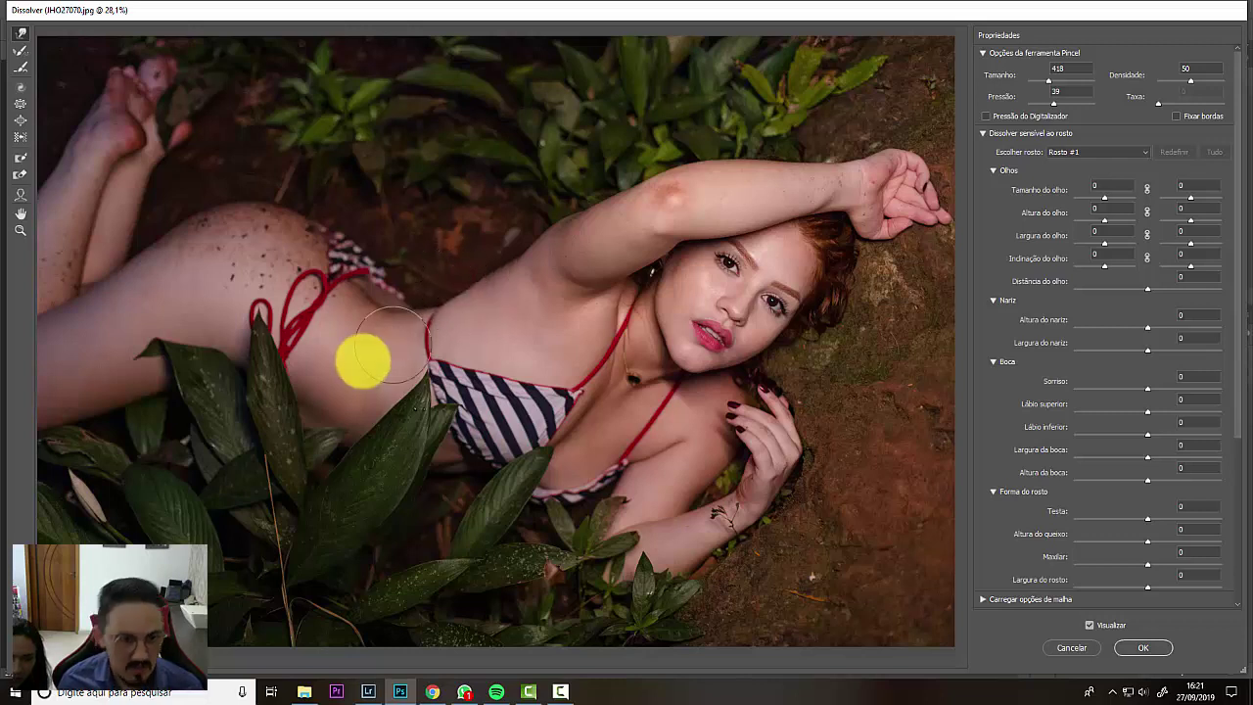
mouse_move(397, 342)
mouse_down()
mouse_move(280, 408)
mouse_move(366, 326)
mouse_move(414, 303)
mouse_move(393, 314)
mouse_up()
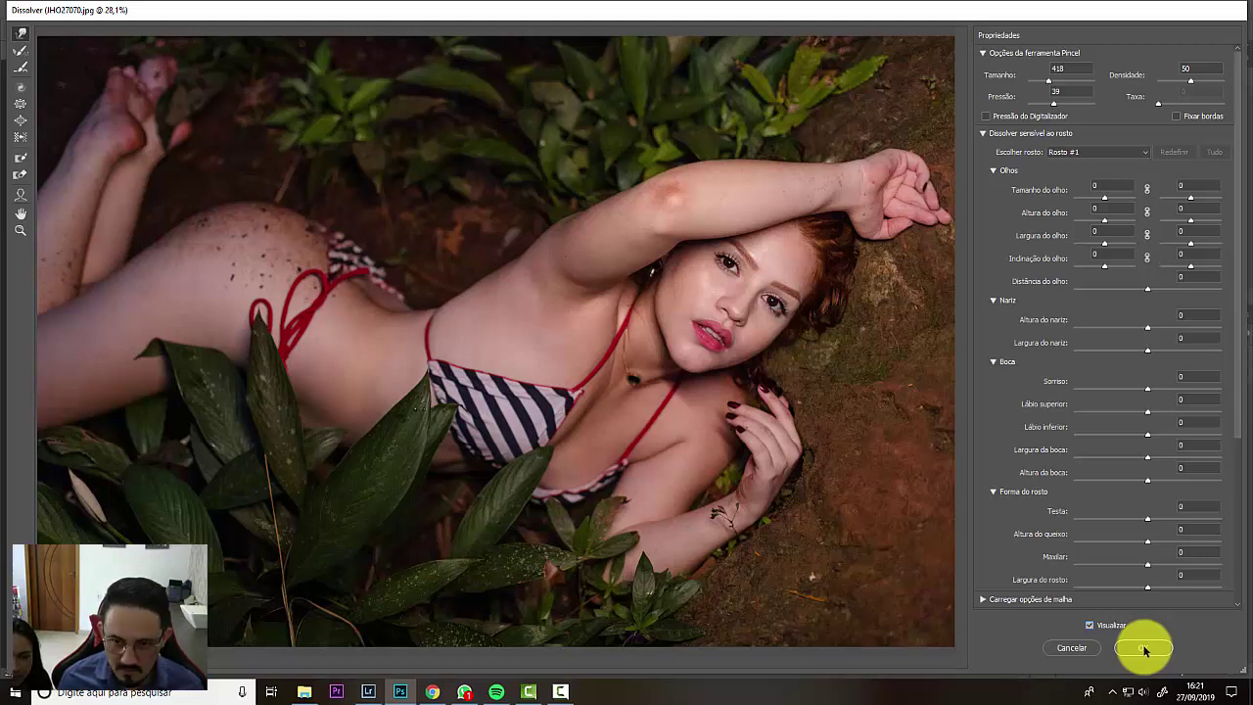
click(1143, 646)
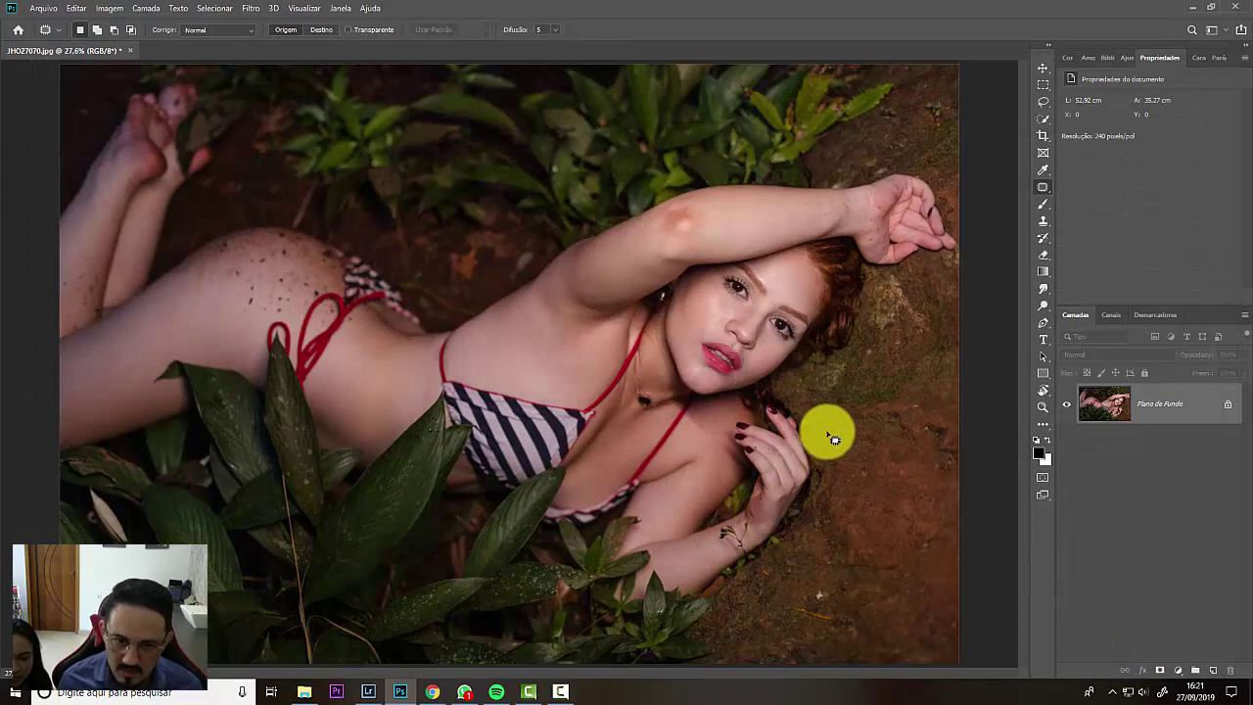
Step: Patch the small dark marks between the inner corner of the eye nearest the raised arm and its eyebrow
key(z)
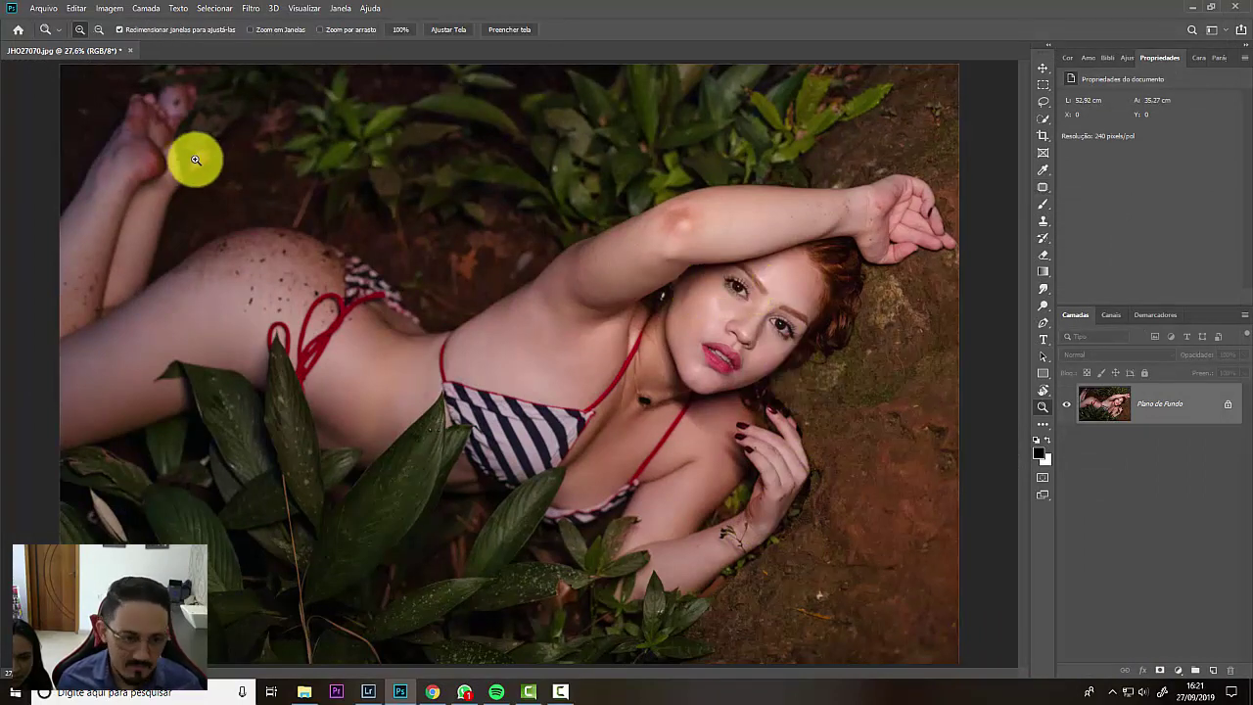
drag(270, 165, 930, 527)
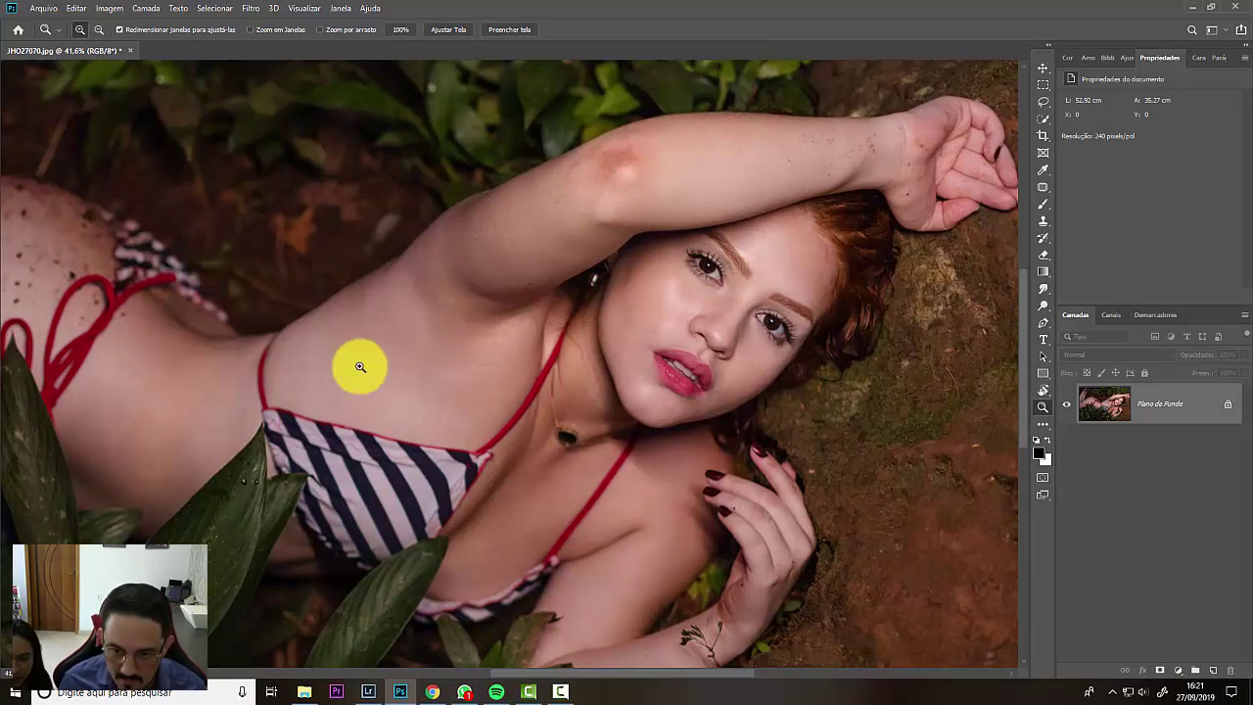
drag(556, 153, 874, 338)
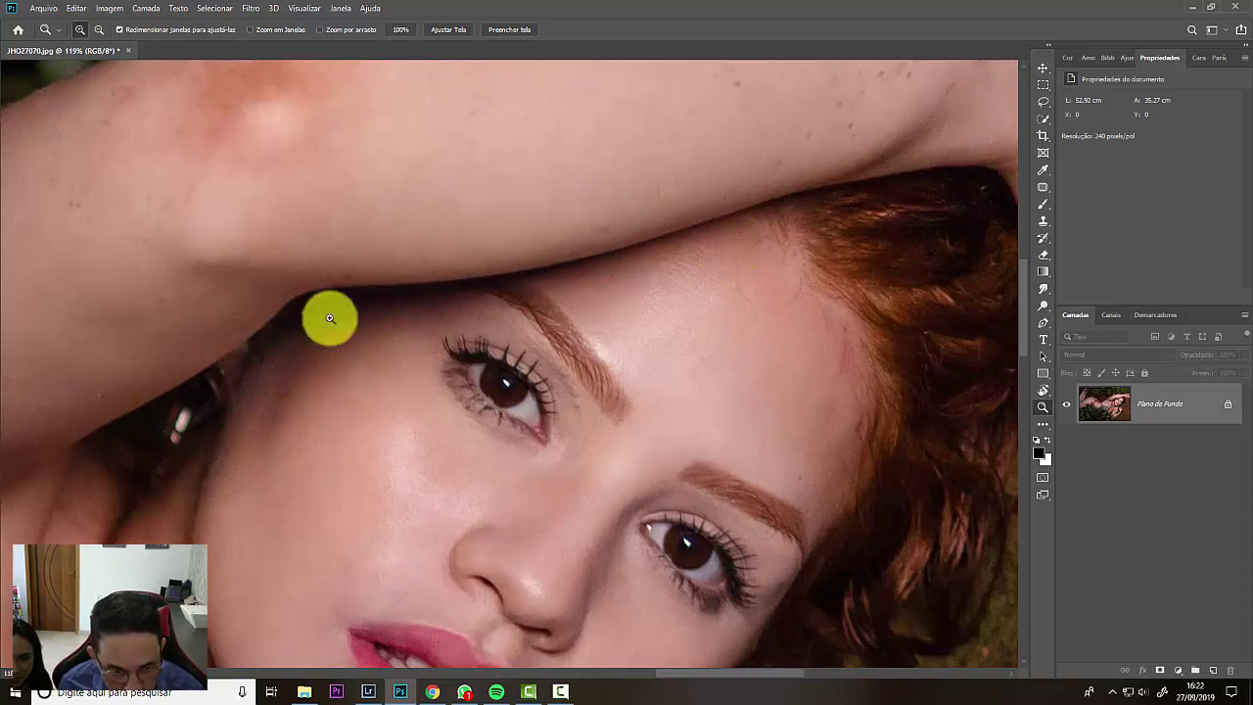
drag(308, 266, 743, 519)
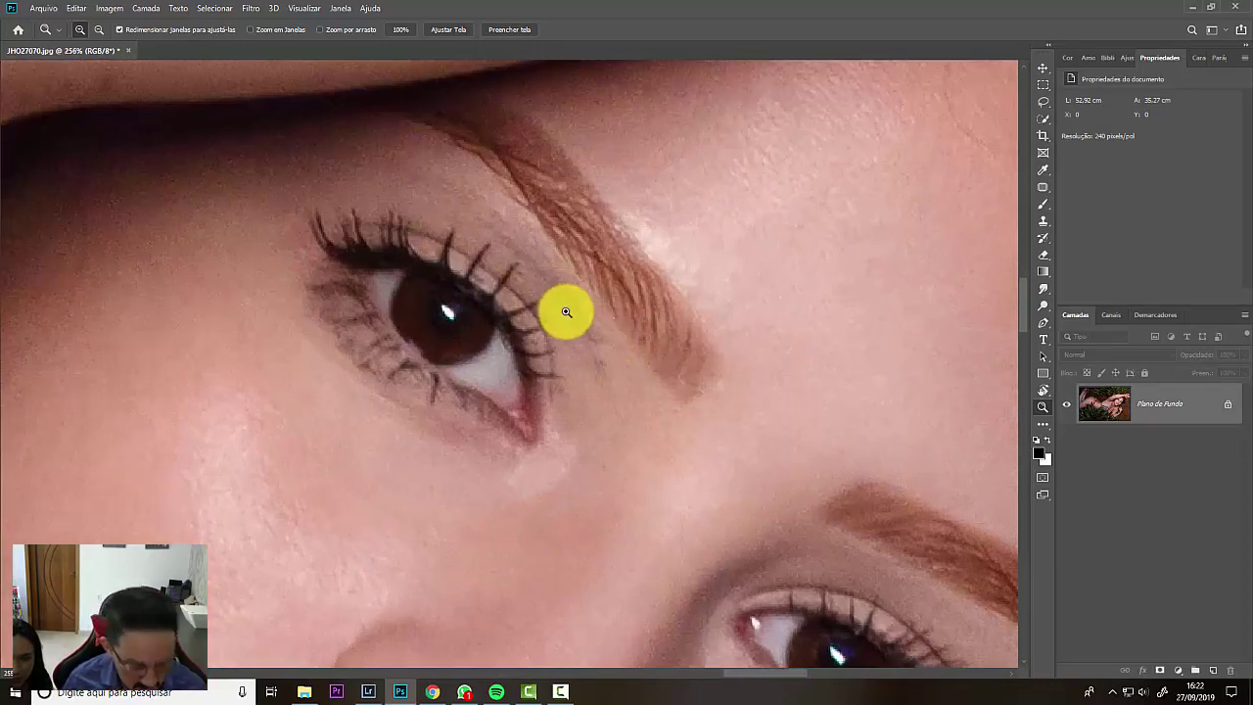
key(j)
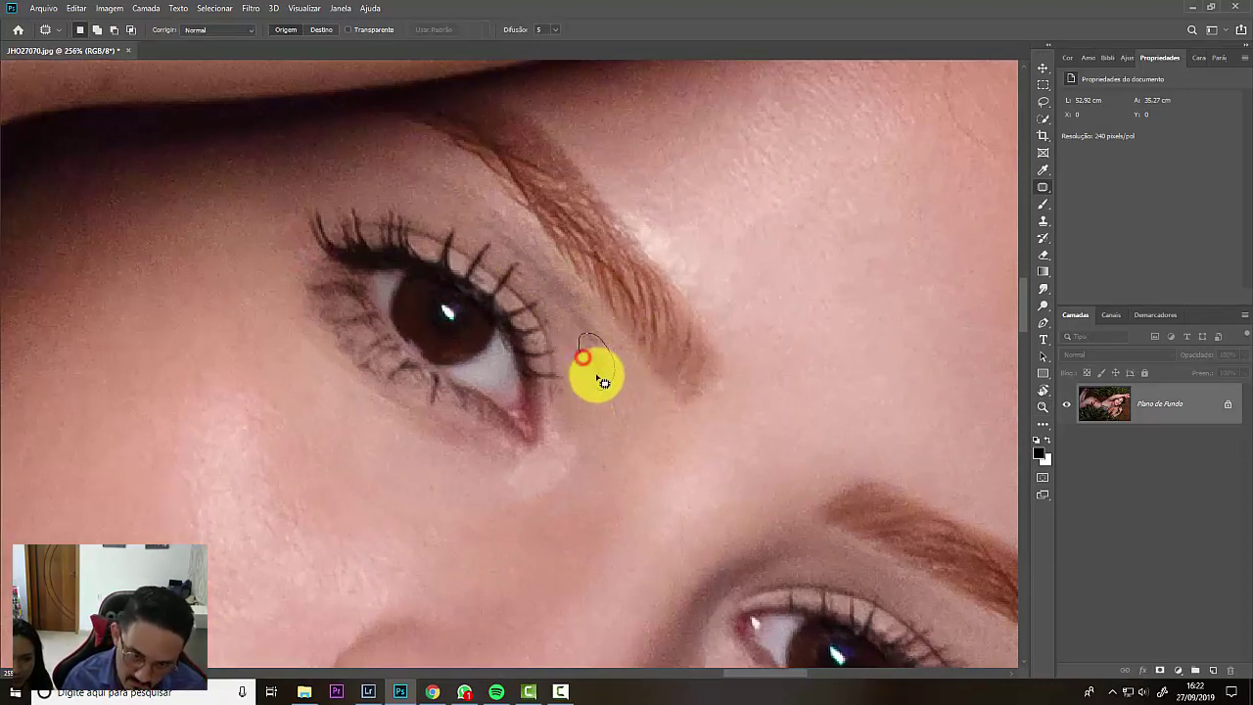
drag(597, 376, 587, 362)
drag(604, 403, 584, 341)
mouse_move(590, 347)
mouse_down()
mouse_move(581, 311)
mouse_move(604, 349)
mouse_move(594, 353)
mouse_up()
mouse_move(609, 370)
mouse_down()
mouse_move(576, 286)
mouse_move(593, 342)
mouse_move(577, 315)
mouse_up()
drag(576, 313, 585, 366)
mouse_move(575, 360)
mouse_down()
mouse_move(573, 327)
mouse_move(586, 370)
mouse_move(561, 330)
mouse_move(588, 377)
mouse_move(607, 369)
mouse_move(590, 352)
mouse_move(618, 395)
mouse_up()
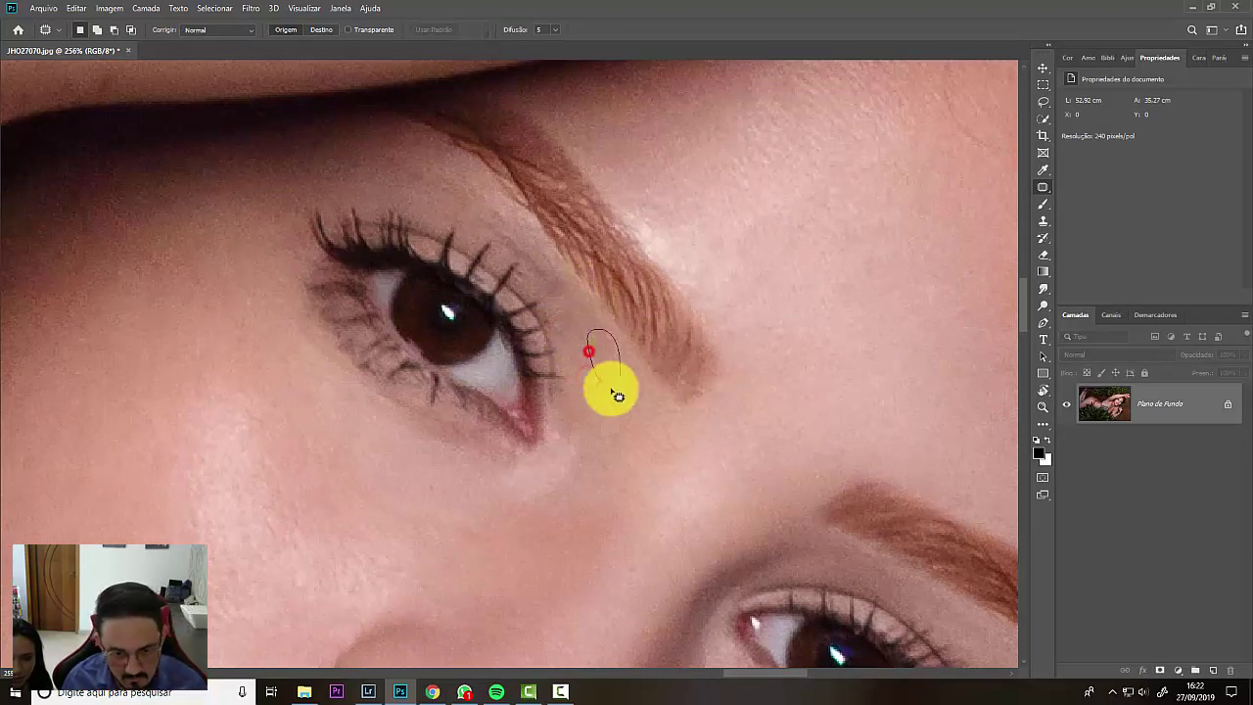
Step: Patch the uneven skin of the same eye's upper eyelid, from mid-brow to beyond the outer lashes
mouse_move(500, 242)
mouse_down()
mouse_move(523, 244)
mouse_move(517, 255)
mouse_up()
mouse_move(503, 226)
mouse_down()
mouse_move(423, 186)
mouse_move(447, 168)
mouse_move(463, 208)
mouse_up()
mouse_move(409, 167)
mouse_down()
mouse_move(389, 159)
mouse_move(386, 174)
mouse_move(347, 182)
mouse_up()
mouse_move(348, 182)
mouse_down()
mouse_move(248, 215)
mouse_move(322, 143)
mouse_move(277, 163)
mouse_up()
mouse_move(277, 157)
mouse_down()
mouse_move(309, 179)
mouse_move(255, 190)
mouse_up()
mouse_move(439, 220)
mouse_down()
mouse_move(460, 225)
mouse_move(416, 183)
mouse_up()
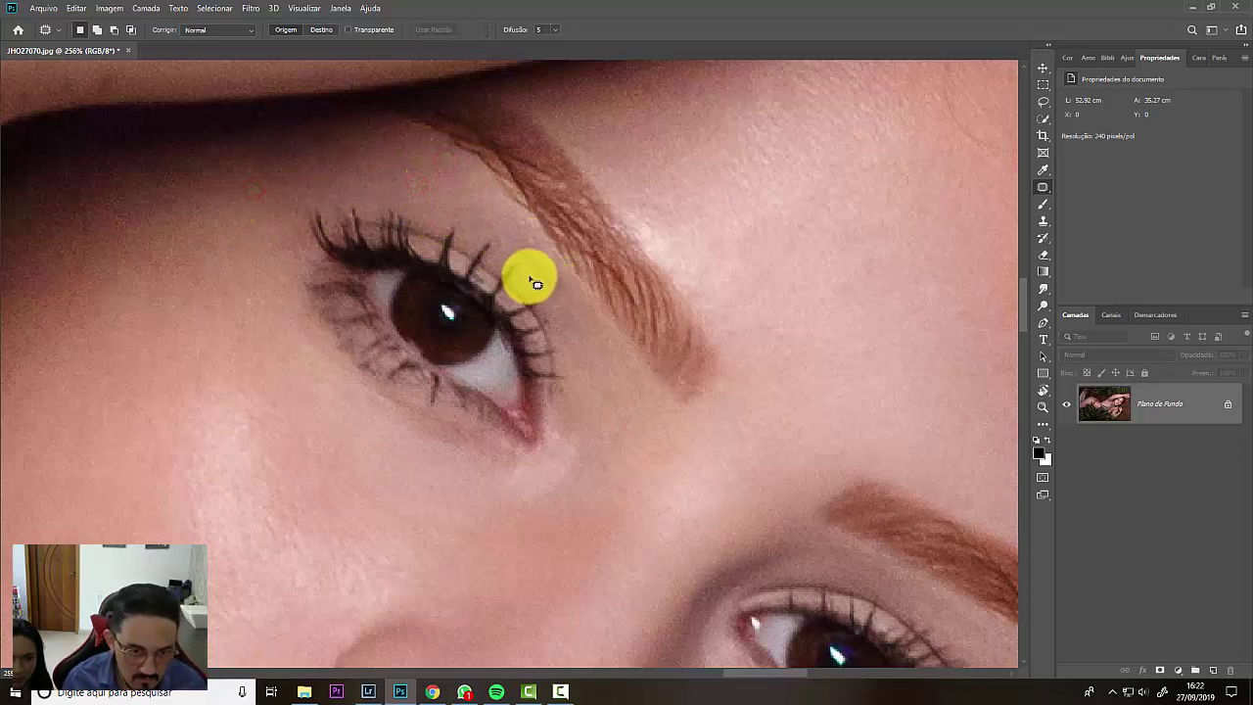
Step: Patch the crease between the inner upper lashes and the middle of the eyebrow
click(497, 212)
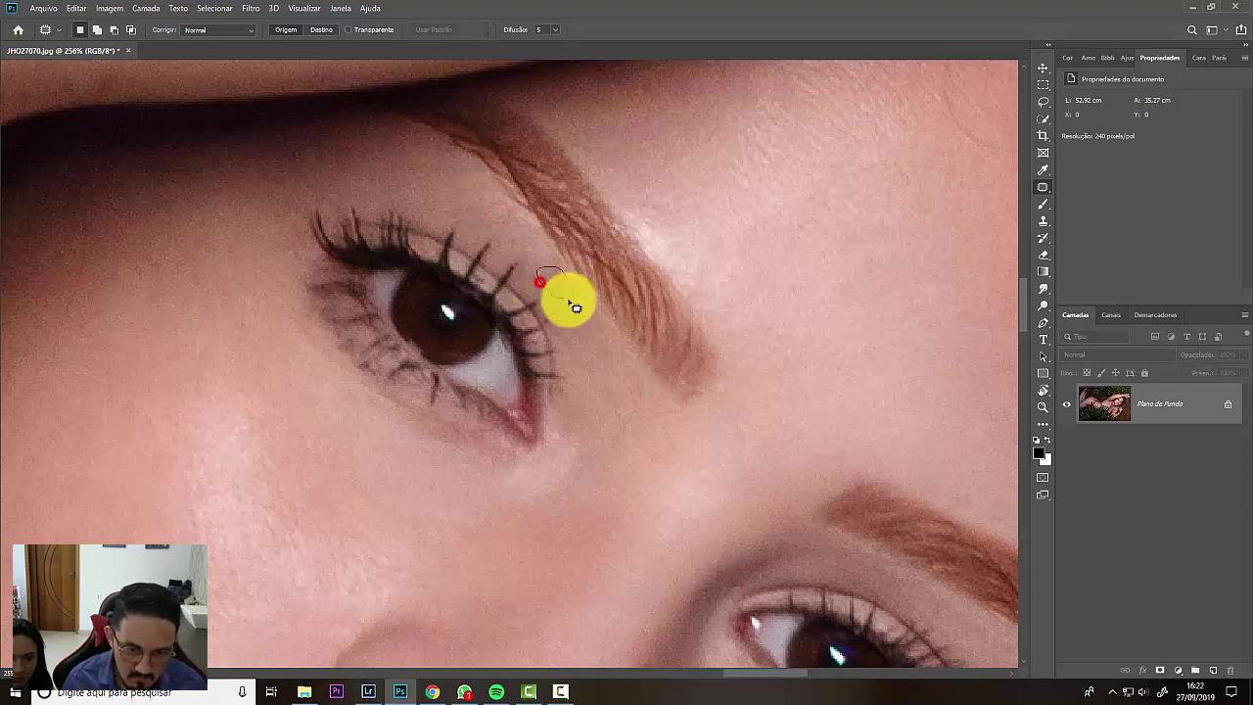
drag(568, 301, 541, 284)
drag(553, 284, 523, 241)
click(531, 252)
drag(544, 292, 570, 309)
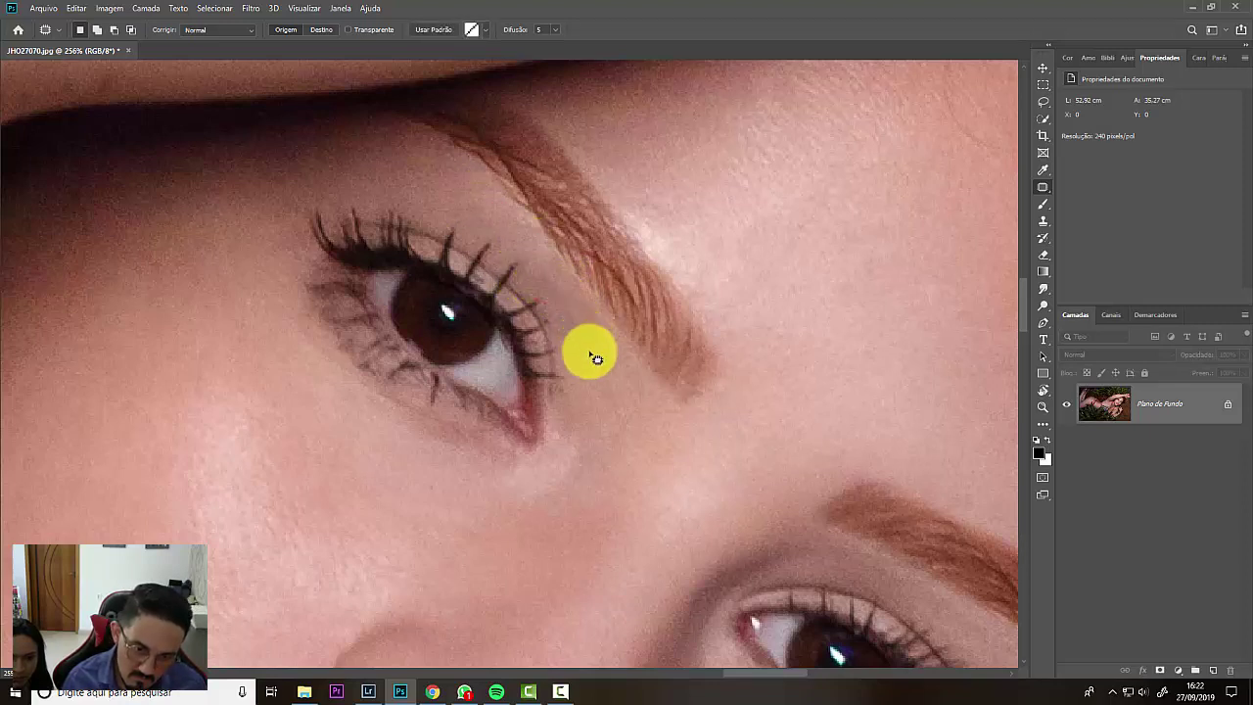
Step: Smooth the shaded skin between the inner lashes and the inner end of the eyebrow with further patches
drag(589, 352, 563, 325)
key(ctrl+d)
drag(564, 312, 593, 375)
drag(590, 363, 560, 300)
key(ctrl+d)
mouse_move(567, 300)
mouse_down()
mouse_move(543, 294)
mouse_move(613, 391)
mouse_move(593, 366)
mouse_up()
click(573, 302)
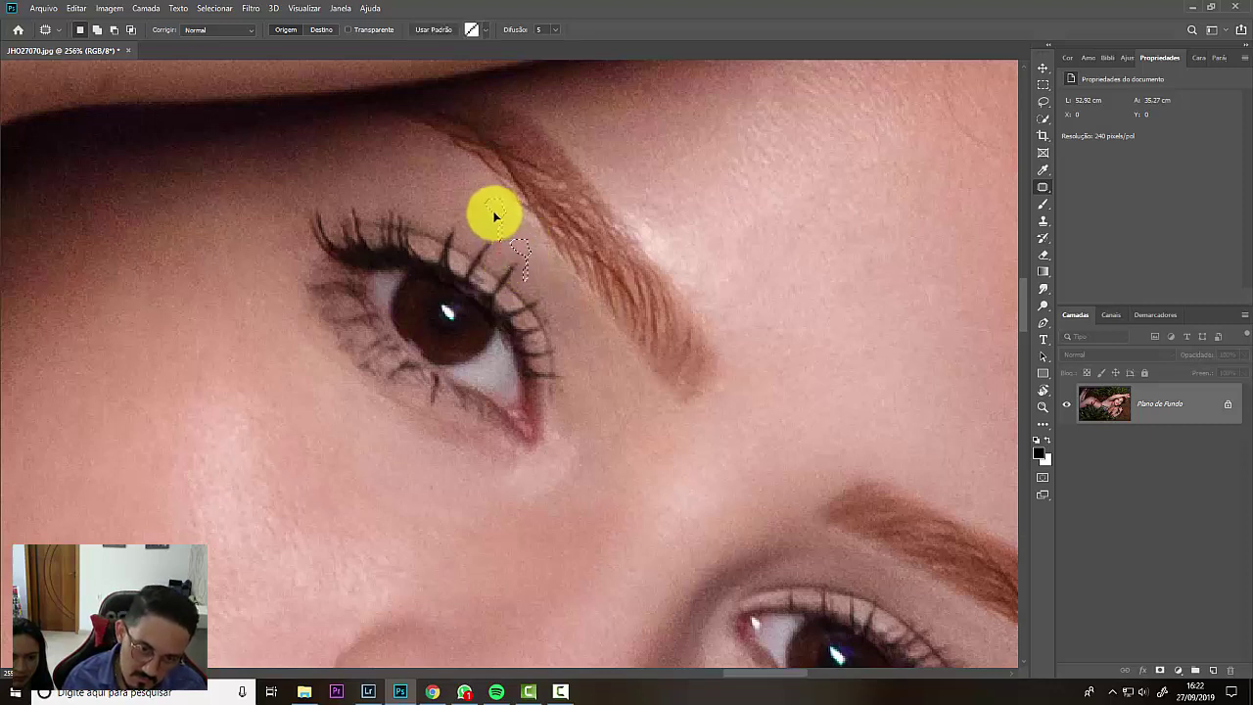
Step: Patch the remaining uneven spots of the upper eyelid just under the eyebrow
drag(495, 215, 535, 284)
drag(533, 278, 523, 247)
click(525, 258)
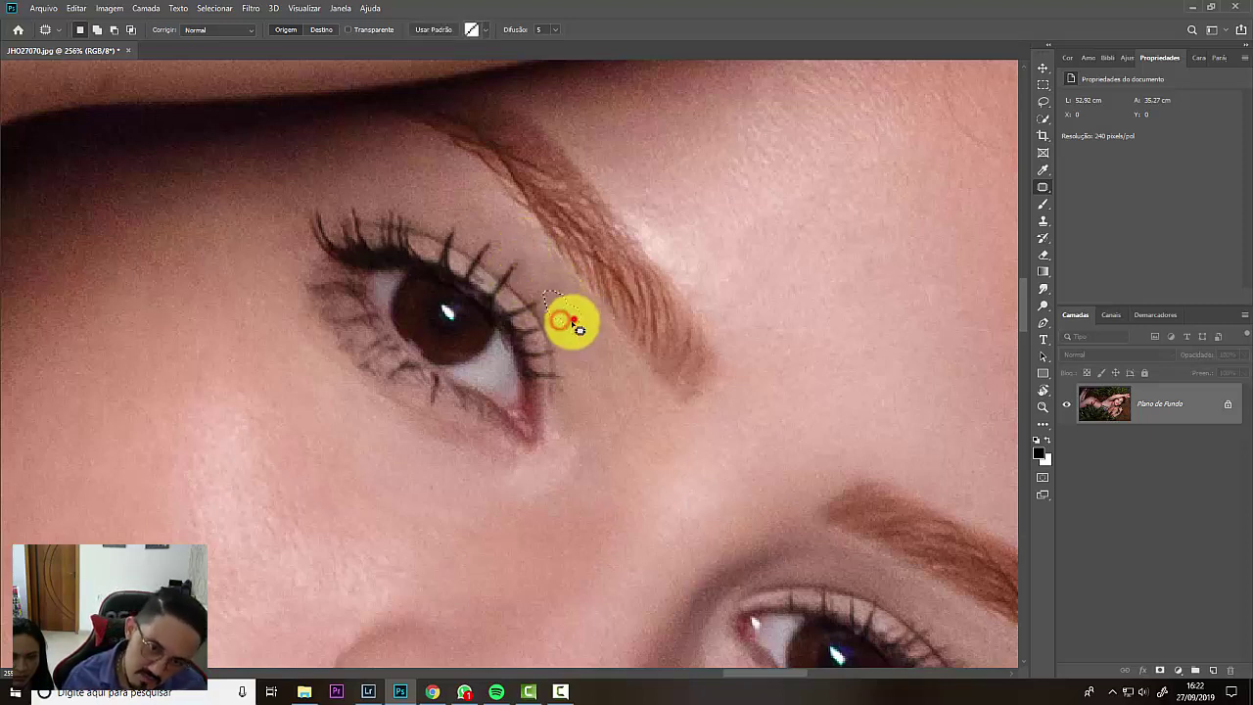
click(576, 324)
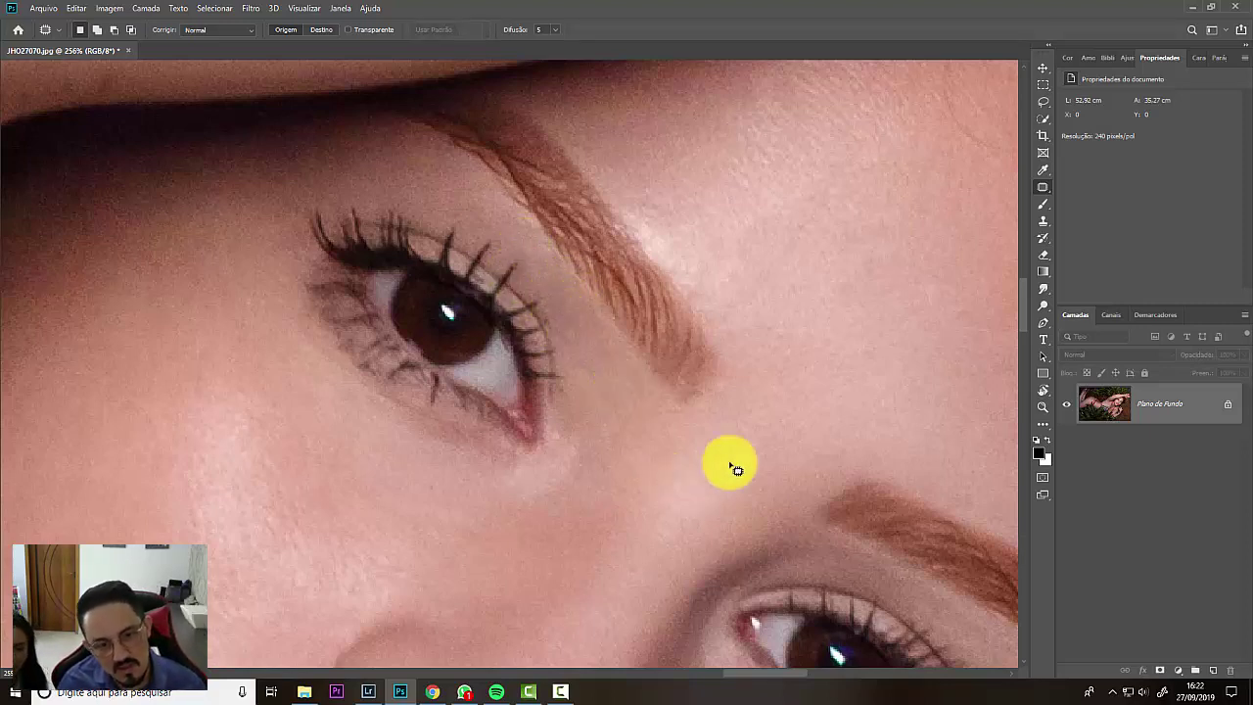
Step: Duplicate the retouched background layer twice for the high- and low-frequency separation layers
key(ctrl+1)
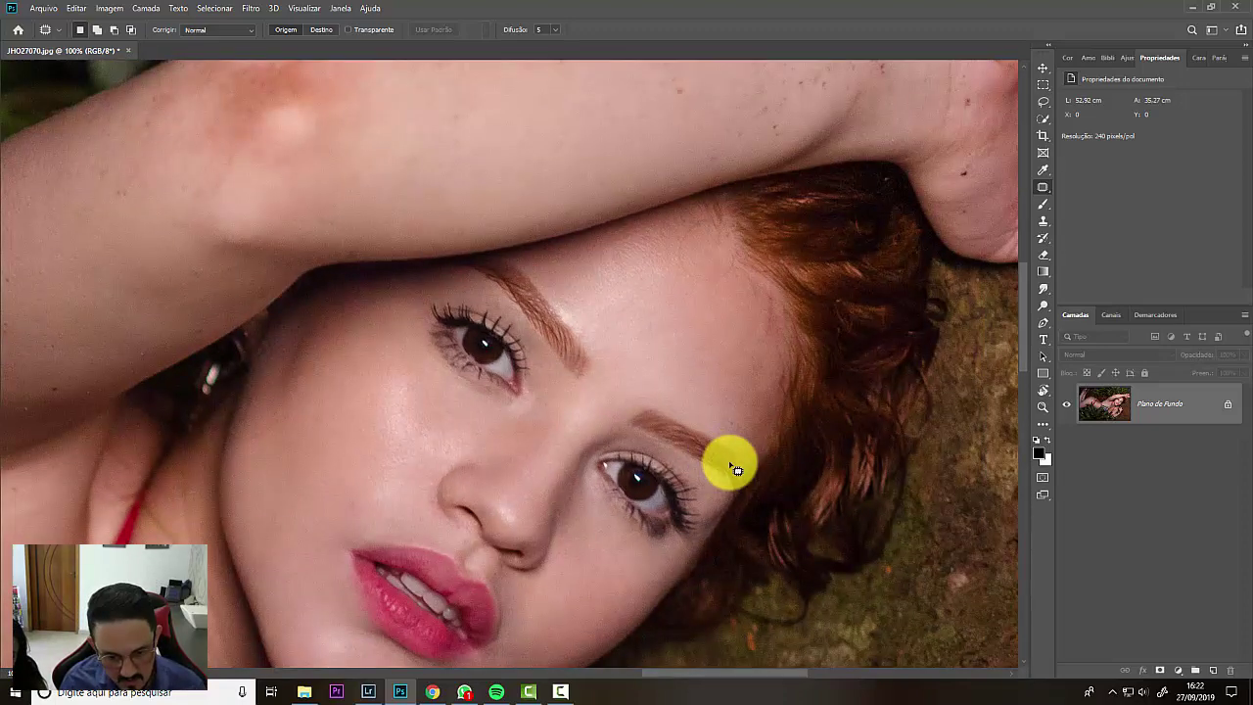
key(ctrl+minus)
key(ctrl+0)
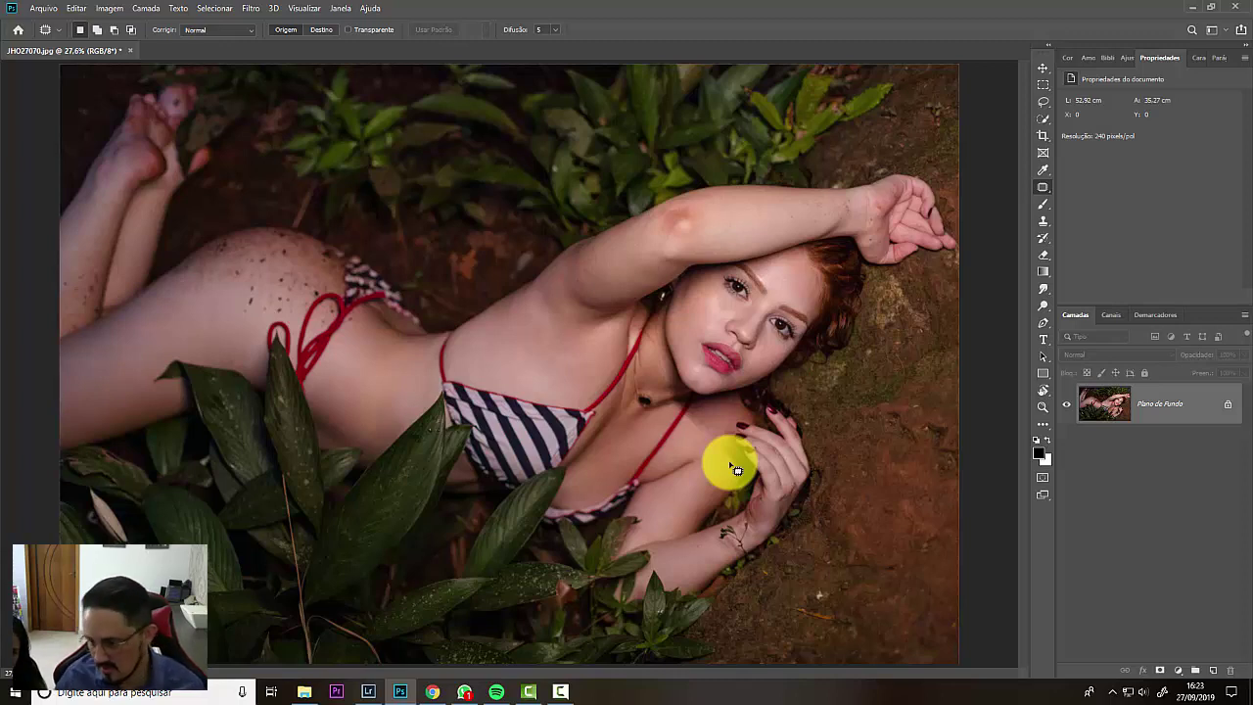
key(ctrl+j)
key(ctrl+j)
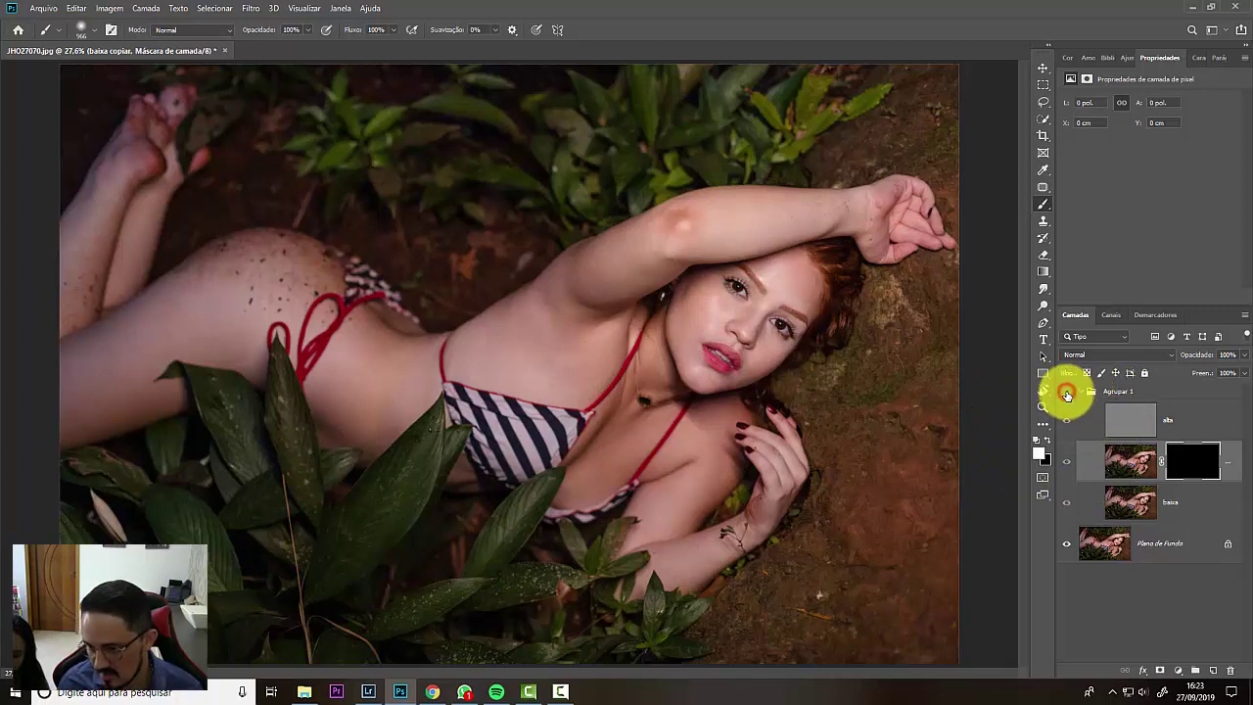
Step: Toggle the visibility of the alta, baixa copy, baixa and background layers to examine what each one contributes
click(1067, 394)
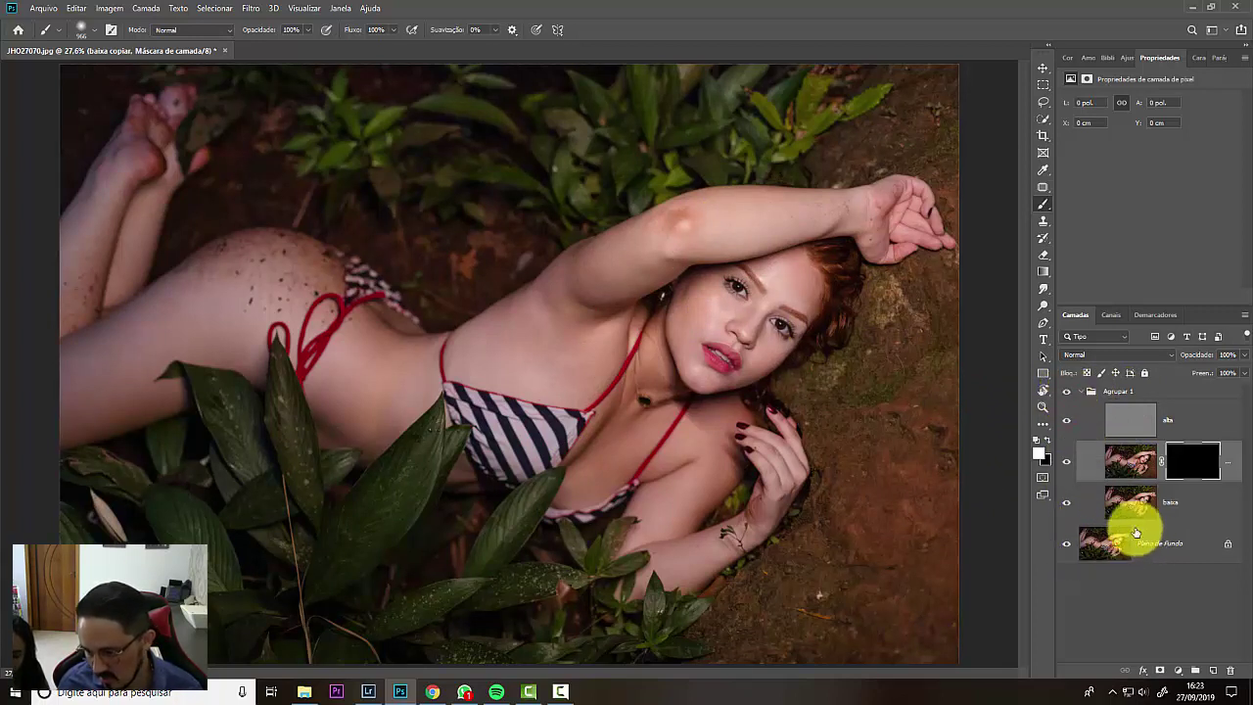
click(1065, 419)
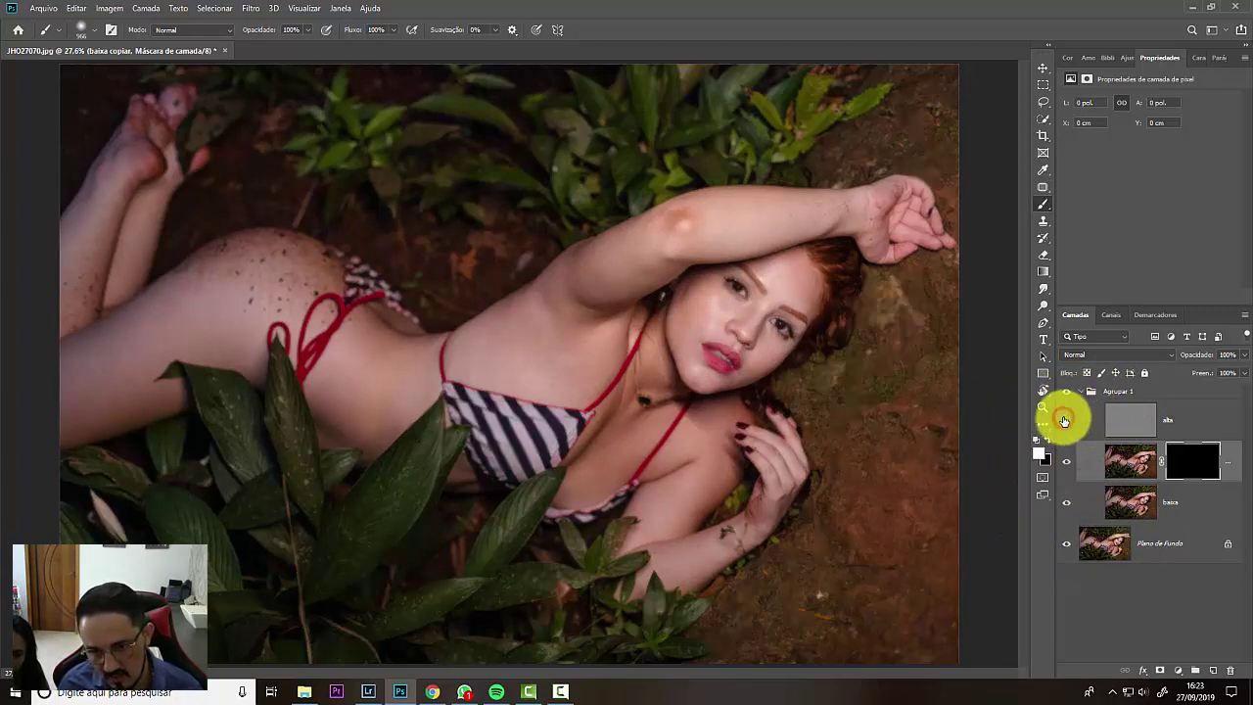
click(1065, 420)
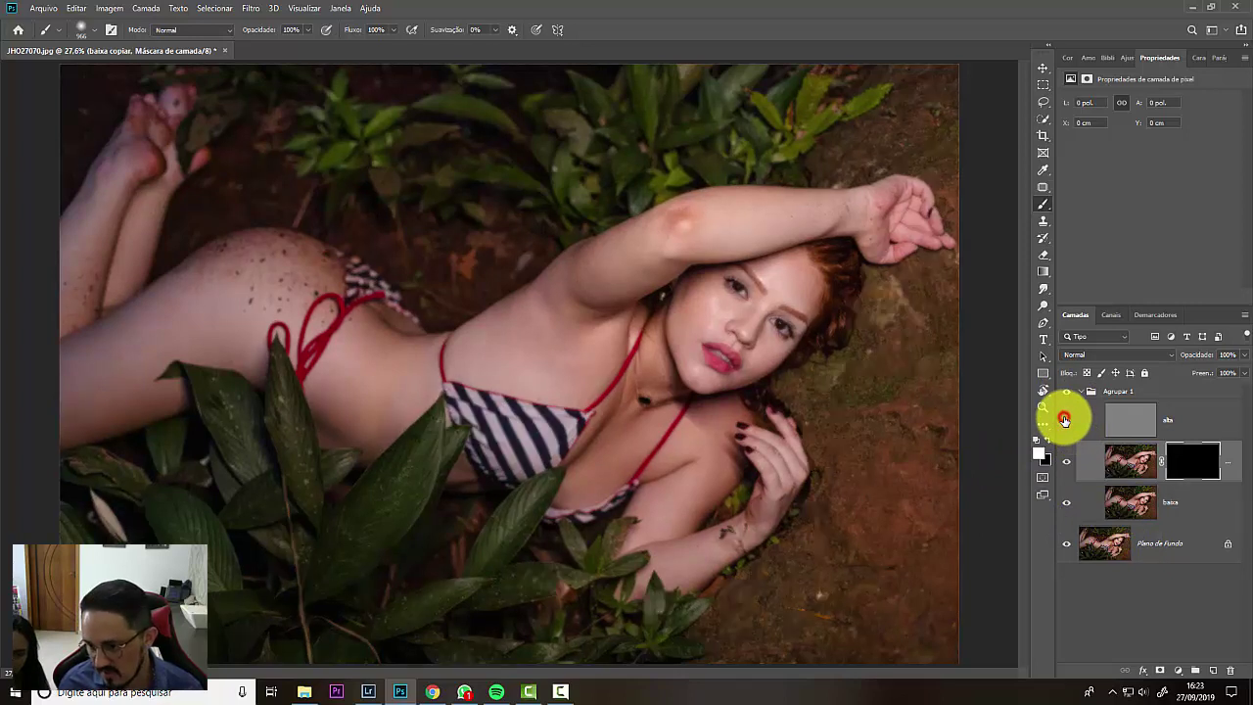
click(1065, 420)
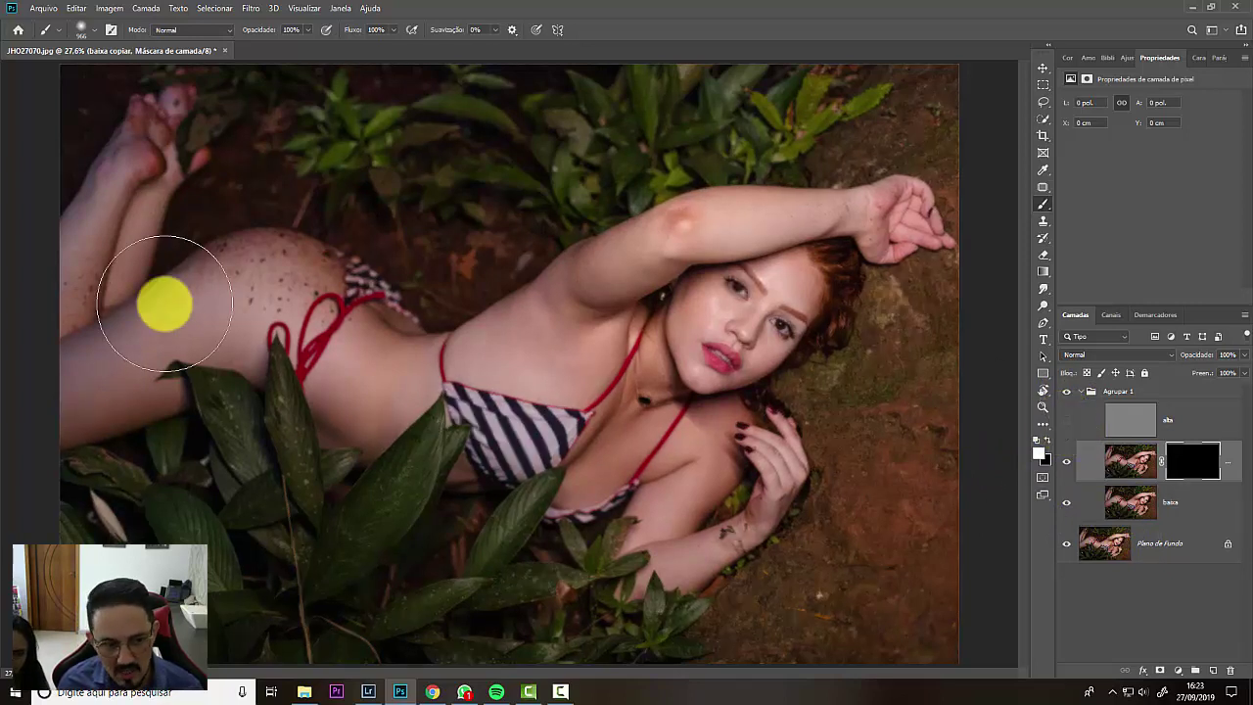
click(1064, 420)
click(1066, 464)
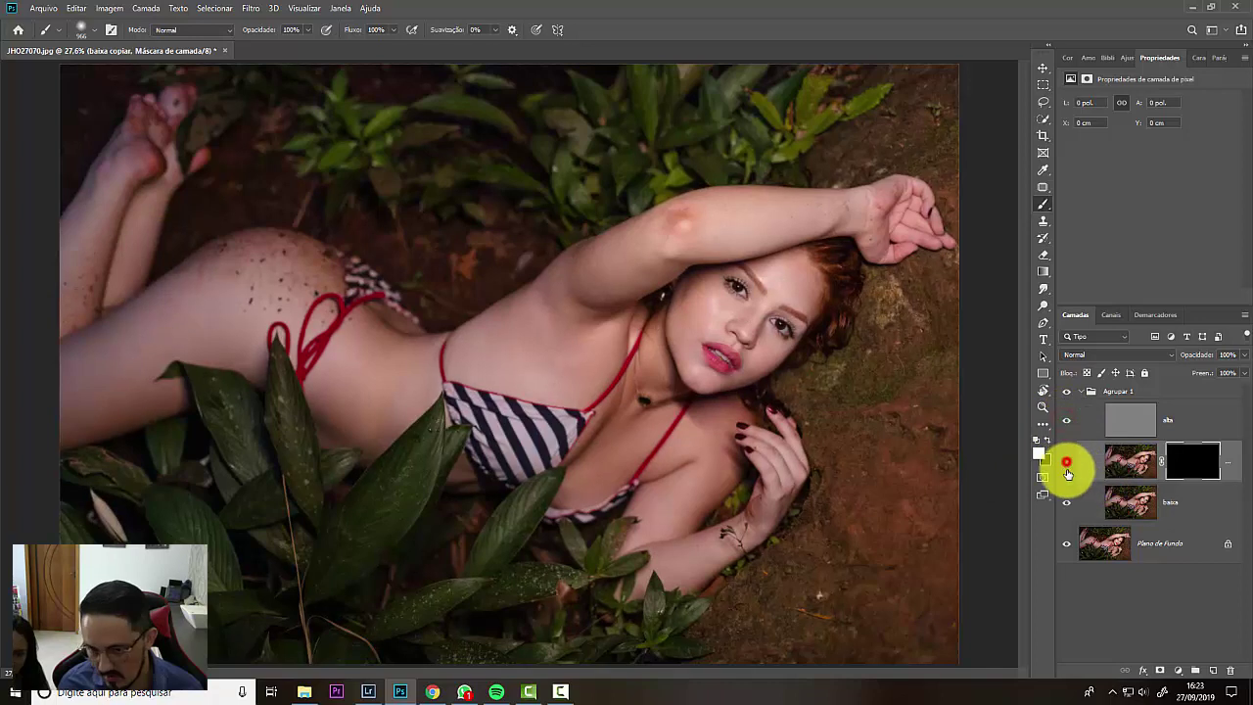
click(1067, 503)
click(1067, 541)
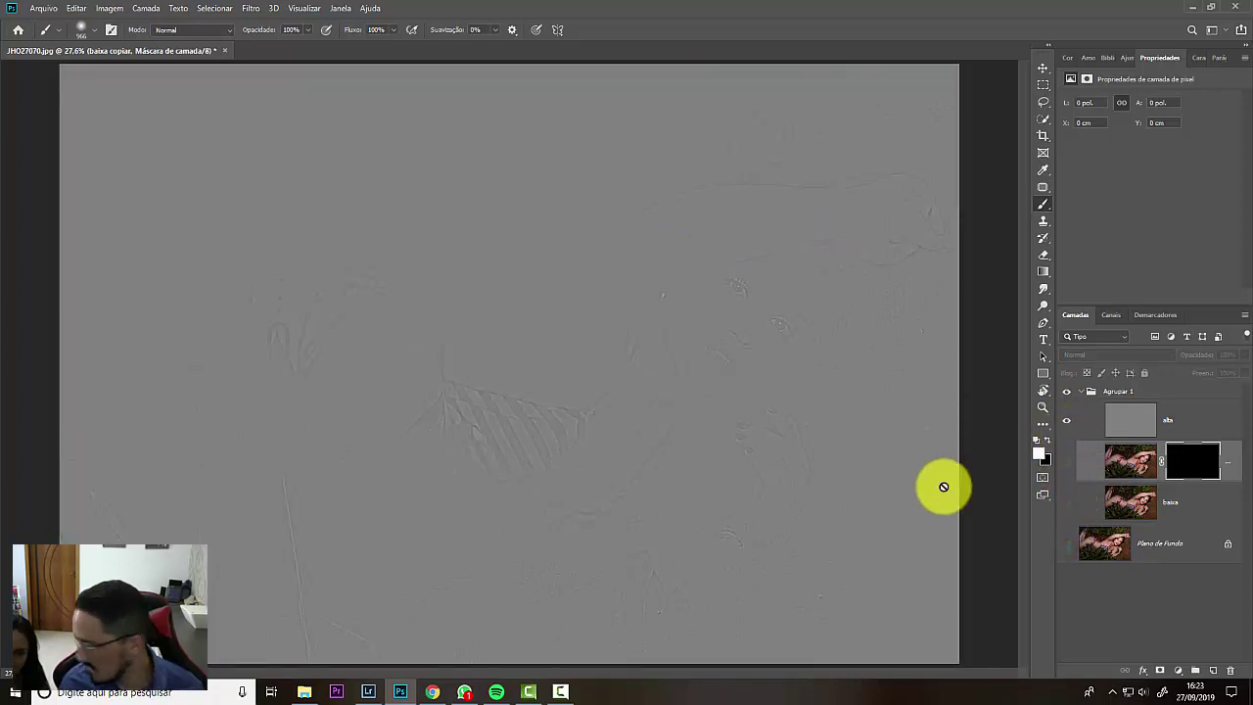
click(1068, 501)
click(1066, 543)
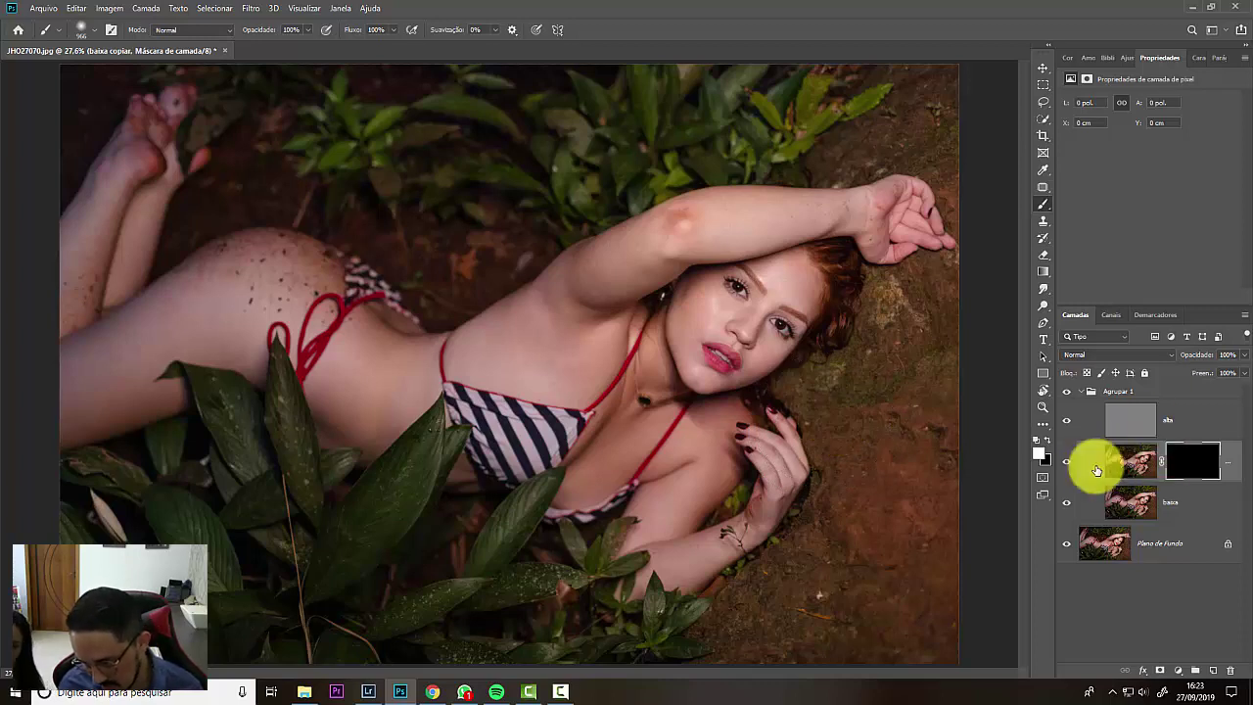
click(1067, 421)
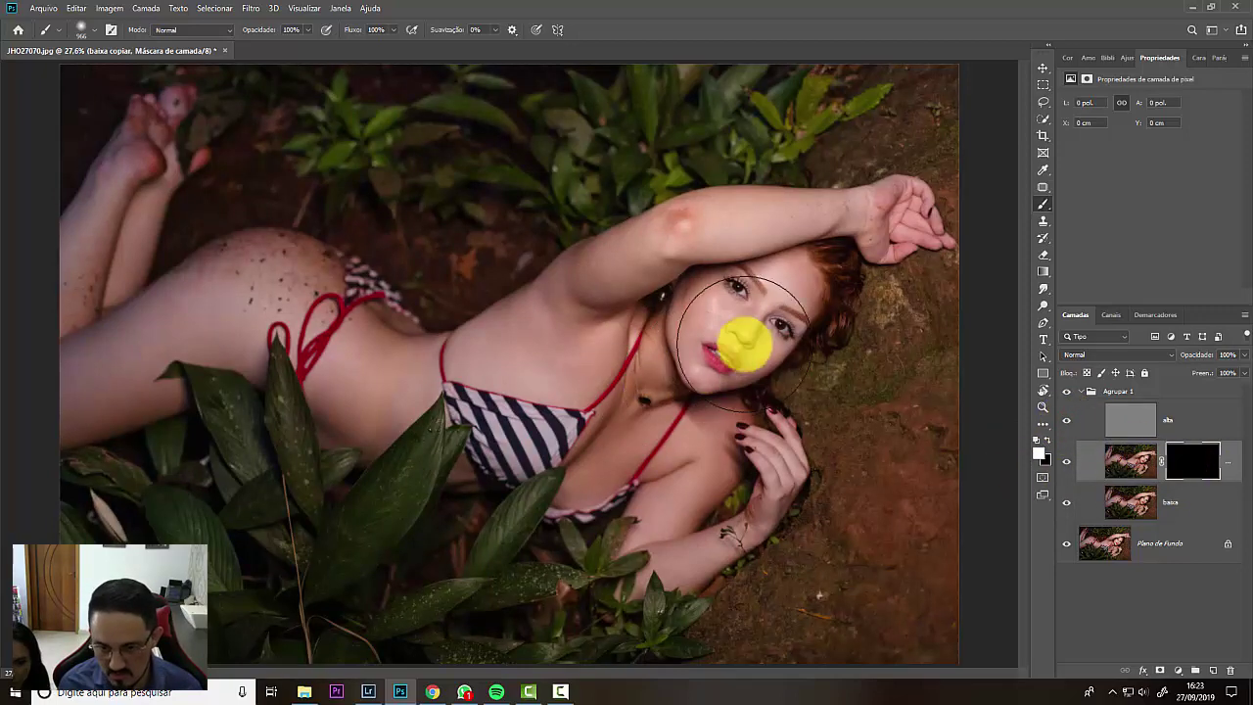
Step: Hide and reshow the alta layer to examine the face with and without its texture
scroll(747, 313, up, 5)
drag(678, 302, 459, 301)
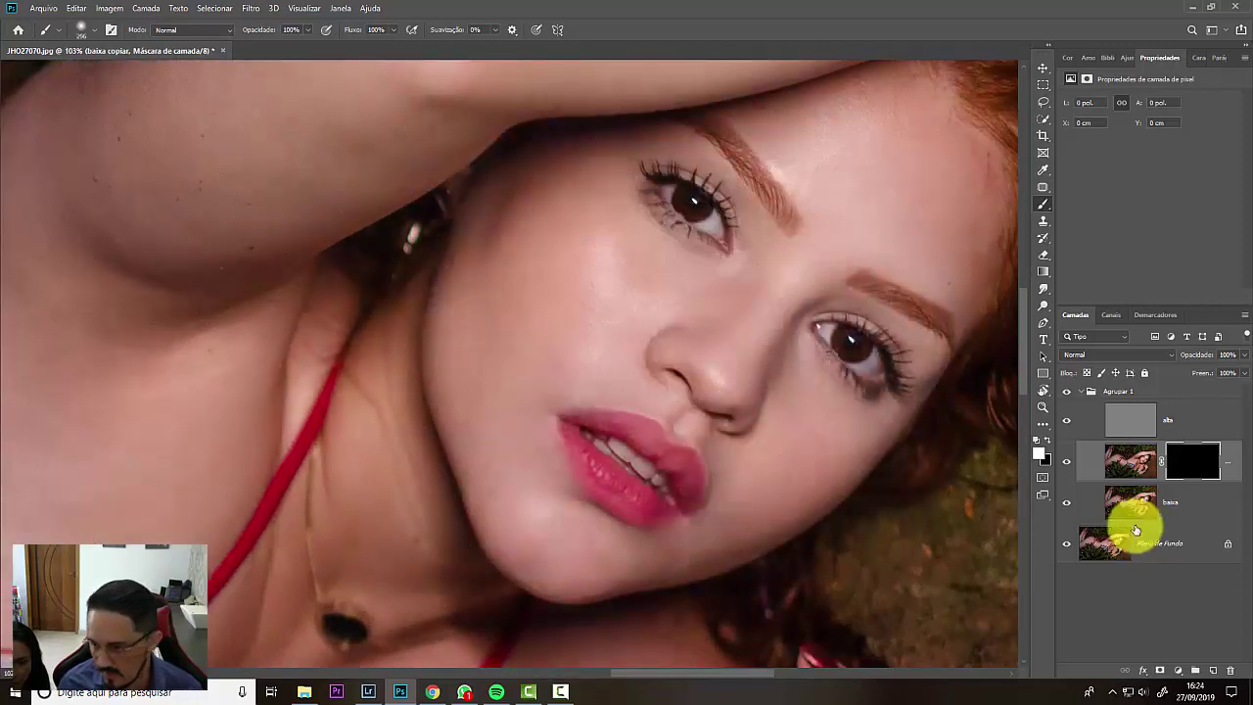
click(1067, 421)
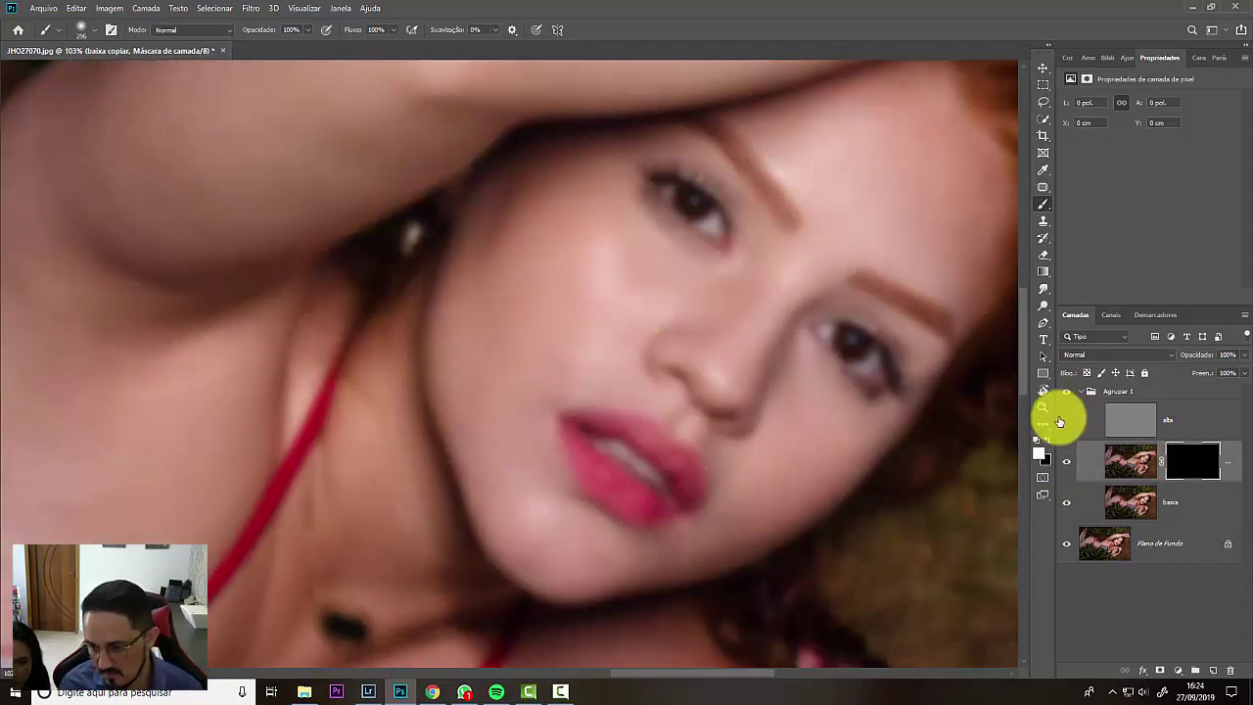
click(1065, 419)
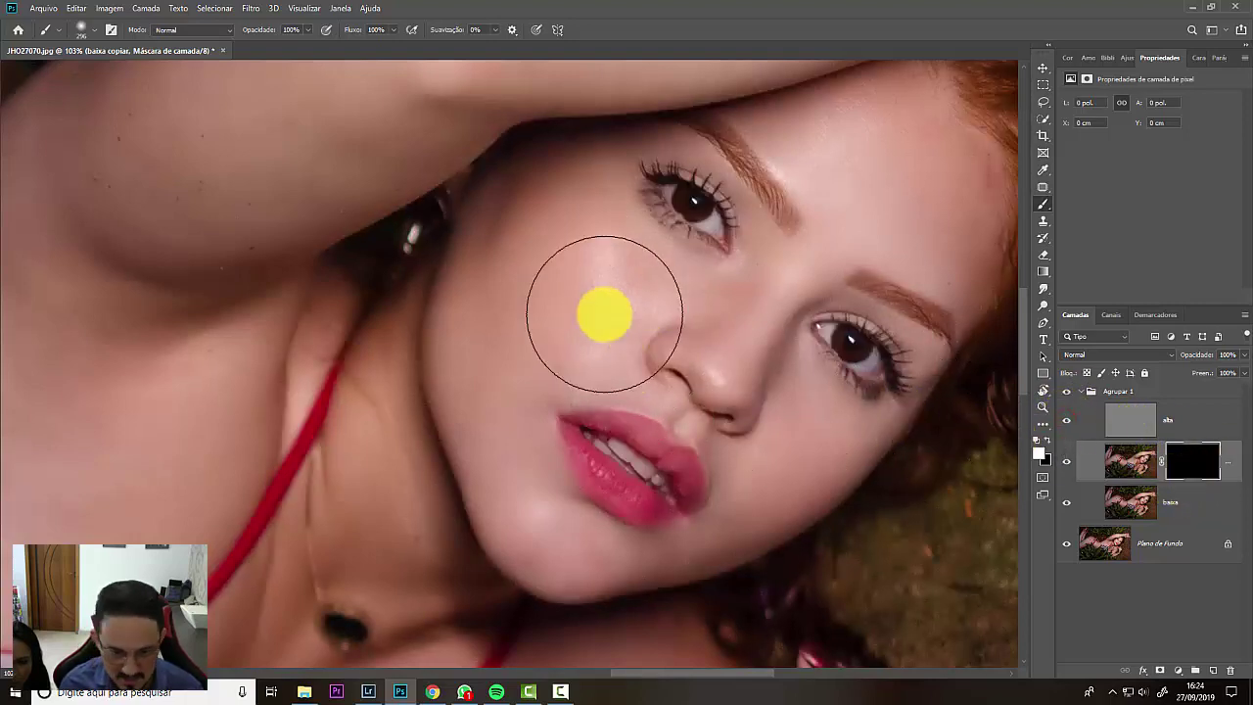
Step: With a soft 168 px white brush, paint the baixa copiar mask over the cheek between the eye, nose and mouth corner
drag(548, 280, 548, 287)
right_click(559, 290)
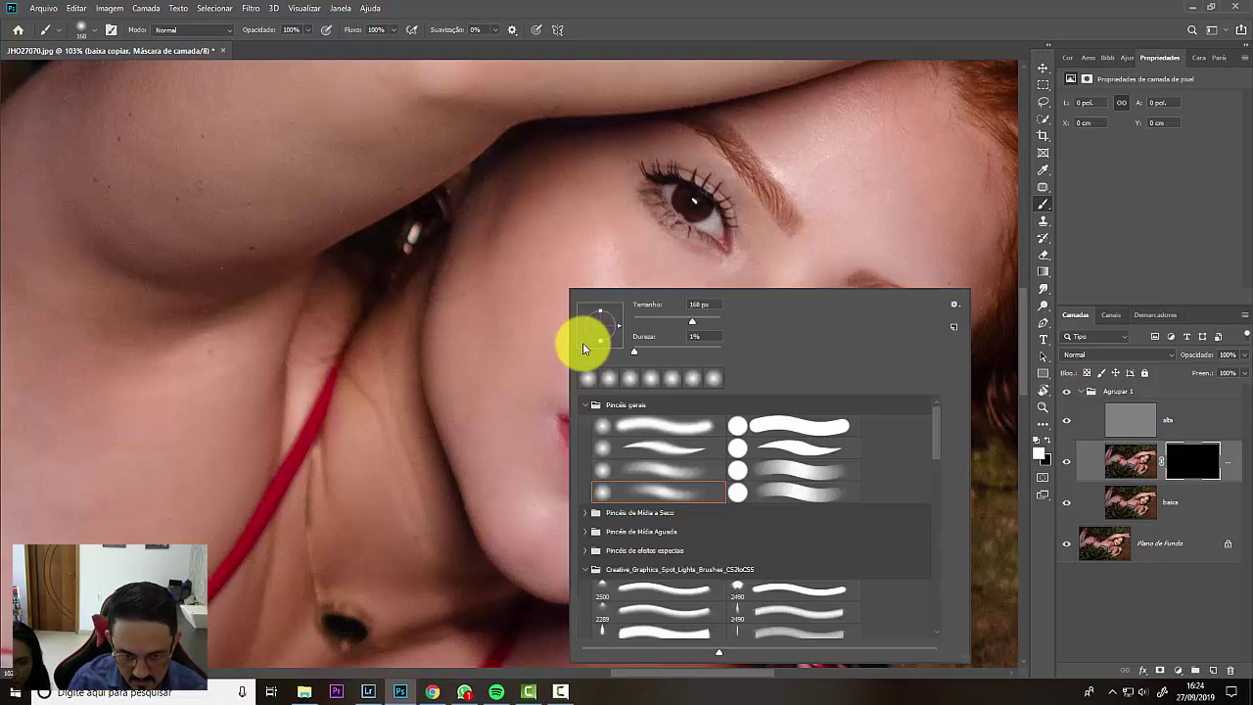
click(573, 262)
drag(593, 260, 595, 307)
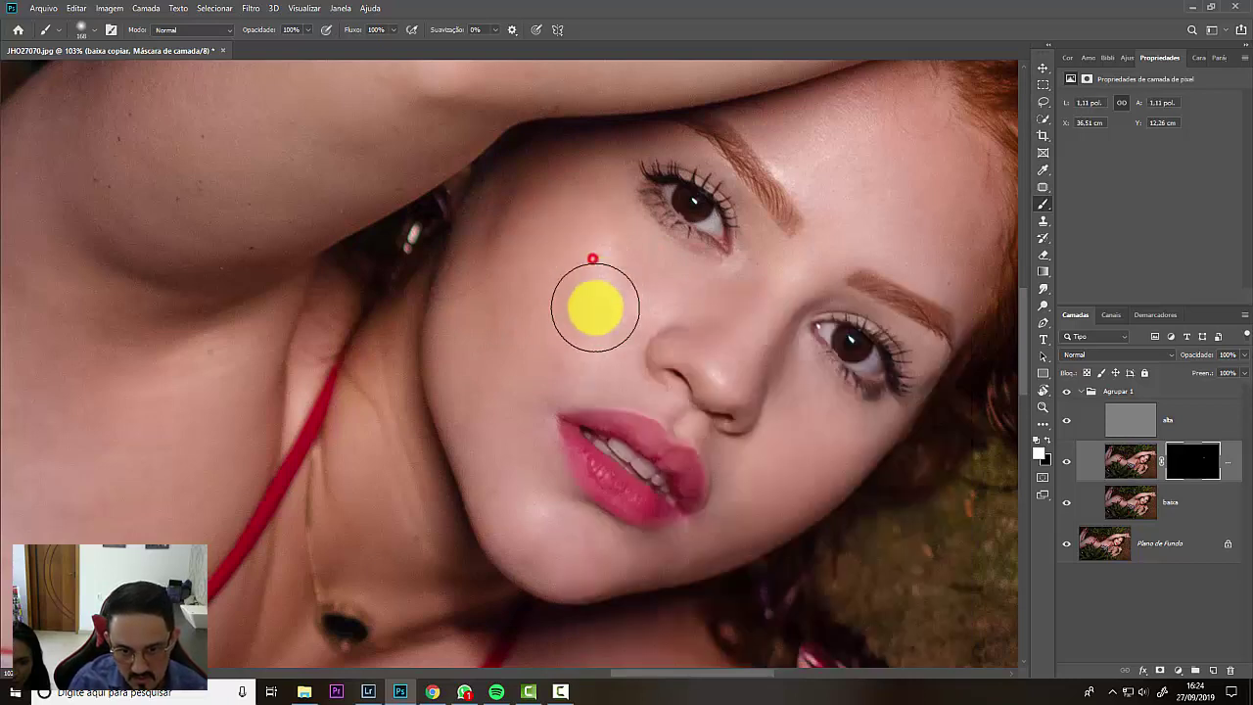
click(594, 273)
click(515, 297)
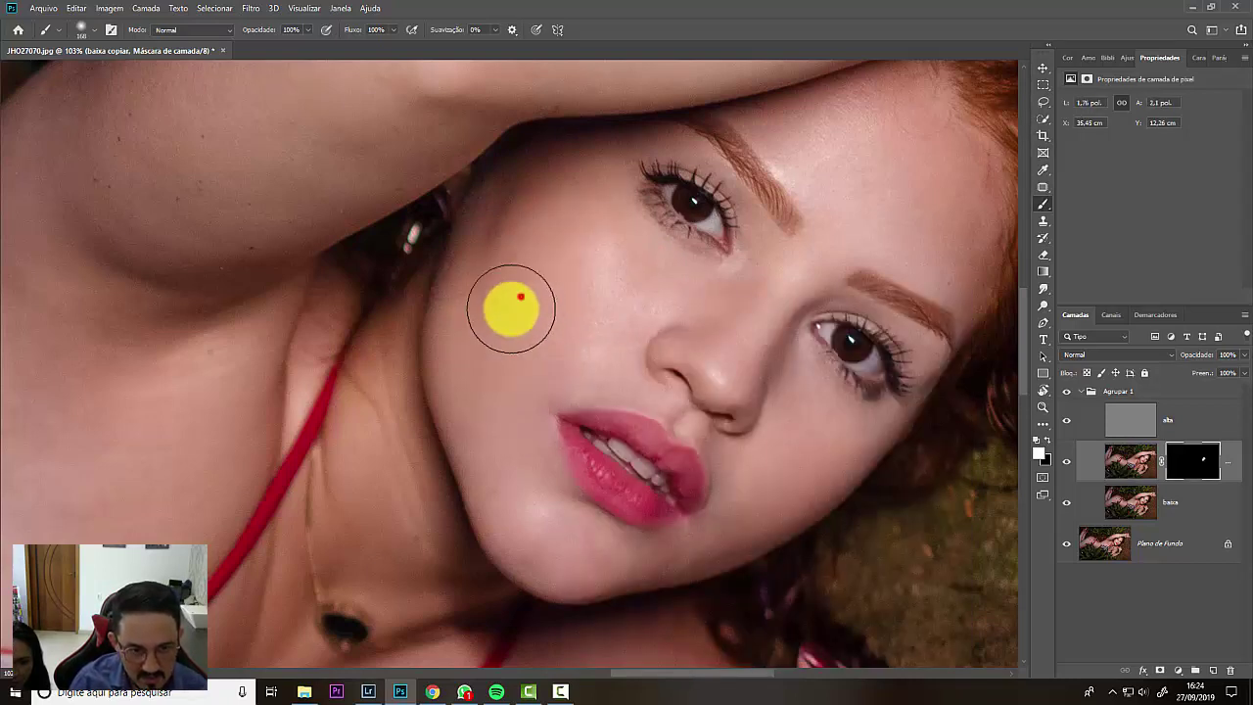
click(598, 277)
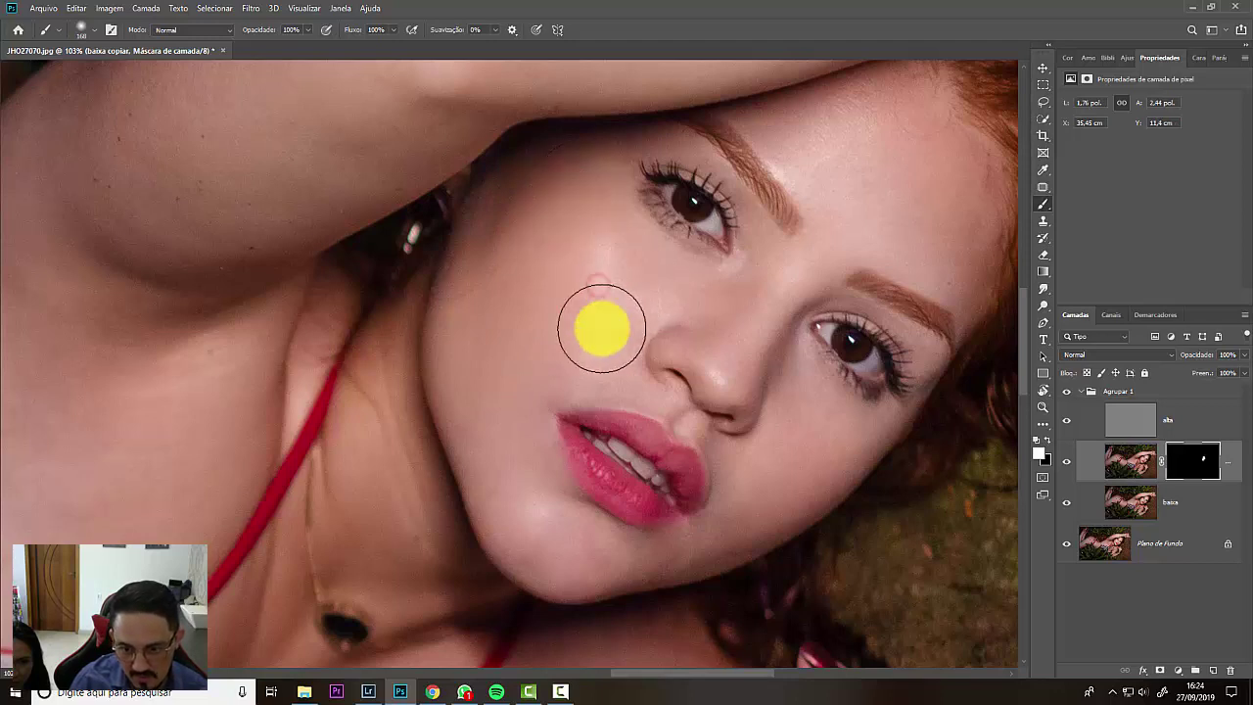
click(510, 351)
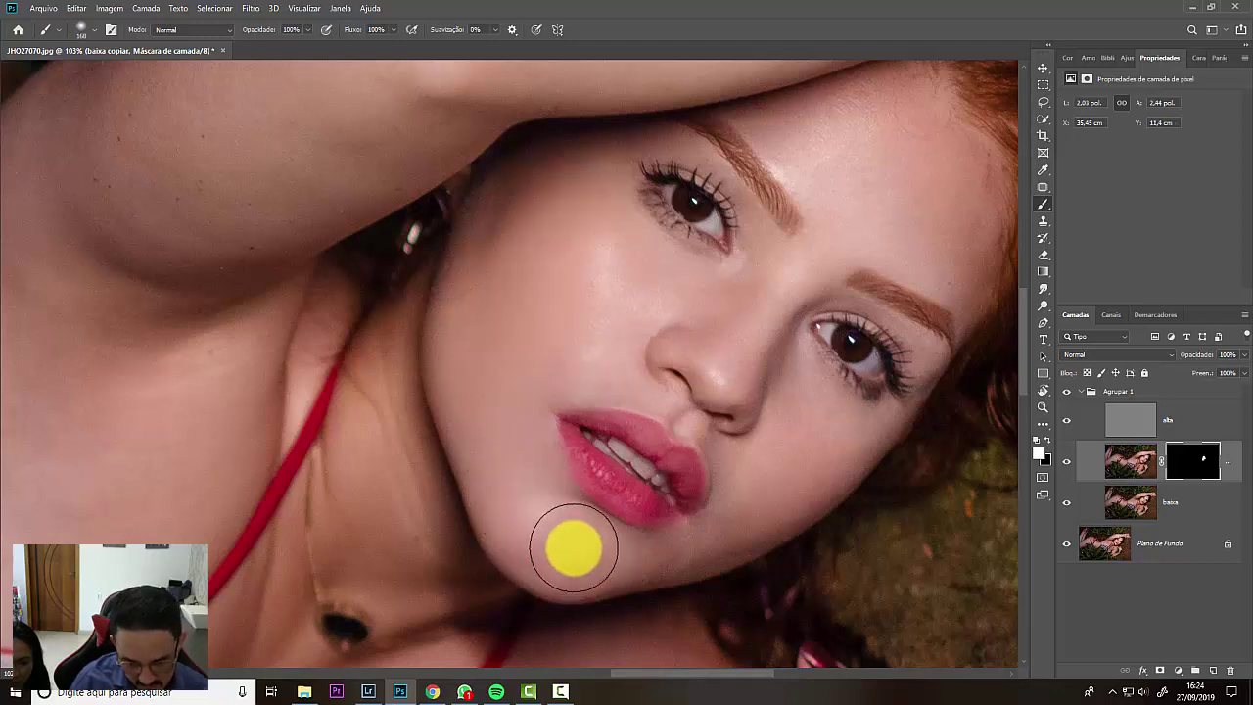
Step: Paint white on the mask over the far cheek, the middle of the forehead, the nose bridge and the side of the nose
click(780, 487)
mouse_move(791, 455)
mouse_down()
mouse_move(803, 418)
mouse_move(787, 484)
mouse_move(747, 503)
mouse_up()
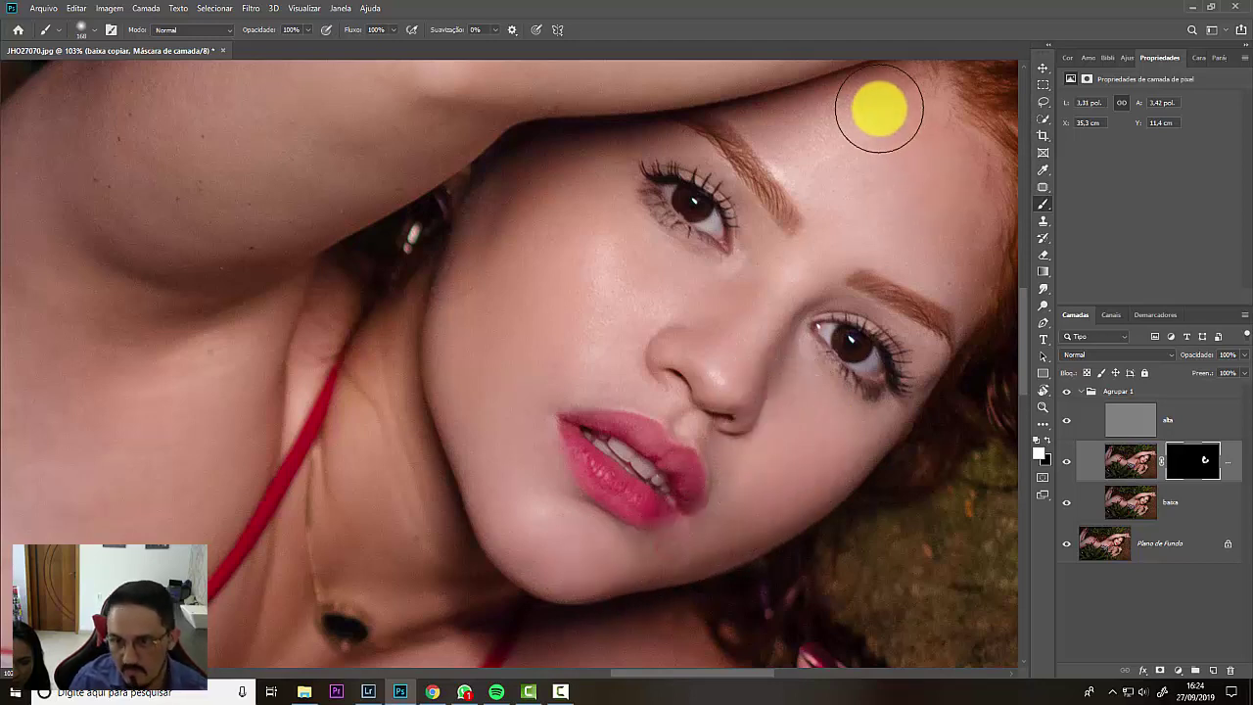
click(864, 179)
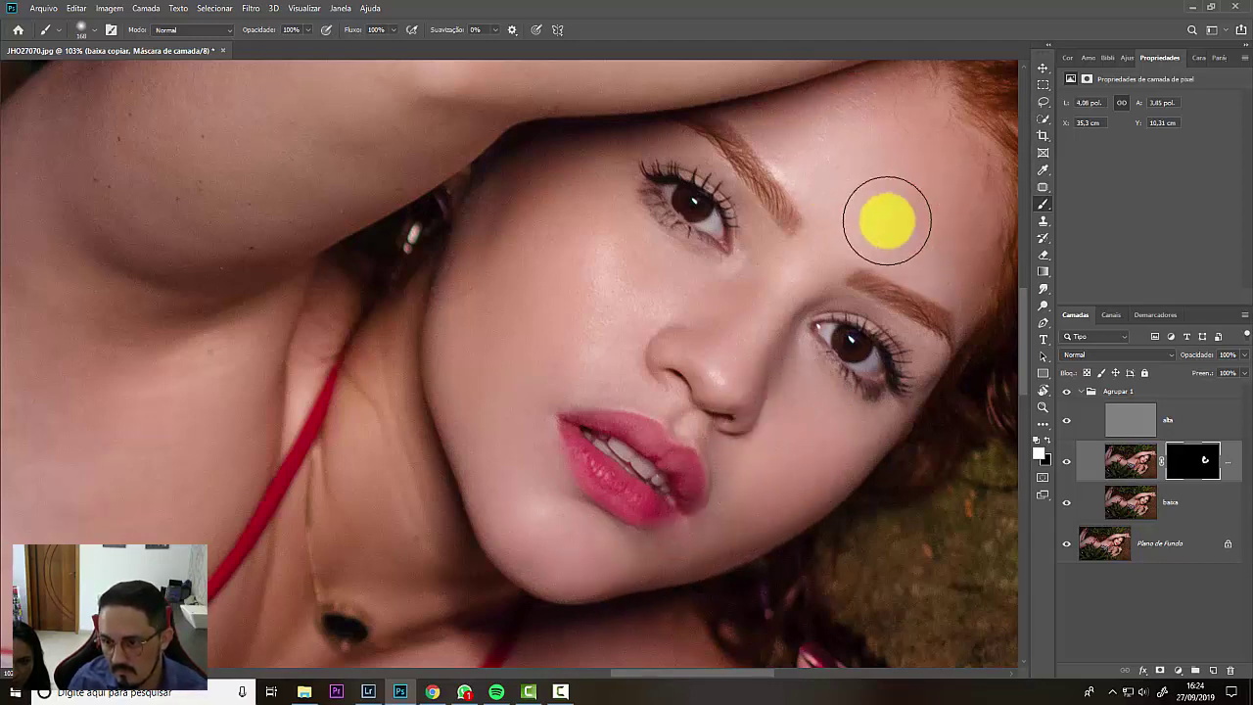
click(815, 262)
click(695, 285)
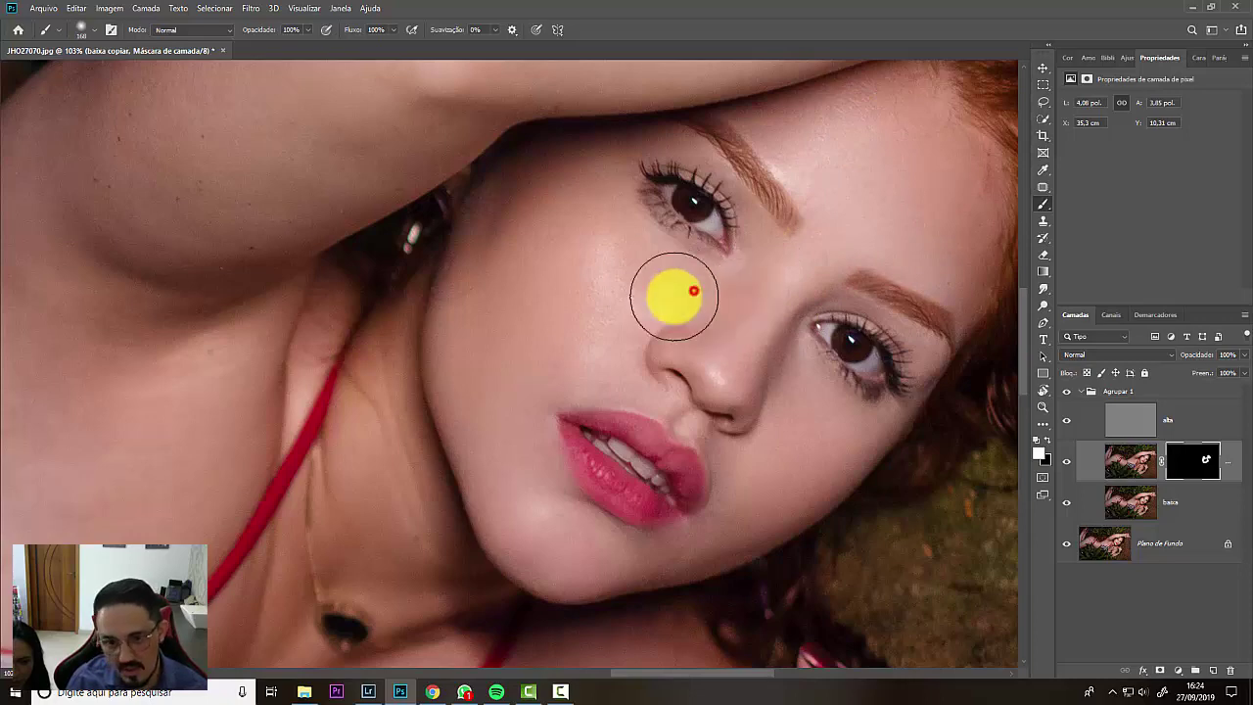
Step: Extend the white mask painting to the neck, outer cheek, upper forehead and the skin between the eyebrows
scroll(664, 327, down, 3)
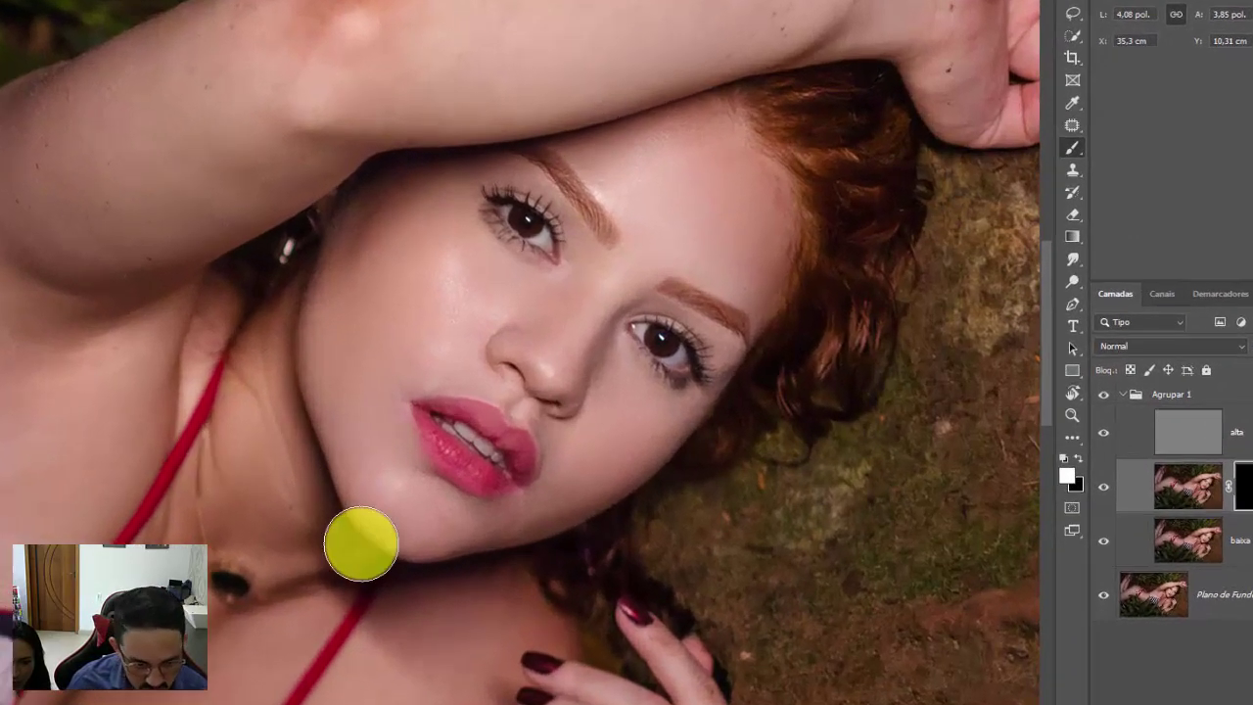
click(392, 462)
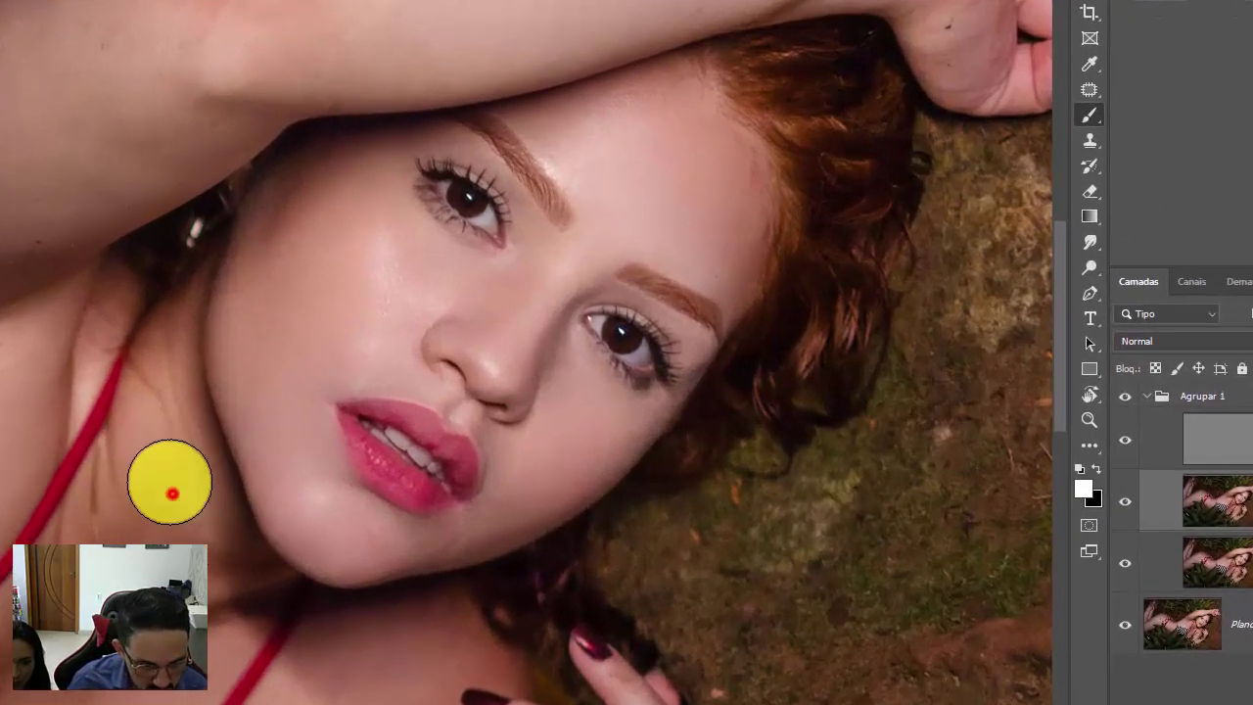
click(284, 333)
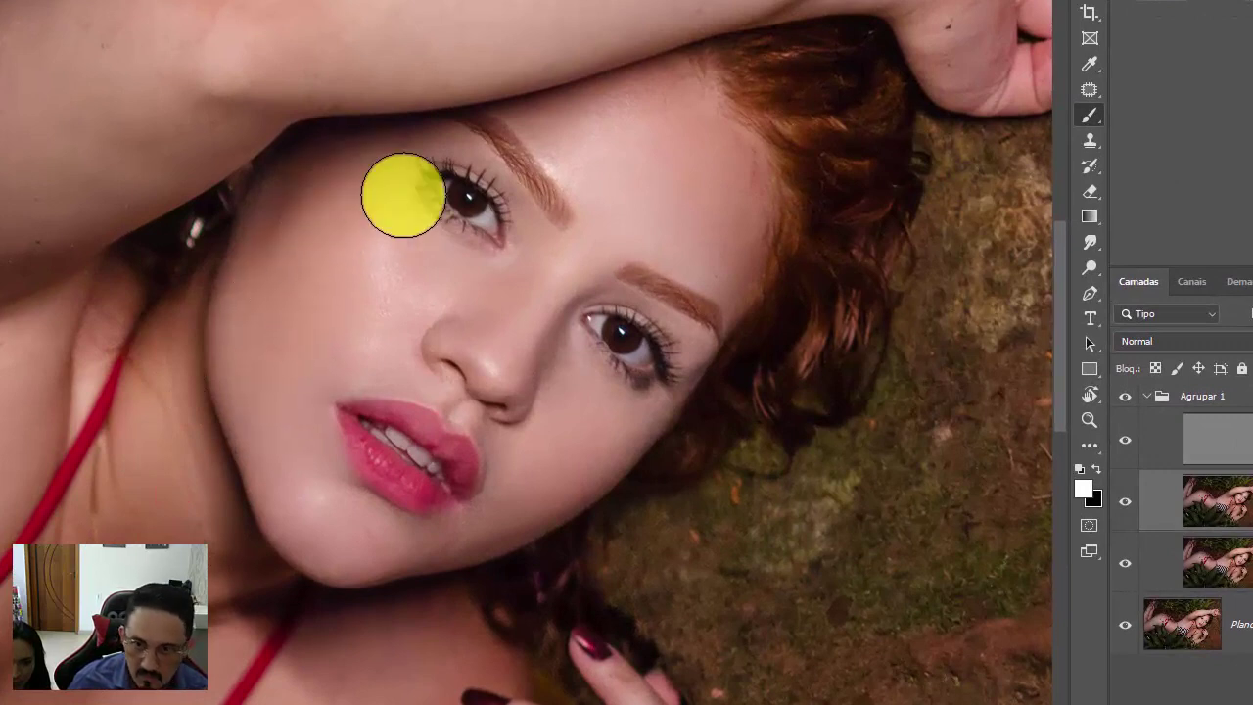
click(602, 122)
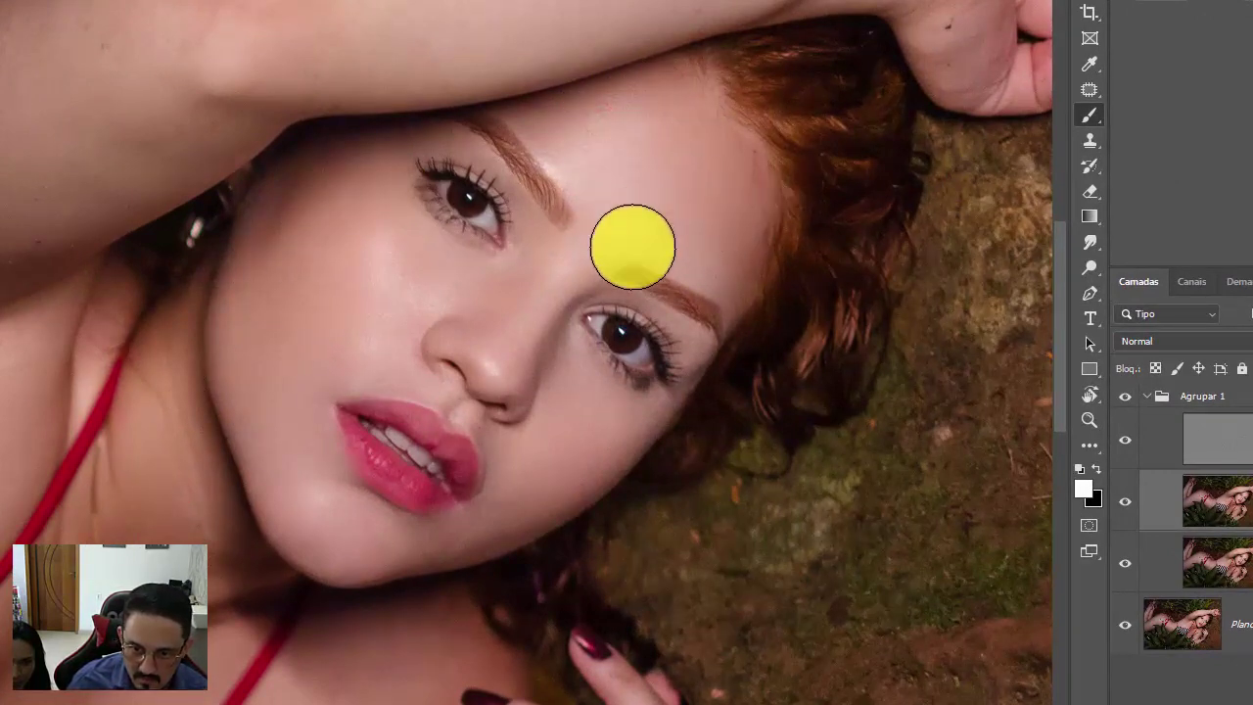
click(587, 279)
Step: Go over the inner cheek, nose, temple, far cheek, chin and jaw side in white on the mask to even the face
click(358, 321)
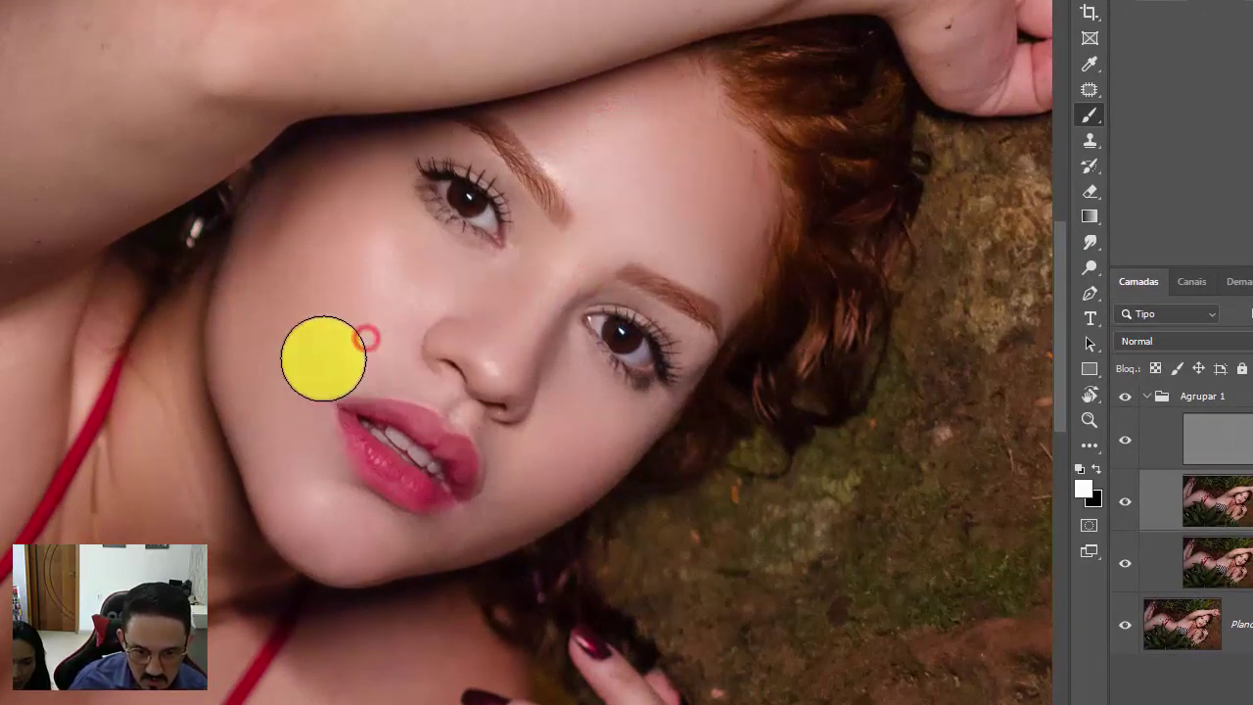
click(467, 333)
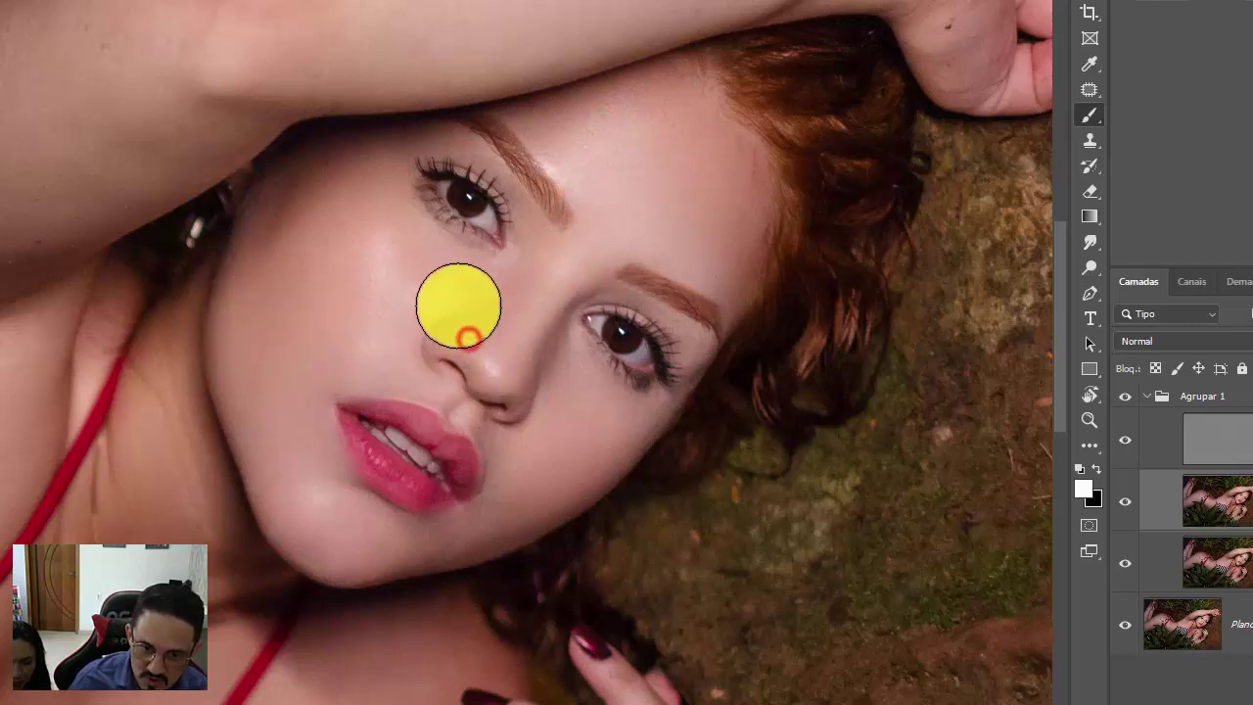
click(399, 275)
click(336, 160)
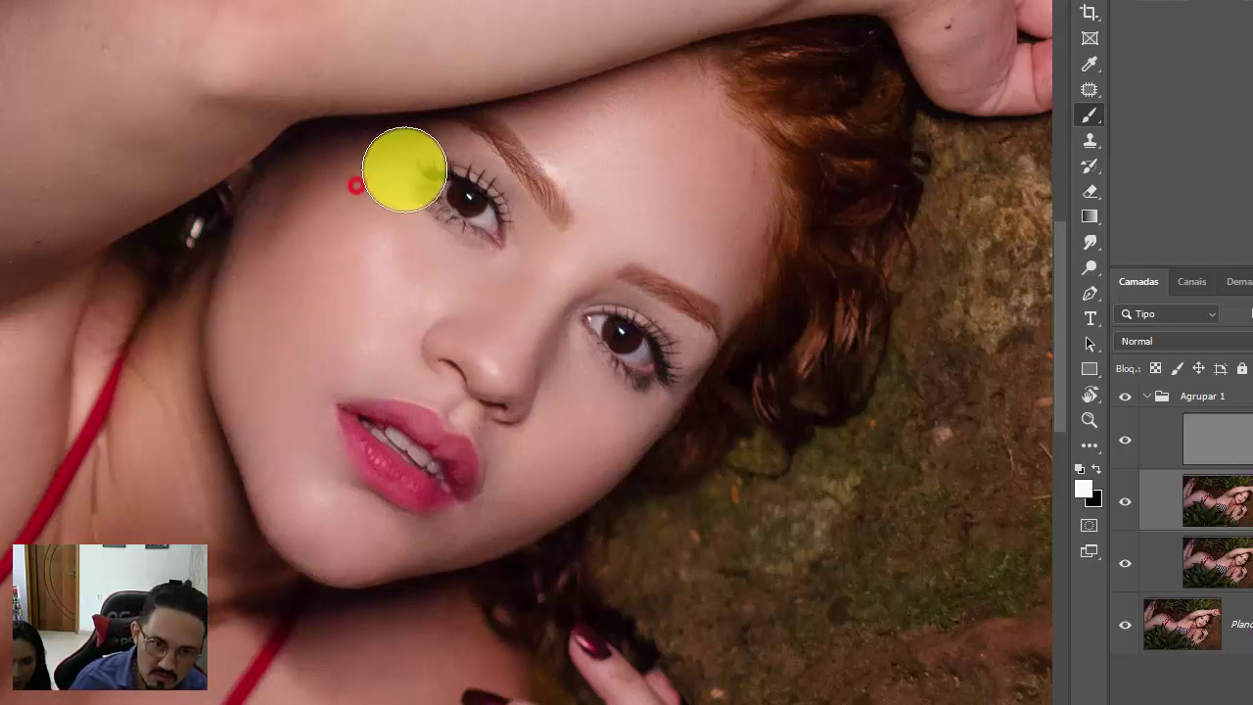
click(548, 431)
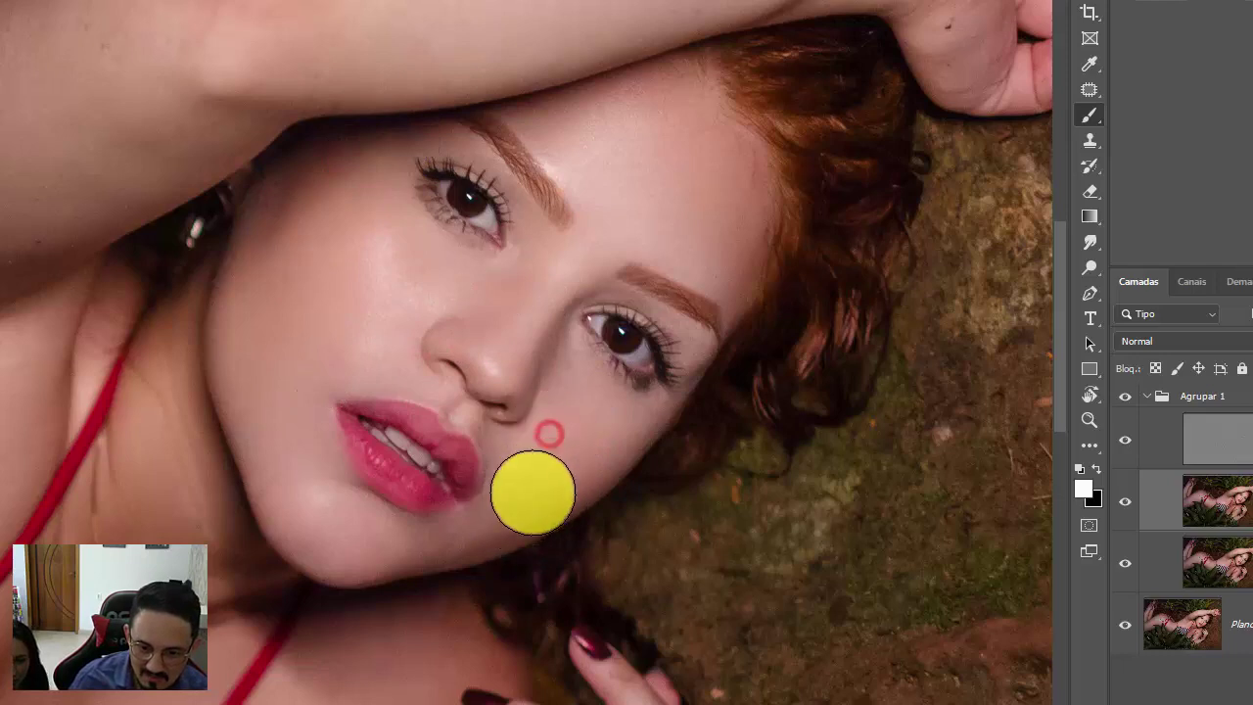
click(439, 552)
click(261, 345)
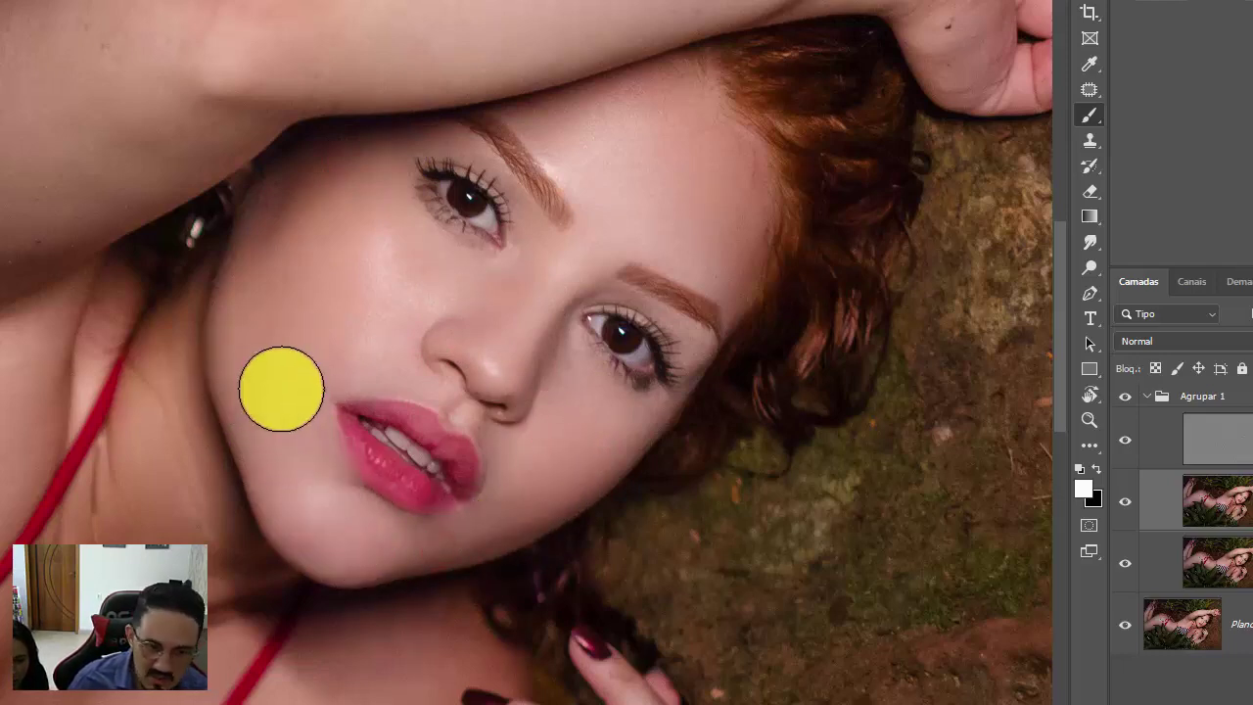
Step: Enlarge the brush and paint the mask white over the raised arm, chest, shoulder and lower arm
scroll(357, 376, down, 2)
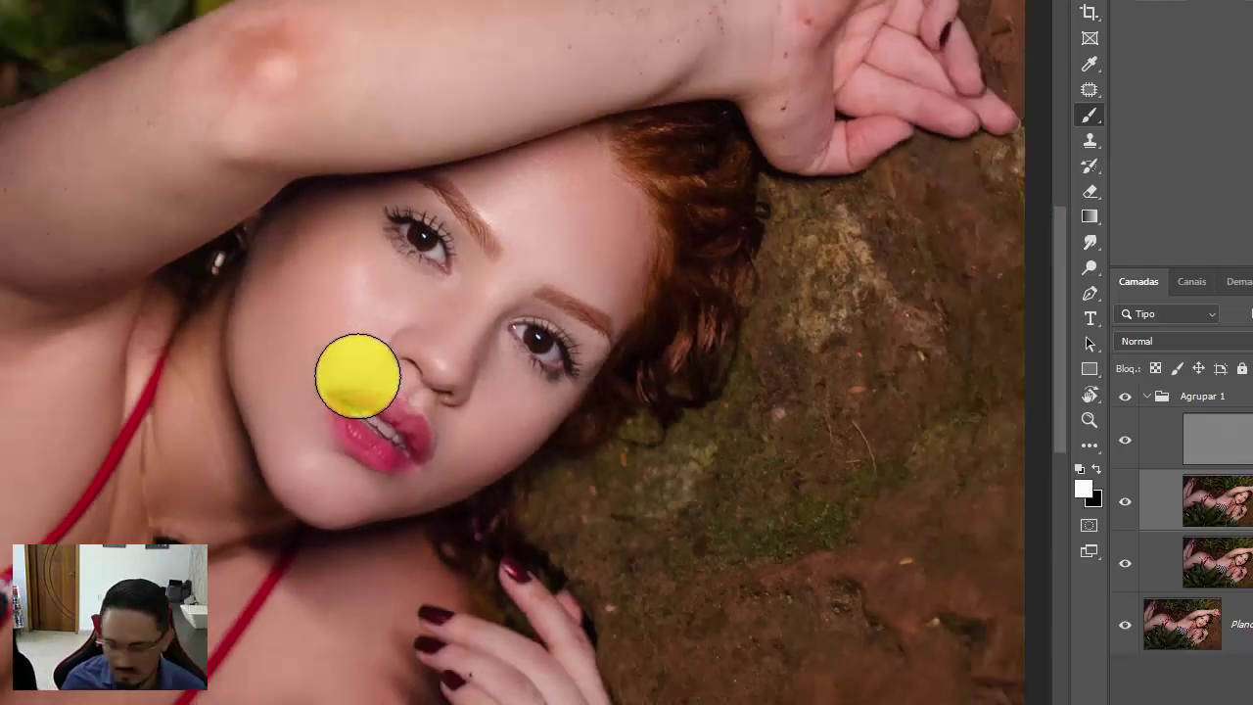
scroll(358, 375, down, 2)
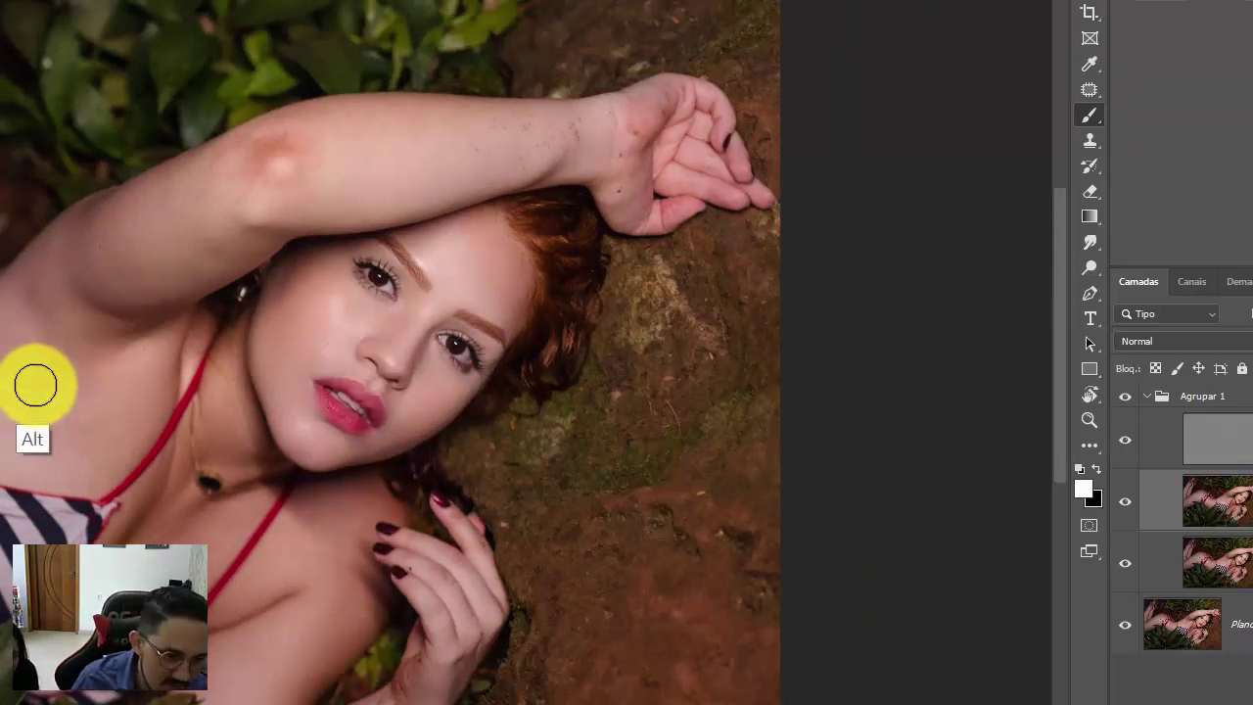
mouse_move(36, 384)
mouse_down()
mouse_move(86, 395)
mouse_move(72, 395)
mouse_up()
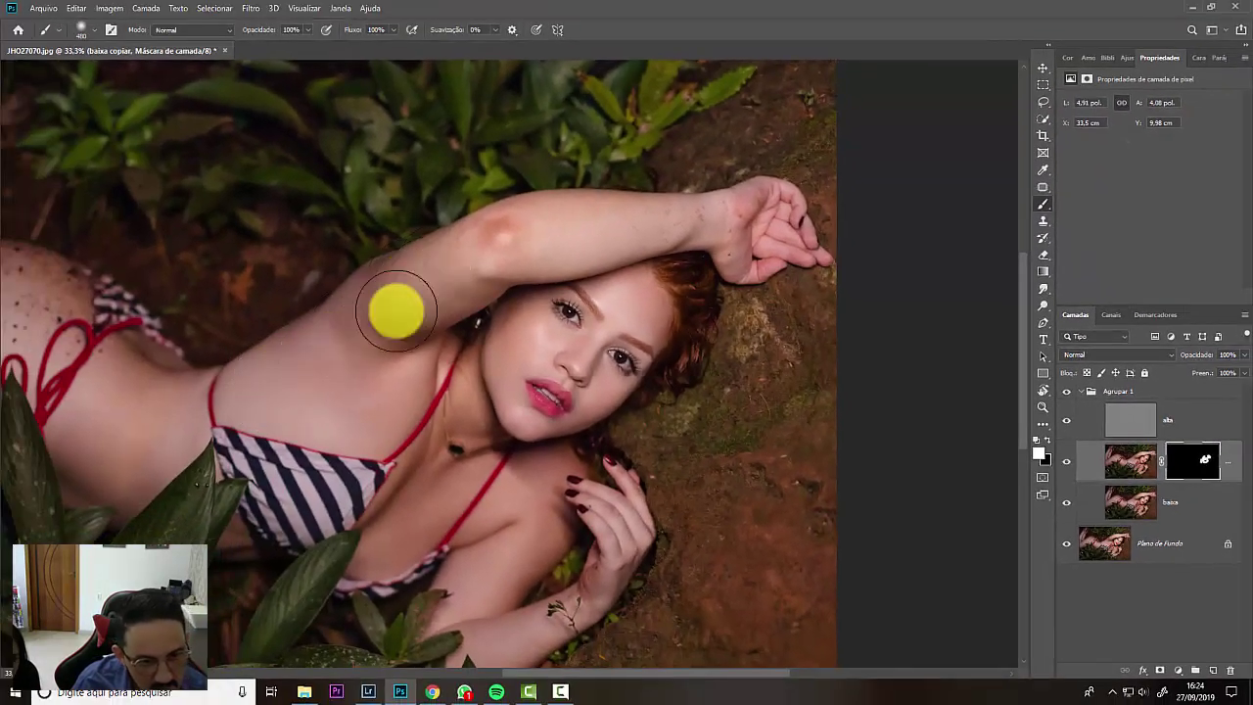
mouse_move(487, 258)
mouse_down()
mouse_move(673, 222)
mouse_move(760, 196)
mouse_up()
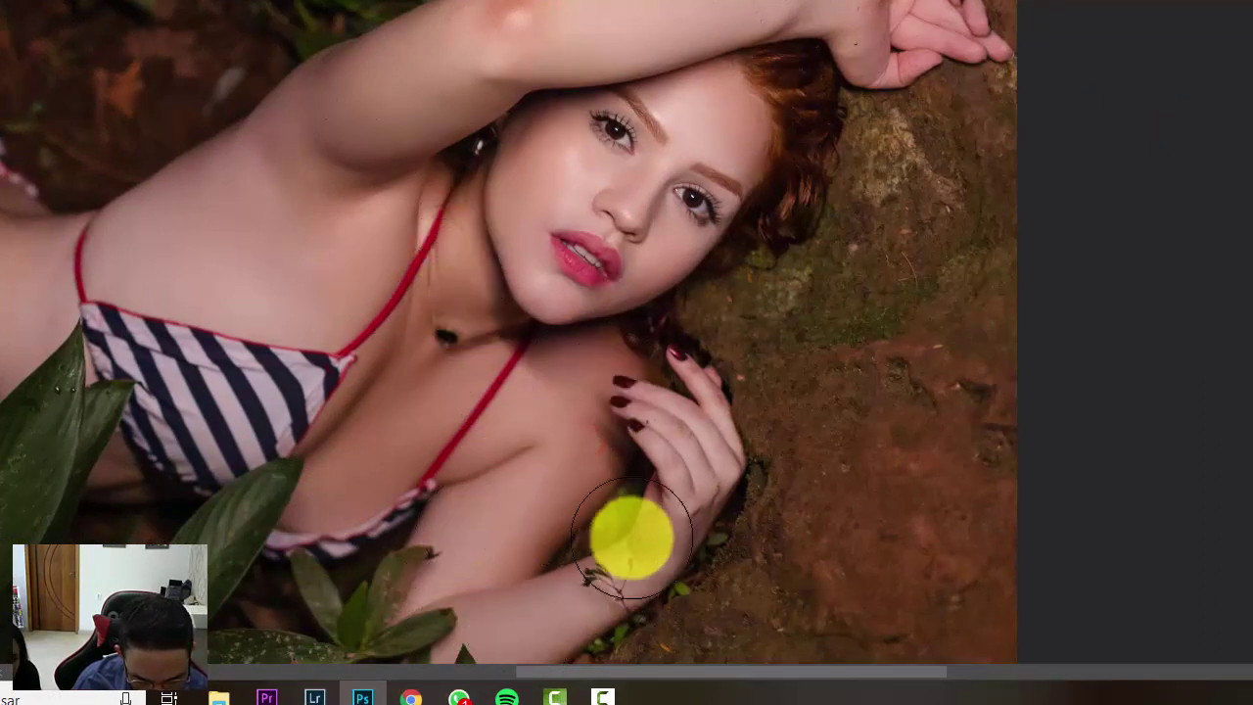
mouse_move(696, 489)
mouse_down()
mouse_move(674, 435)
mouse_move(649, 509)
mouse_move(536, 610)
mouse_move(539, 501)
mouse_move(649, 408)
mouse_move(673, 431)
mouse_move(631, 393)
mouse_up()
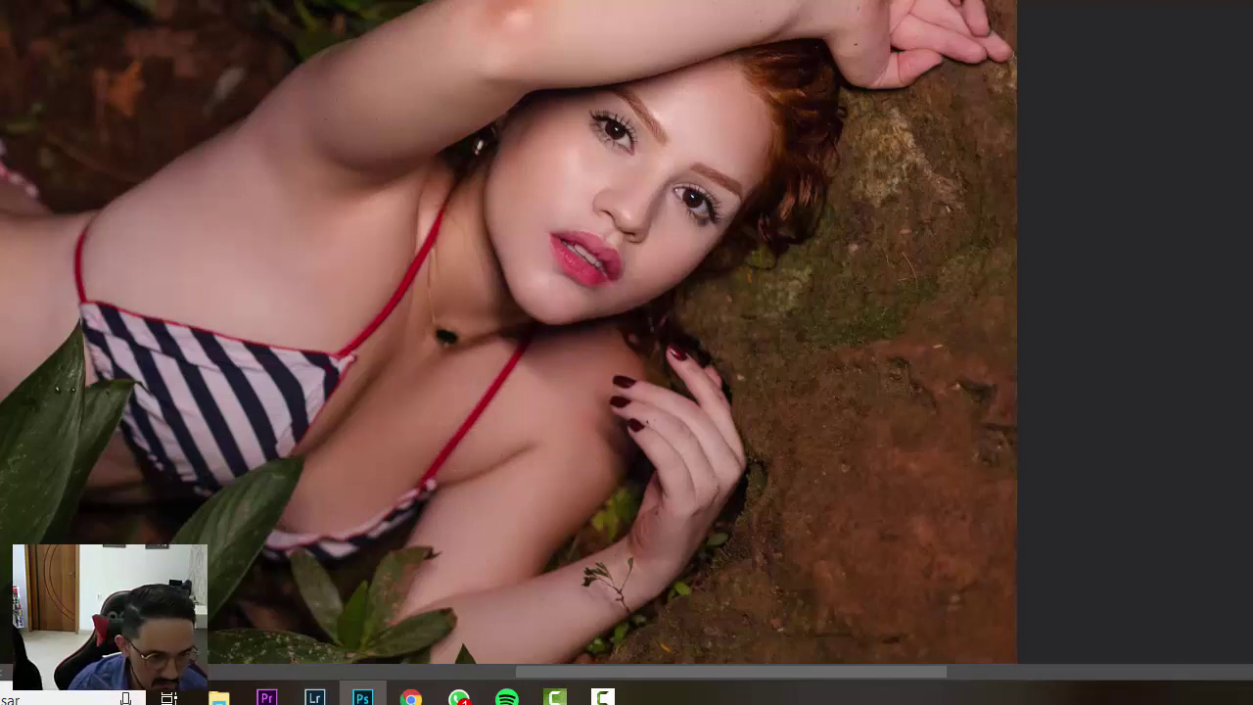
Step: Paint the smoothing mask white over the belly and waist between the bikini top and the red side tie
drag(0, 311, 414, 319)
mouse_move(421, 246)
mouse_down()
mouse_move(459, 206)
mouse_move(436, 376)
mouse_up()
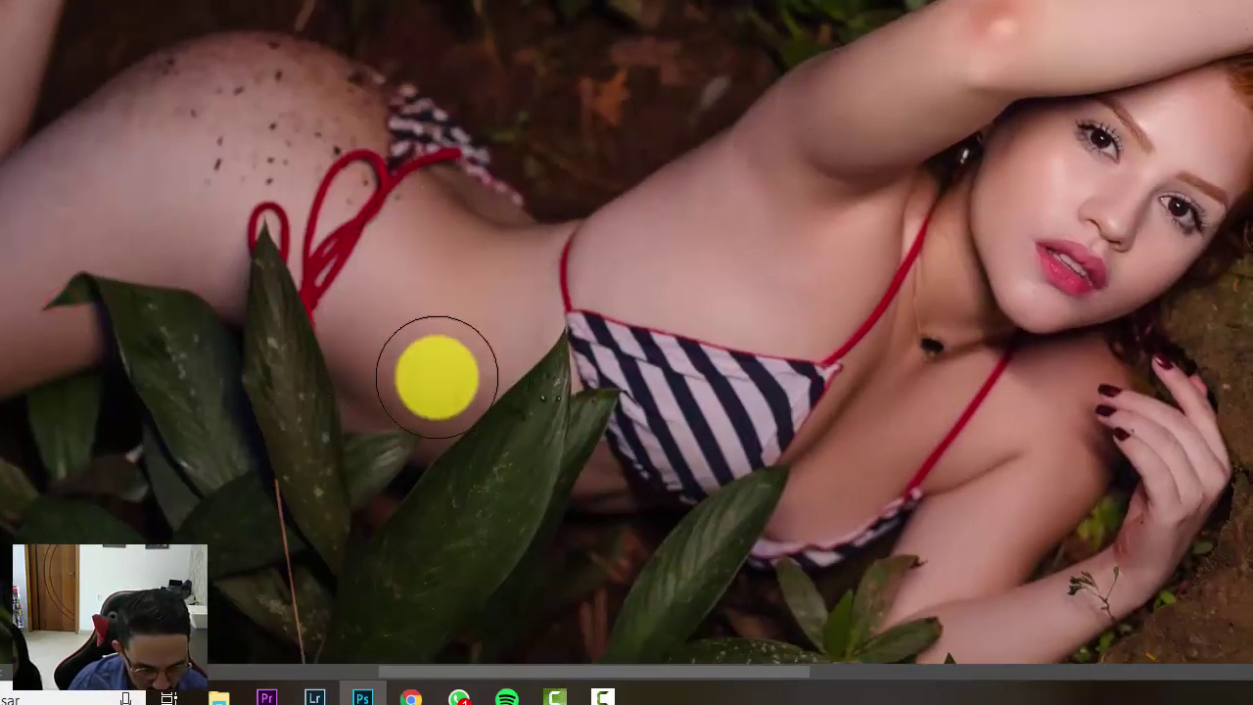
drag(603, 512, 613, 518)
mouse_move(448, 367)
mouse_down()
mouse_move(447, 293)
mouse_move(404, 260)
mouse_up()
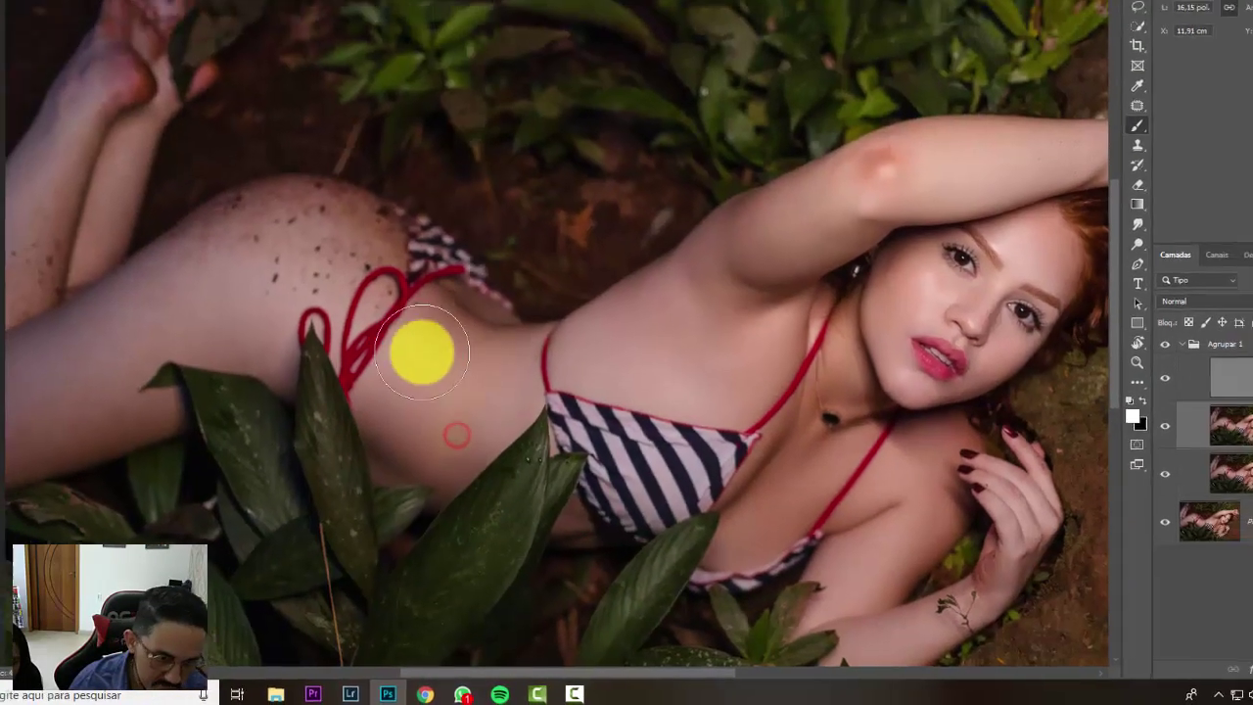
Step: Paint the mask white along the hip and thigh to the image edge and touch up the belly
mouse_move(422, 350)
mouse_down()
mouse_move(296, 253)
mouse_move(236, 238)
mouse_move(216, 297)
mouse_move(269, 359)
mouse_up()
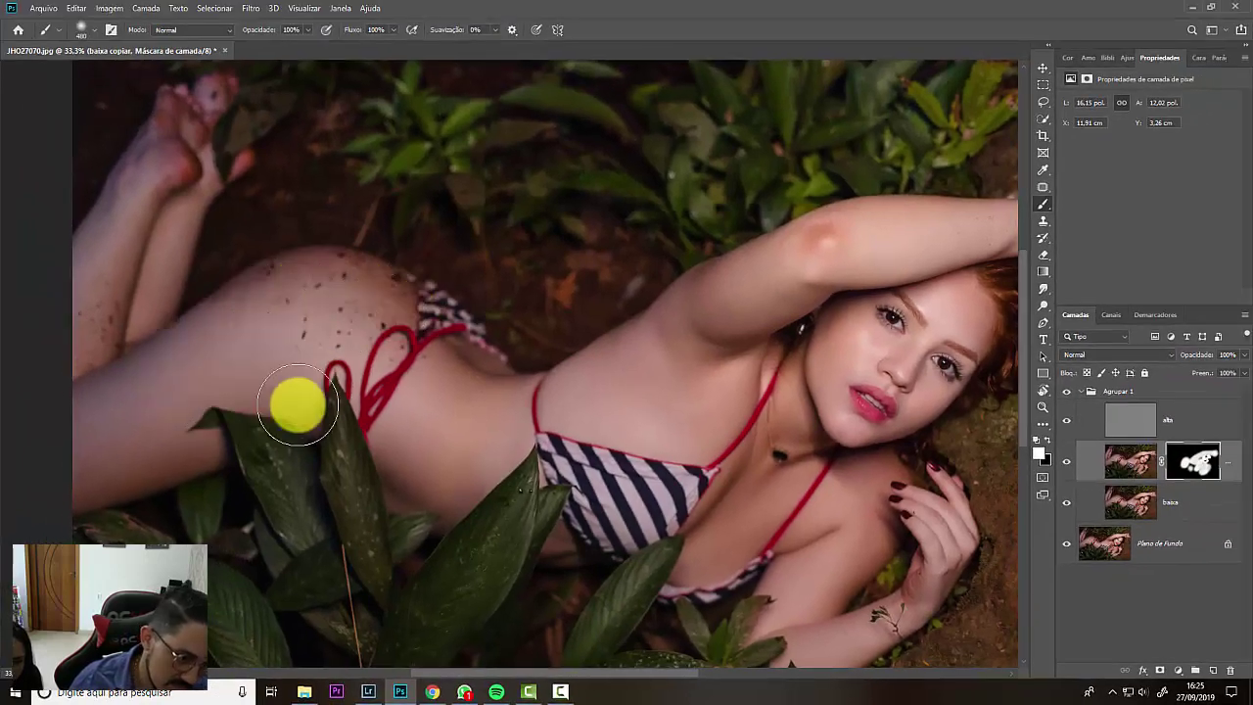
mouse_move(297, 405)
mouse_down()
mouse_move(200, 377)
mouse_move(144, 457)
mouse_move(159, 467)
mouse_move(90, 426)
mouse_move(93, 255)
mouse_move(112, 271)
mouse_move(117, 227)
mouse_move(188, 119)
mouse_move(214, 130)
mouse_move(174, 291)
mouse_move(162, 264)
mouse_move(70, 441)
mouse_up()
drag(334, 394, 104, 501)
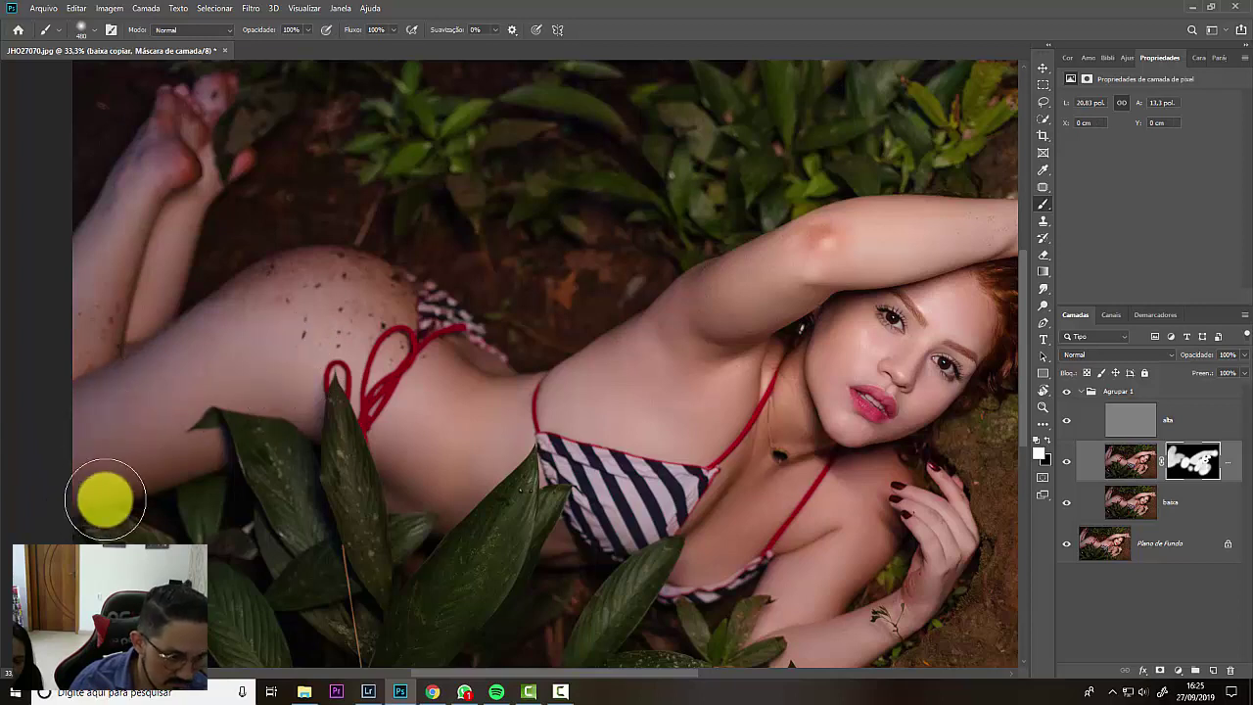
drag(459, 400, 427, 513)
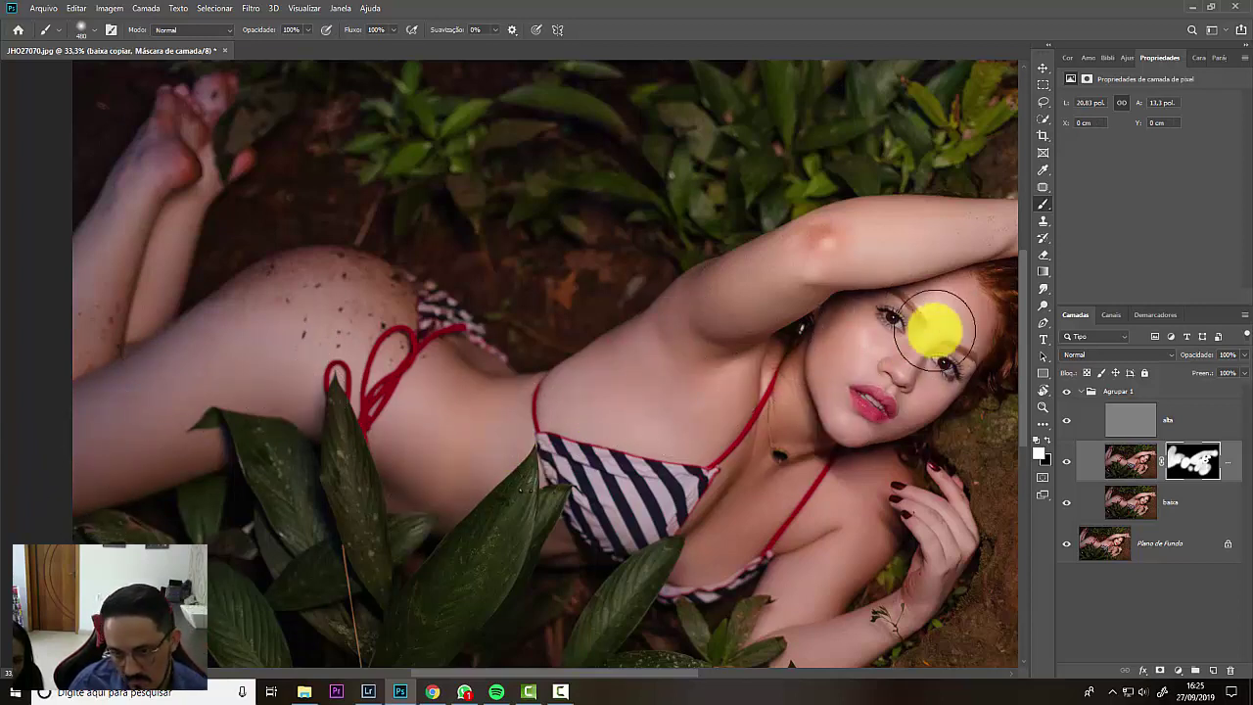
Step: Paint the mask white over the raised elbow and along the forearm toward the wrist
click(826, 251)
drag(751, 317, 550, 346)
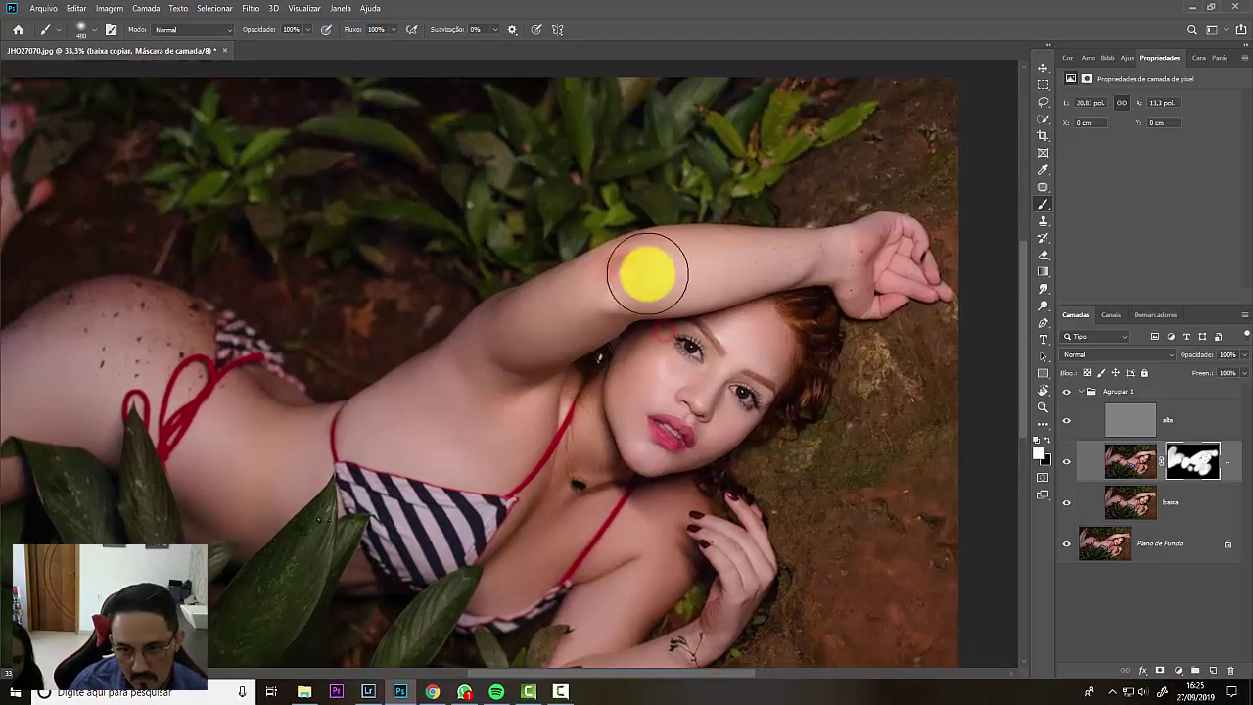
drag(715, 260, 827, 253)
mouse_move(653, 545)
mouse_down()
mouse_move(615, 615)
mouse_move(638, 523)
mouse_up()
key(ctrl+plus)
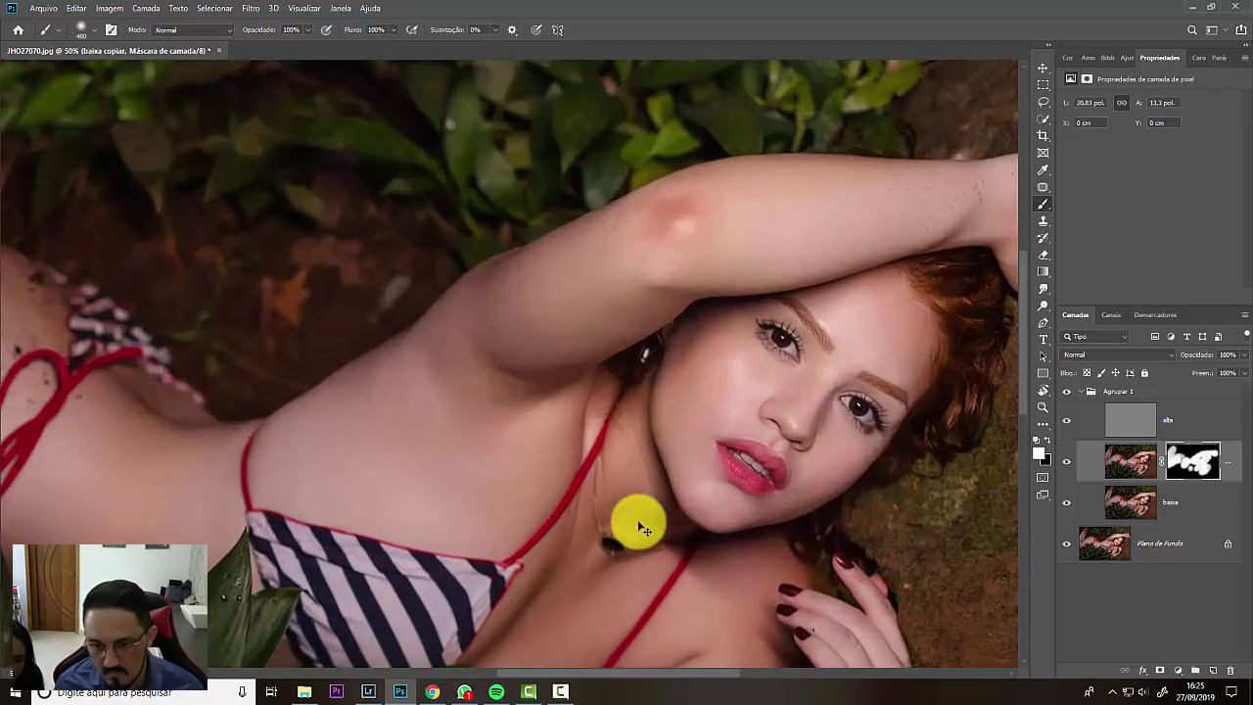
key(ctrl+0)
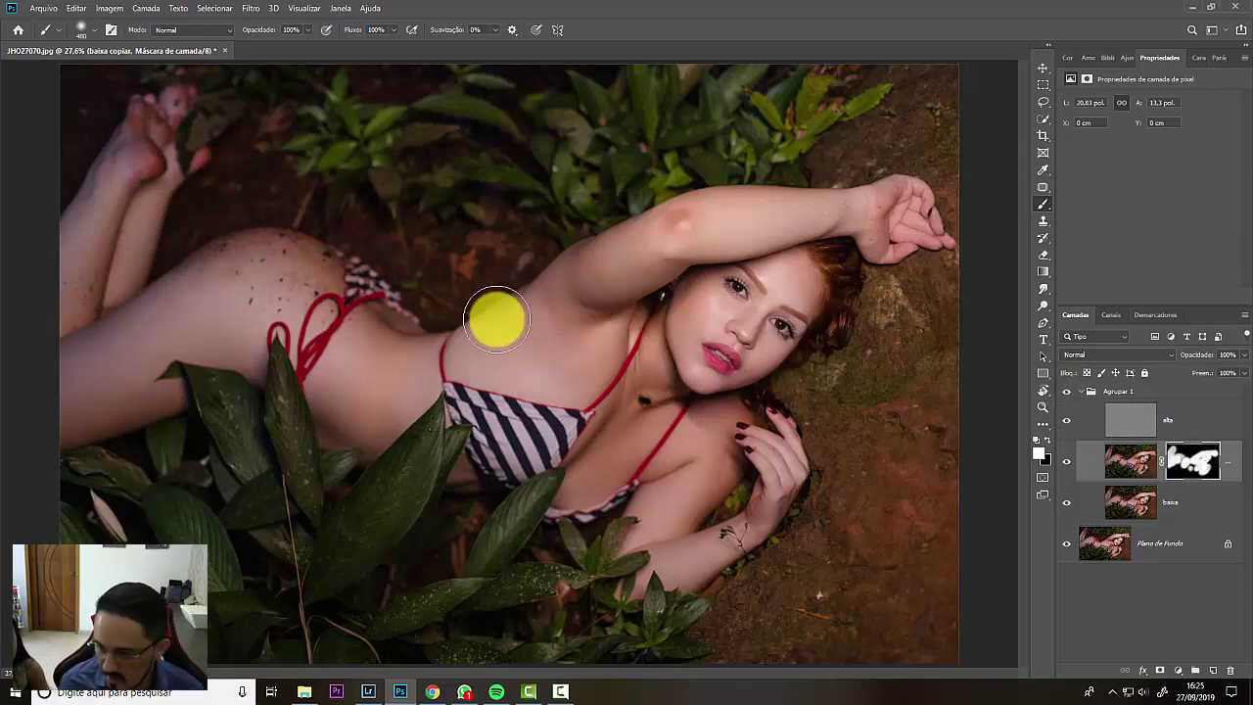
scroll(540, 287, up, 2)
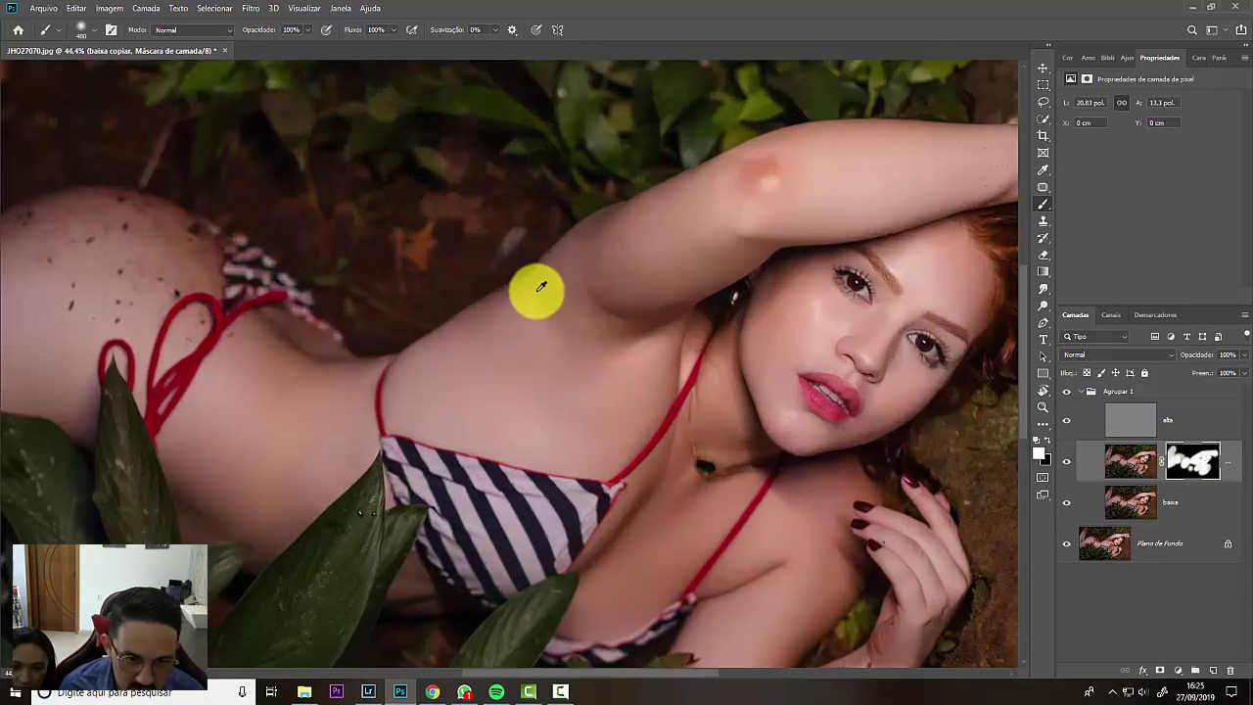
scroll(536, 293, down, 1)
scroll(828, 363, down, 2)
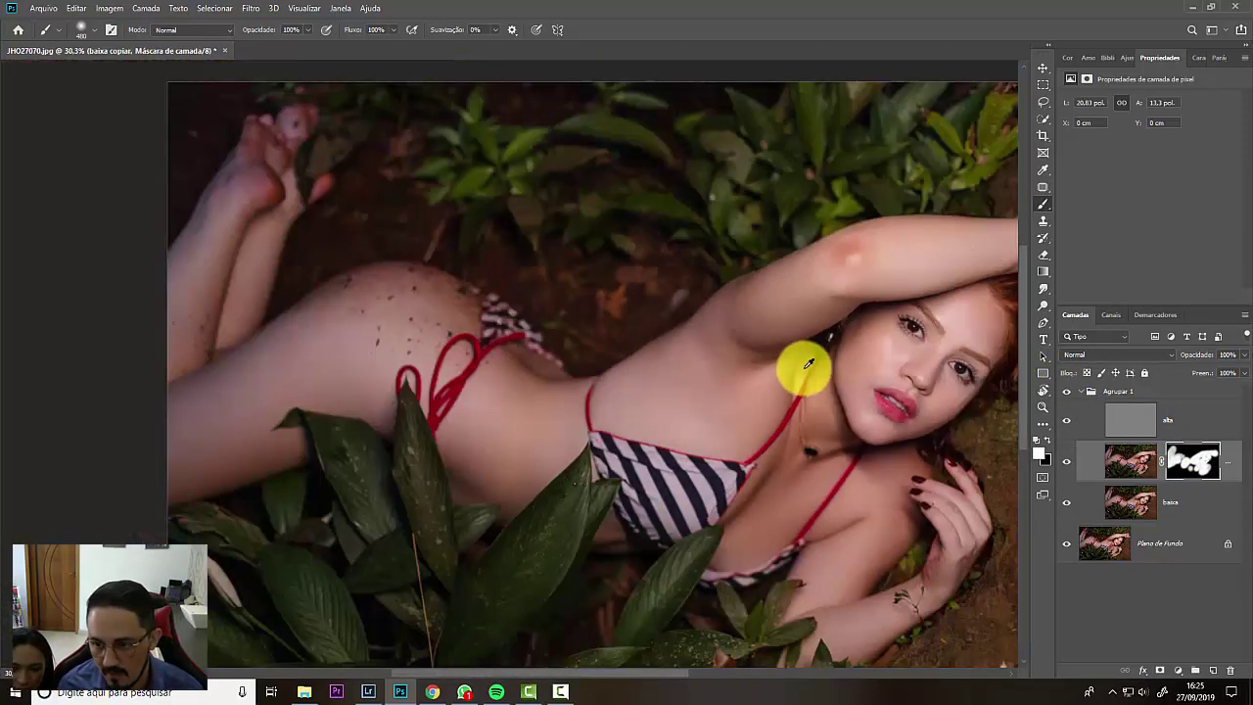
Step: Merge the masked smoothing layer with the "baixa" layer beneath it
click(1177, 504)
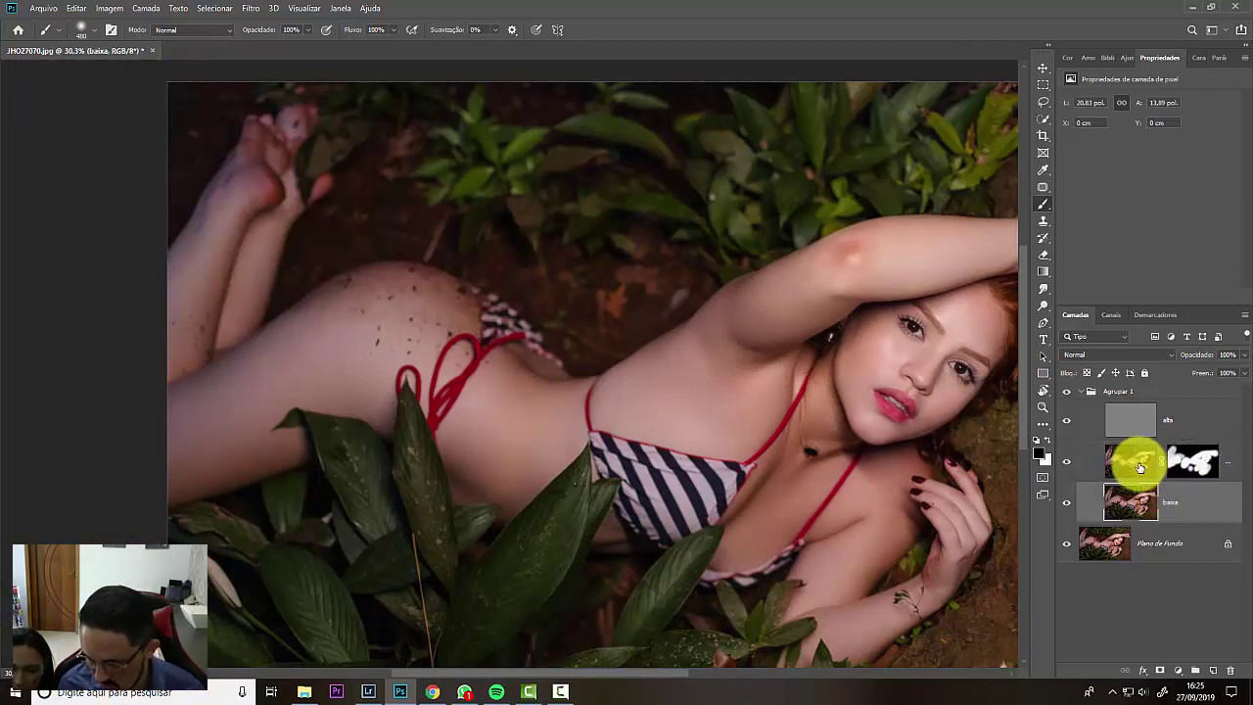
click(1131, 459)
ctrl+click(1181, 502)
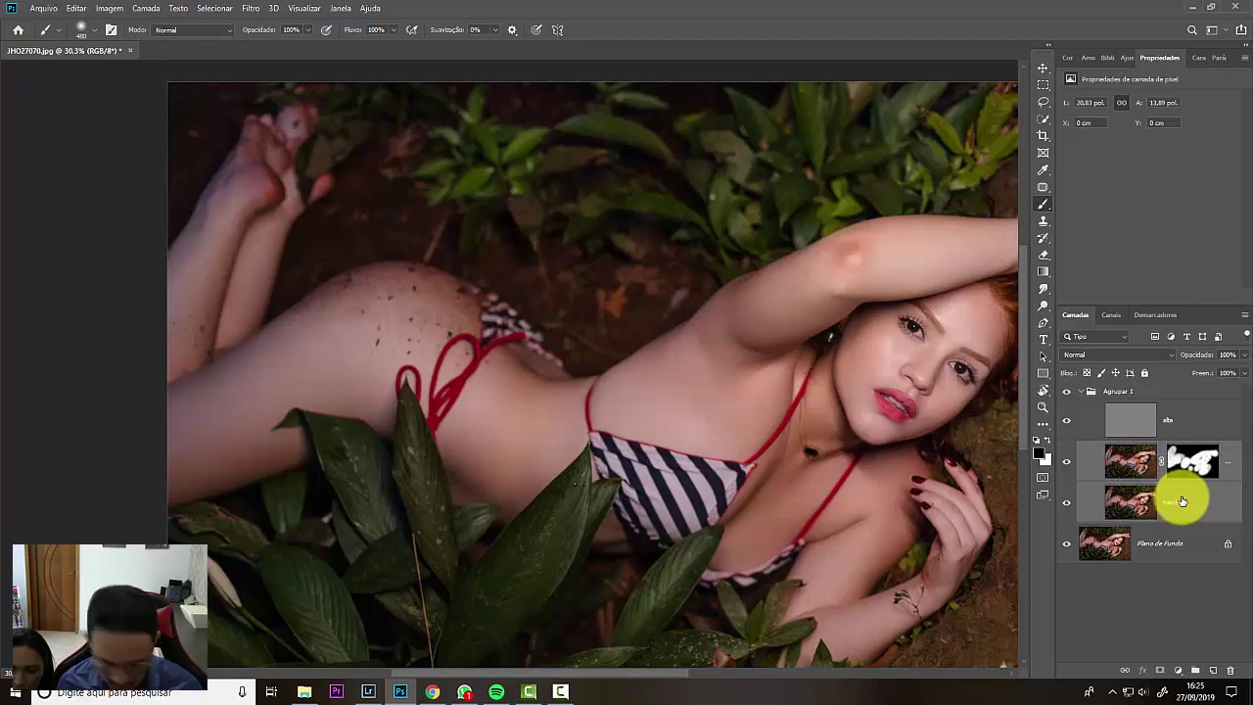
key(ctrl+e)
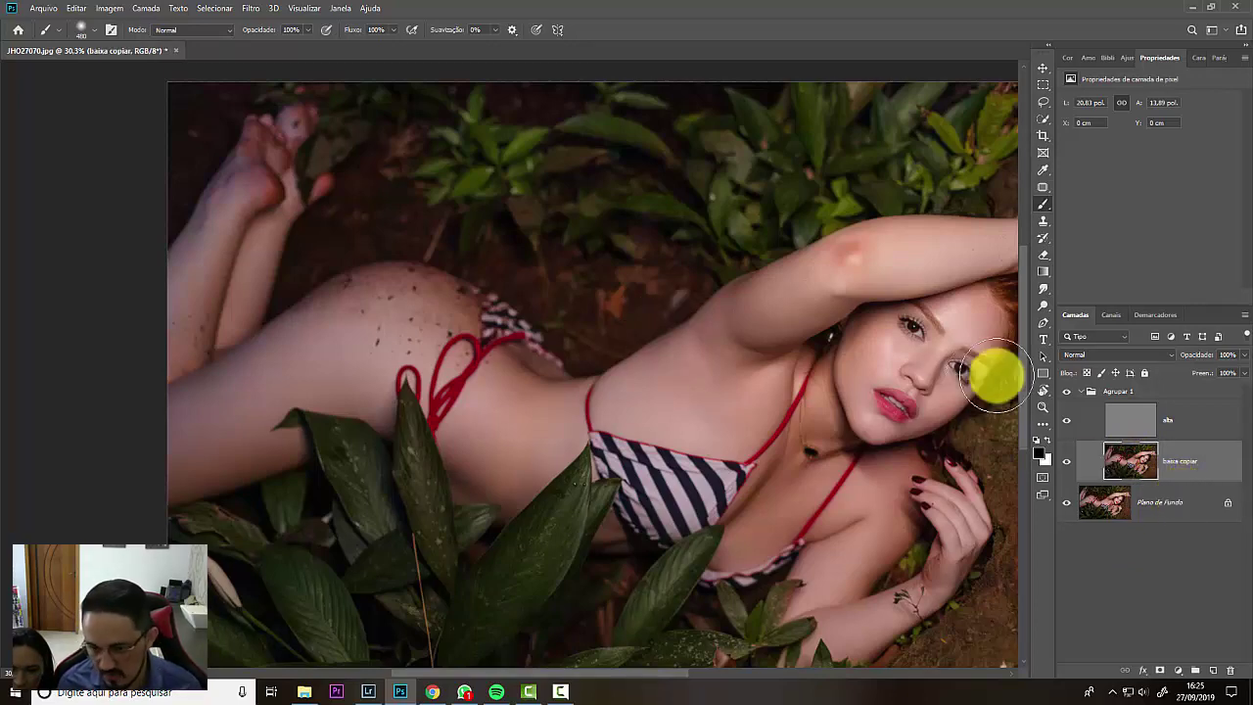
Step: Duplicate the merged low-frequency layer and apply a Gaussian Blur with a 16-pixel radius to the copy
drag(898, 372, 648, 369)
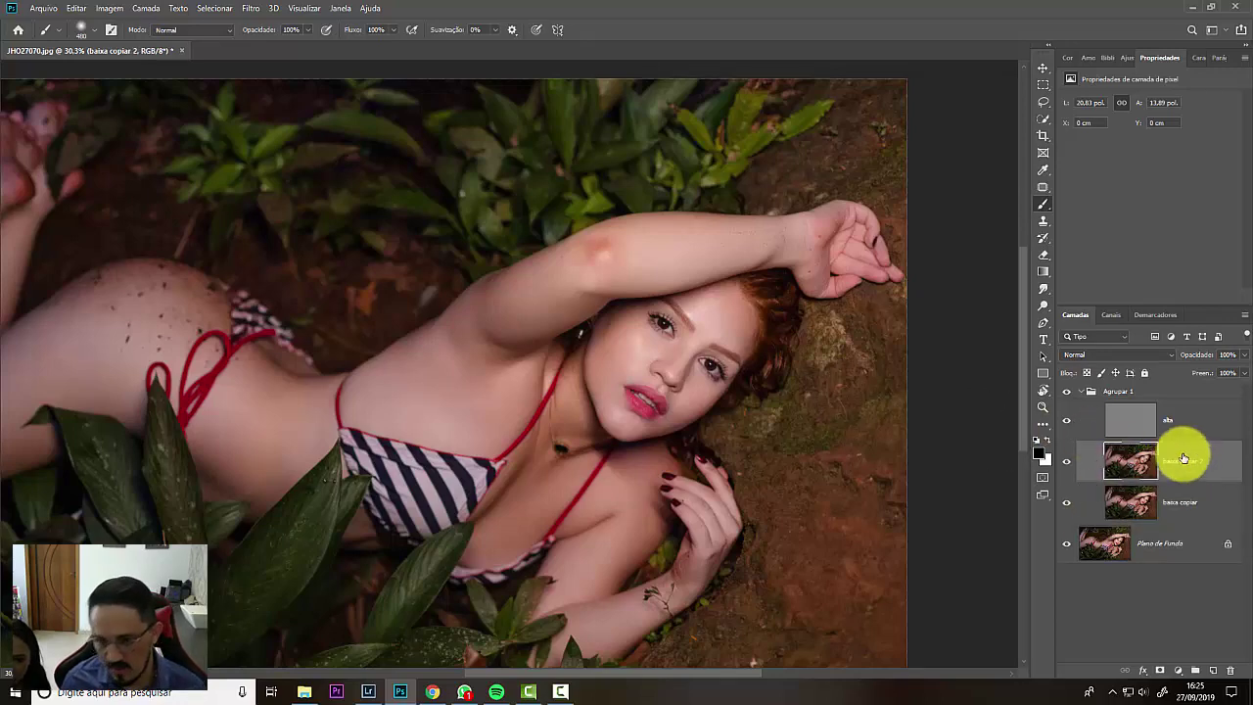
click(253, 9)
mouse_move(314, 160)
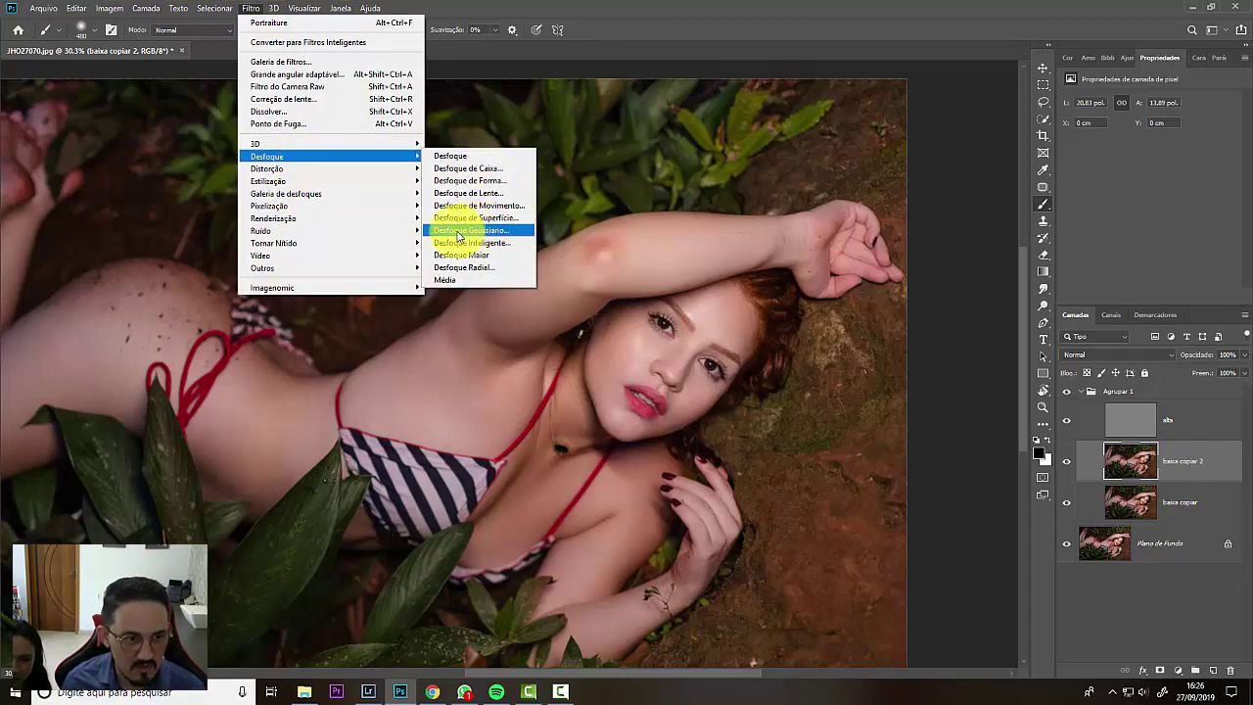
click(458, 232)
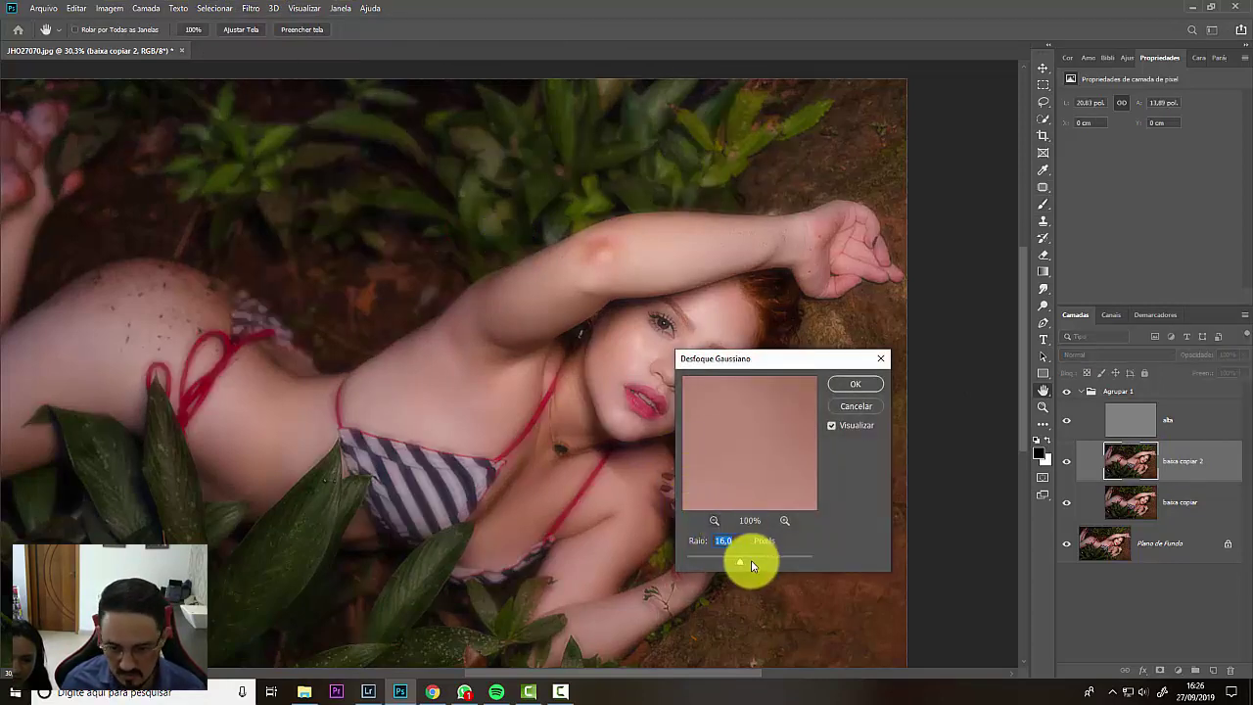
click(865, 389)
Step: Add a black mask to the blurred layer and, with a 128 px brush, paint it white over the armpit and side of the chest
key(b)
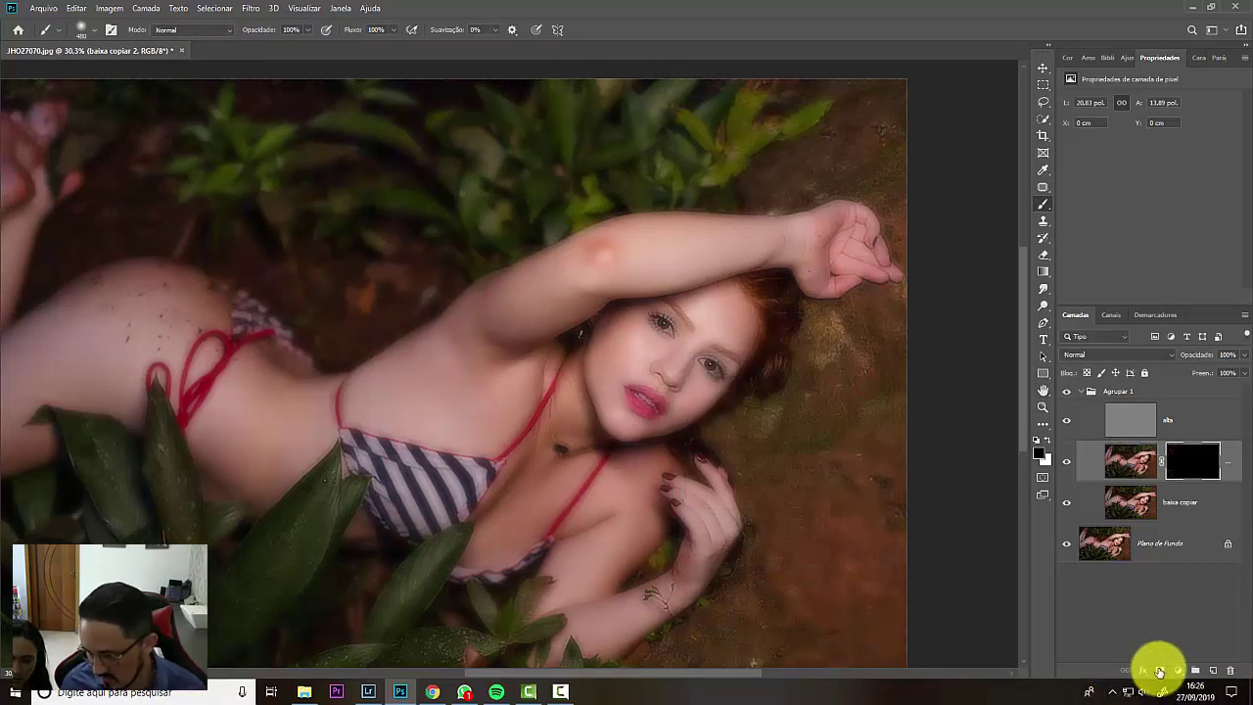
click(1186, 470)
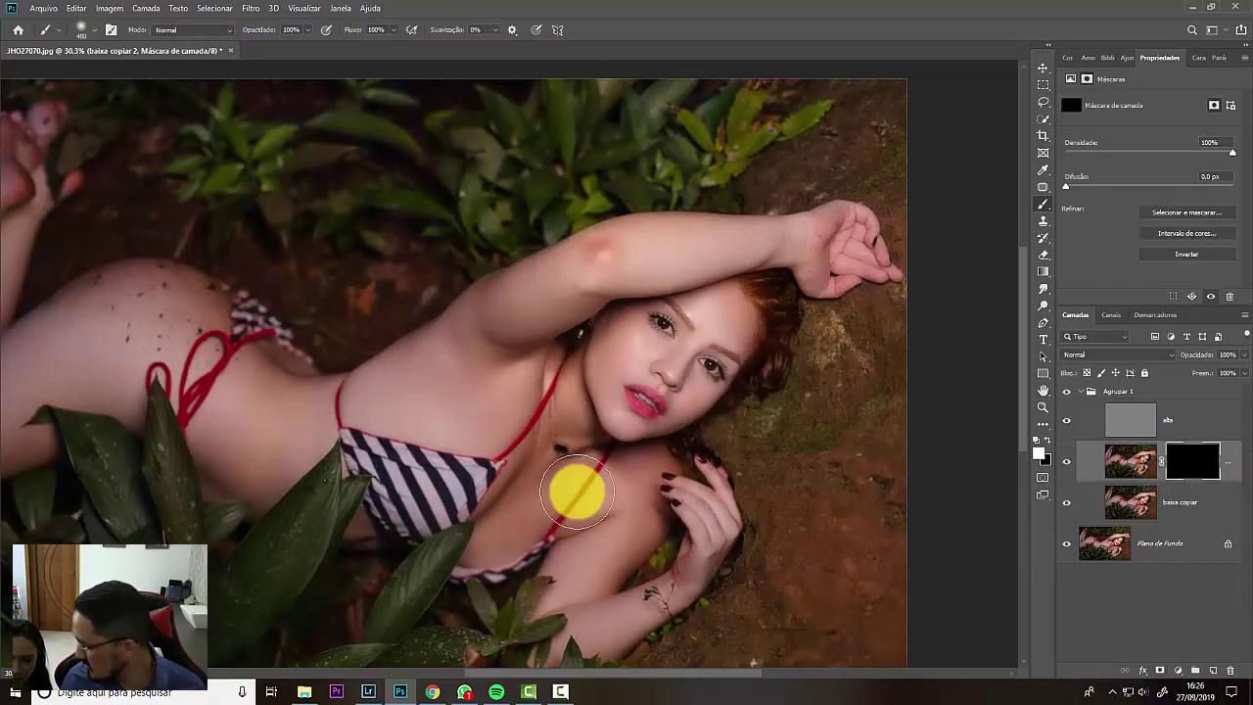
scroll(479, 411, up, 5)
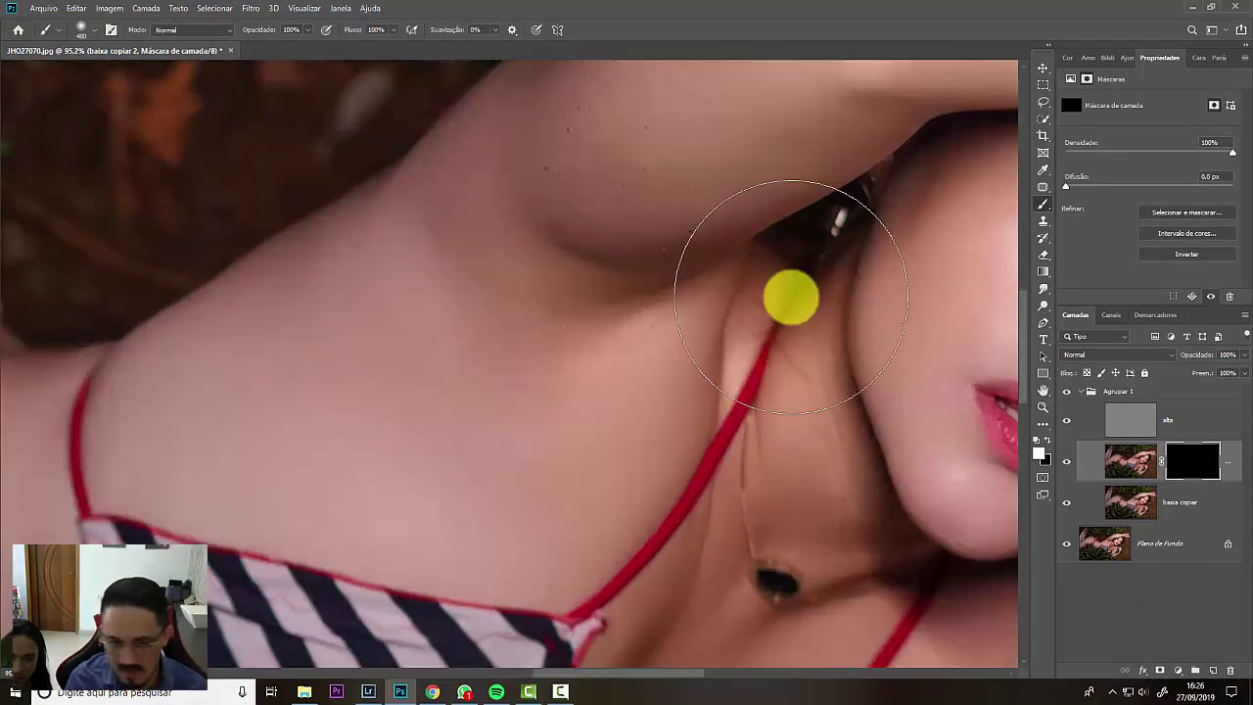
drag(509, 318, 387, 321)
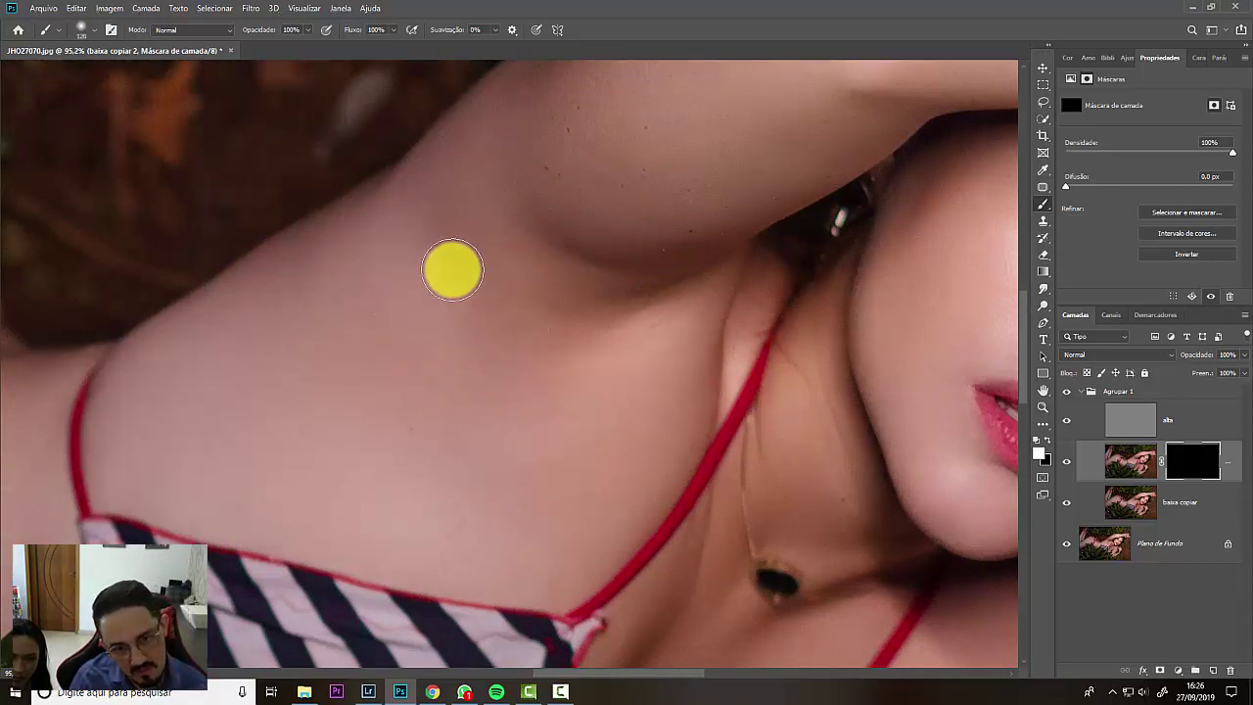
mouse_move(512, 212)
mouse_down()
mouse_move(559, 241)
mouse_move(633, 241)
mouse_up()
drag(569, 299, 556, 316)
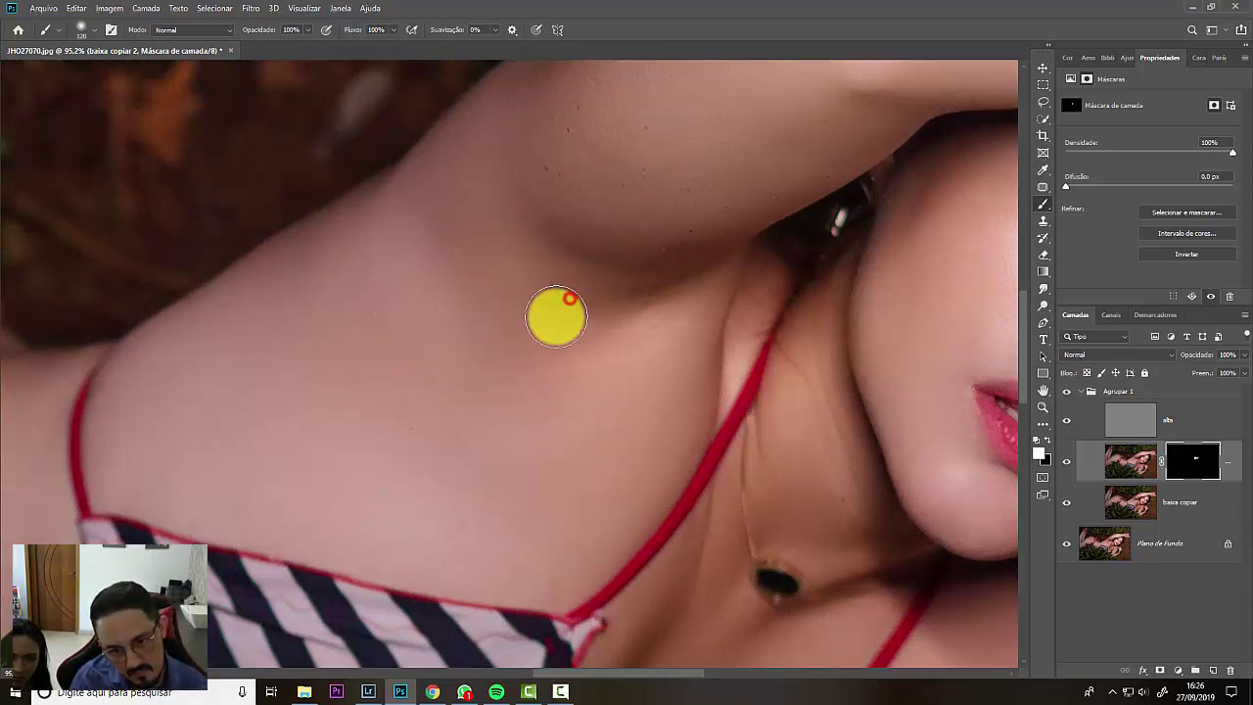
click(642, 337)
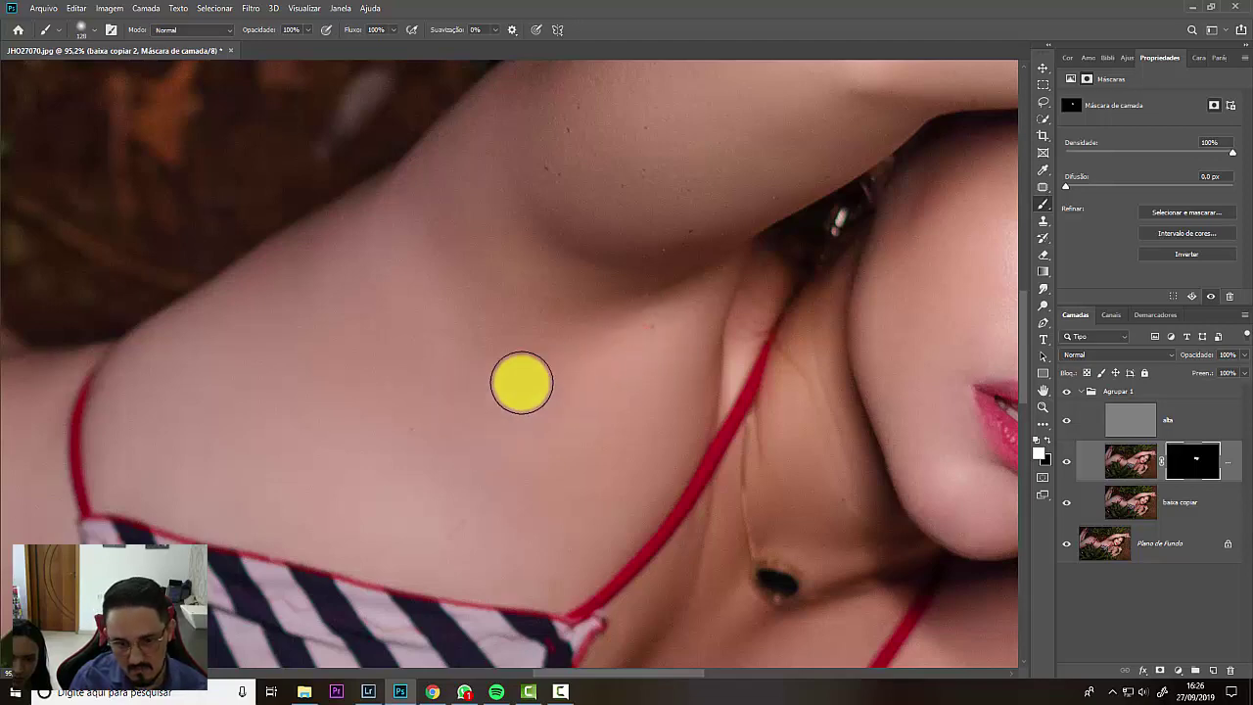
click(283, 355)
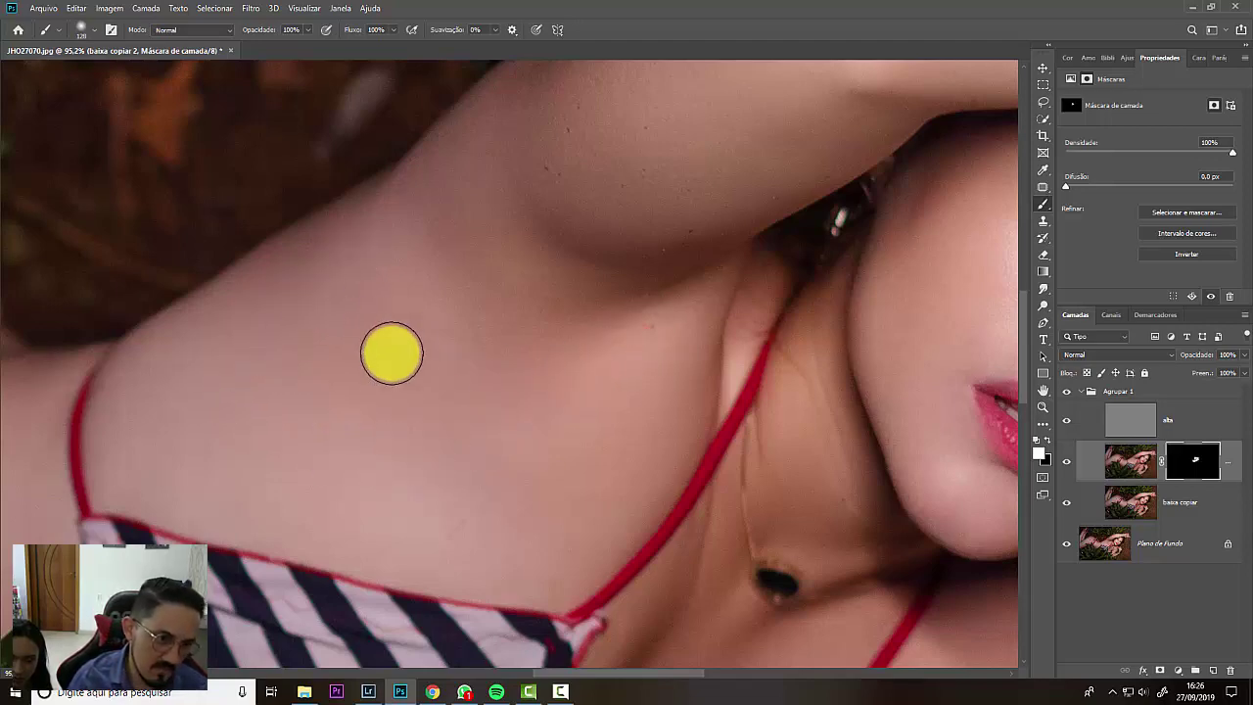
Step: Paint the blurred layer's mask white over the raised upper arm near the elbow
click(748, 264)
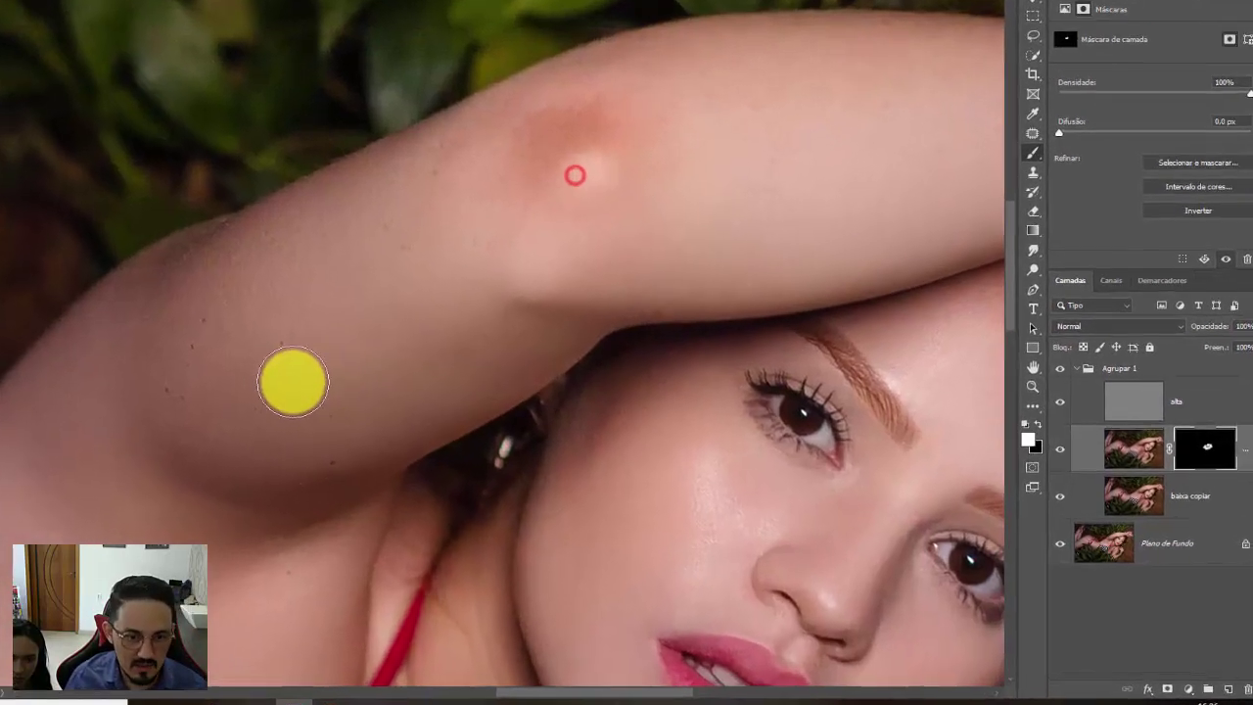
click(467, 352)
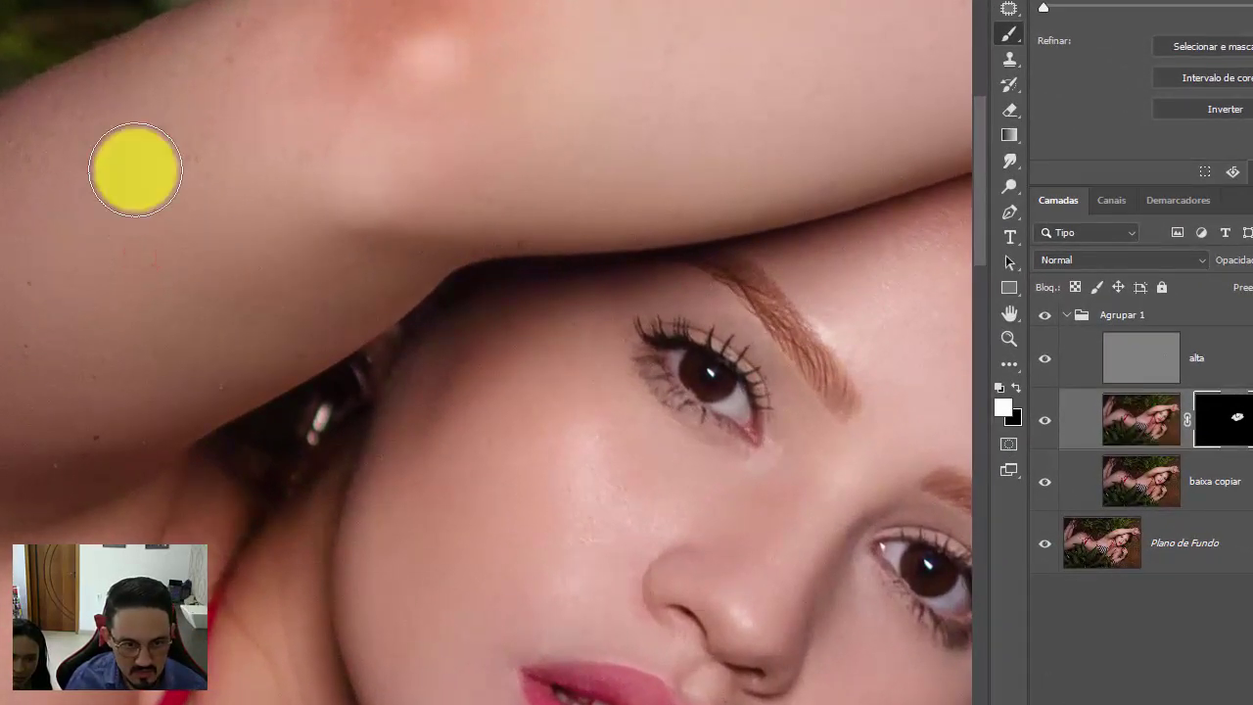
drag(135, 169, 151, 248)
Step: Paint the mask white over the cheek, nose area and forehead to smooth the face
key(space)
mouse_move(613, 487)
mouse_down()
mouse_move(433, 422)
mouse_move(396, 436)
mouse_up()
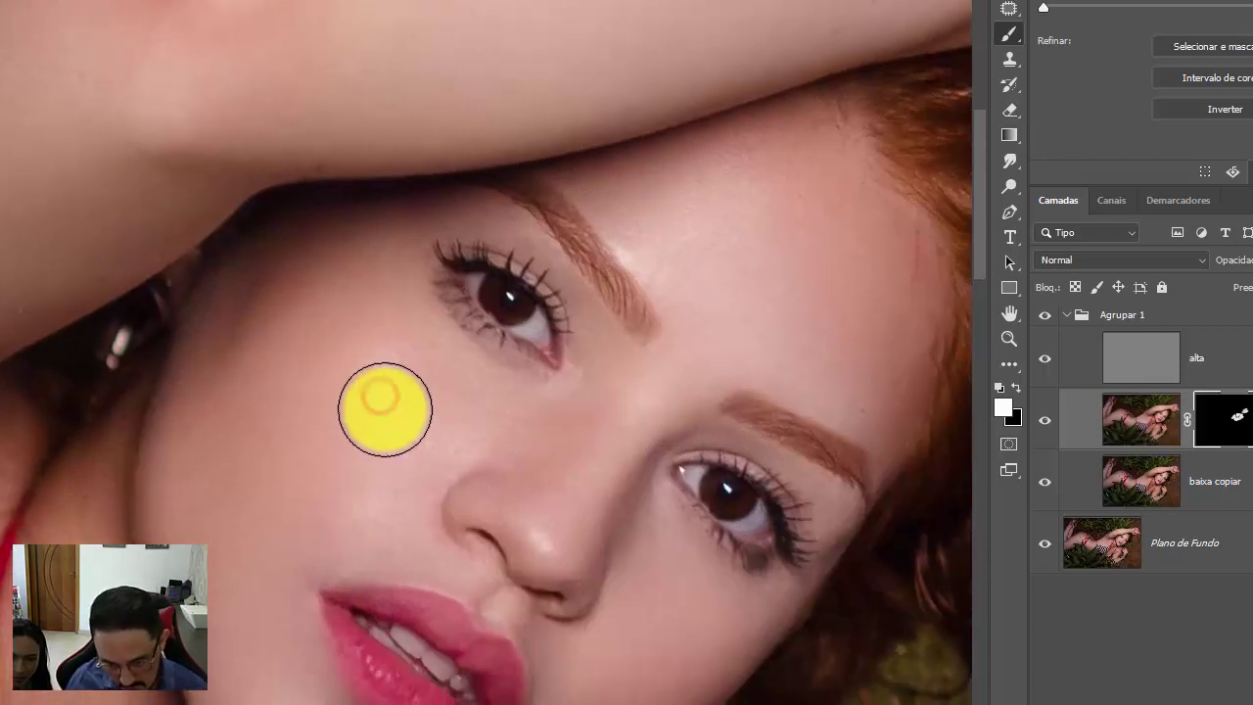
click(557, 516)
click(786, 257)
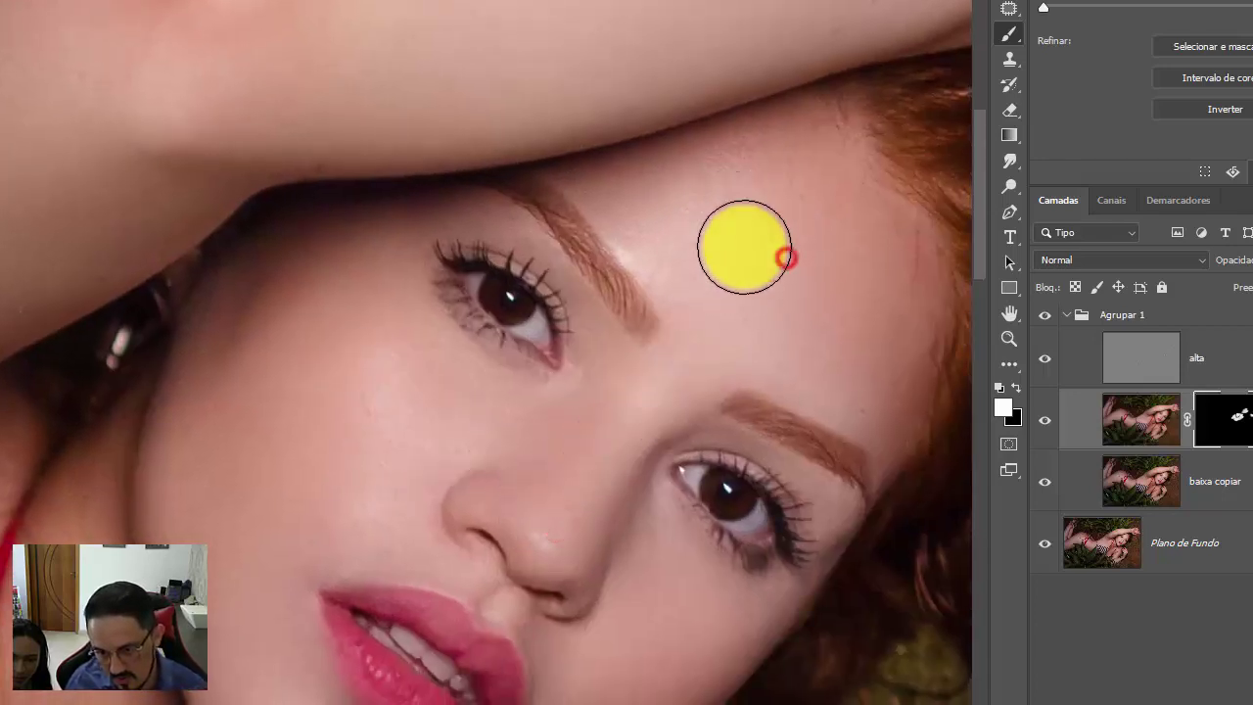
click(472, 459)
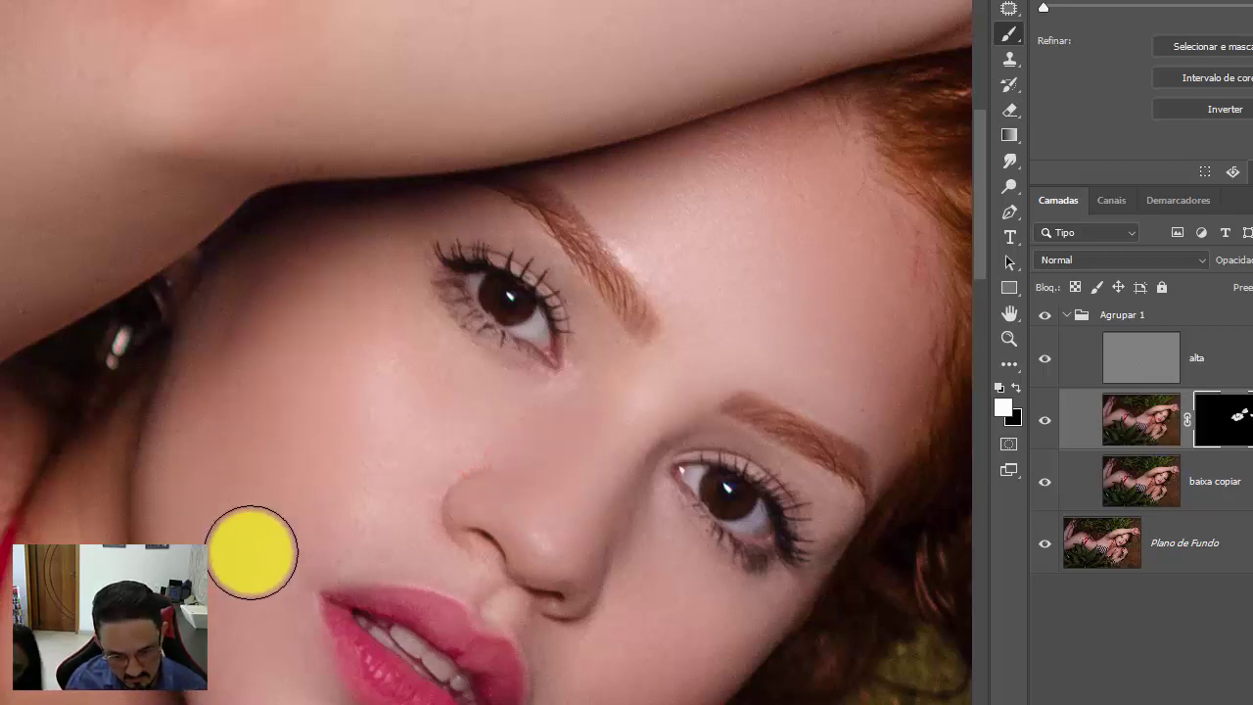
Step: Paint the mask white over the chin, below the lips and across the cheek beside the nose
scroll(303, 196, down, 5)
click(270, 418)
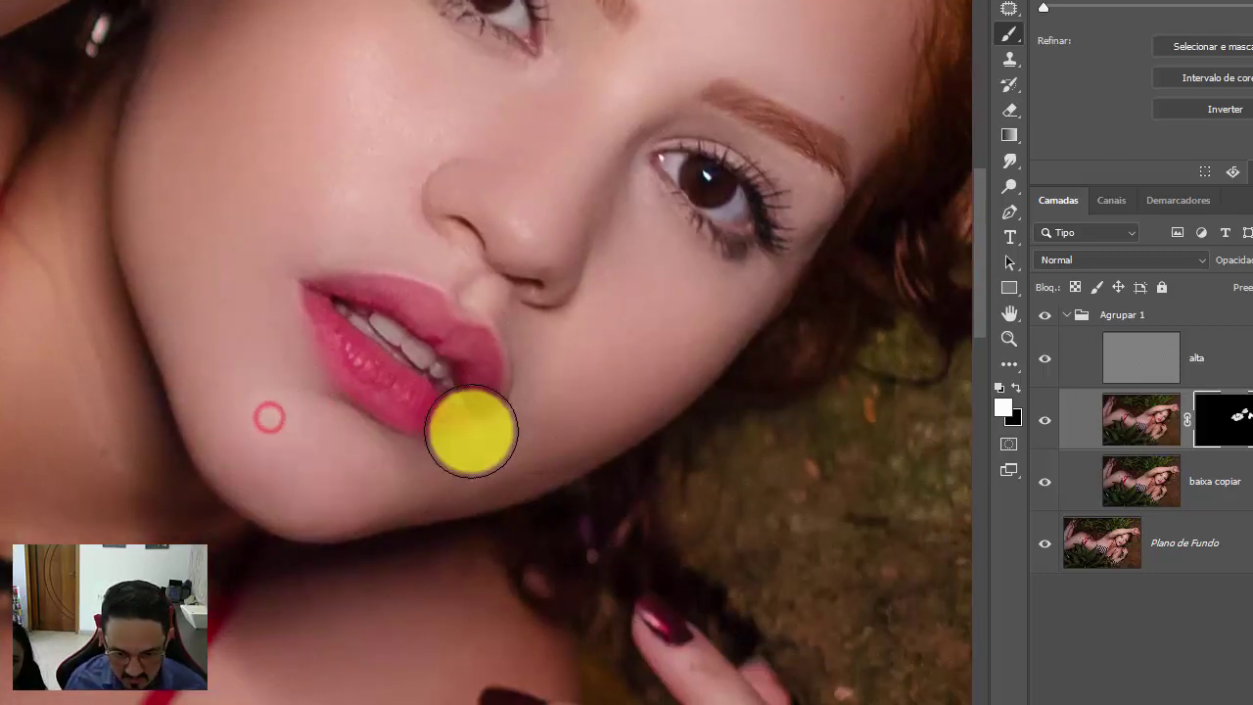
click(622, 322)
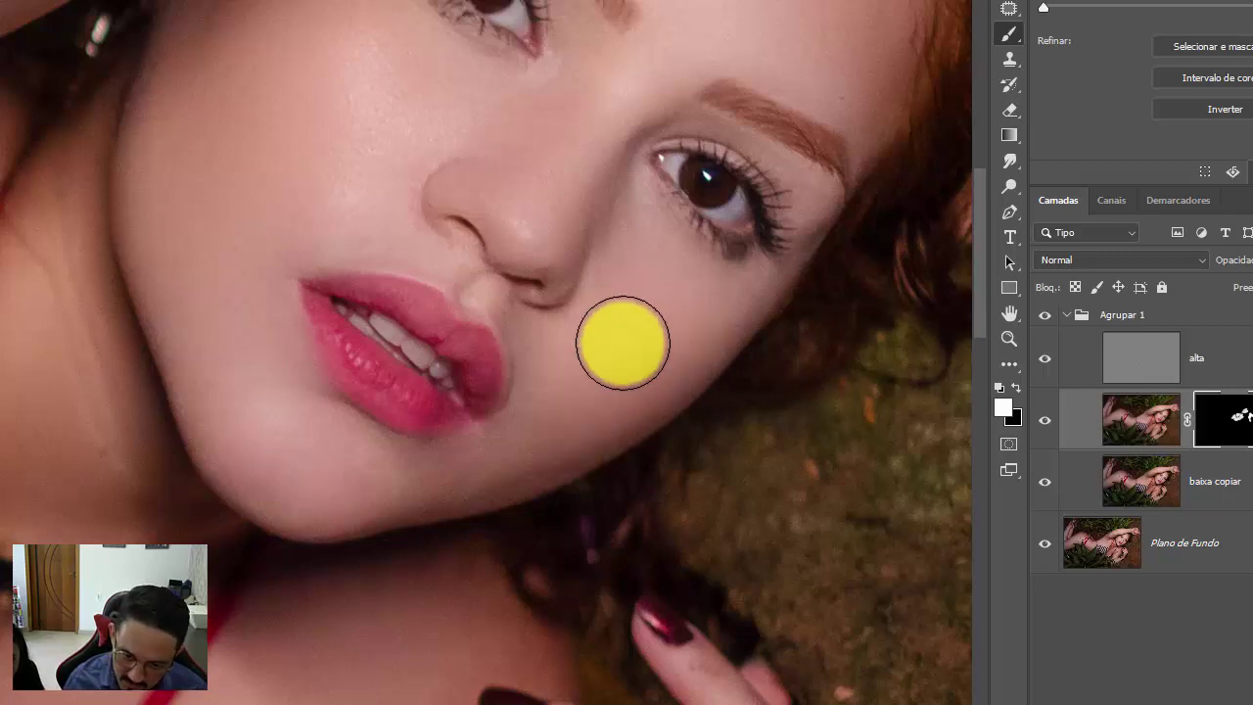
Step: Reduce the brush to 57 px and refine the mask in white around the mouth, chin and jawline
key(alt)
drag(725, 324, 649, 335)
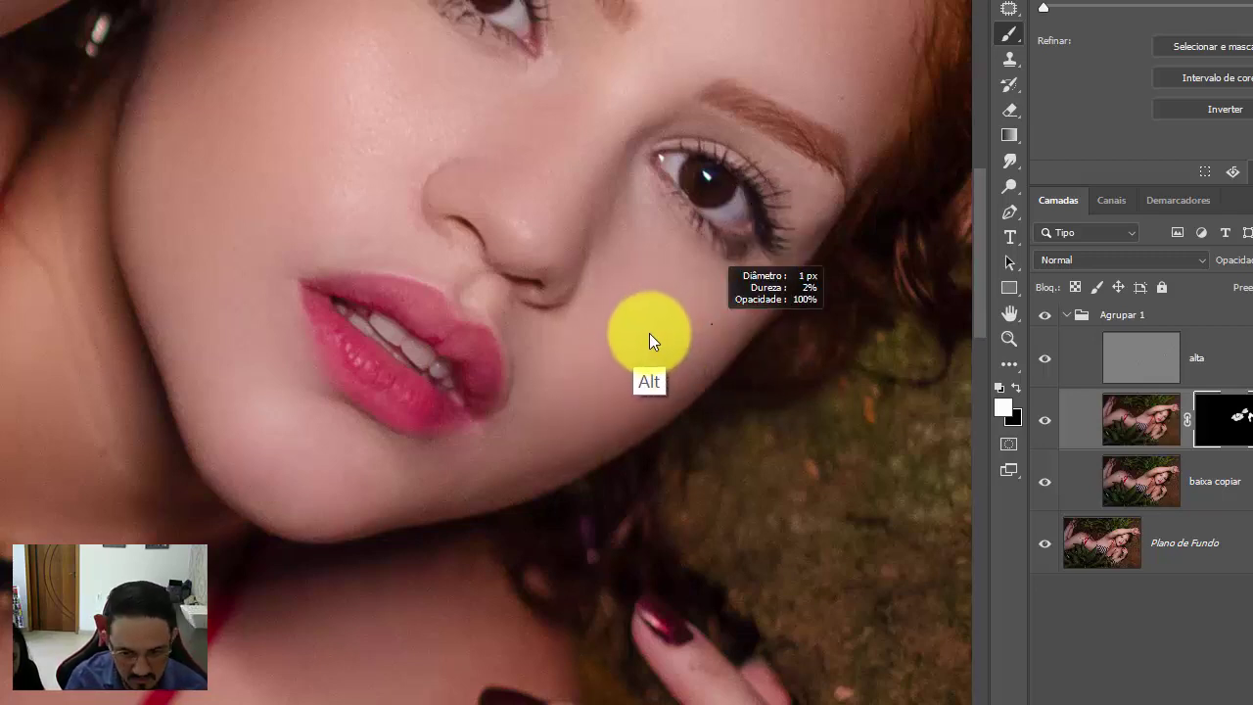
click(333, 446)
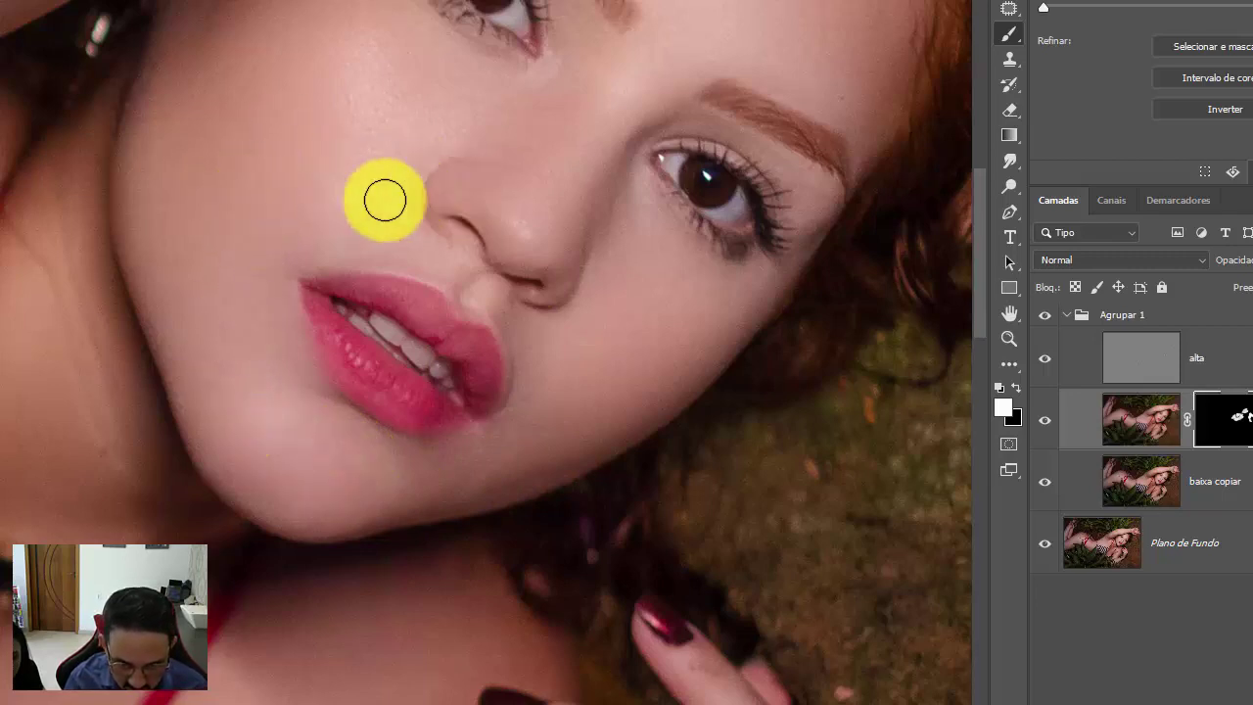
click(356, 478)
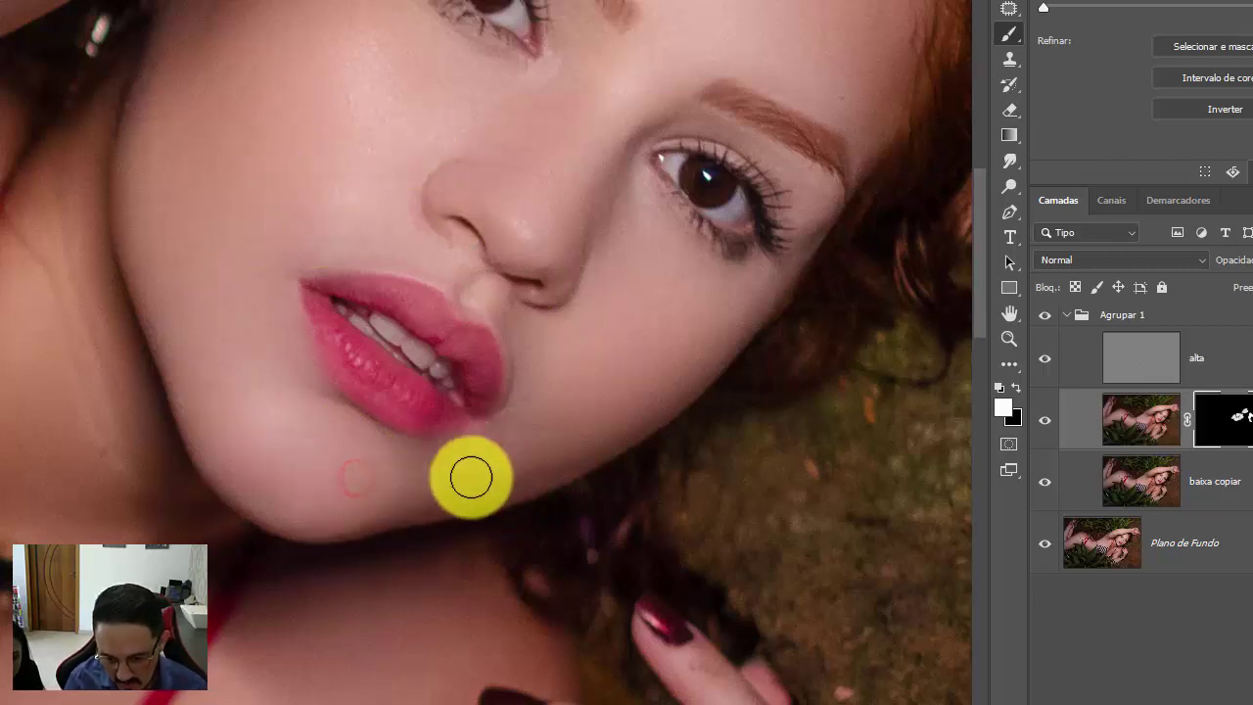
mouse_move(578, 408)
mouse_down()
mouse_move(543, 449)
mouse_move(532, 420)
mouse_move(492, 461)
mouse_up()
click(447, 480)
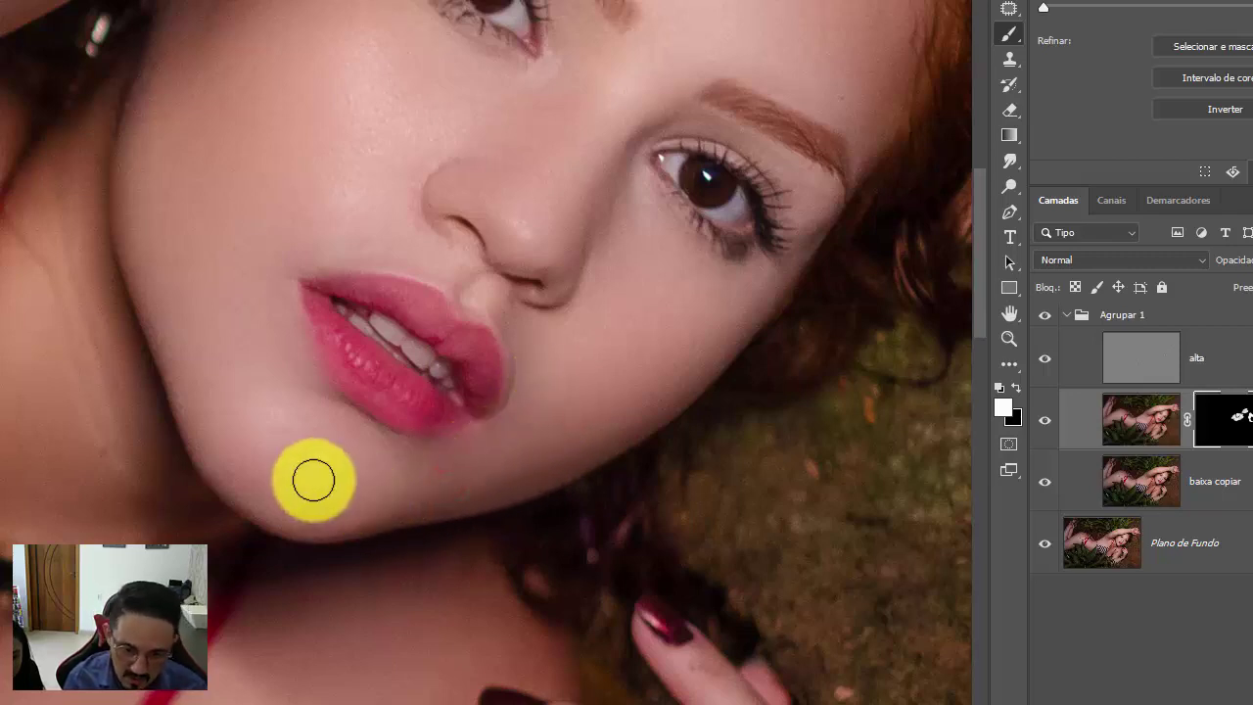
click(312, 480)
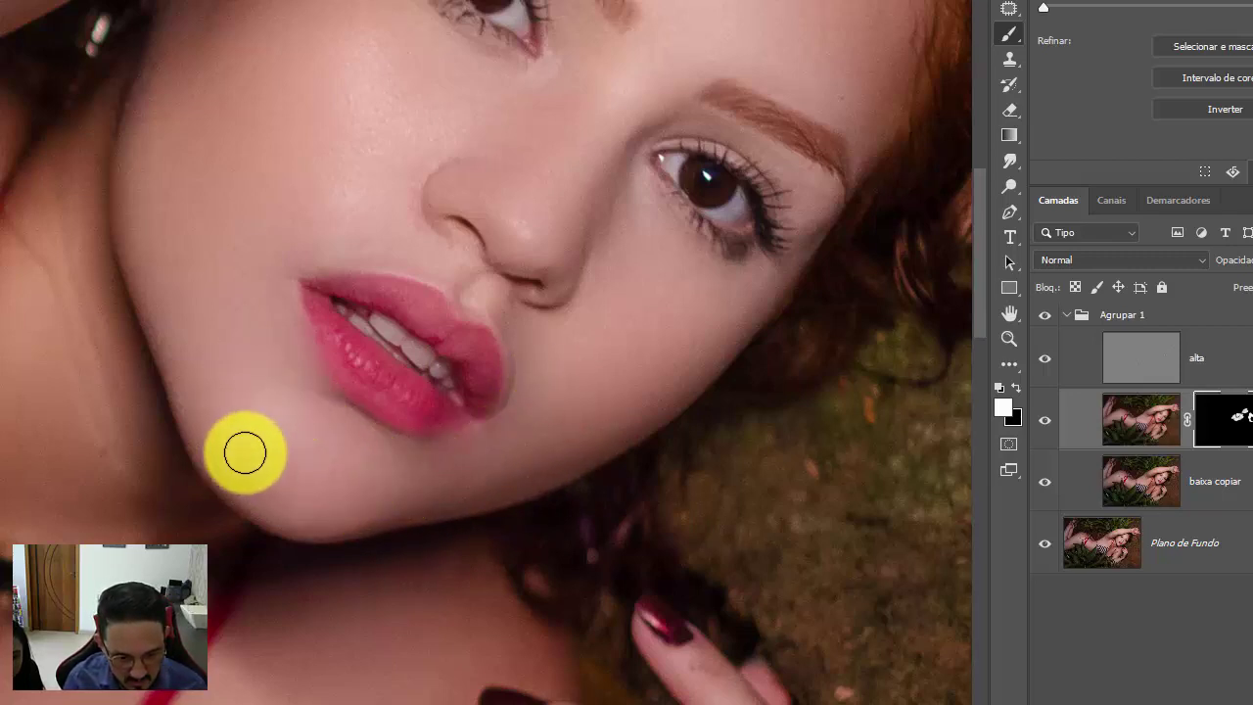
click(428, 481)
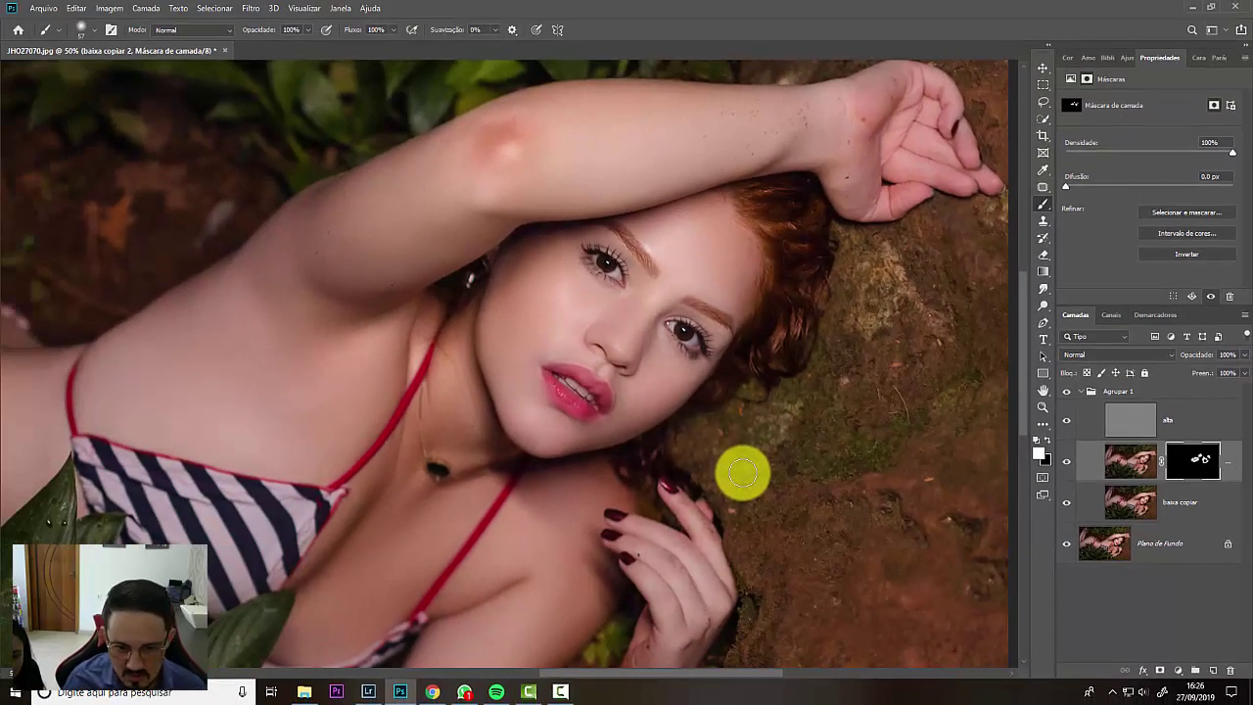
key(ctrl+minus)
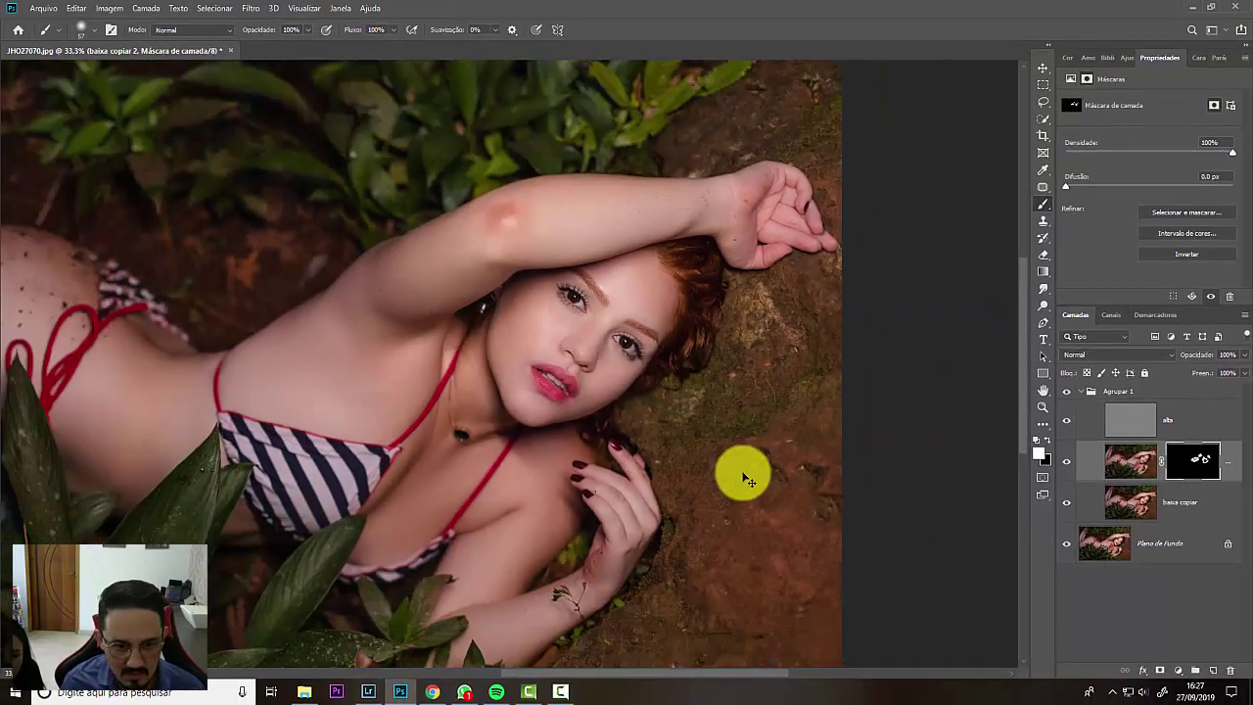
key(ctrl+minus)
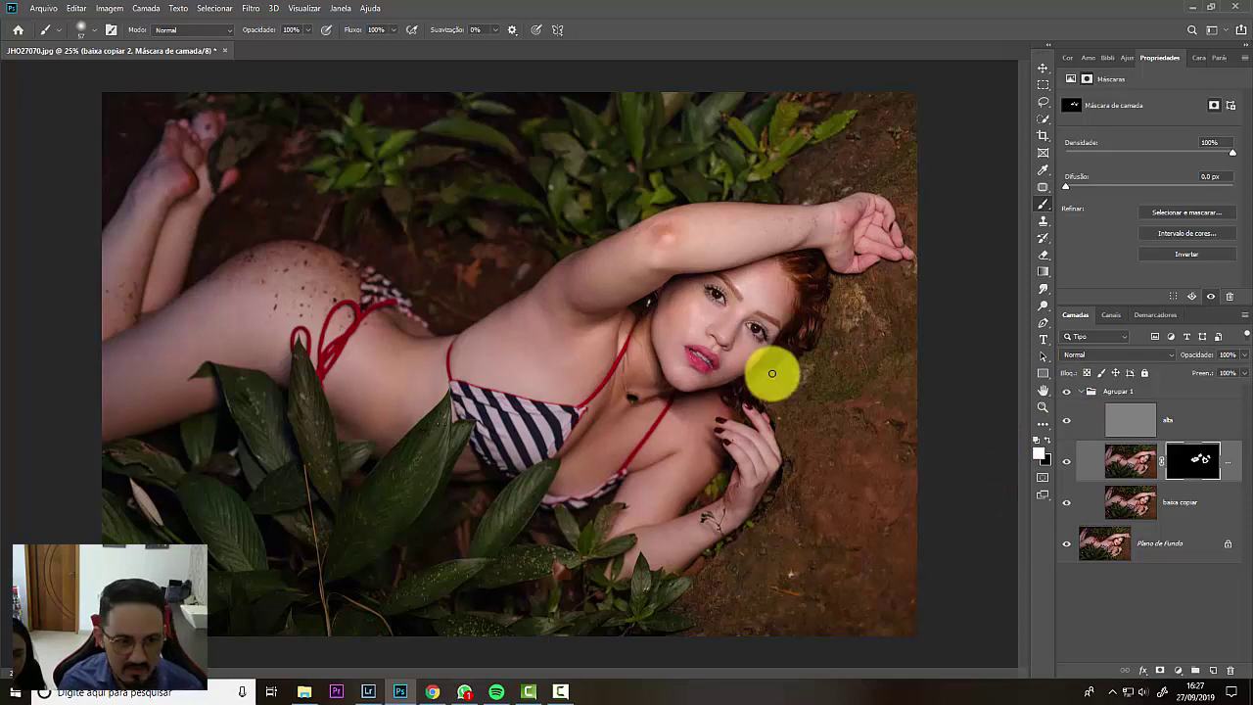
Step: Add a brightening Curves adjustment above the blurred layer with input 117 and output 147, and invert its mask to black
scroll(782, 347, up, 5)
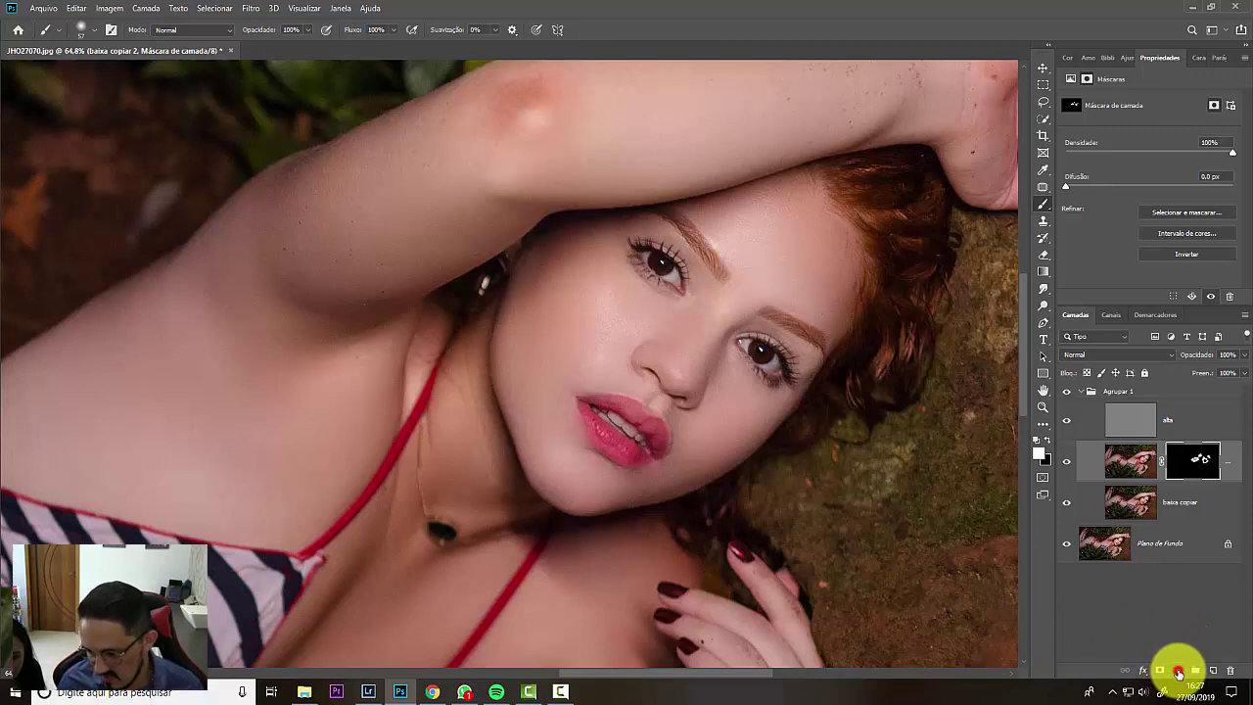
click(1178, 672)
click(1159, 505)
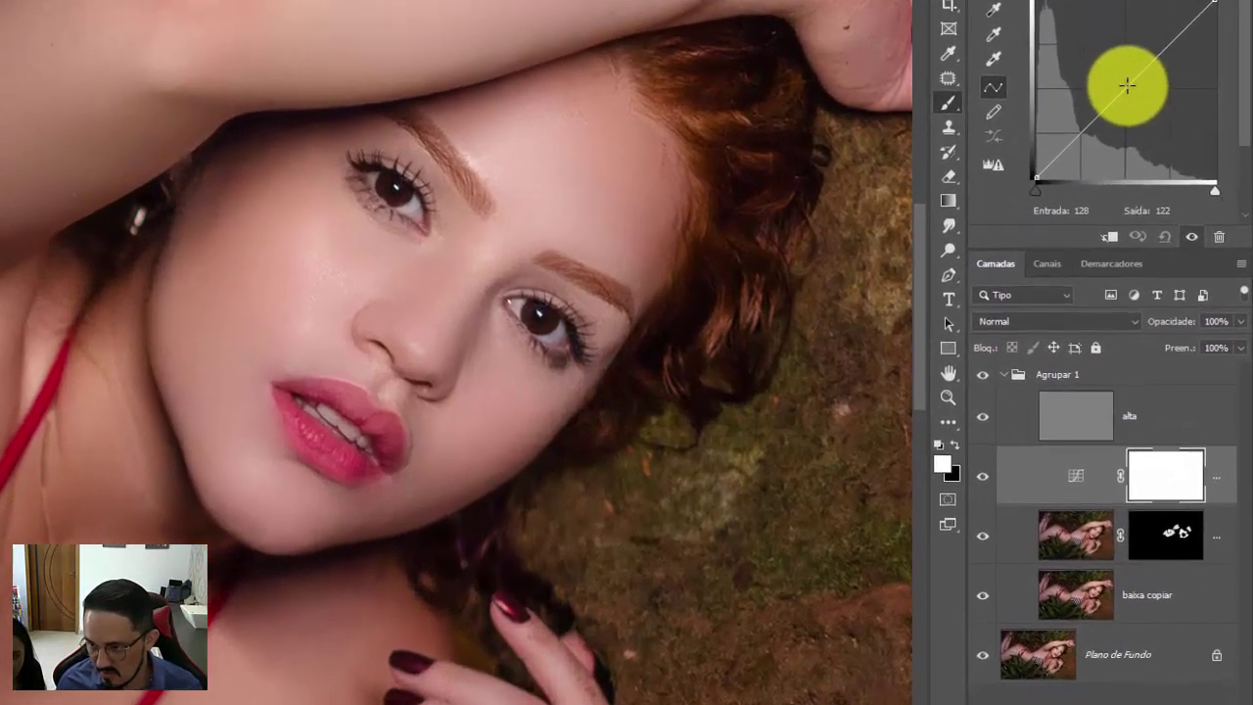
drag(1127, 85, 1117, 75)
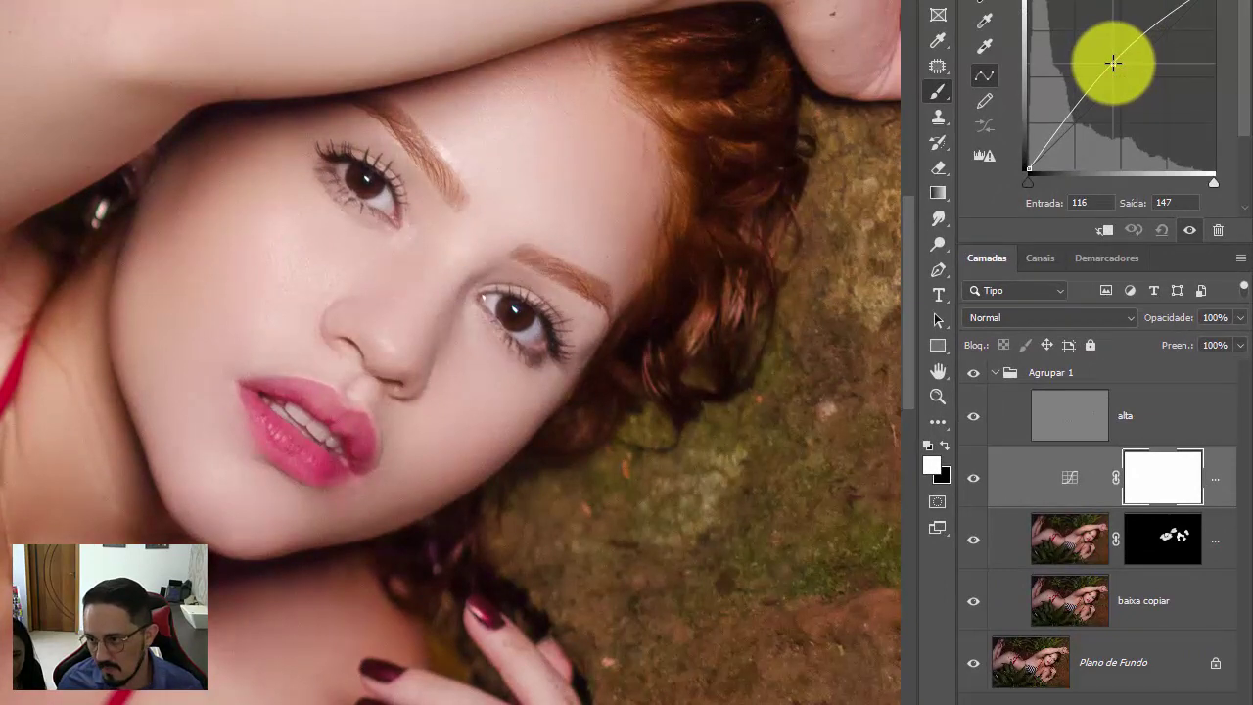
click(1157, 479)
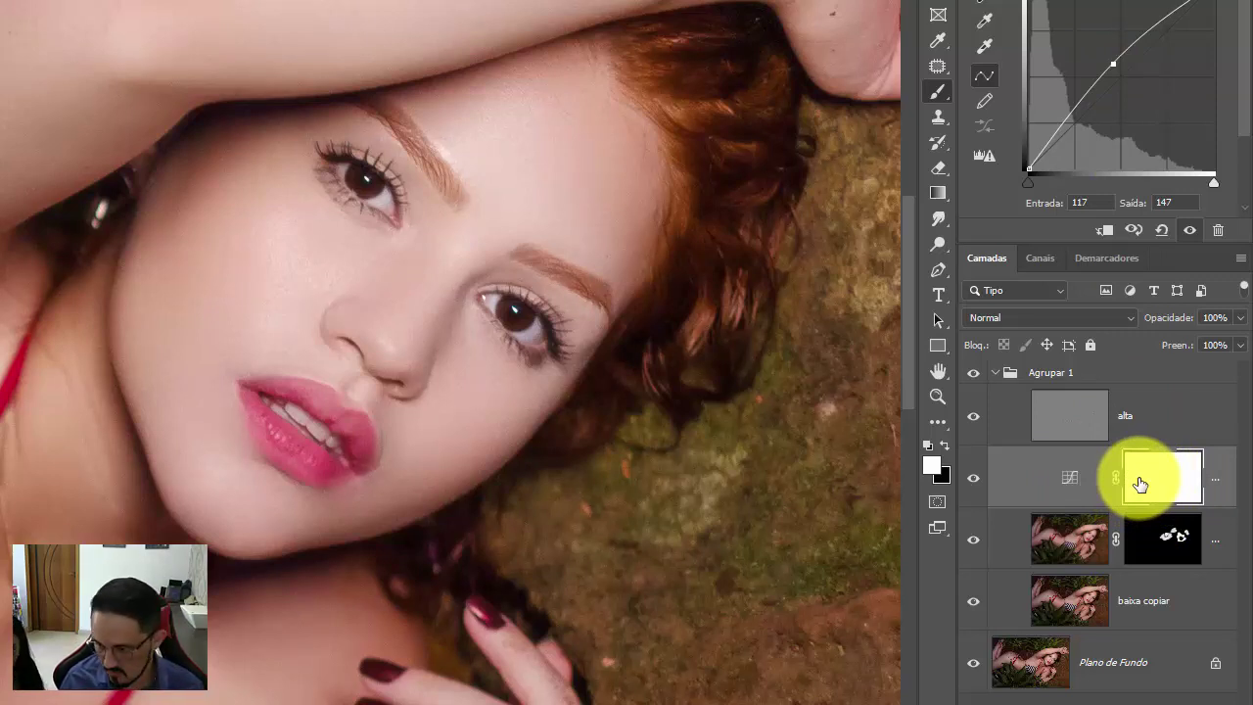
key(ctrl+i)
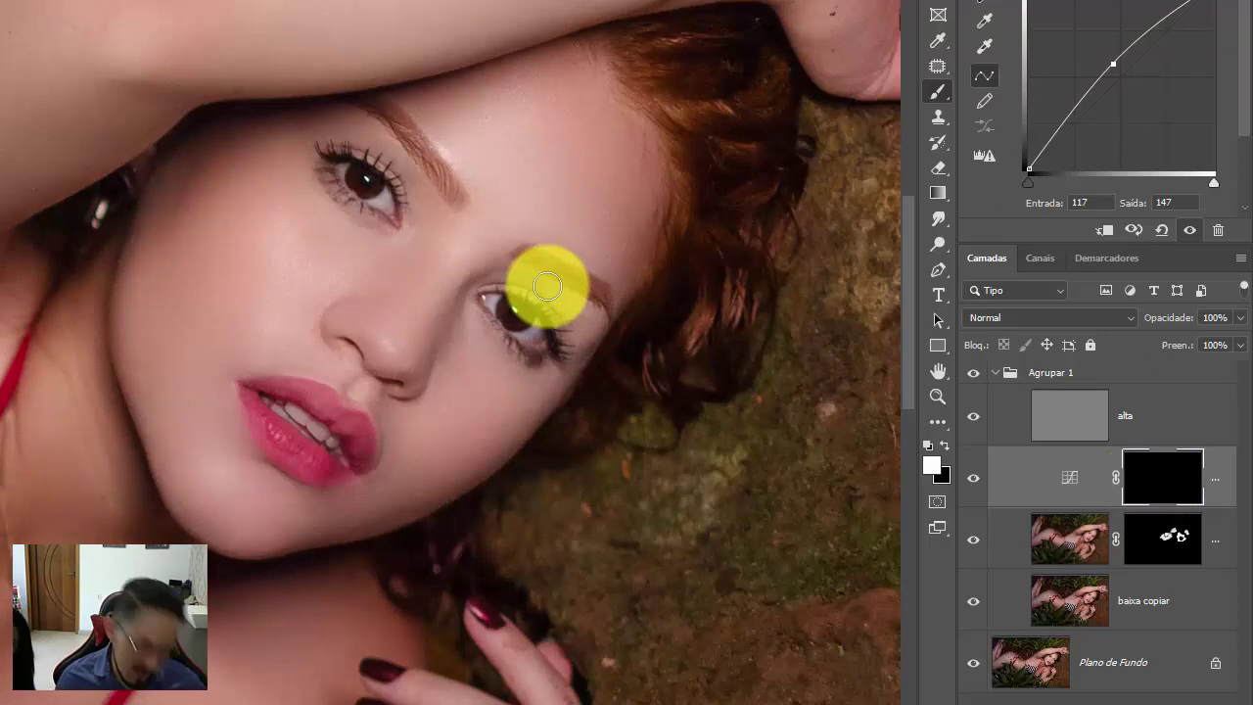
Step: Enlarge the brush and paint the Curves mask white over the forehead and between the eyebrows to lighten them
mouse_move(455, 275)
mouse_down()
mouse_move(539, 289)
mouse_move(521, 288)
mouse_up()
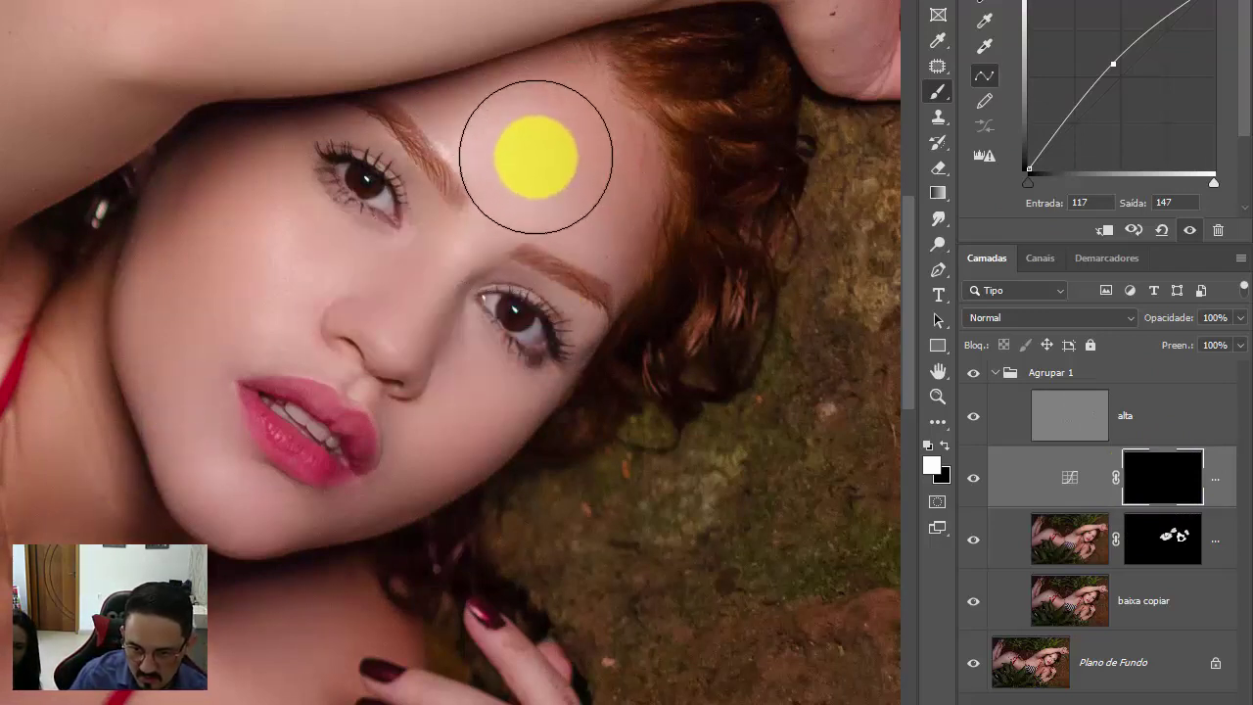
mouse_move(535, 155)
mouse_down()
mouse_move(553, 161)
mouse_move(439, 217)
mouse_move(491, 218)
mouse_up()
click(498, 217)
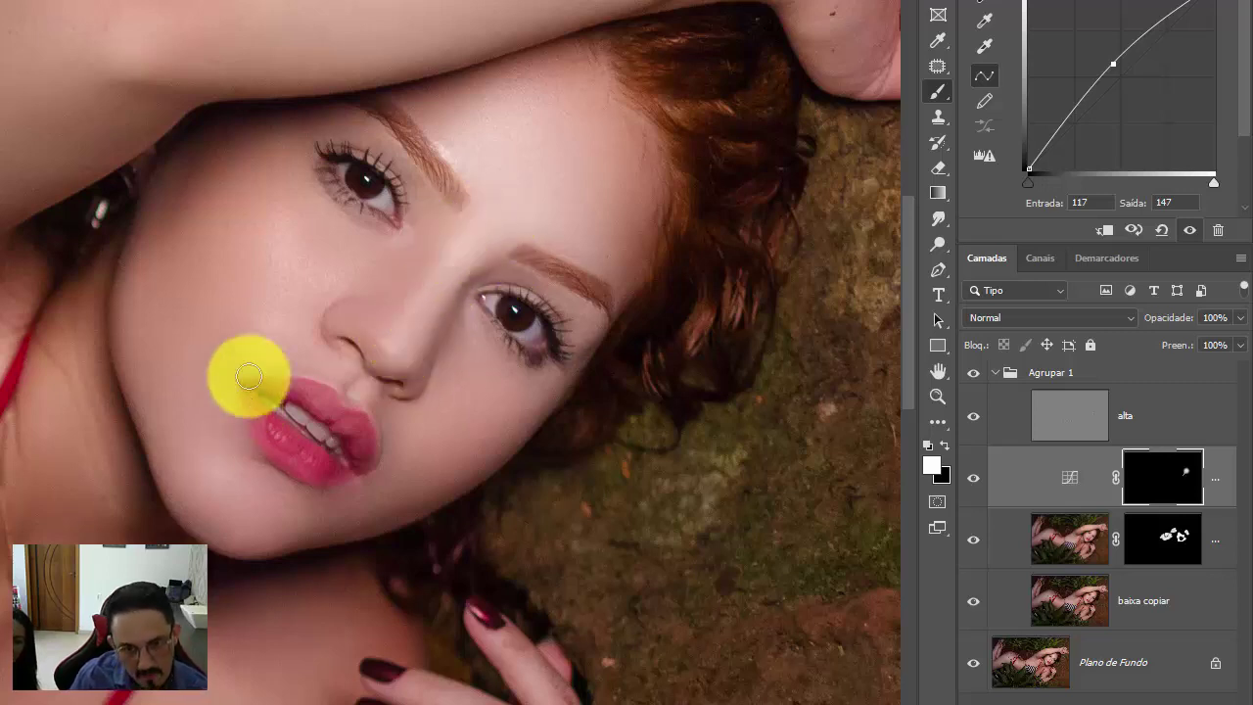
Step: Paint the Curves mask white over both cheeks, above the upper lip and on the chin to lighten them
drag(242, 289, 284, 295)
click(264, 207)
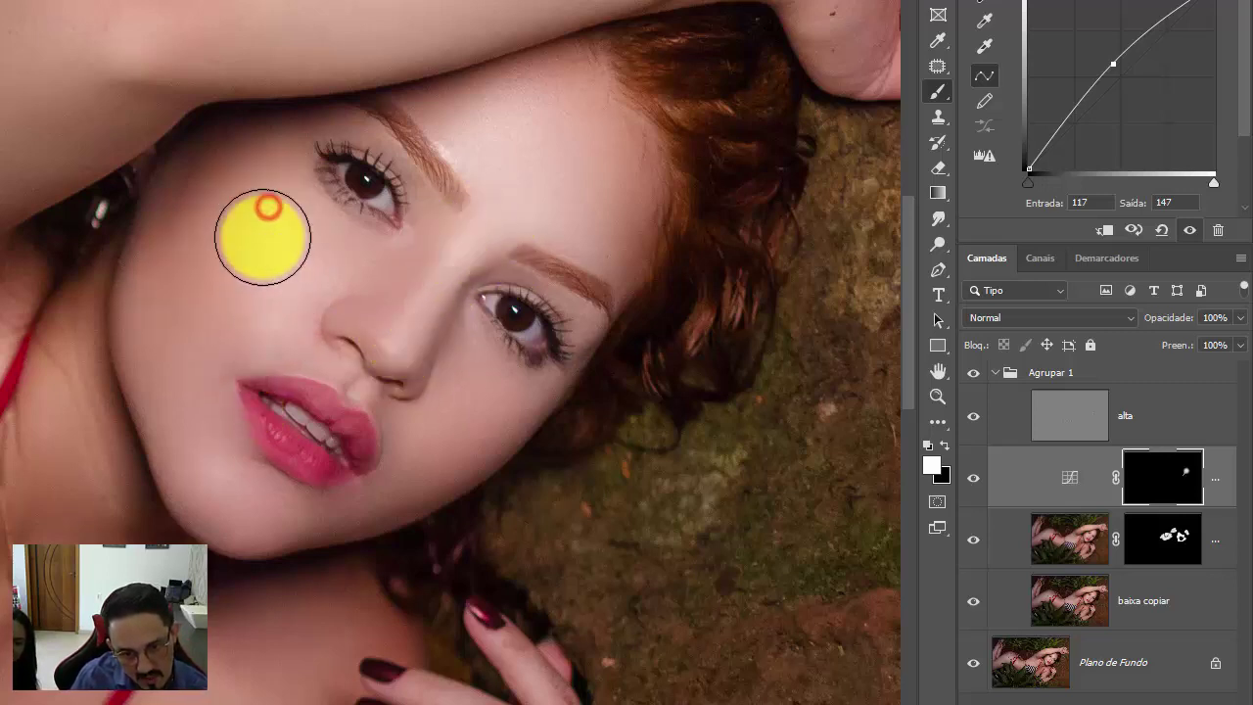
click(495, 417)
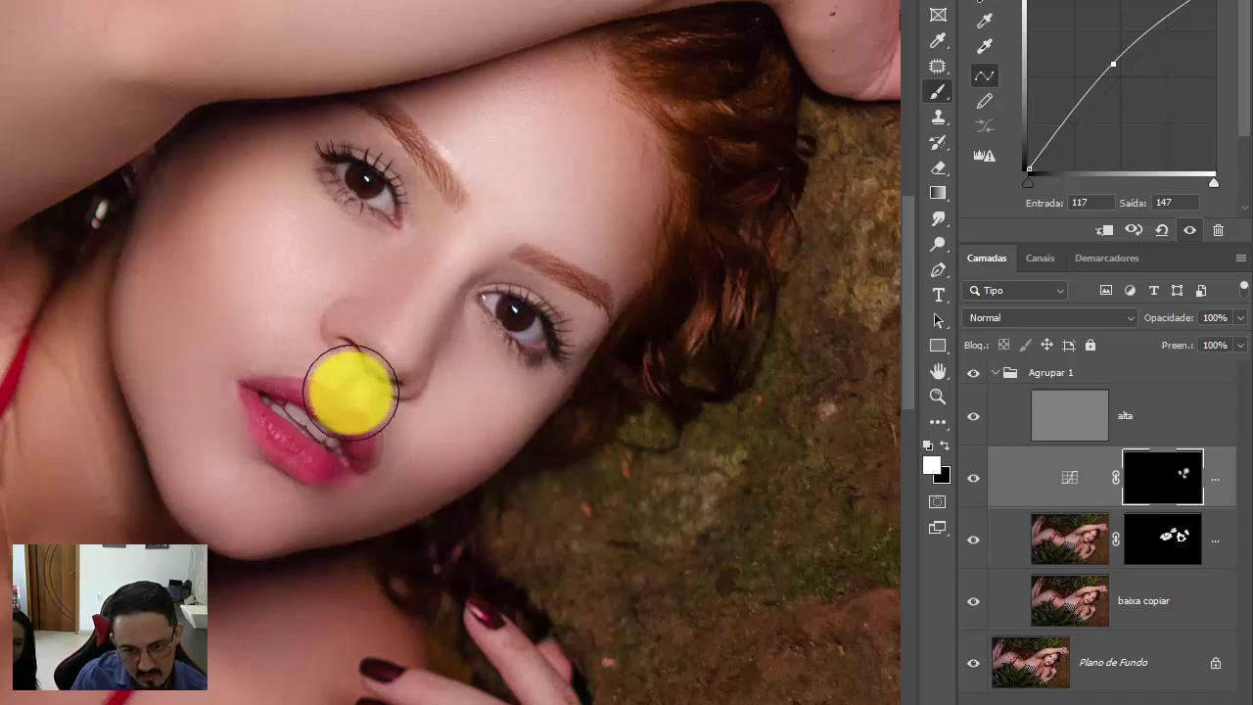
click(360, 377)
click(257, 507)
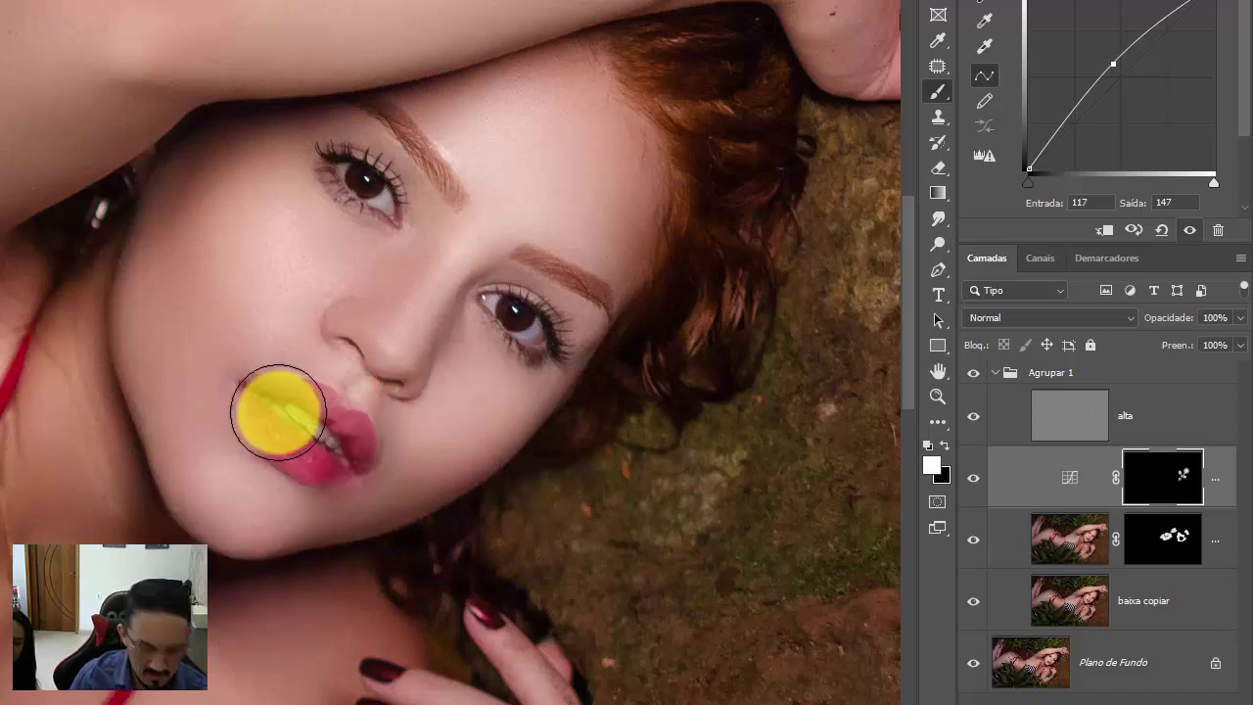
Step: Reduce the brush and paint the Curves mask white over the irises and whites of both eyes
key(z)
drag(376, 103, 802, 452)
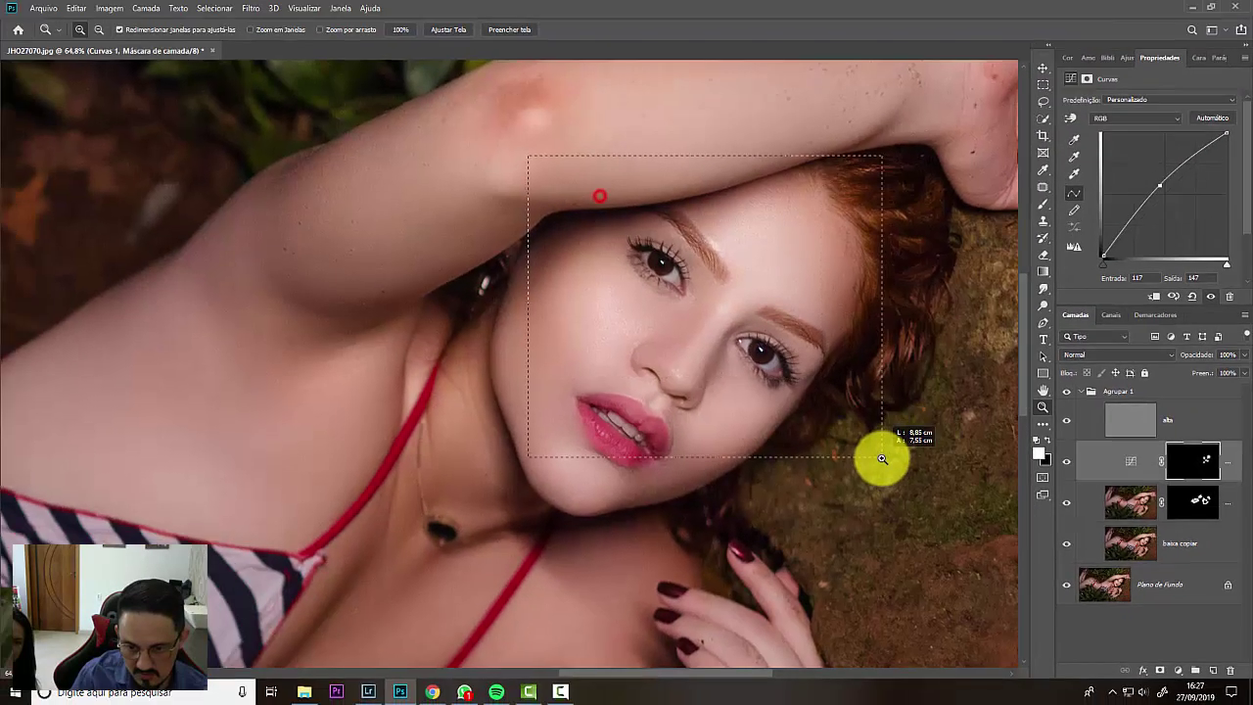
drag(242, 149, 754, 605)
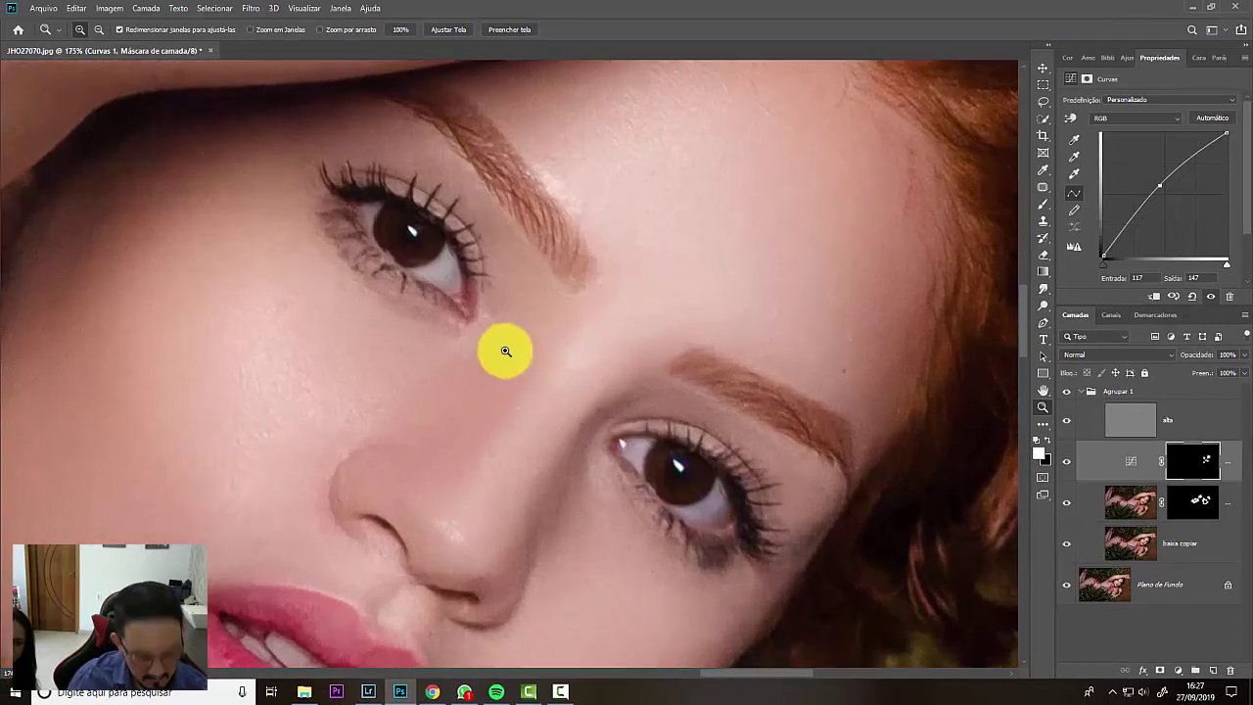
key(b)
drag(509, 284, 406, 287)
click(368, 229)
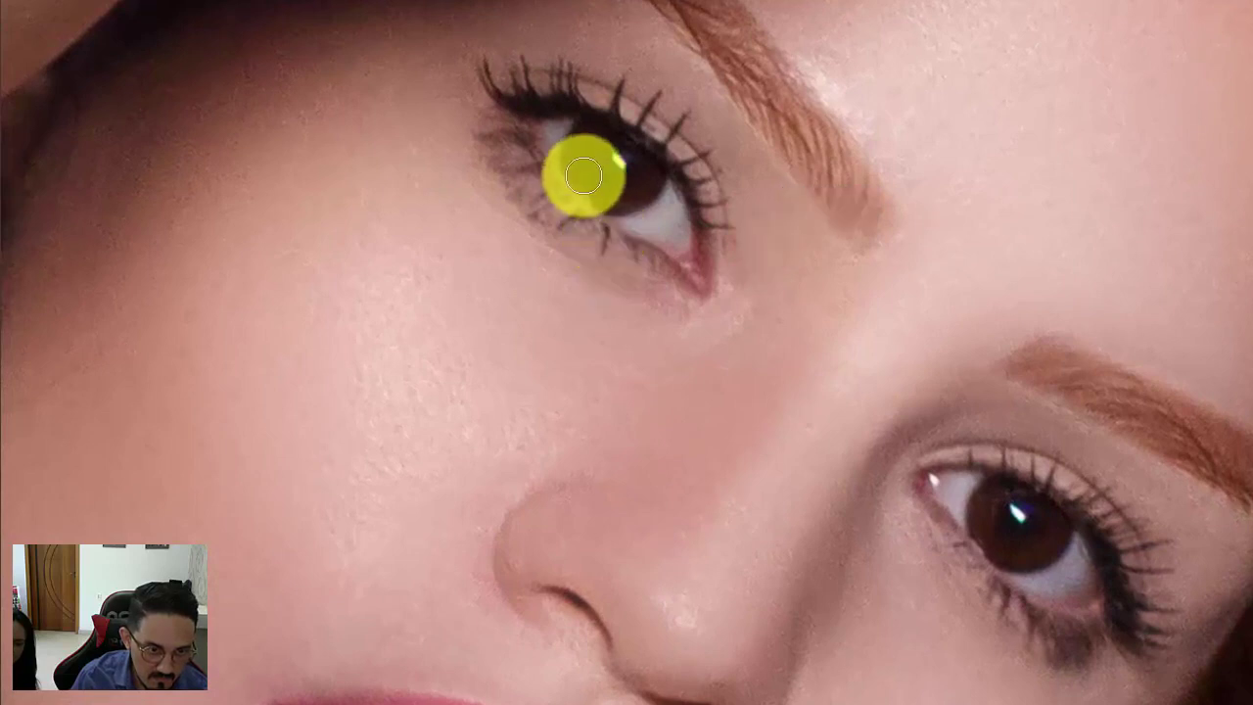
mouse_move(584, 174)
mouse_down()
mouse_move(621, 199)
mouse_move(640, 182)
mouse_move(592, 181)
mouse_move(597, 158)
mouse_move(607, 189)
mouse_move(644, 181)
mouse_move(592, 181)
mouse_move(593, 142)
mouse_move(604, 191)
mouse_up()
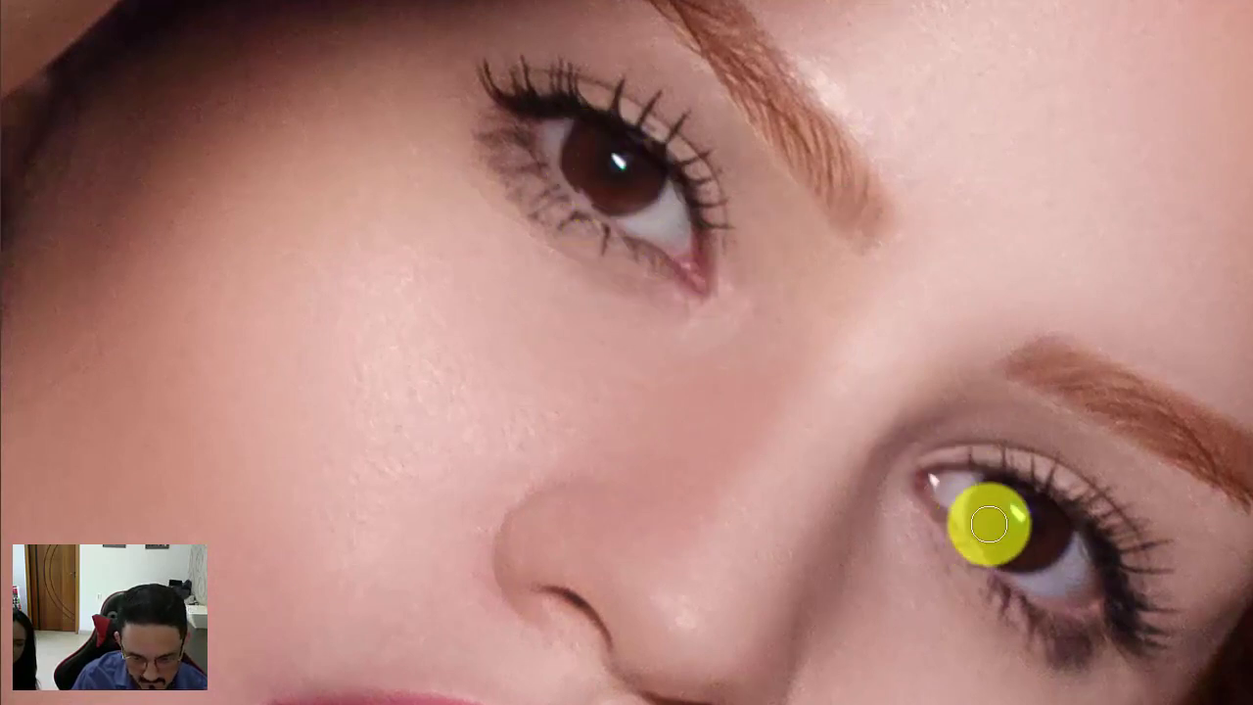
mouse_move(991, 516)
mouse_down()
mouse_move(998, 544)
mouse_move(1055, 541)
mouse_move(995, 553)
mouse_up()
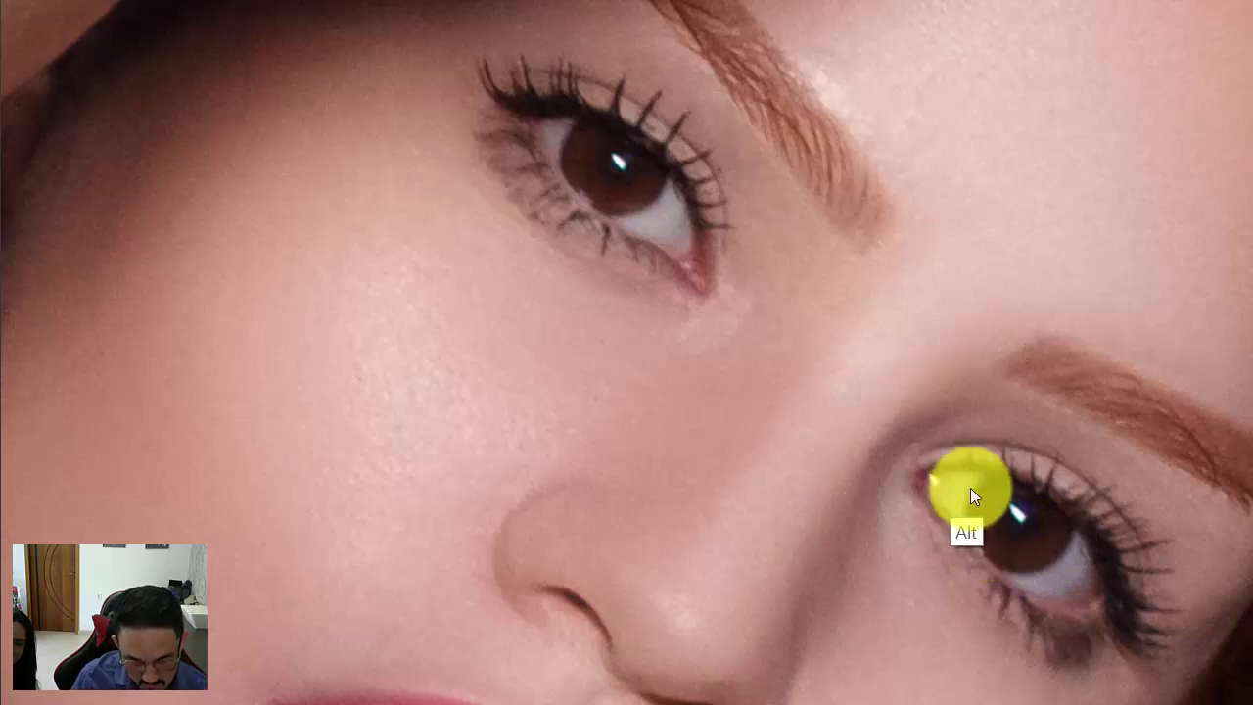
mouse_move(968, 472)
mouse_down()
mouse_move(1001, 507)
mouse_move(990, 507)
mouse_up()
drag(932, 477, 962, 491)
mouse_move(1075, 565)
mouse_down()
mouse_move(1084, 576)
mouse_move(1029, 577)
mouse_up()
drag(661, 203, 677, 259)
Step: Enlarge the brush and paint the Curves mask white over the hip, thigh, torso and lower legs to lighten the skin
scroll(677, 259, down, 10)
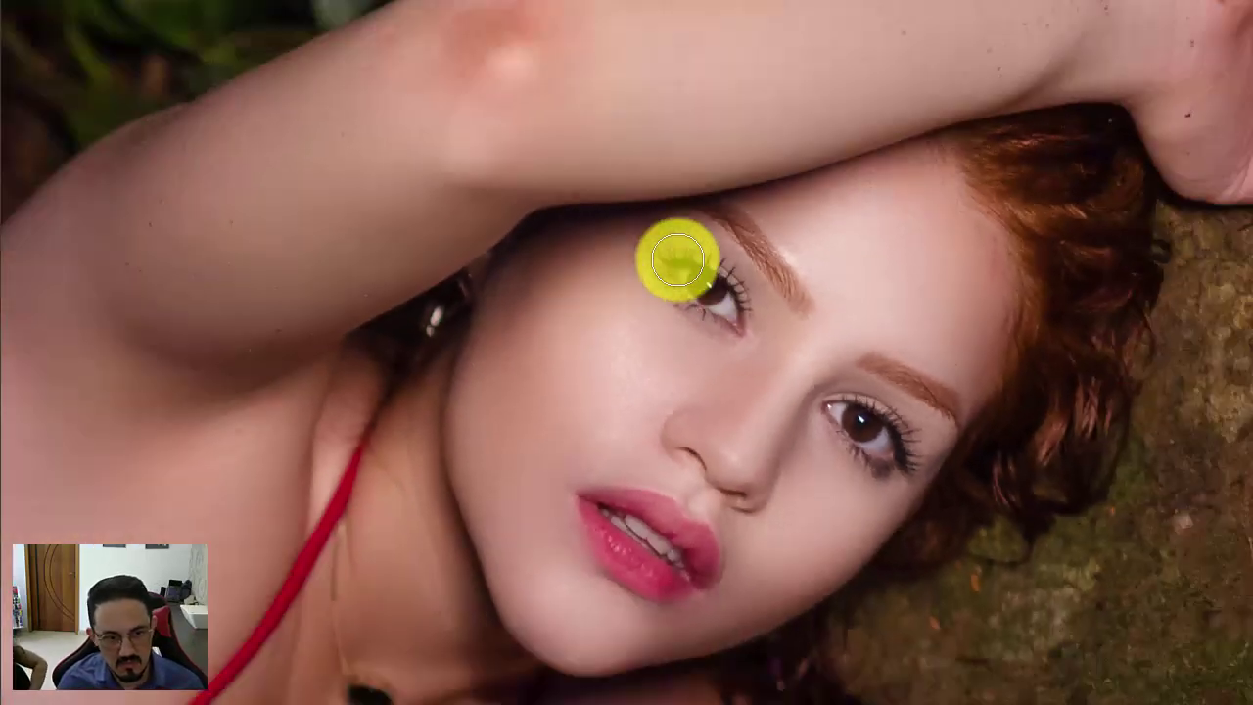
scroll(677, 259, down, 3)
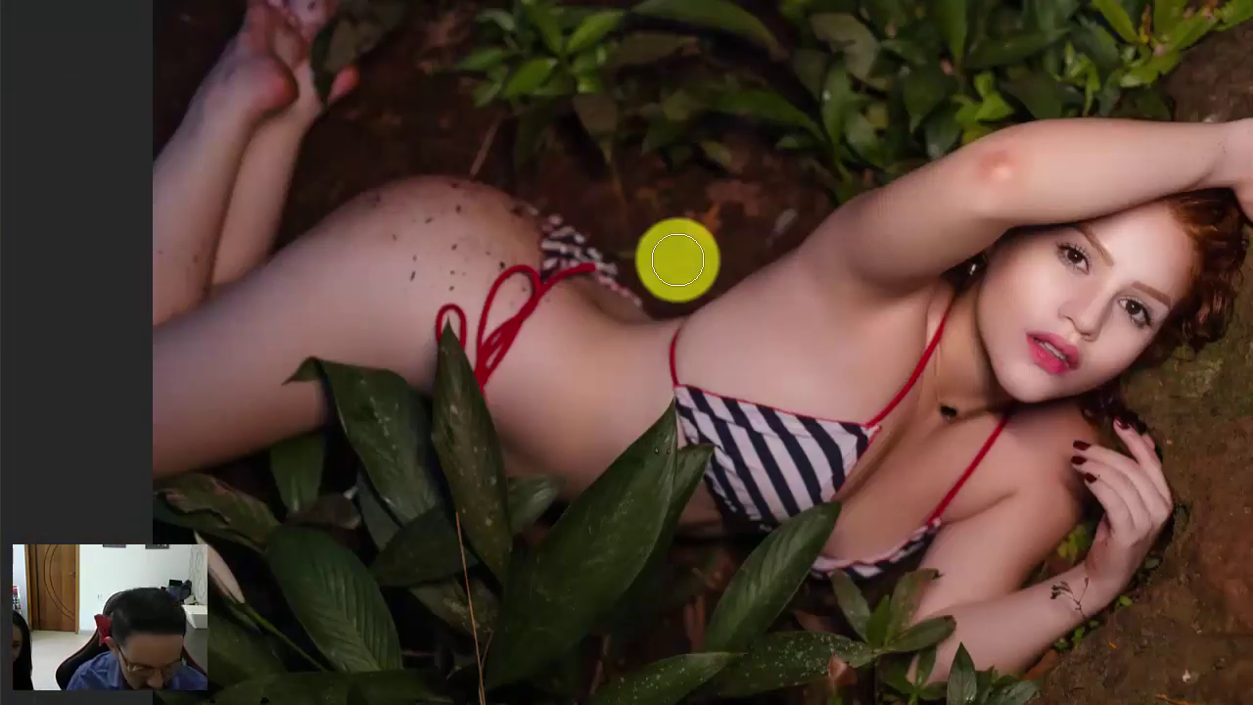
mouse_move(432, 308)
mouse_down()
mouse_move(548, 310)
mouse_move(519, 312)
mouse_up()
mouse_move(235, 366)
mouse_down()
mouse_move(296, 341)
mouse_move(131, 439)
mouse_move(245, 349)
mouse_up()
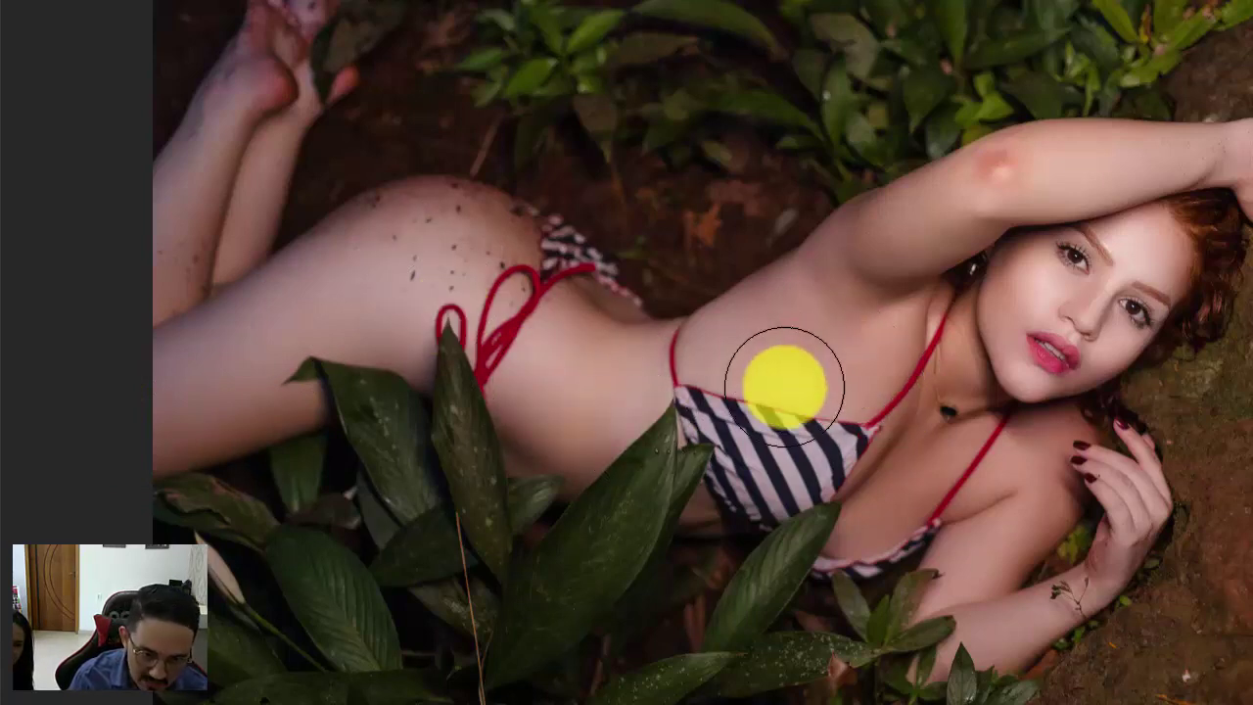
mouse_move(818, 352)
mouse_down()
mouse_move(771, 355)
mouse_move(791, 363)
mouse_up()
mouse_move(842, 307)
mouse_down()
mouse_move(848, 265)
mouse_move(800, 318)
mouse_up()
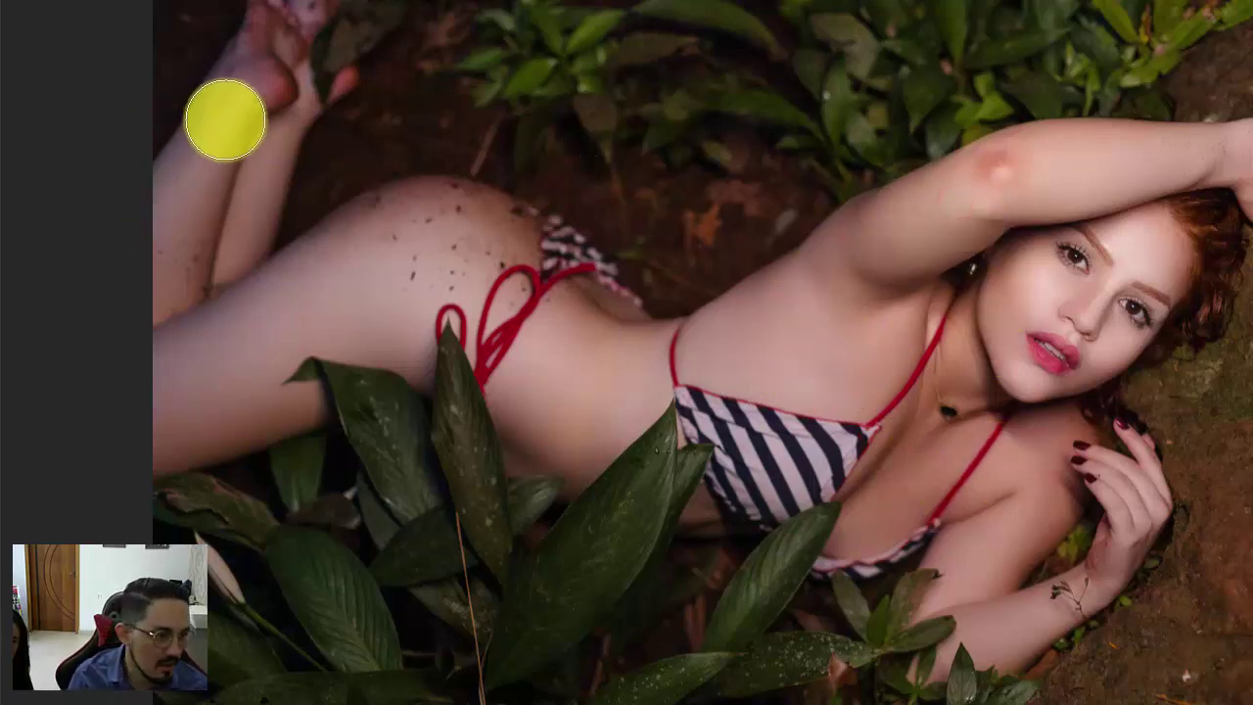
drag(224, 121, 154, 313)
drag(221, 141, 136, 291)
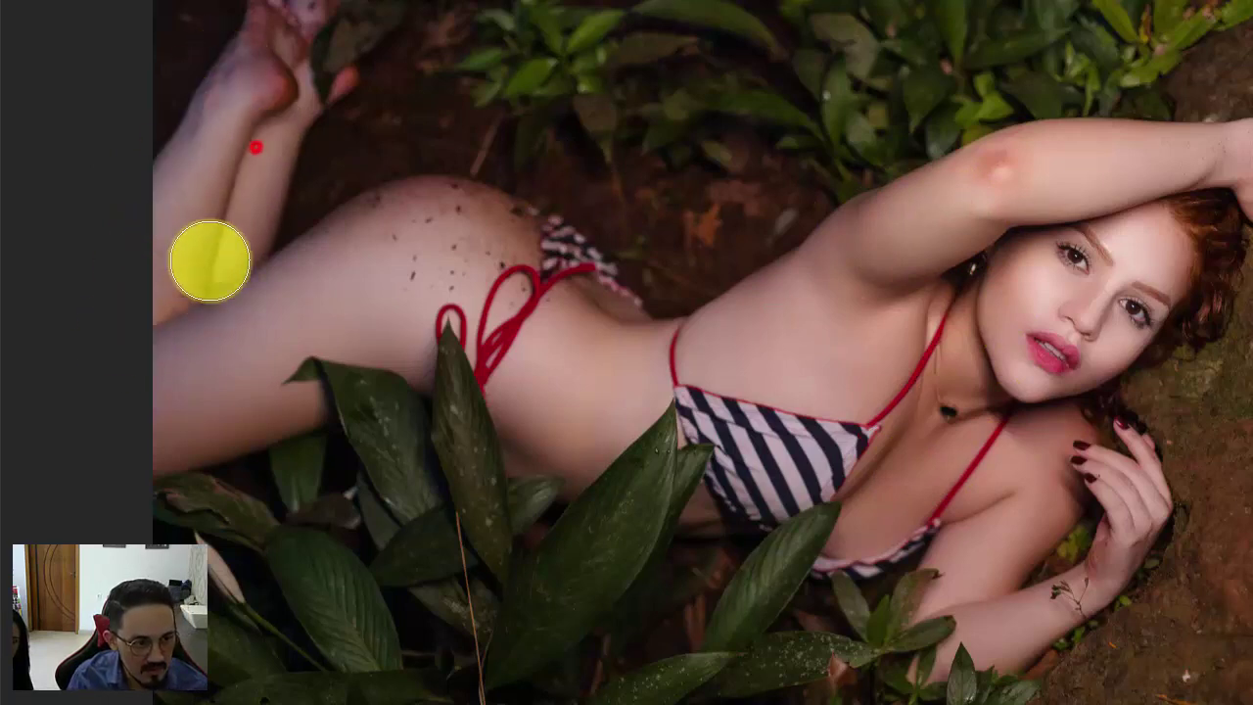
click(291, 353)
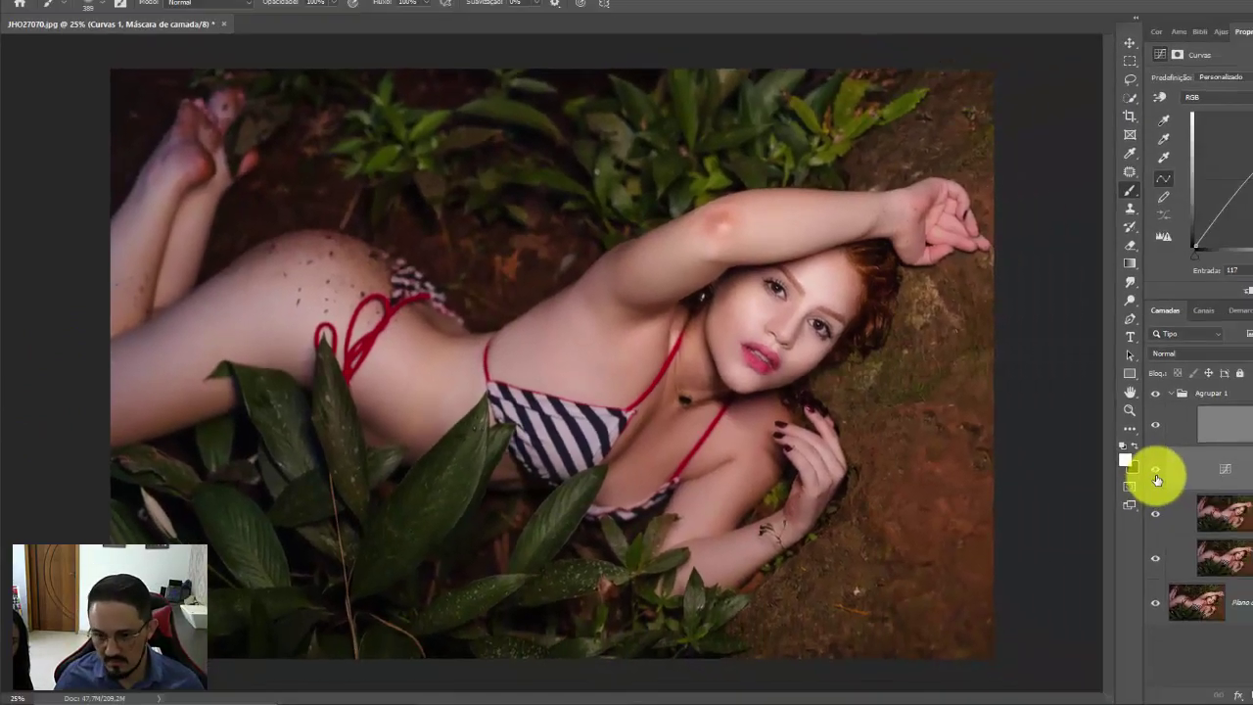
Step: Lower the brightening Curves layer's opacity to 51%, comparing the image with the layer hidden and shown
click(1066, 462)
click(1066, 462)
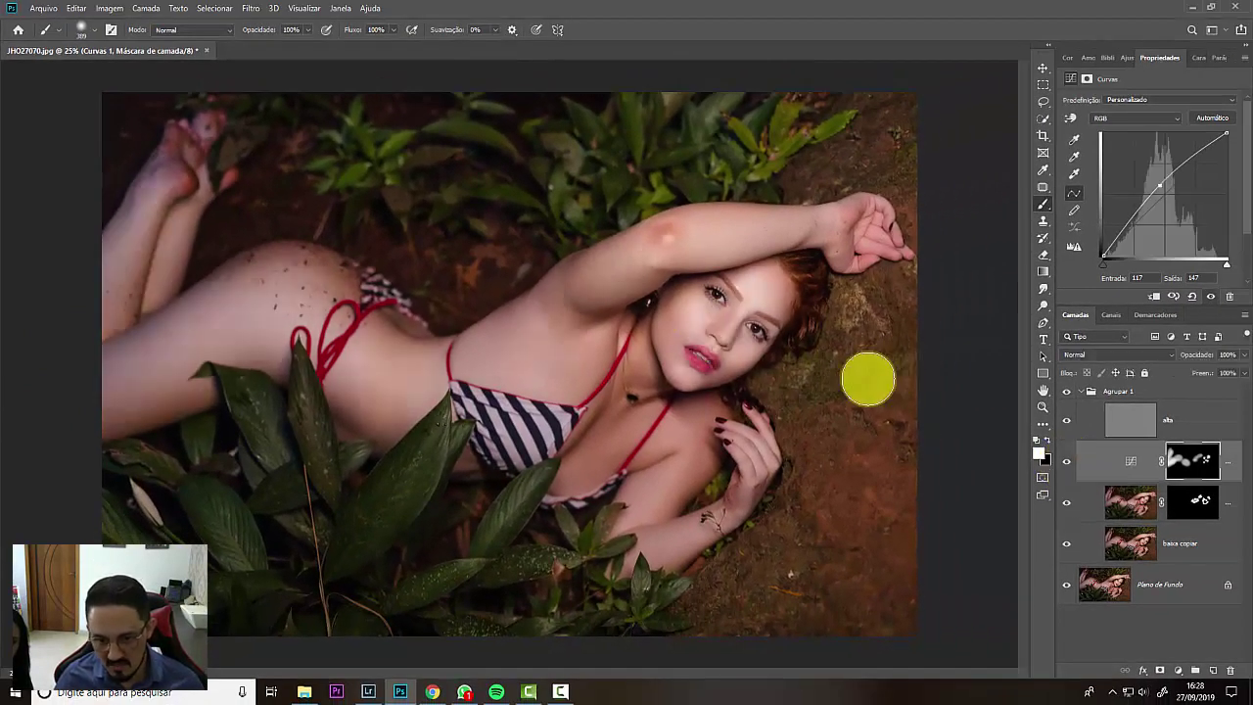
click(1206, 458)
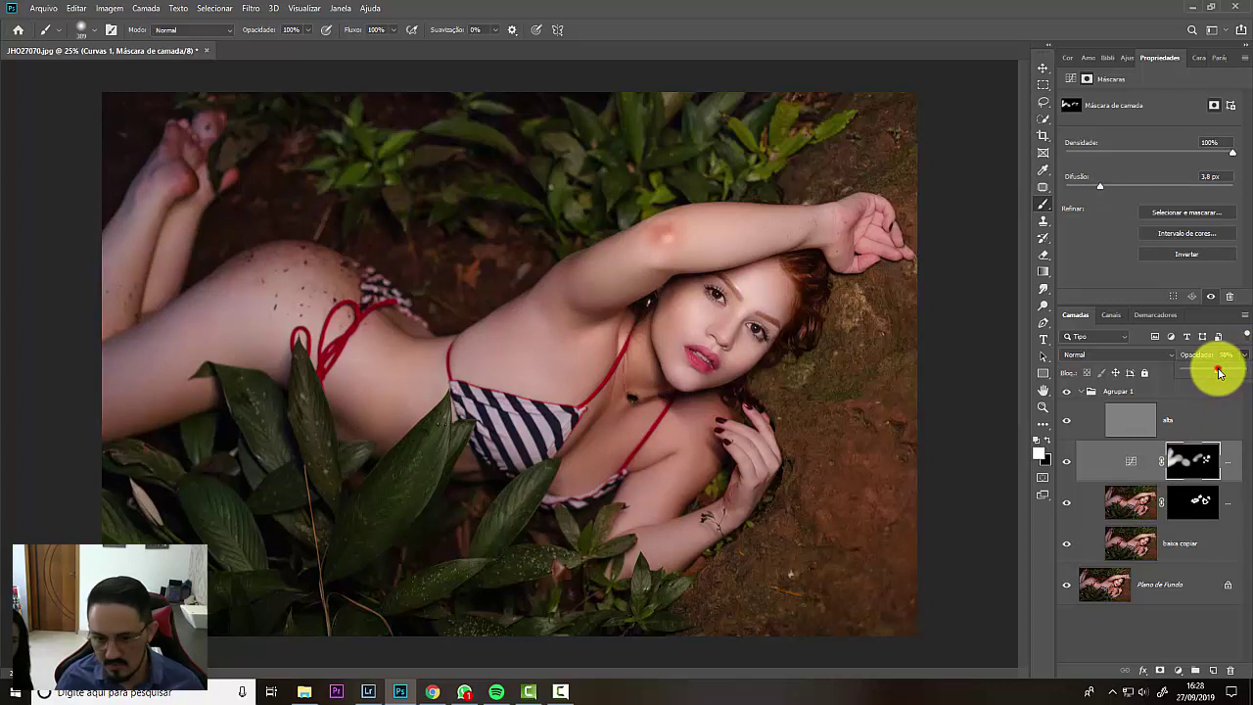
click(1064, 461)
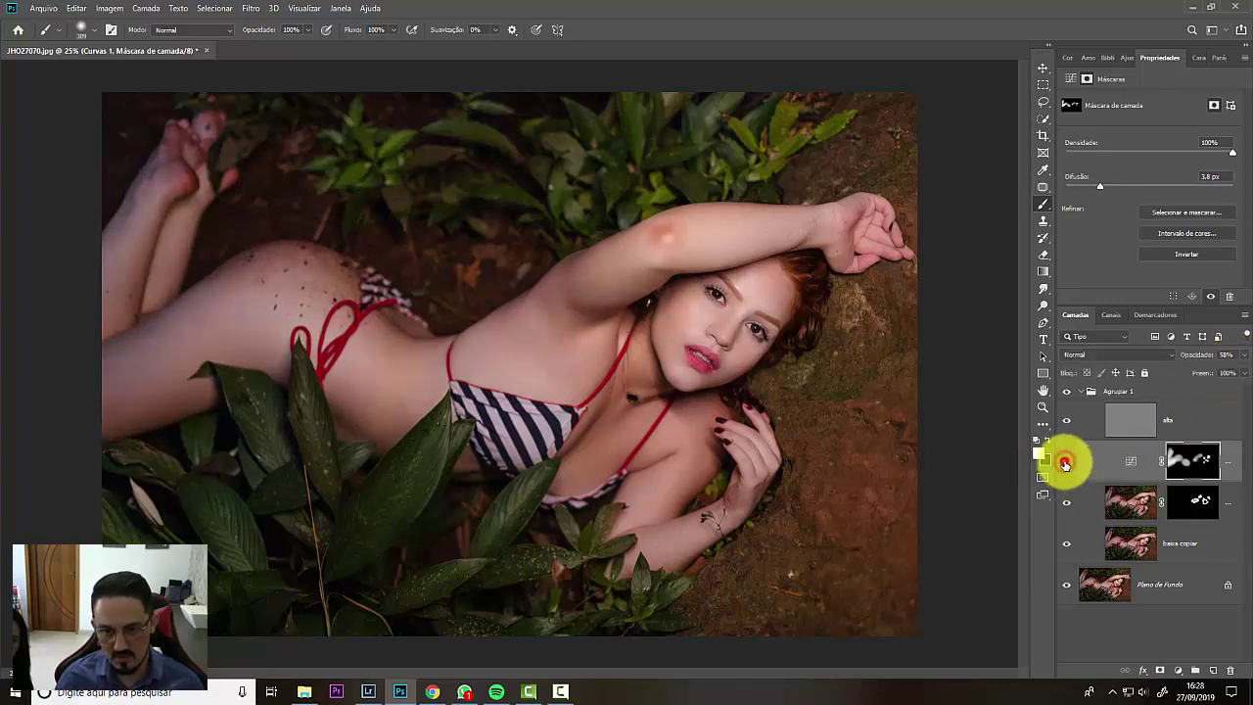
click(1065, 461)
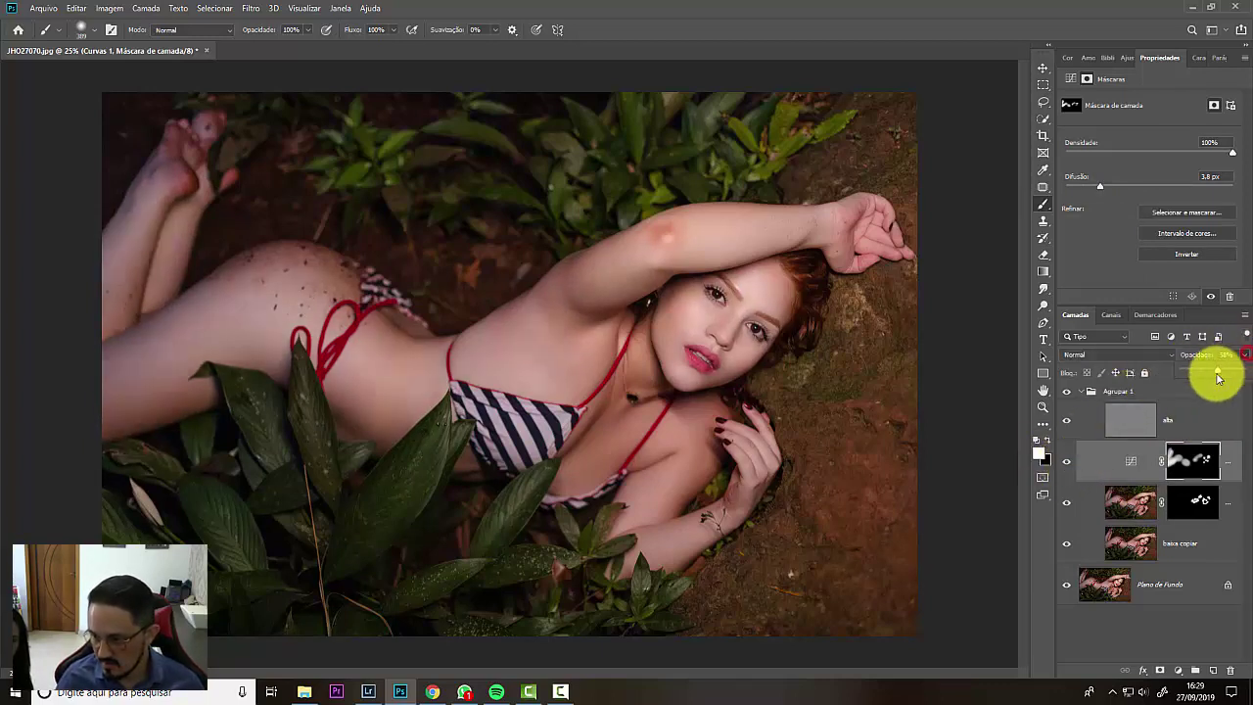
click(1067, 462)
click(1067, 462)
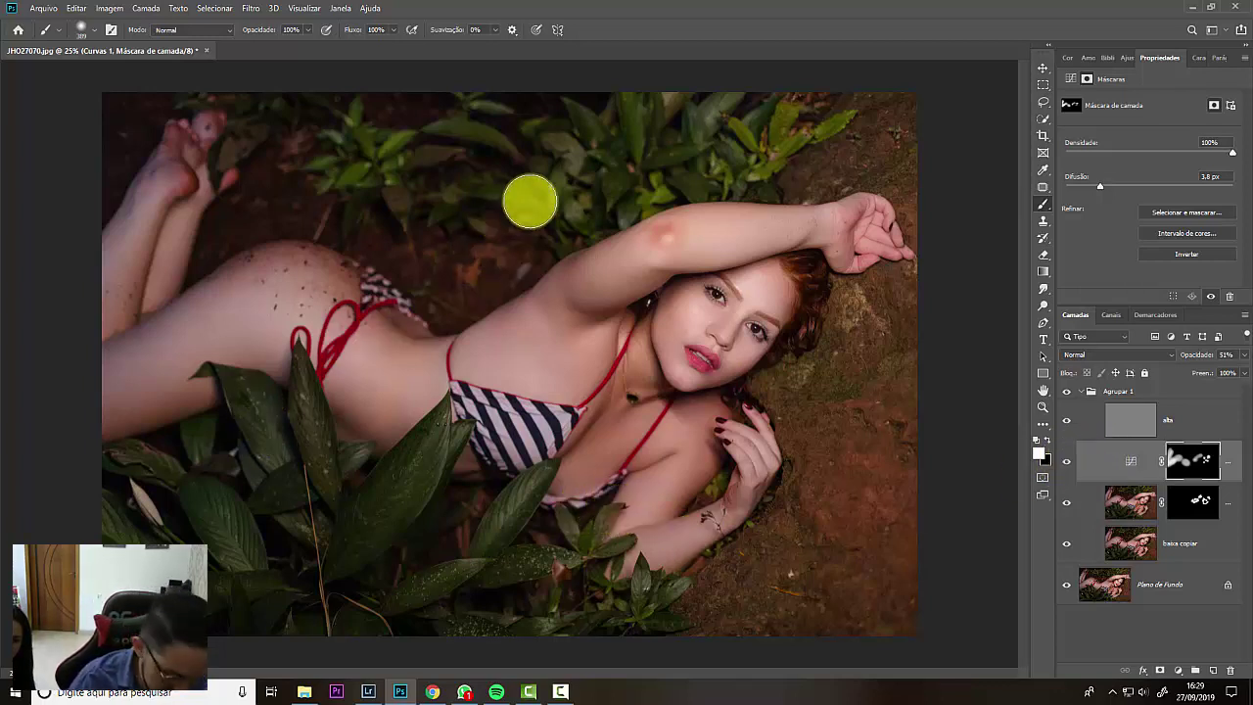
Step: Paint the brightening Curves mask white over the leaves behind the model and the large foreground leaves, resizing the brush to fit
mouse_move(513, 134)
mouse_down()
mouse_move(477, 142)
mouse_move(492, 149)
mouse_up()
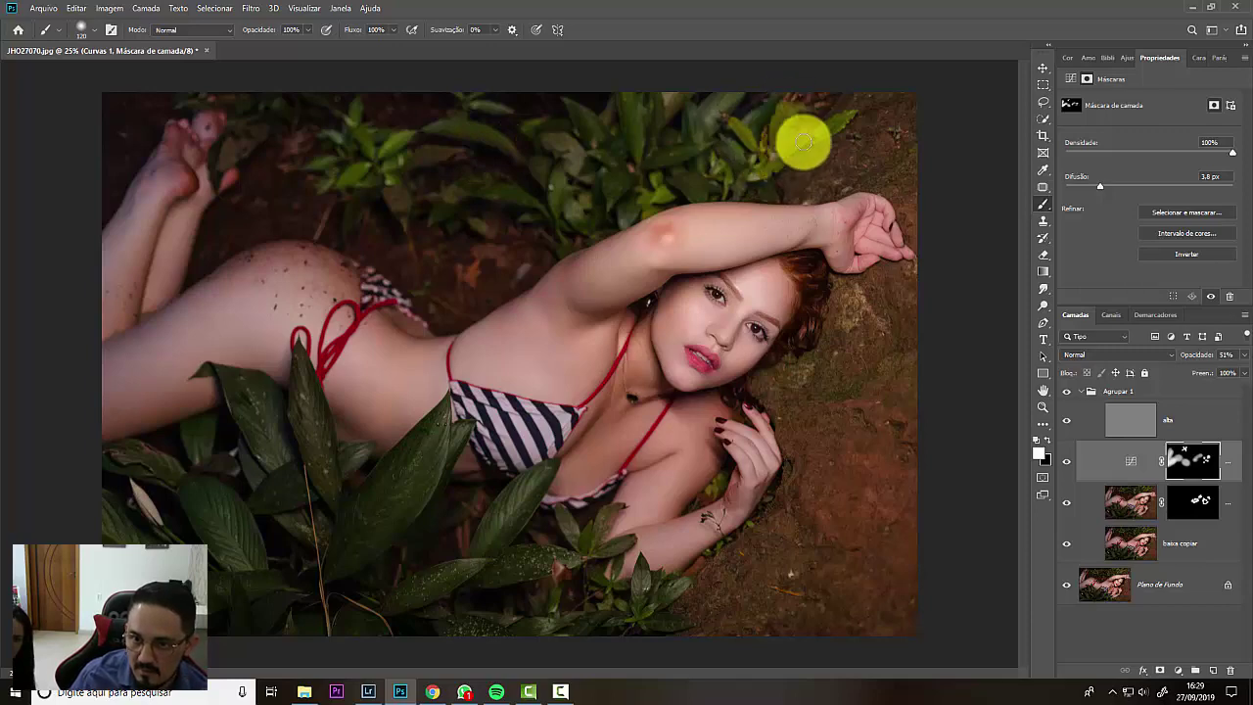
click(654, 186)
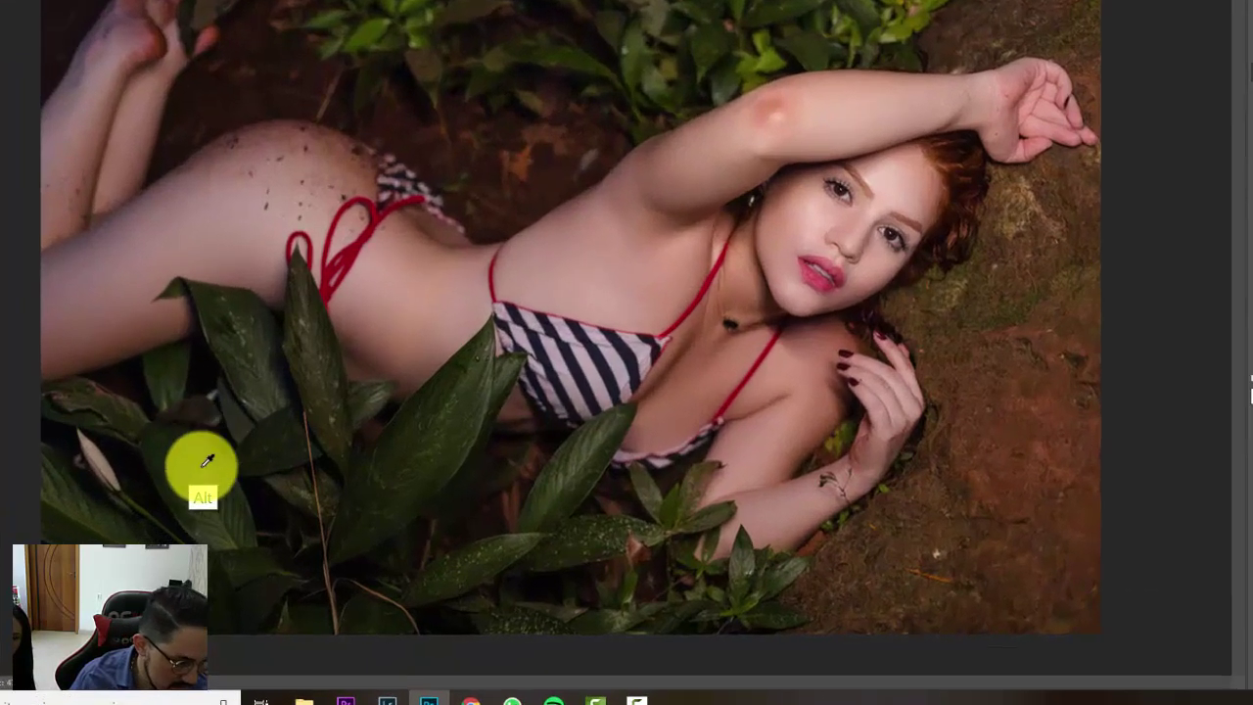
drag(225, 494, 241, 511)
mouse_move(209, 446)
mouse_down()
mouse_move(84, 475)
mouse_move(68, 420)
mouse_move(224, 537)
mouse_move(166, 485)
mouse_move(184, 481)
mouse_up()
click(197, 504)
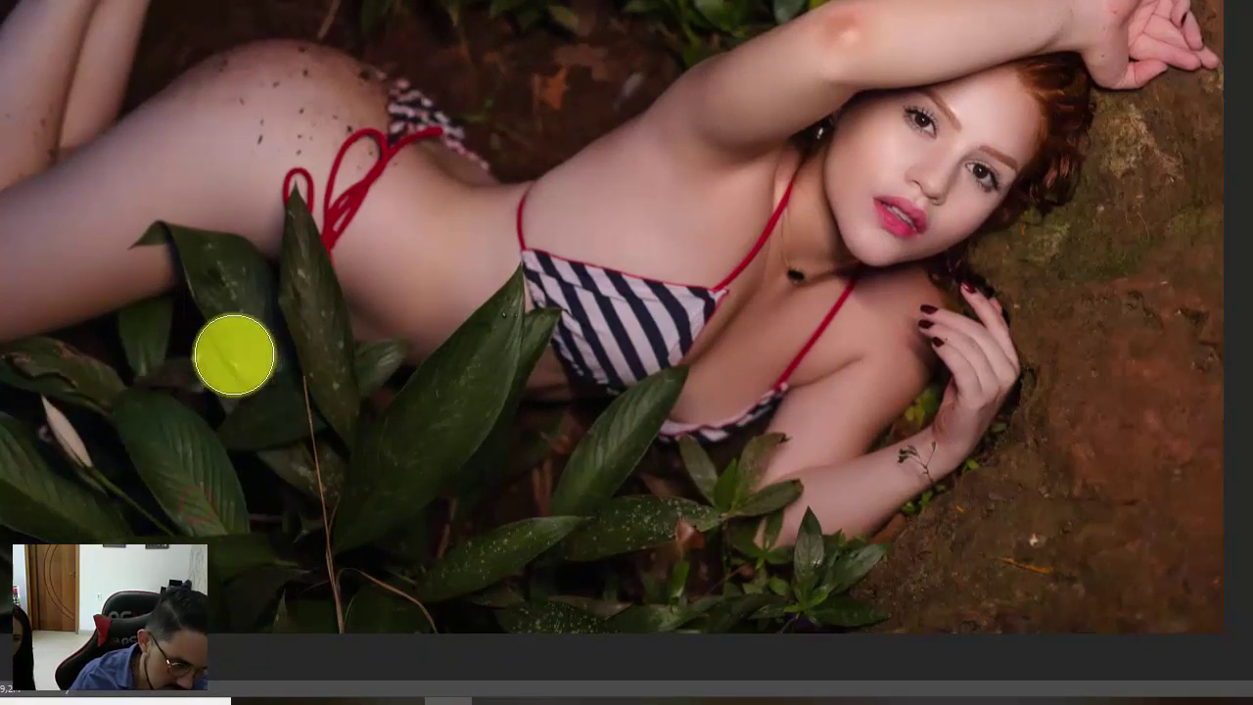
click(248, 353)
click(305, 262)
click(366, 525)
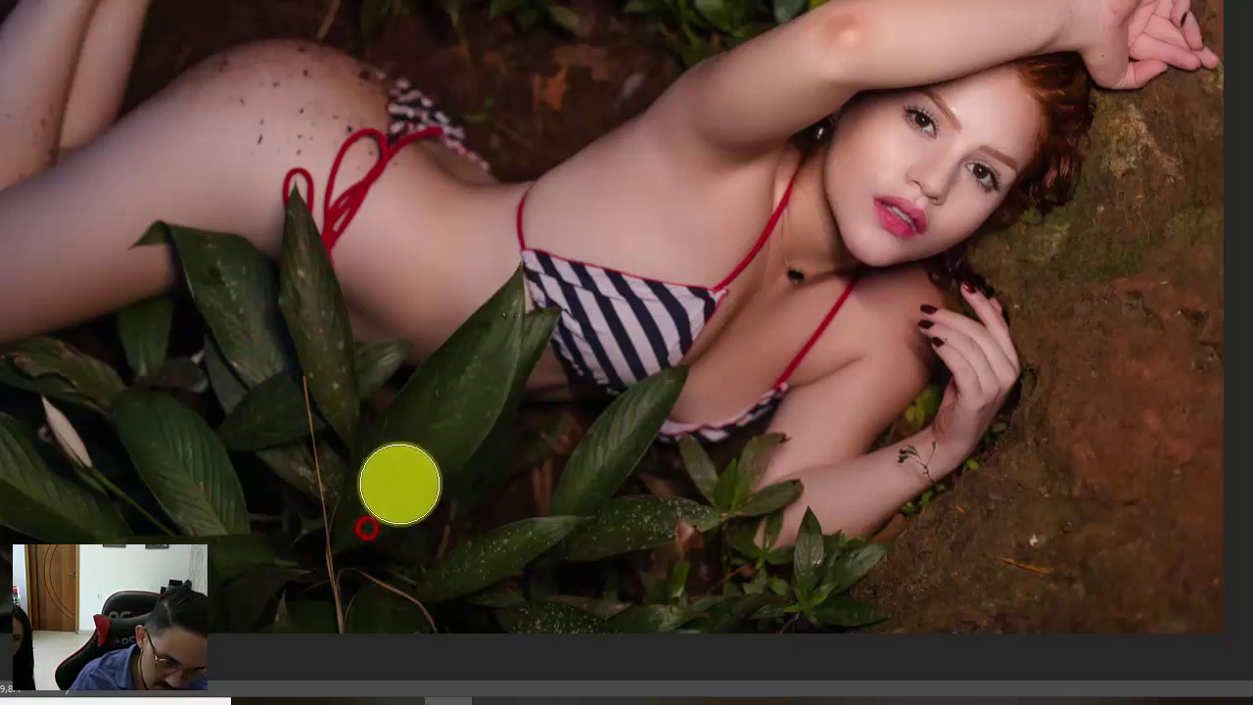
click(563, 518)
click(474, 574)
click(740, 515)
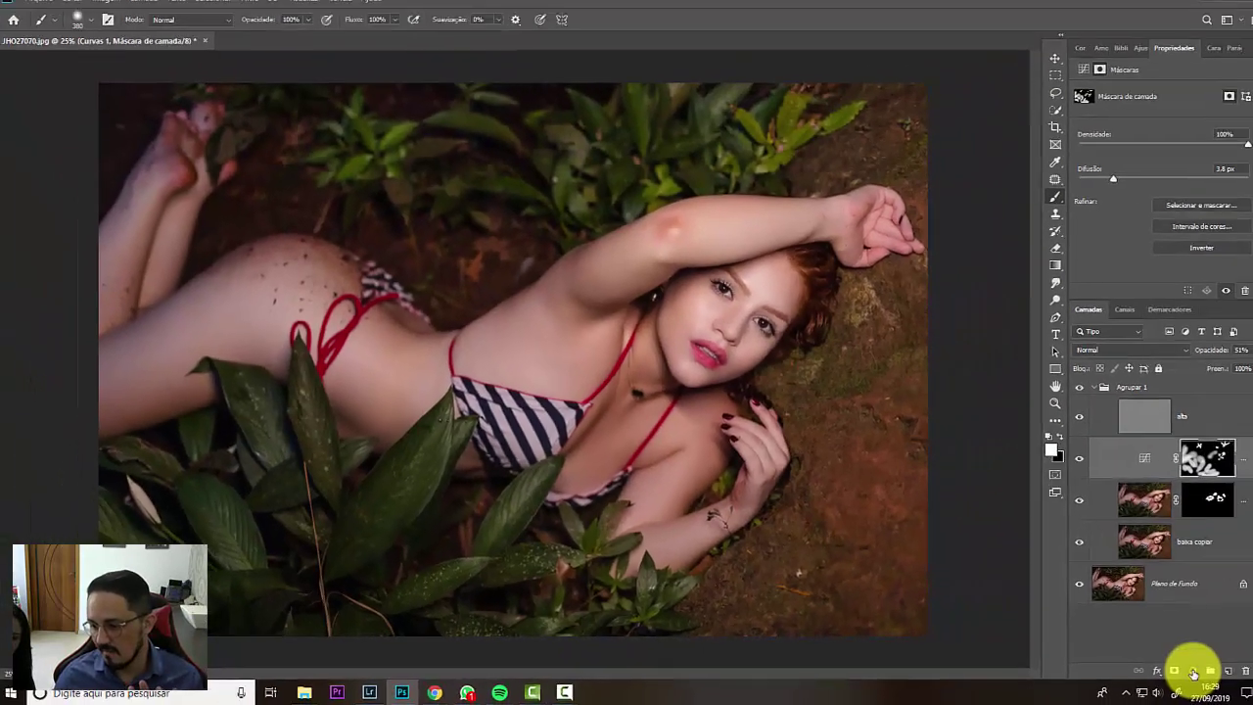
Step: Add a darkening Curves adjustment above the brightening one with input 145 and output 120, and invert its mask to black
click(1178, 672)
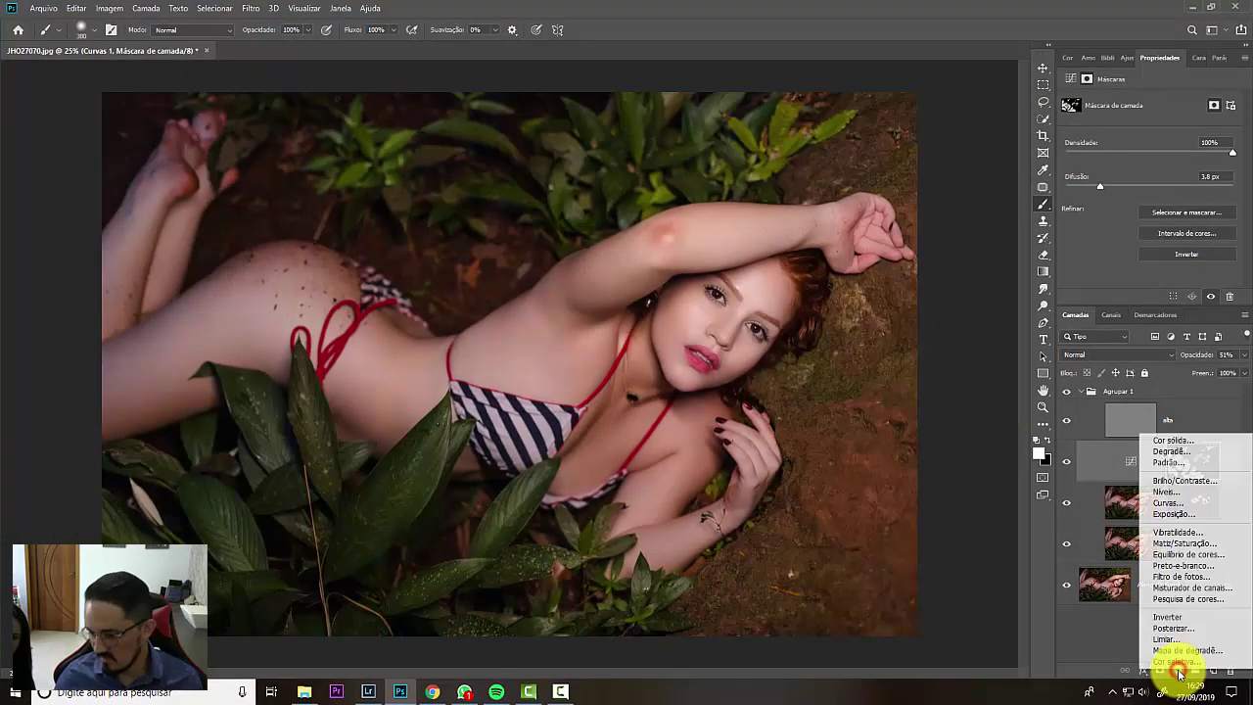
click(1180, 503)
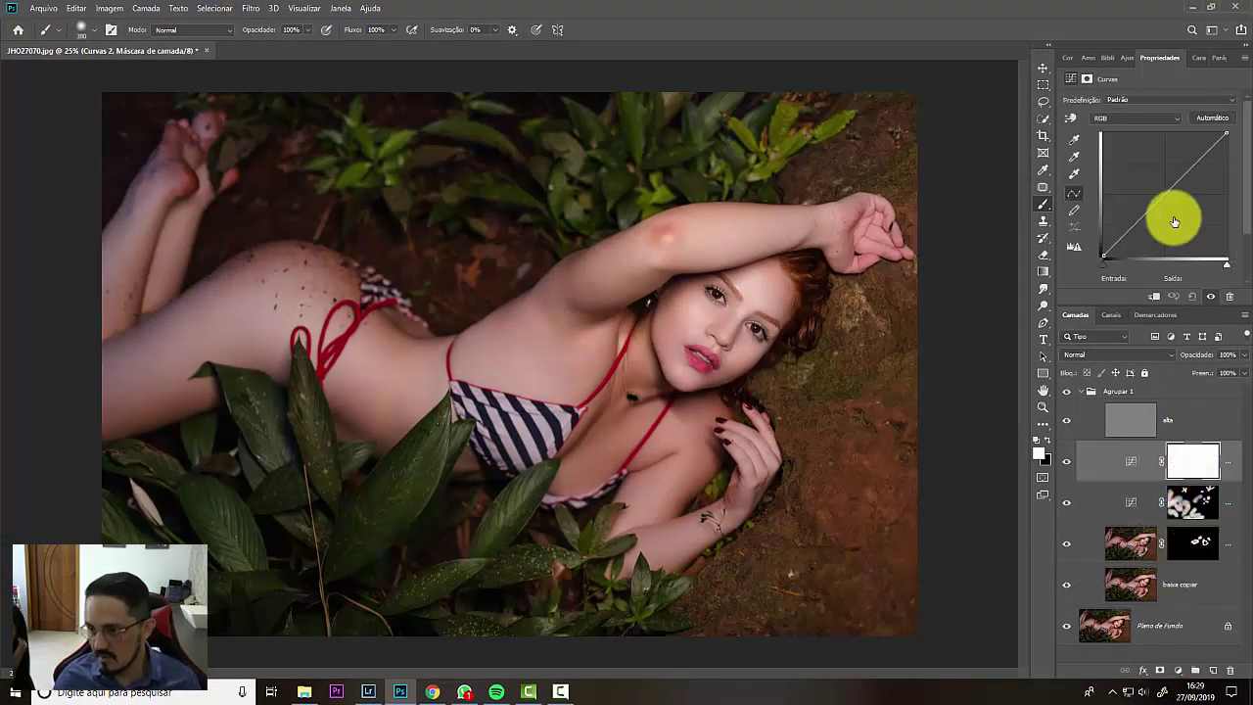
drag(1170, 195, 1173, 198)
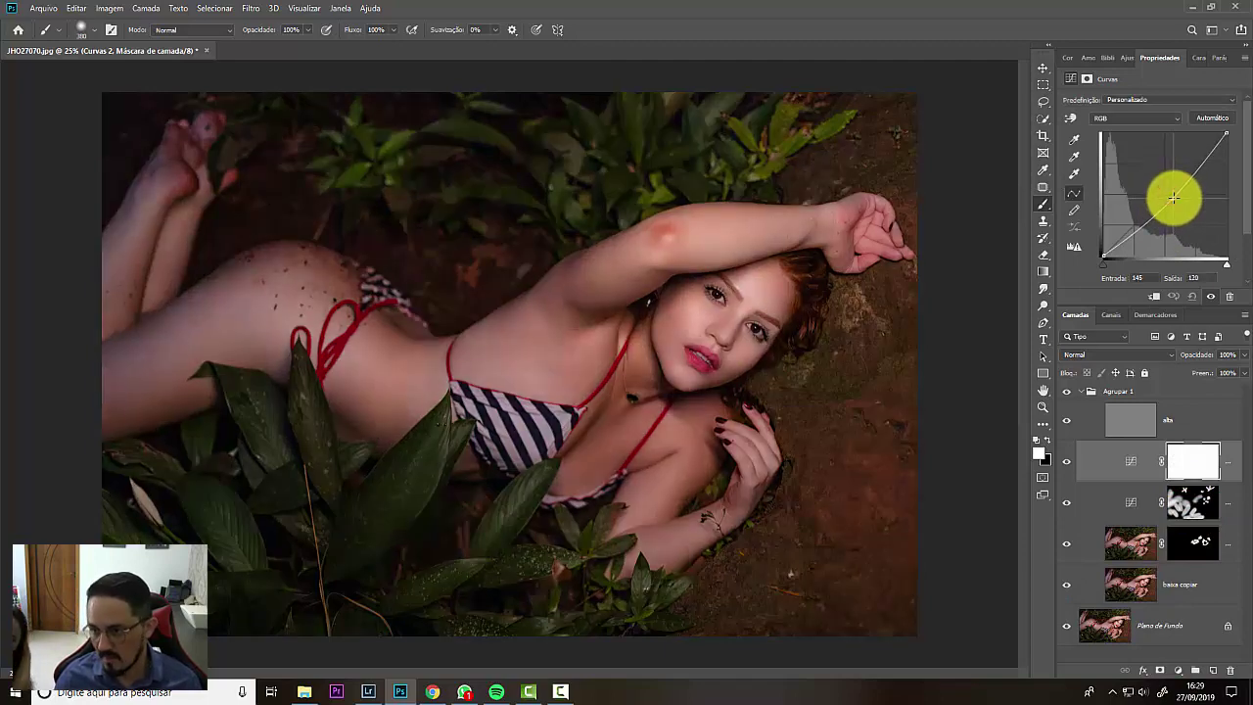
key(ctrl+i)
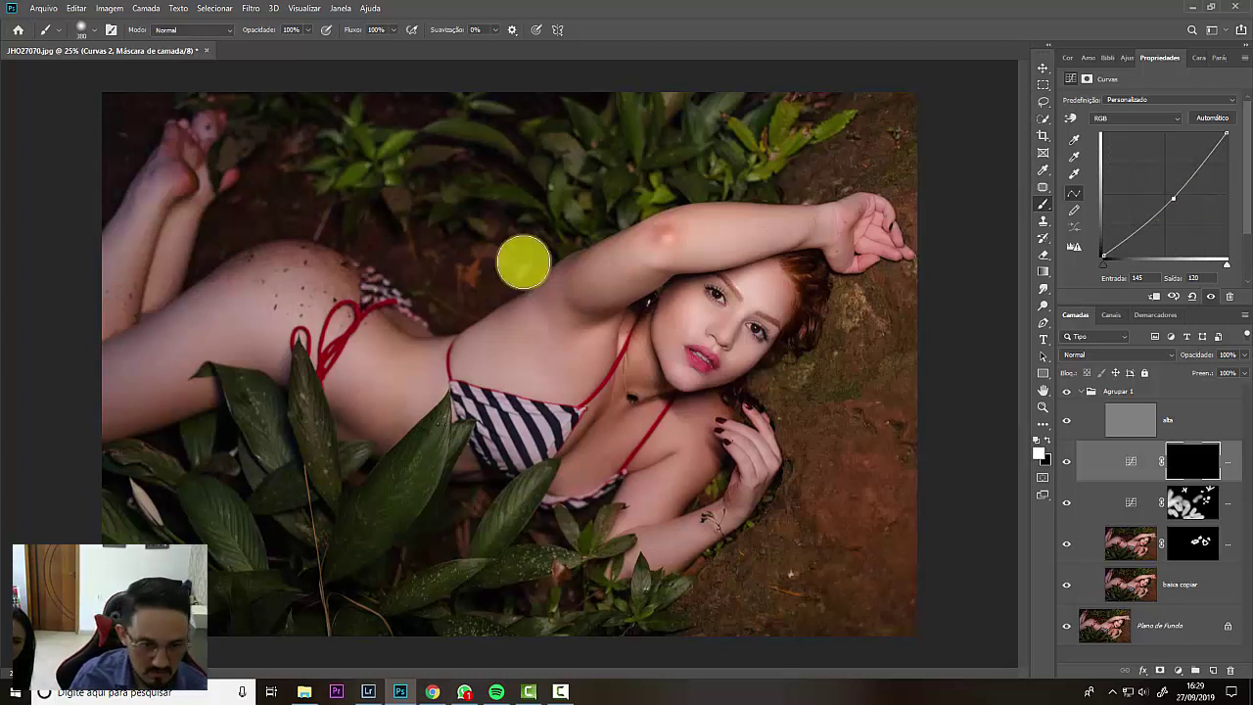
Step: Paint the darkening Curves mask white over the ground behind the waist, the neck and shoulder shadows and the gaps between the foreground leaves
alt+click(393, 180)
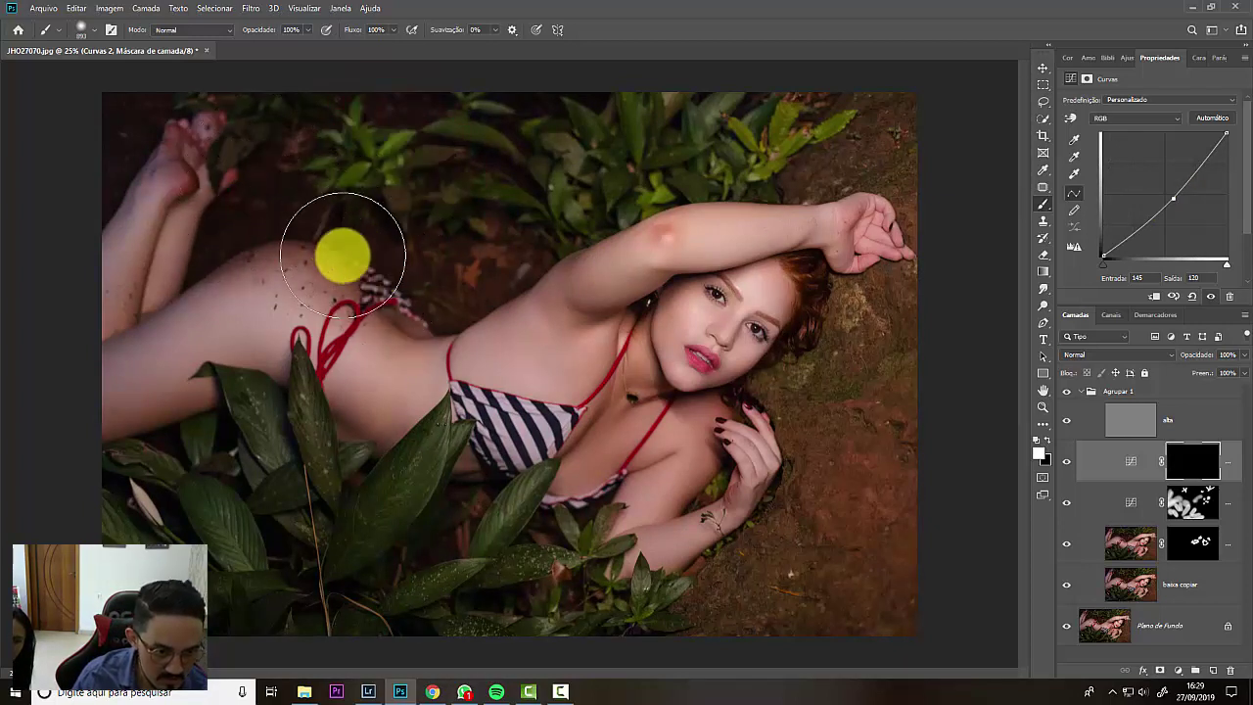
drag(458, 282, 486, 258)
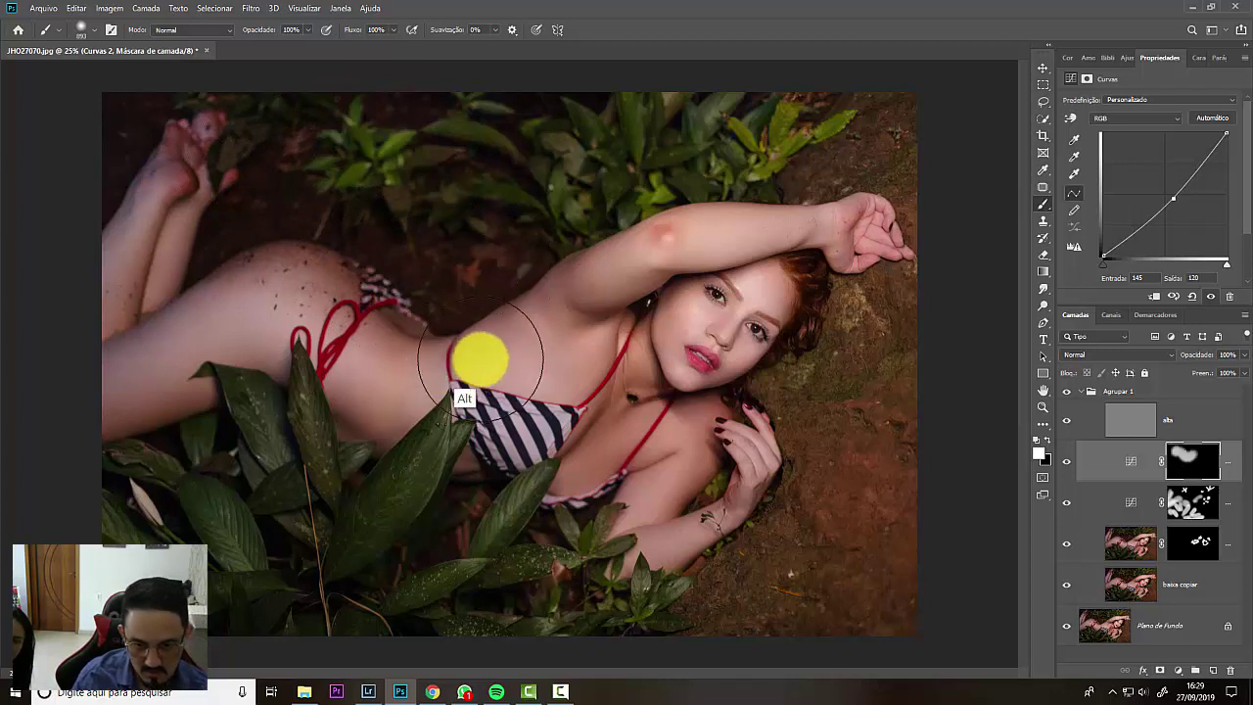
drag(461, 369, 410, 385)
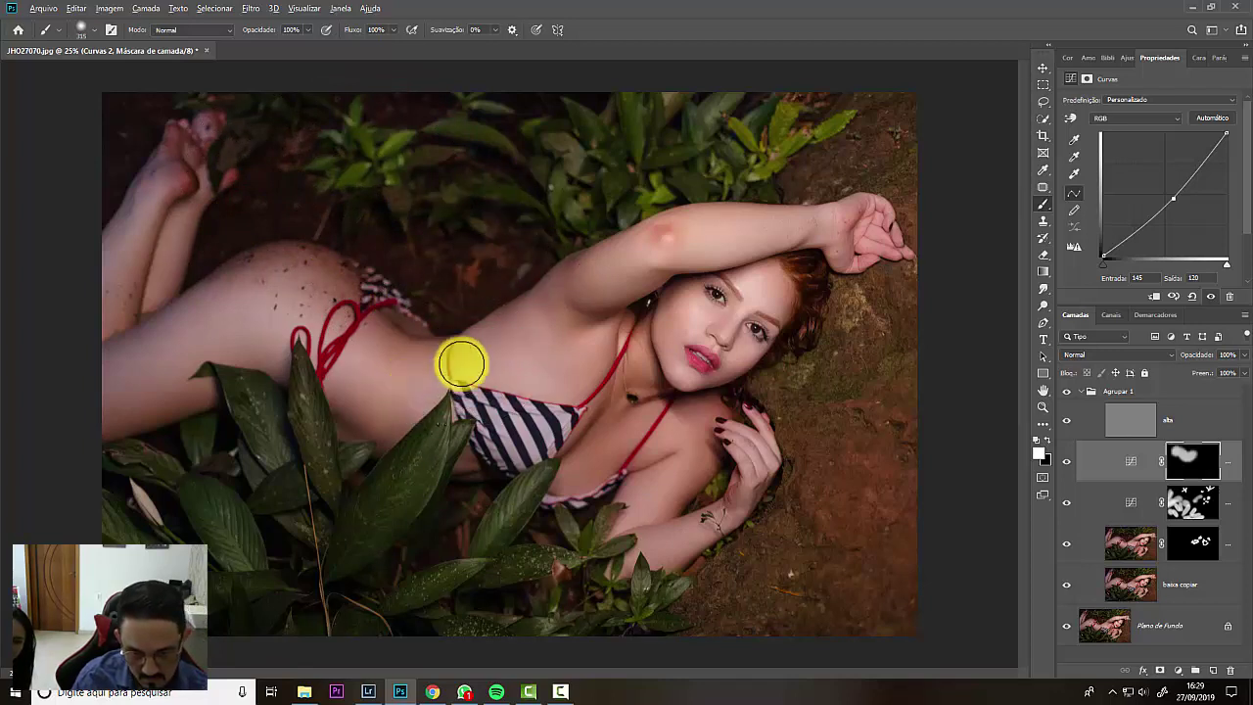
mouse_move(661, 367)
mouse_down()
mouse_move(652, 307)
mouse_move(658, 364)
mouse_up()
mouse_move(721, 392)
mouse_down()
mouse_move(785, 386)
mouse_move(756, 405)
mouse_up()
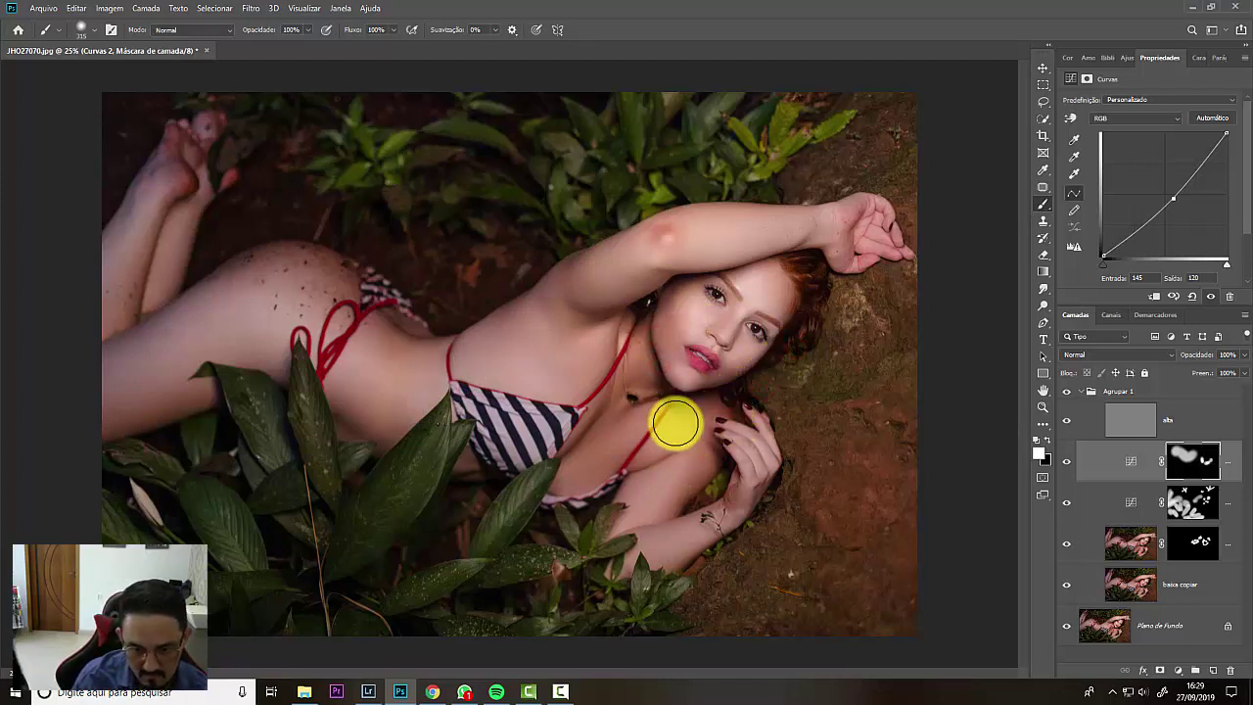
click(675, 411)
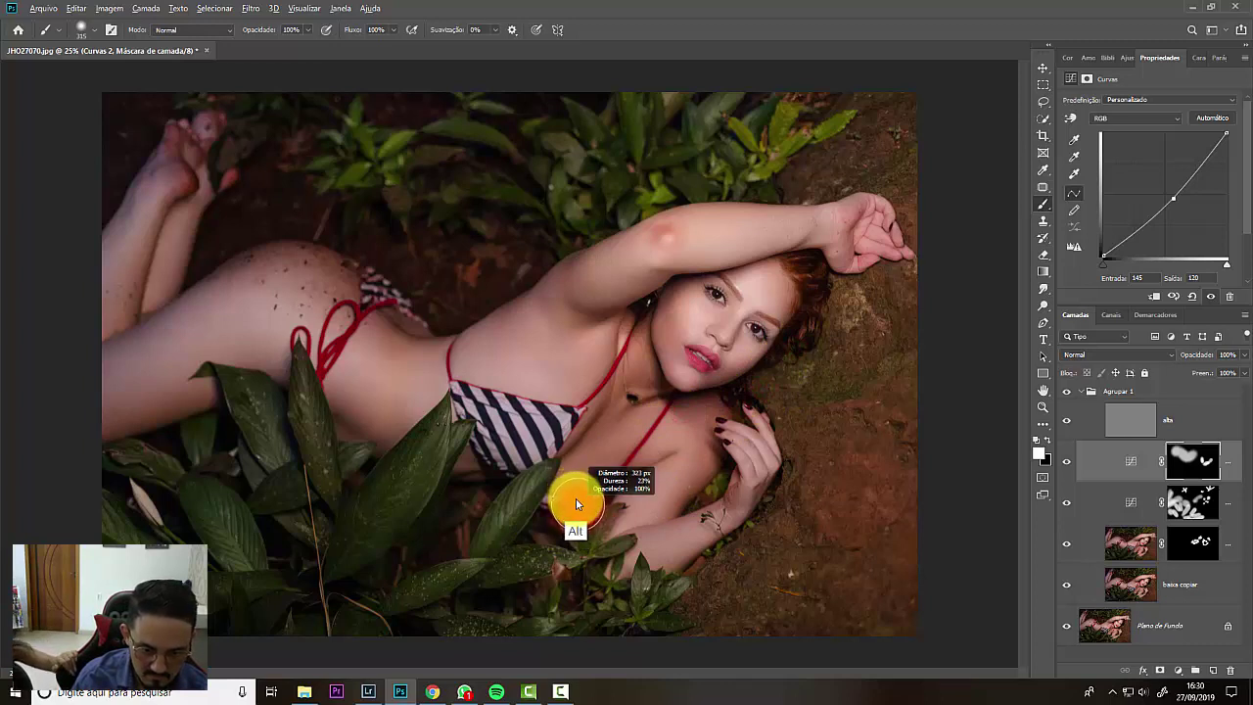
click(453, 475)
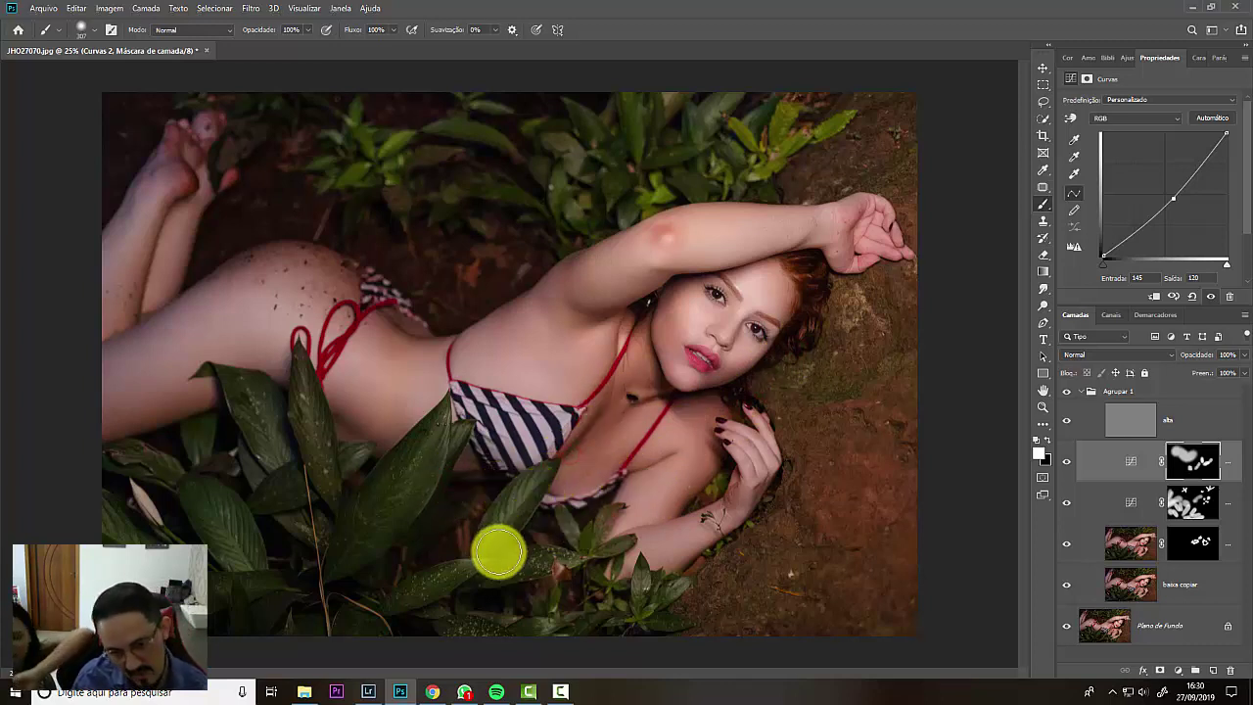
drag(643, 479, 664, 490)
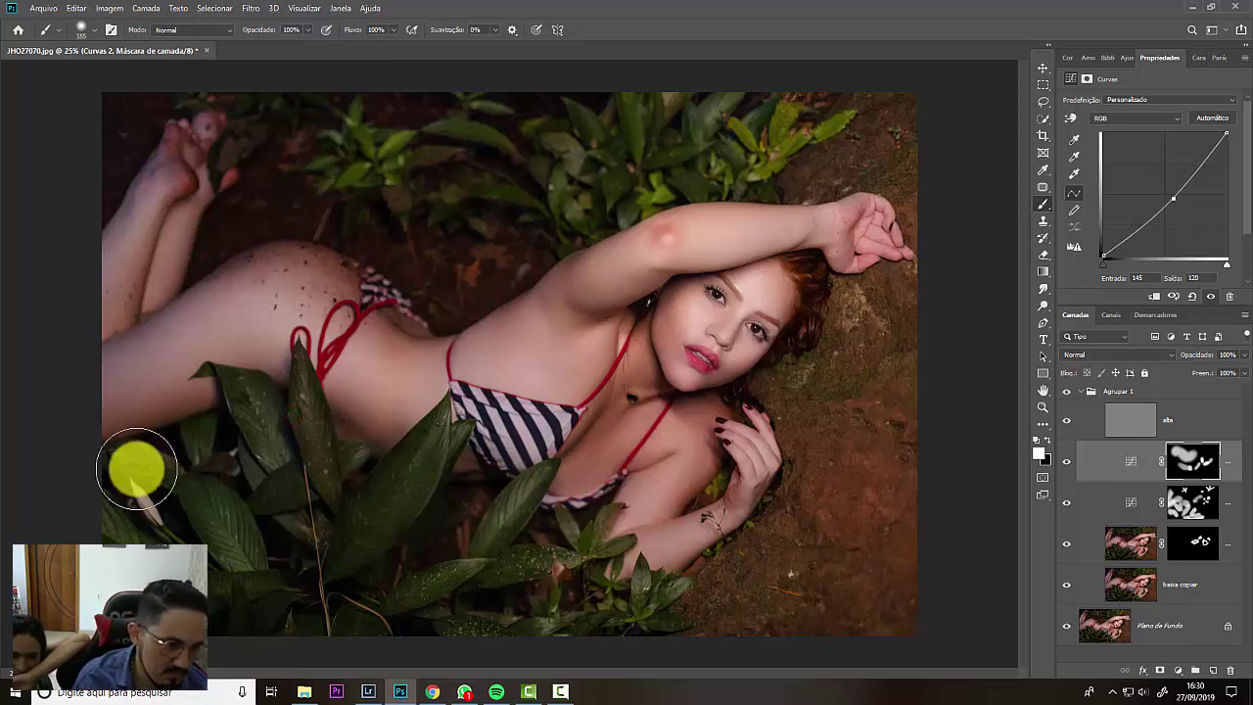
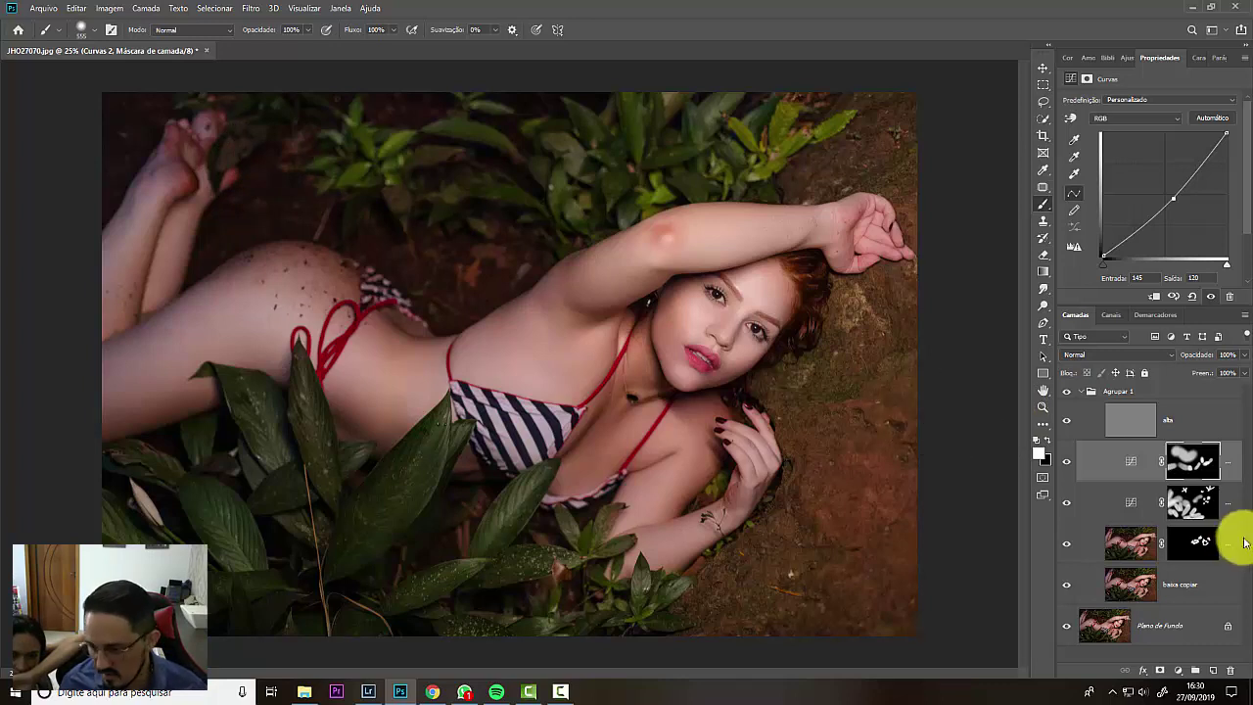
Step: Lower the brightening Curves layer's opacity to 41%
click(1192, 507)
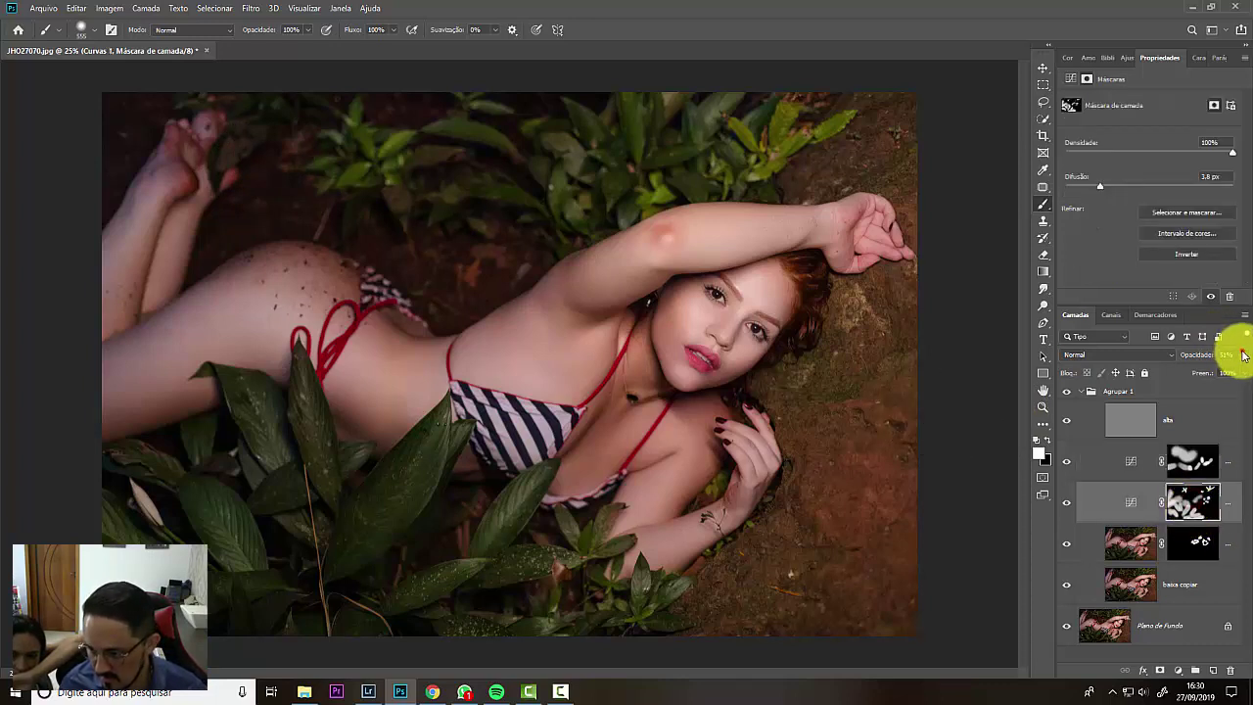
click(1210, 372)
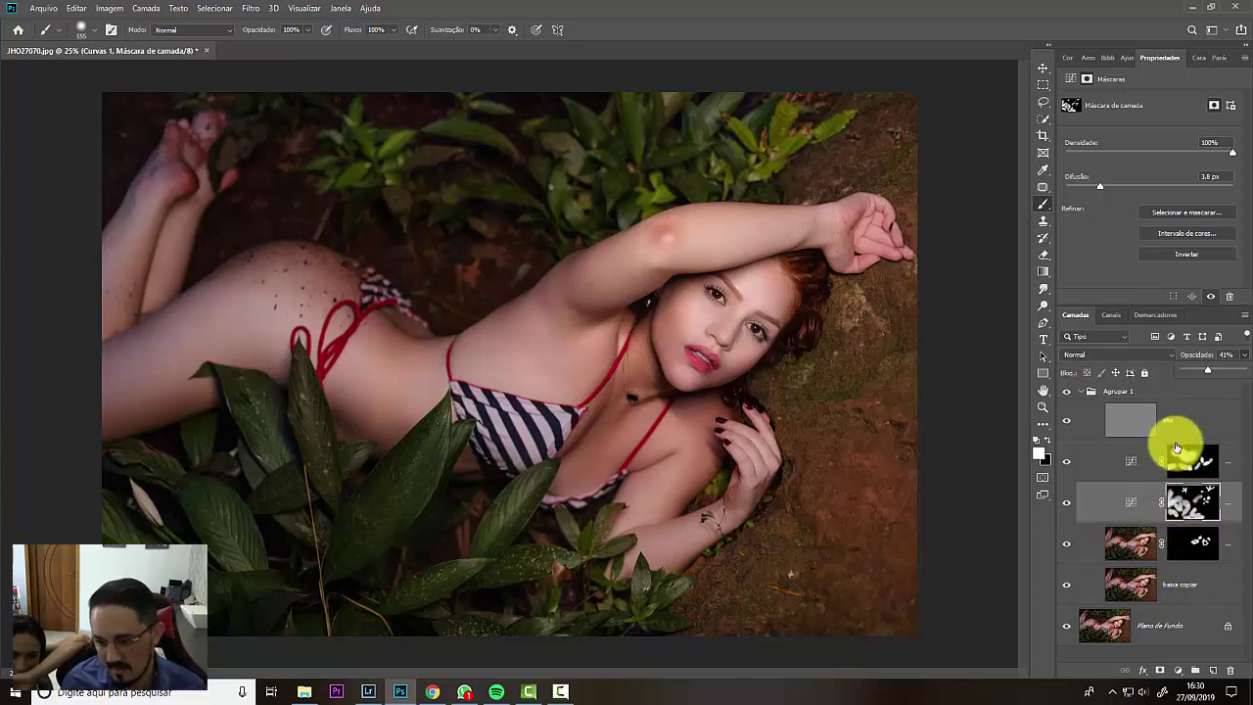
click(1177, 669)
click(1169, 508)
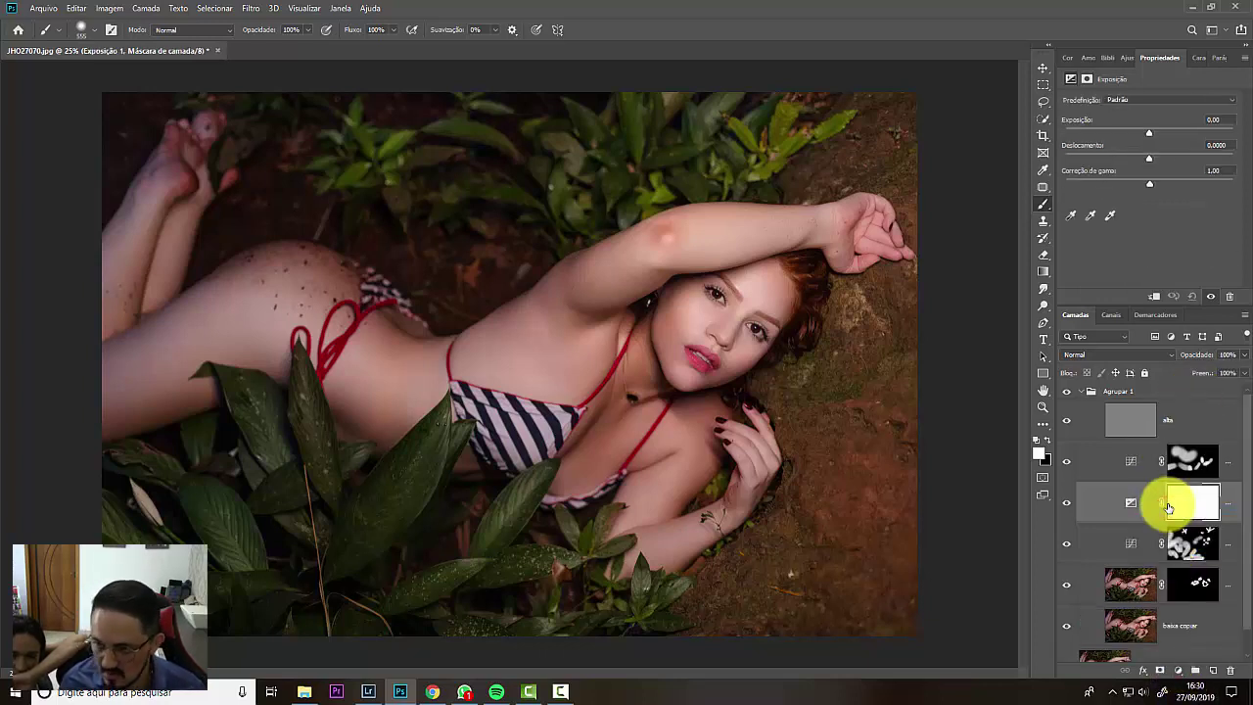
key(ctrl+z)
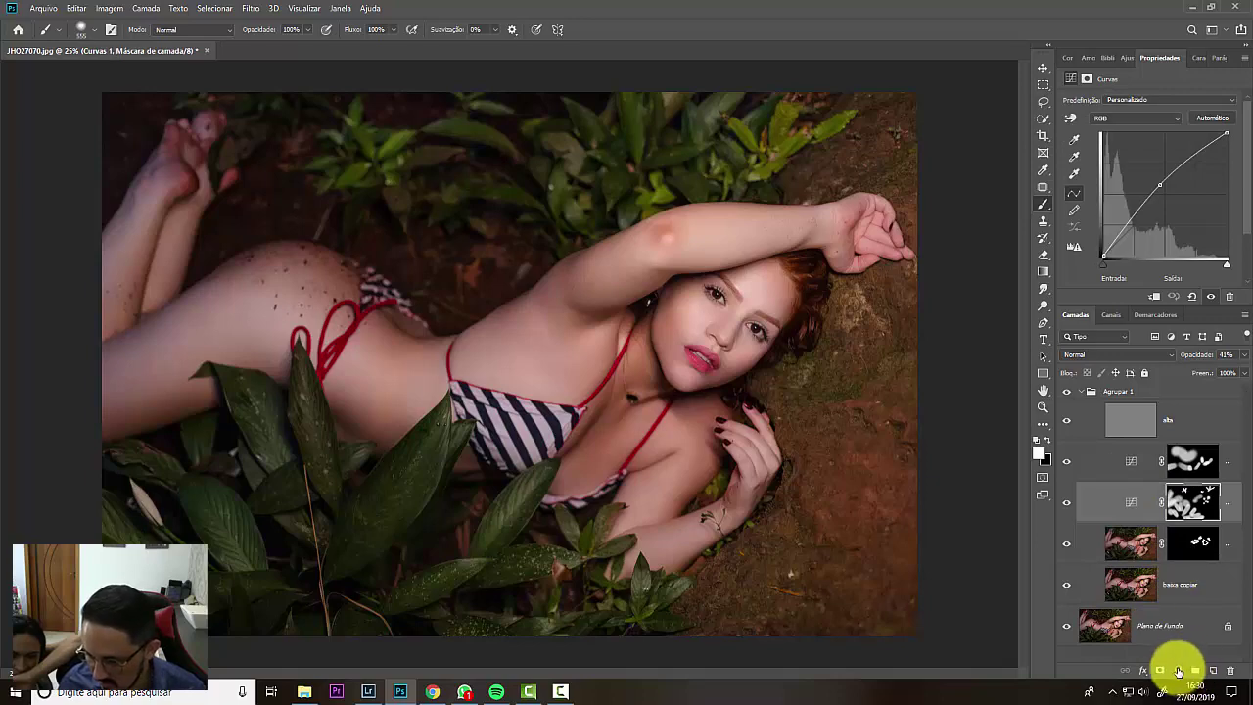
Step: Add another darkening Curves adjustment above the brightening one with input 145 and output 128, and invert its mask to black
click(1178, 669)
click(1169, 504)
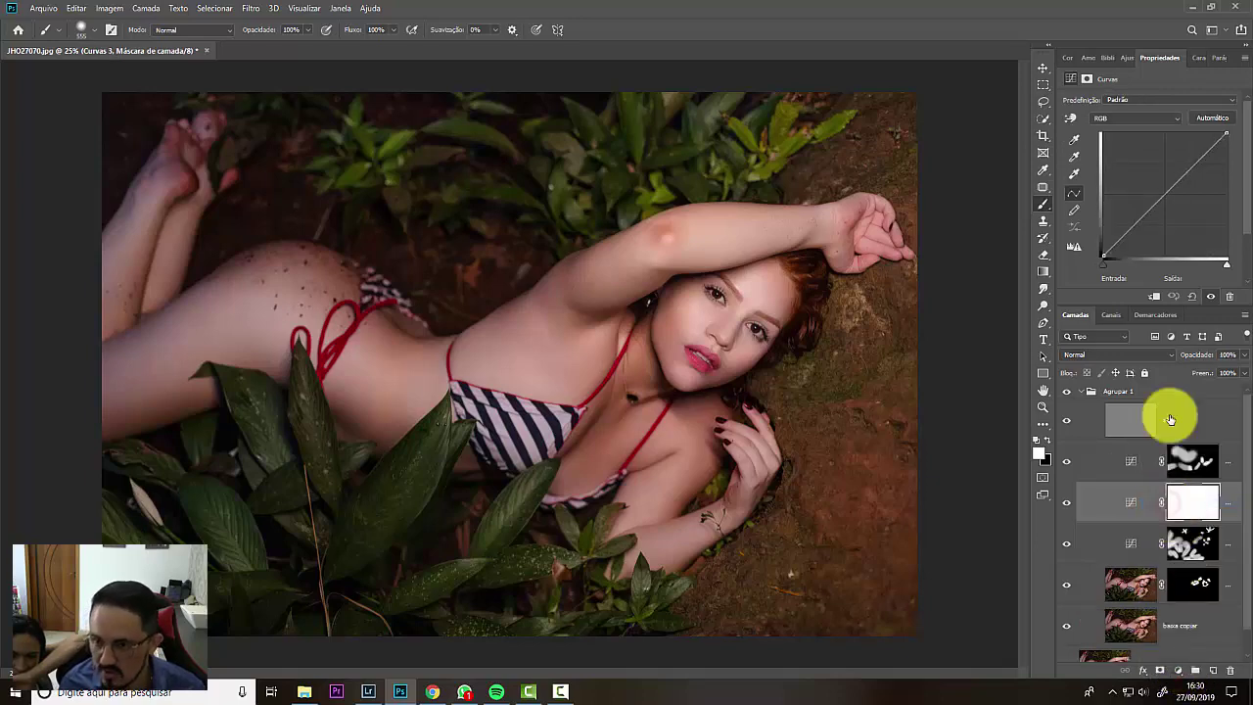
drag(1168, 191, 1171, 193)
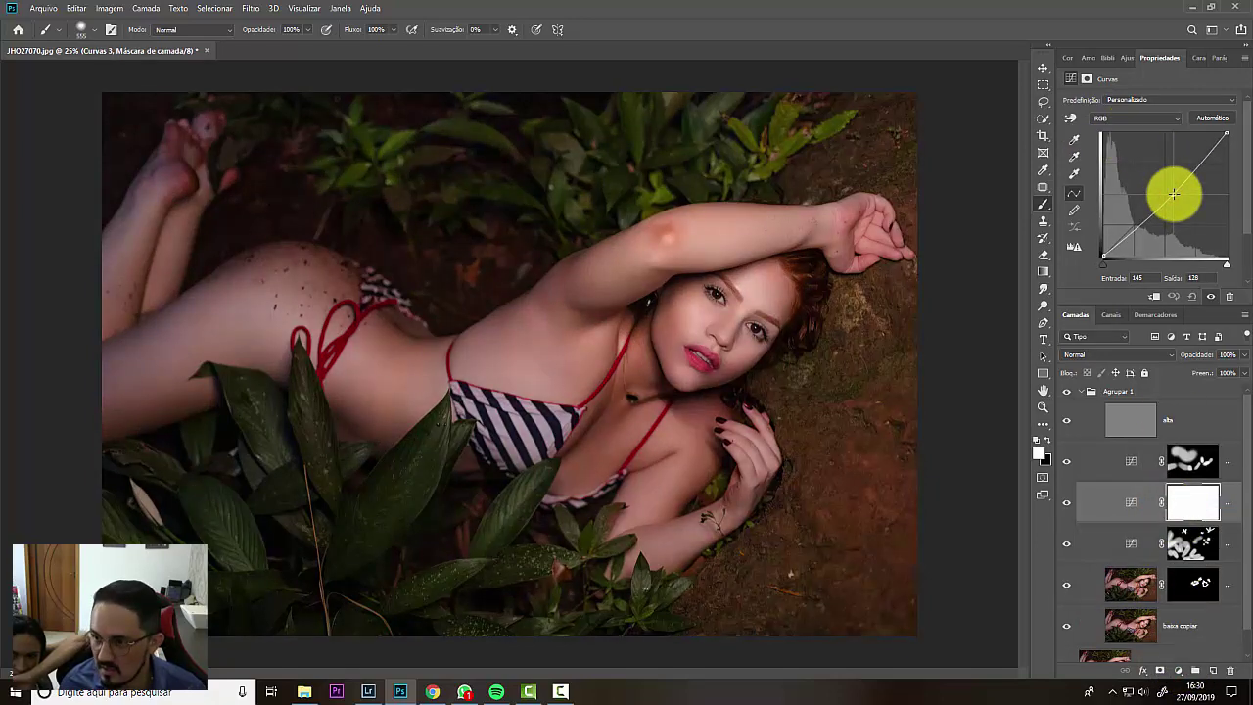
key(ctrl+i)
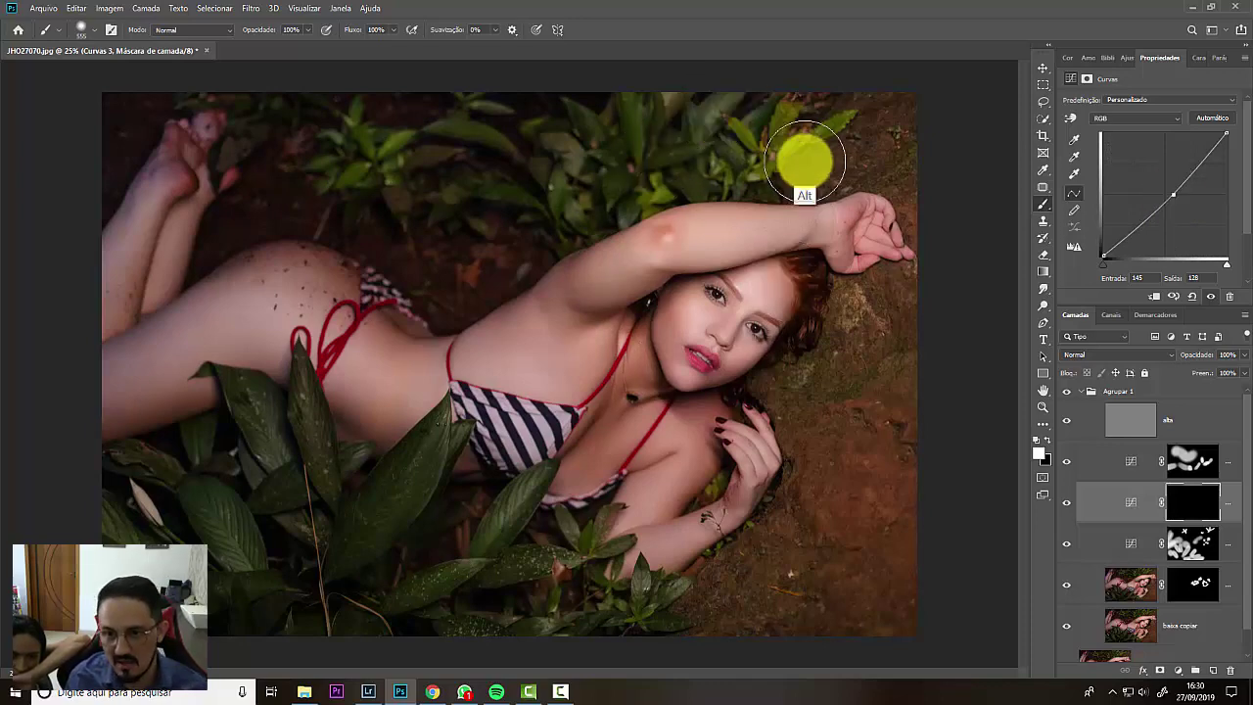
Step: Enlarge the brush and paint the new Curves mask white along the photo's edges and corners as a vignette, comparing with the layer hidden
drag(802, 160, 905, 188)
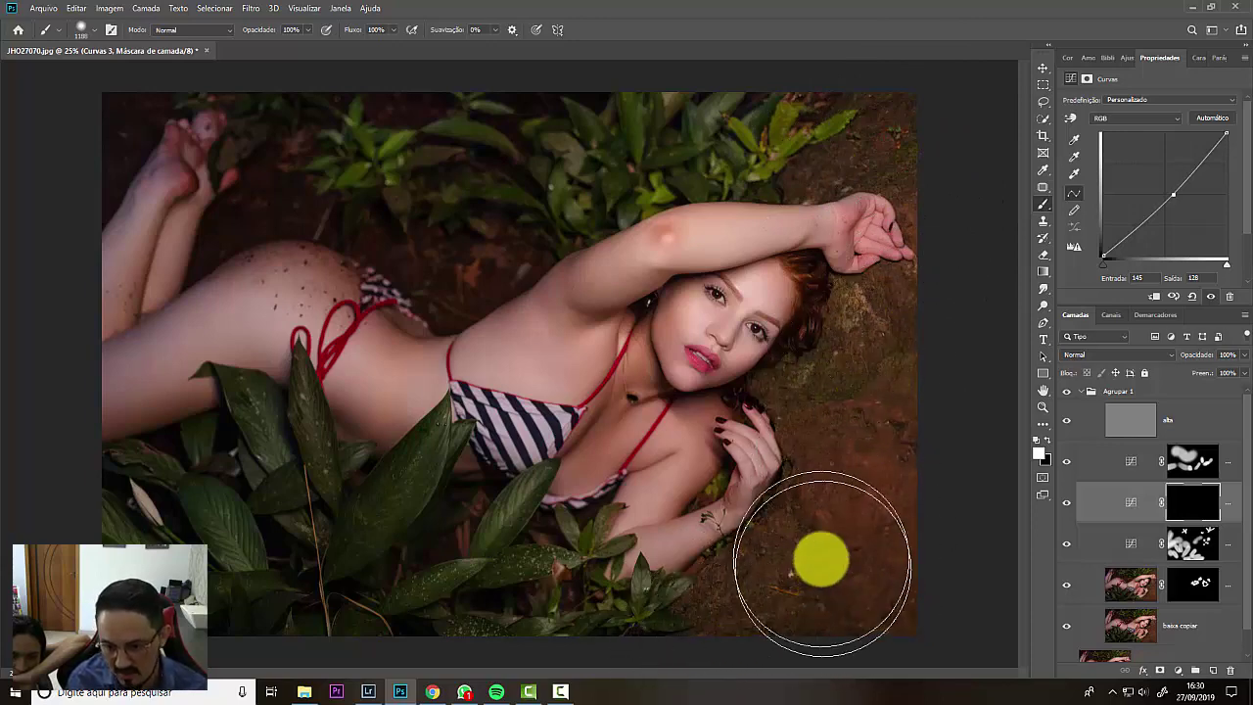
mouse_move(885, 355)
mouse_down()
mouse_move(927, 200)
mouse_move(923, 115)
mouse_up()
drag(947, 296, 907, 460)
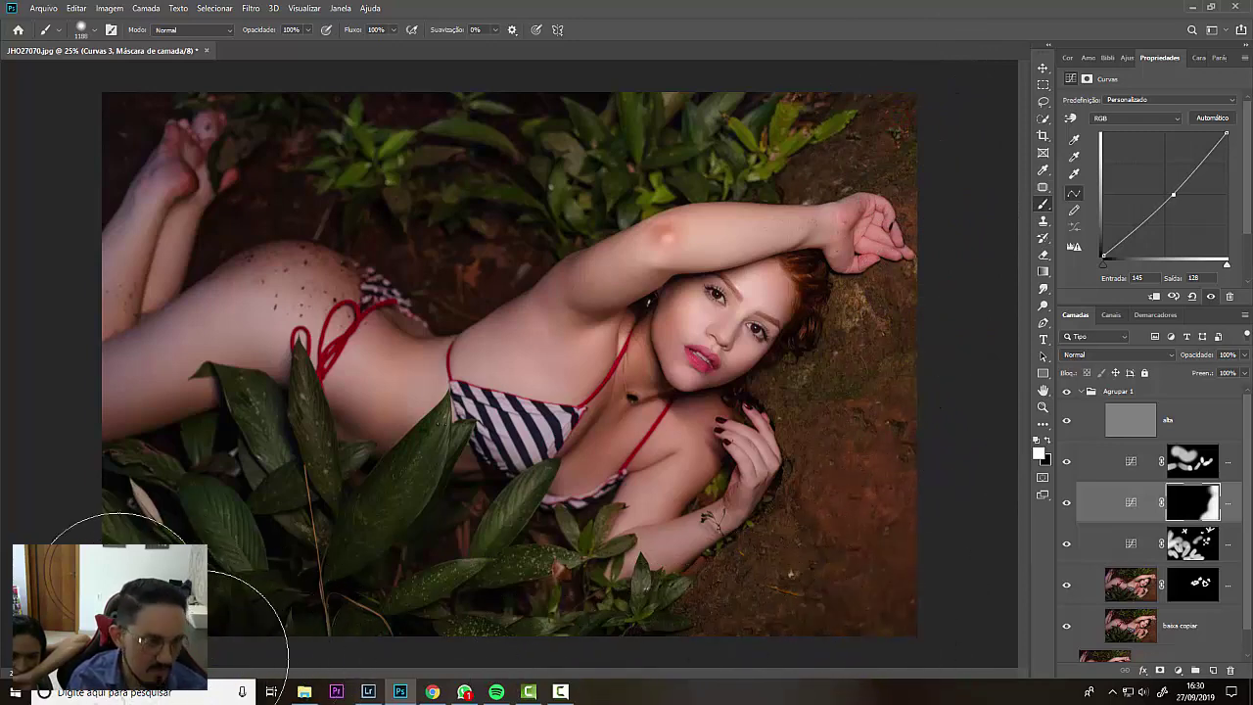
mouse_move(225, 130)
mouse_down()
mouse_move(274, 170)
mouse_move(262, 148)
mouse_up()
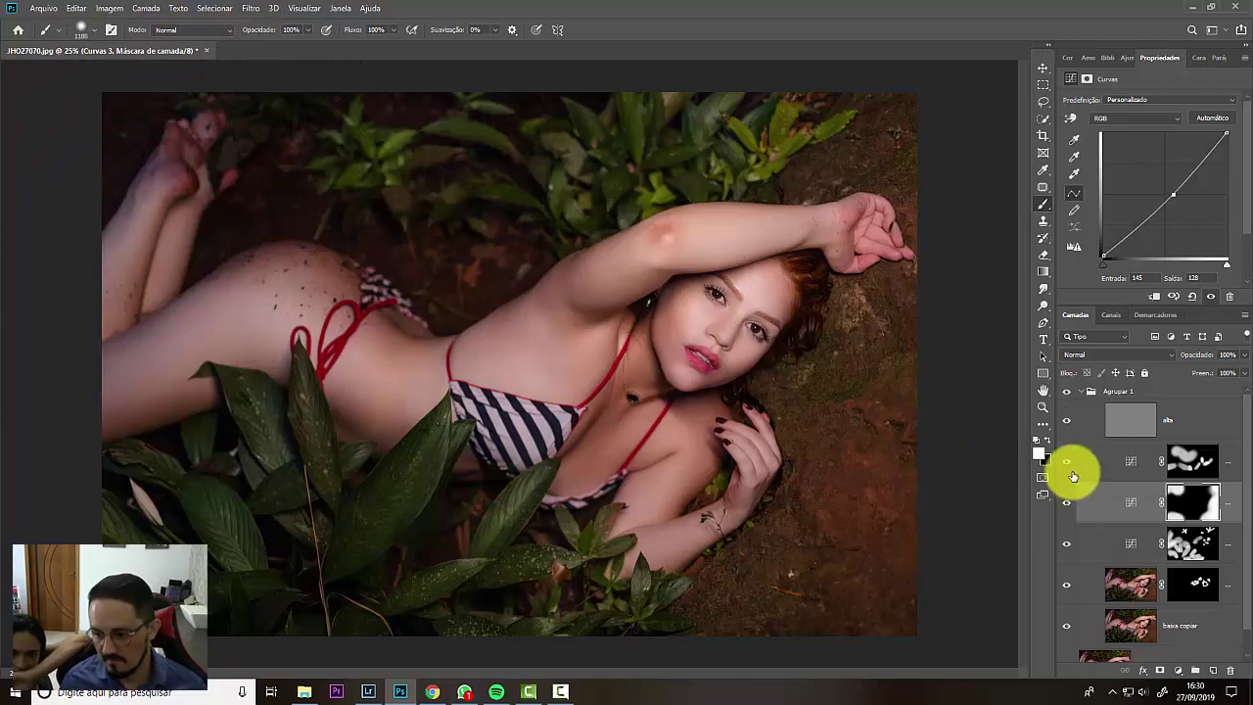
click(1067, 504)
click(1067, 504)
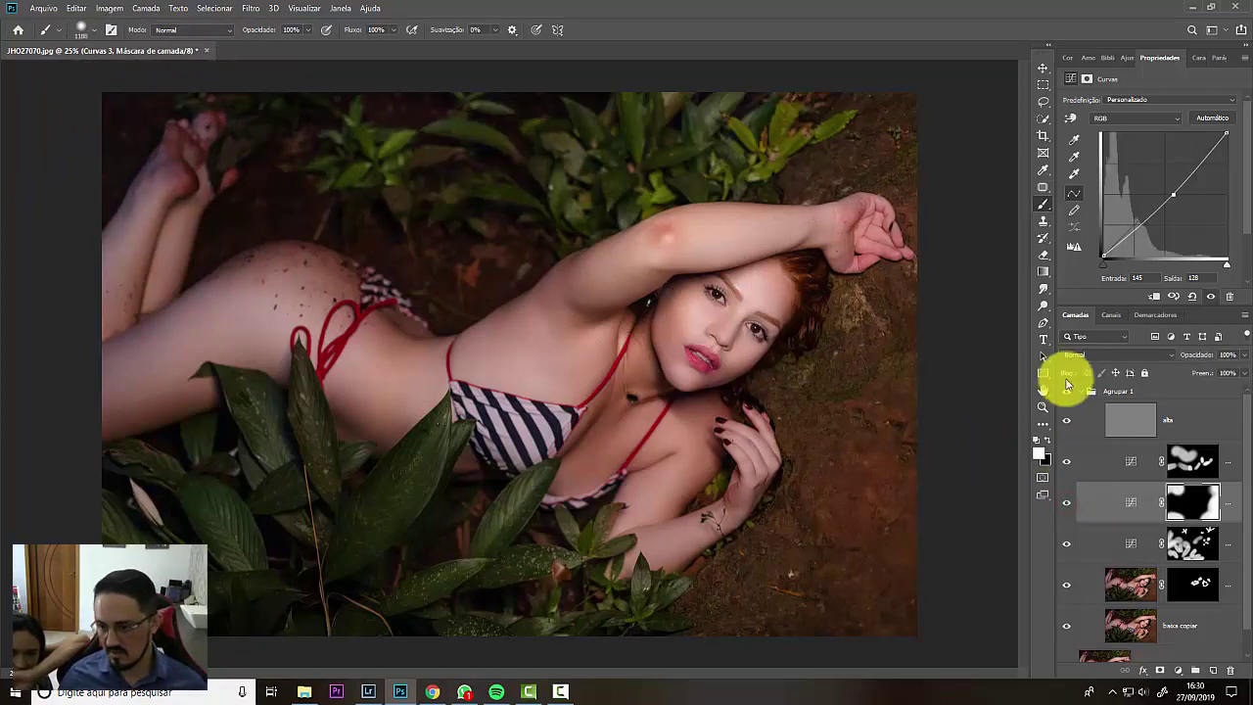
Step: Compare the photo with the retouching group hidden and shown, then switch to Lightroom to view JHO27070.CR2 and return to Photoshop
click(1064, 393)
click(1064, 395)
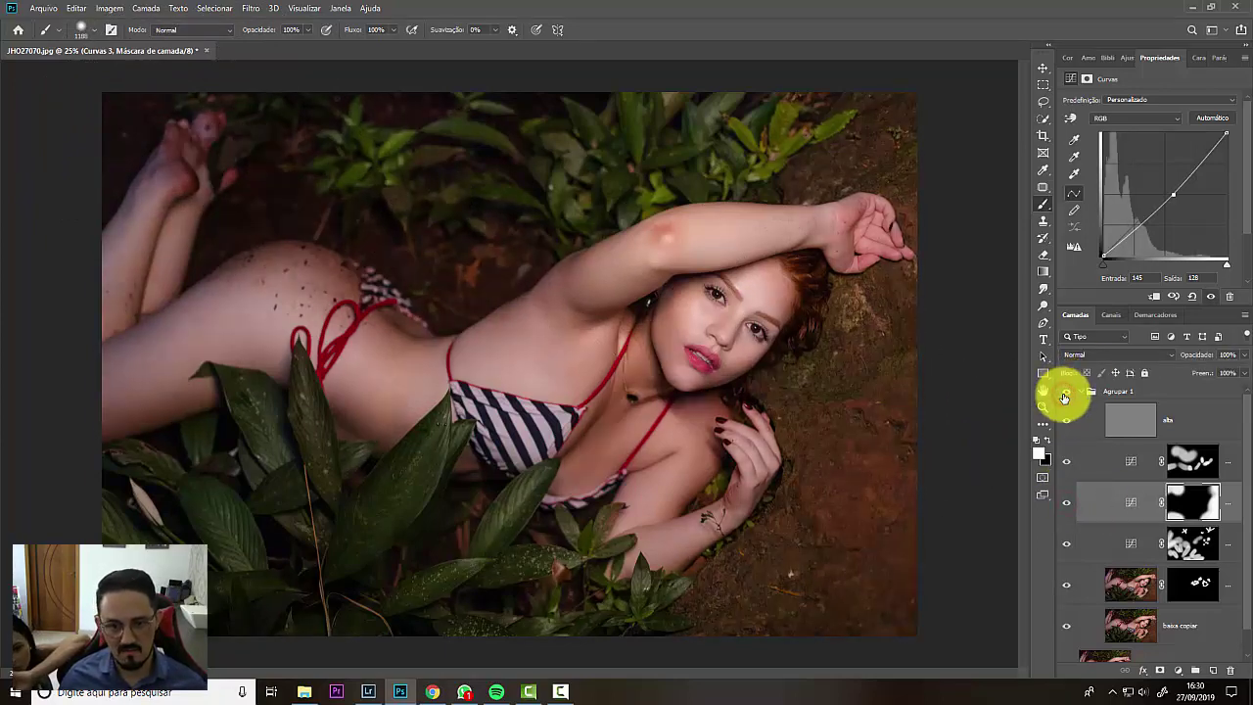
click(1064, 395)
click(1064, 395)
click(1064, 396)
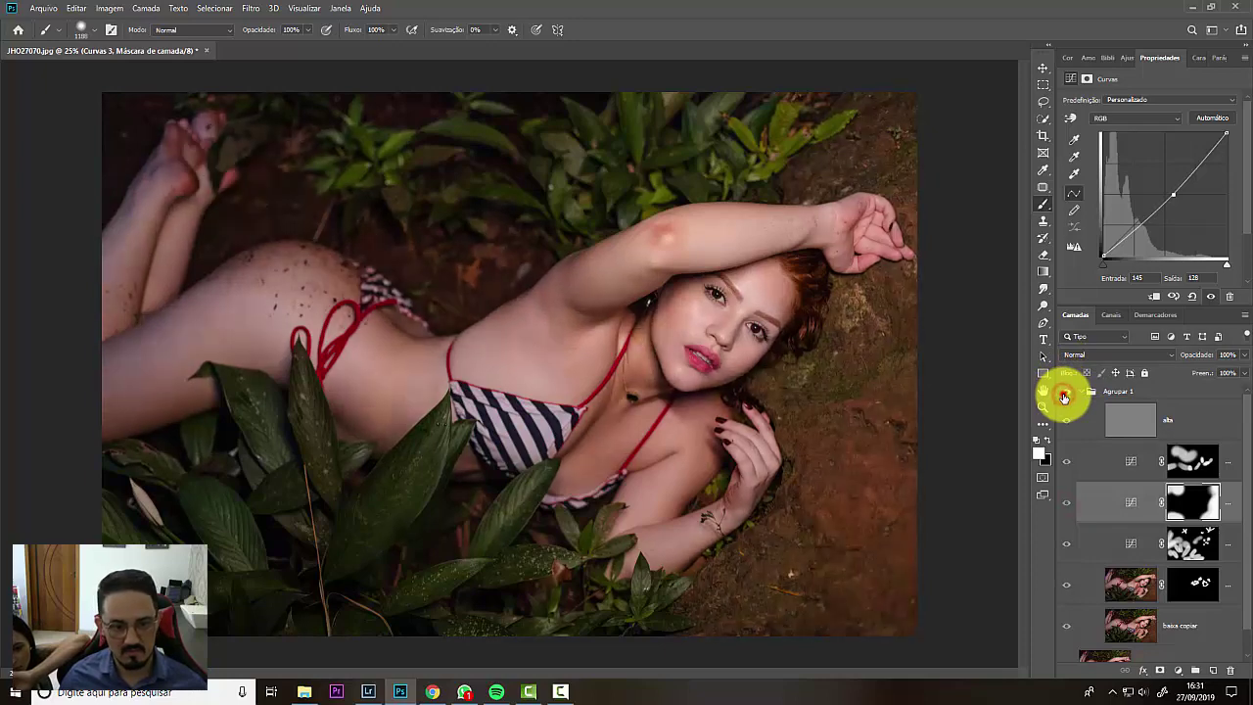
click(1064, 396)
click(1064, 395)
click(1063, 396)
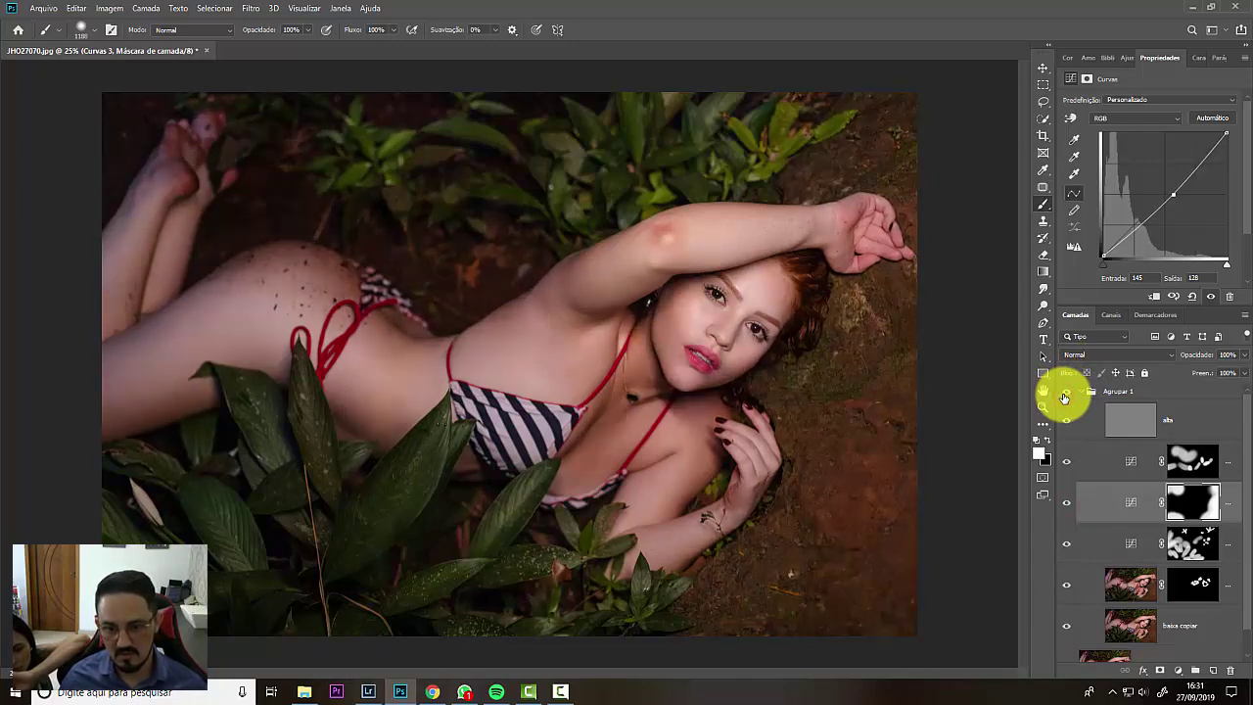
click(368, 692)
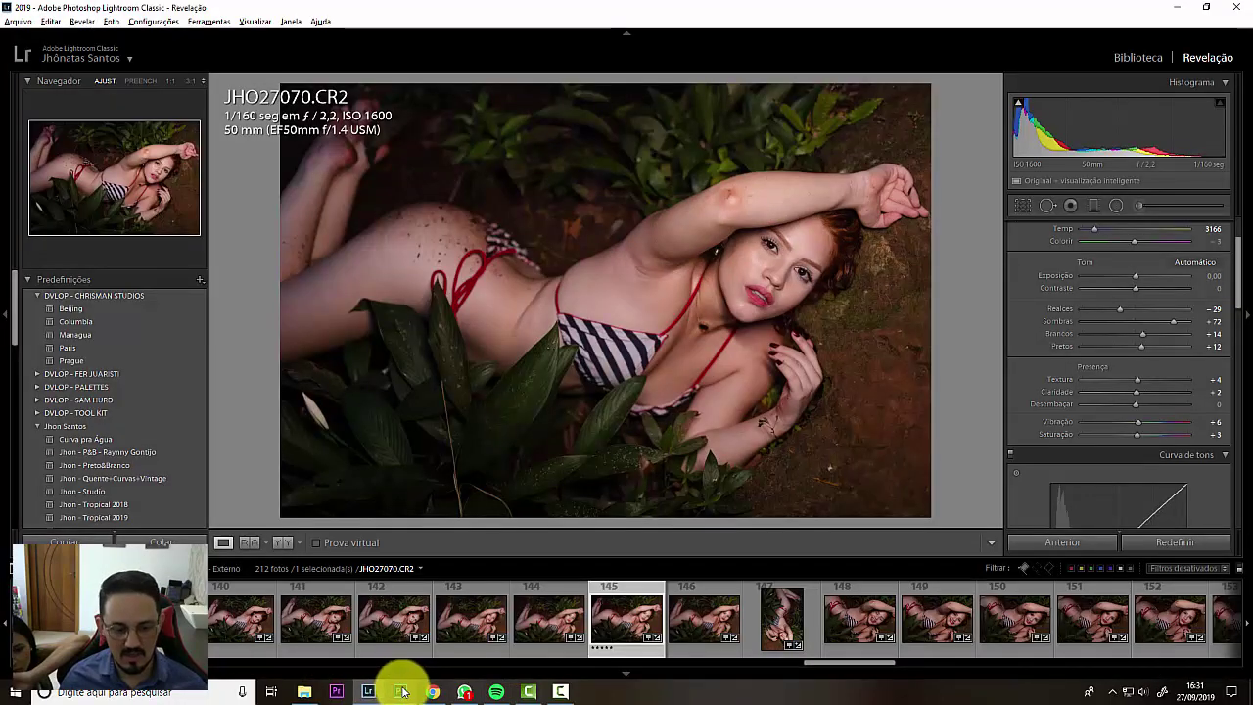
click(401, 691)
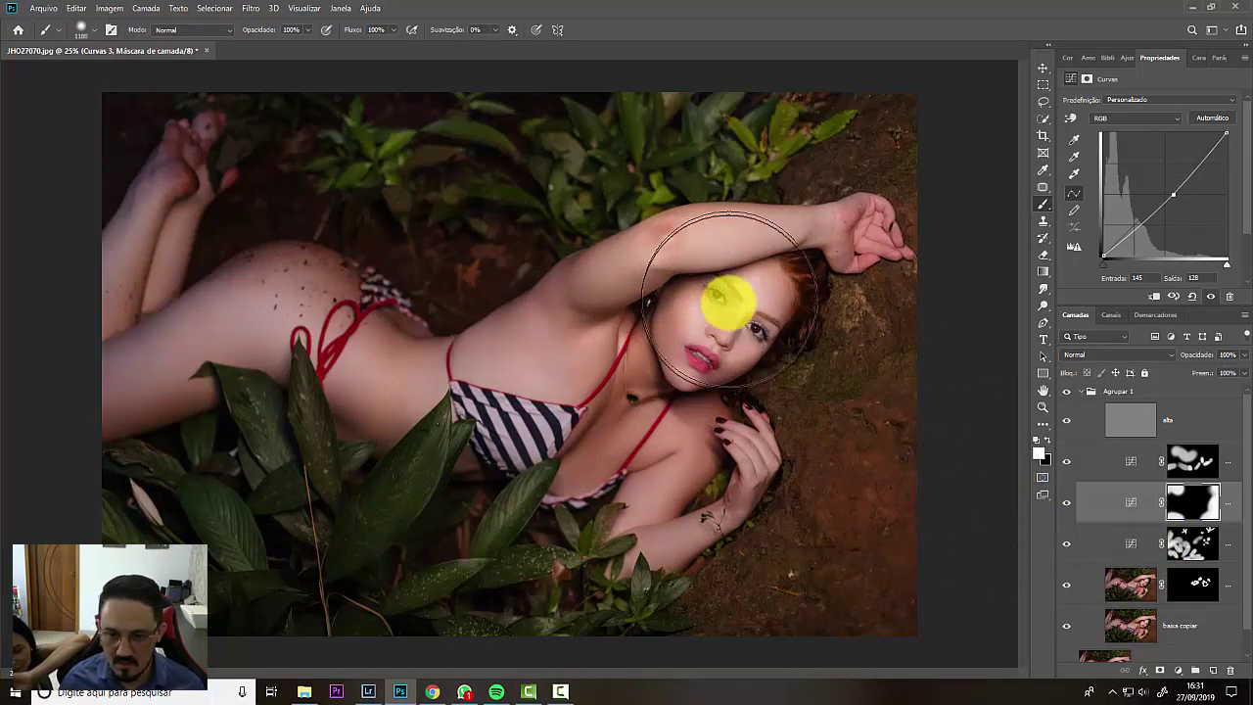
Step: Add a darkening Curves adjustment for the face above the vignette layer with input 136 and output 118, and invert its mask to black
drag(726, 303, 806, 336)
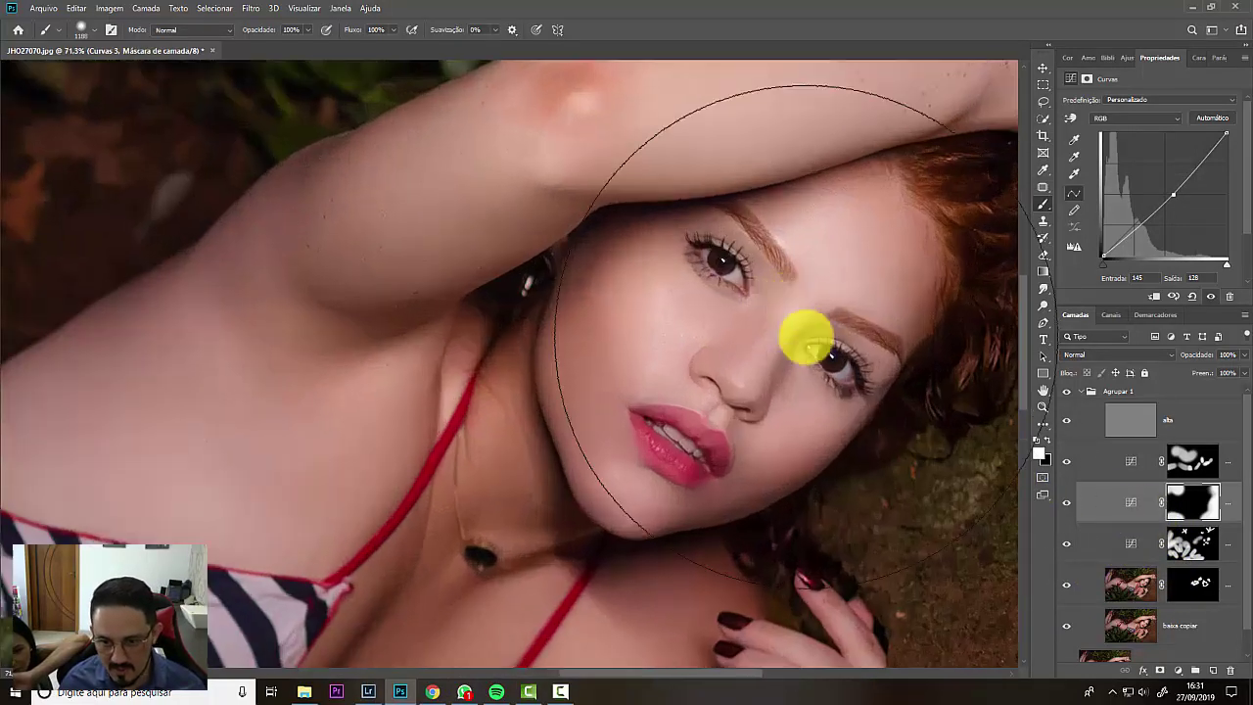
click(1178, 674)
click(1168, 482)
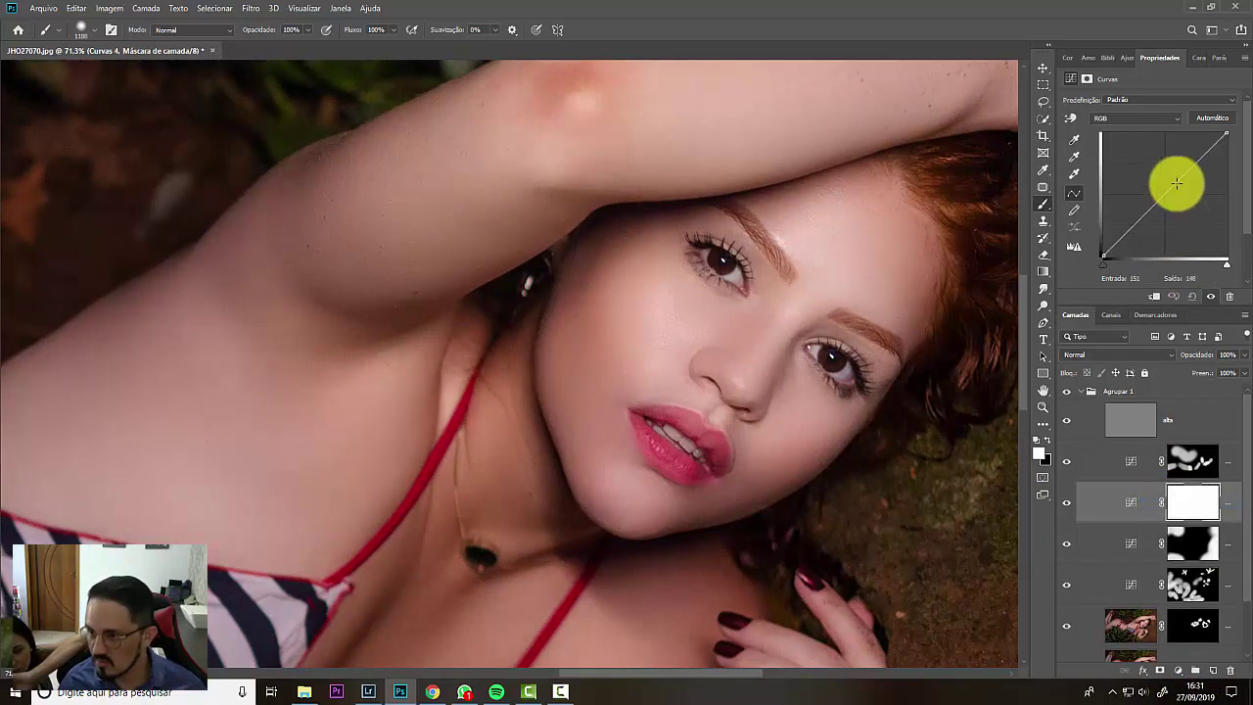
drag(1161, 195, 1166, 197)
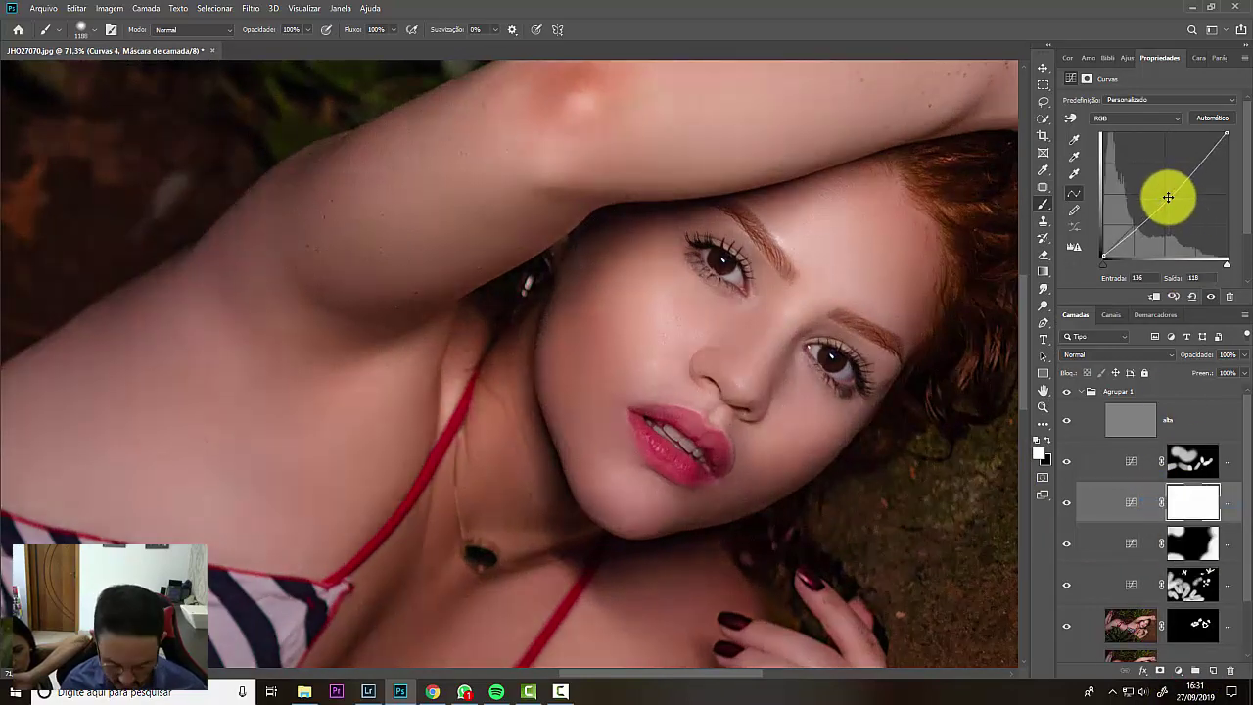
key(ctrl+i)
Step: Shrink the brush and paint the face Curves mask white over the lips to darken them
key(ctrl+plus)
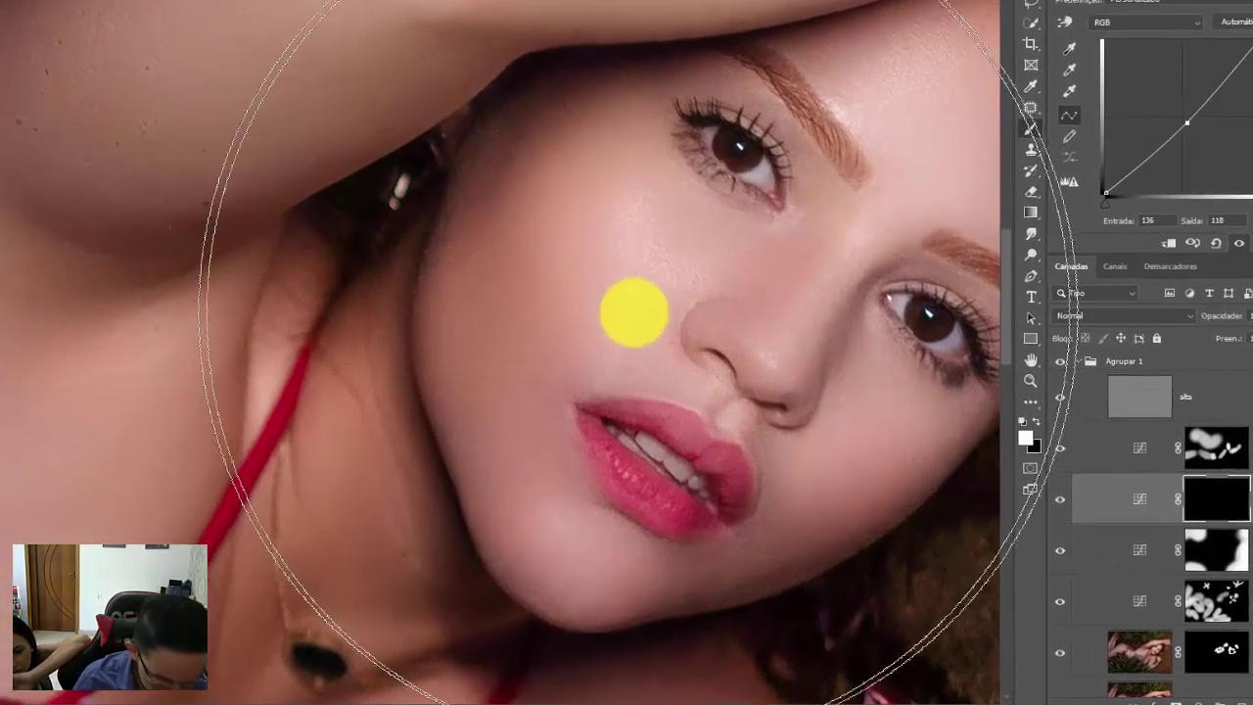
drag(740, 323, 391, 342)
drag(112, 273, 70, 253)
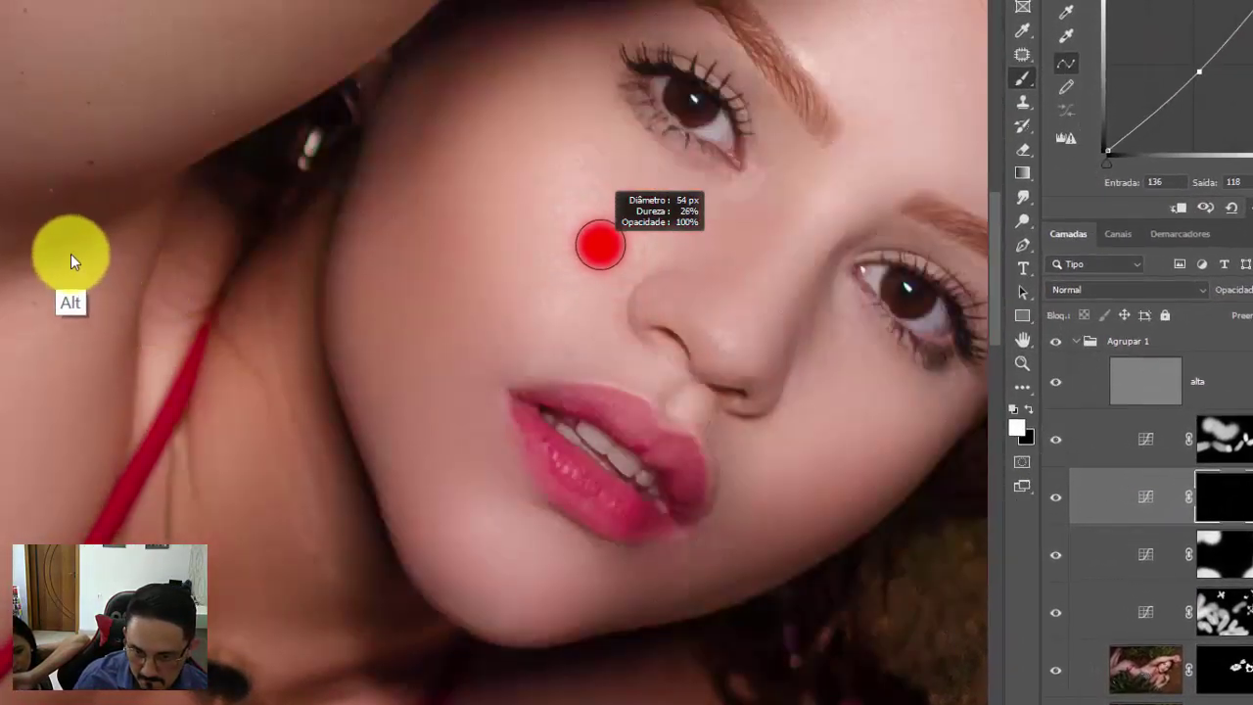
drag(60, 99, 63, 106)
mouse_move(546, 431)
mouse_down()
mouse_move(566, 484)
mouse_move(653, 532)
mouse_move(639, 520)
mouse_move(682, 490)
mouse_up()
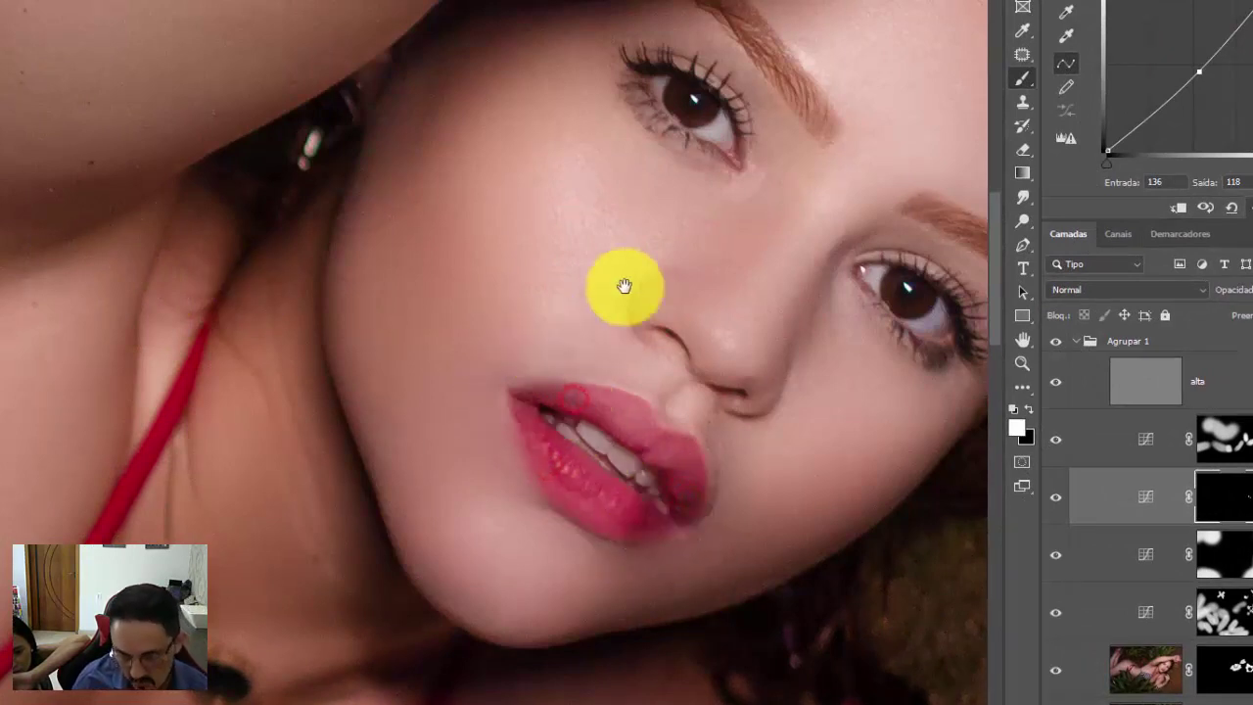
Step: Paint the face Curves mask white along the side of the nose and around the inner eye areas, resizing the brush to fit
drag(701, 171, 471, 272)
mouse_move(497, 411)
mouse_down()
mouse_move(549, 401)
mouse_move(531, 402)
mouse_up()
drag(463, 369, 481, 411)
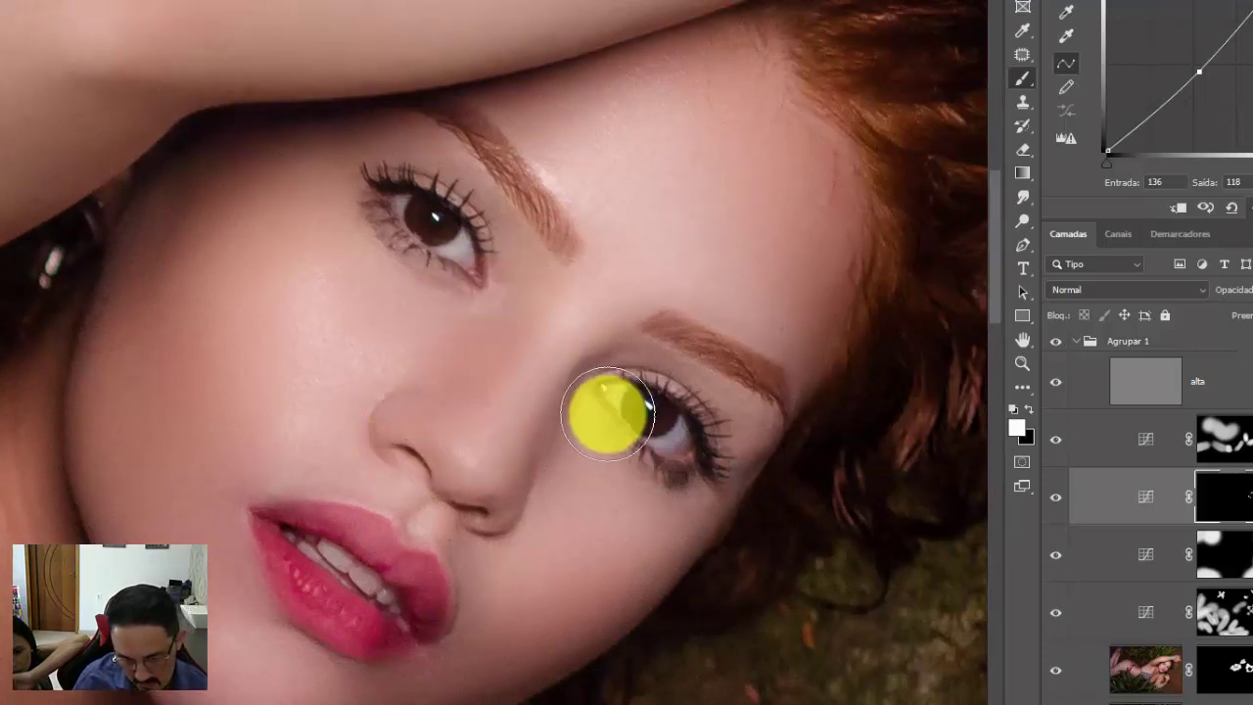
drag(566, 460, 549, 458)
mouse_move(526, 214)
mouse_down()
mouse_move(477, 218)
mouse_move(502, 221)
mouse_up()
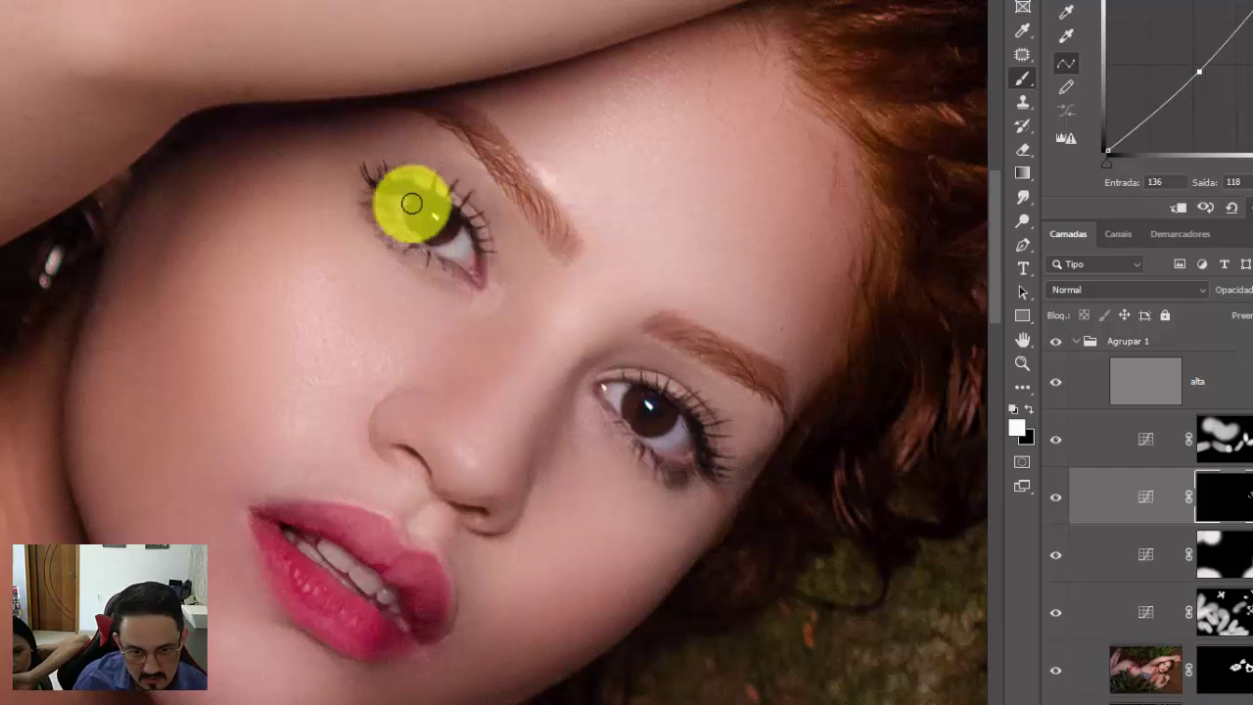
Step: Paint the face Curves mask white over the lash lines and eyebrows to deepen them, and check the whole face
mouse_move(384, 170)
mouse_down()
mouse_move(454, 199)
mouse_move(479, 234)
mouse_move(477, 257)
mouse_move(395, 223)
mouse_move(381, 201)
mouse_move(422, 251)
mouse_move(369, 186)
mouse_move(444, 285)
mouse_move(653, 394)
mouse_move(619, 434)
mouse_move(615, 412)
mouse_move(681, 471)
mouse_move(637, 373)
mouse_move(715, 430)
mouse_move(722, 480)
mouse_move(710, 441)
mouse_up()
mouse_move(699, 307)
mouse_down()
mouse_move(710, 339)
mouse_move(783, 414)
mouse_up()
mouse_move(564, 250)
mouse_down()
mouse_move(522, 177)
mouse_move(414, 111)
mouse_move(602, 186)
mouse_up()
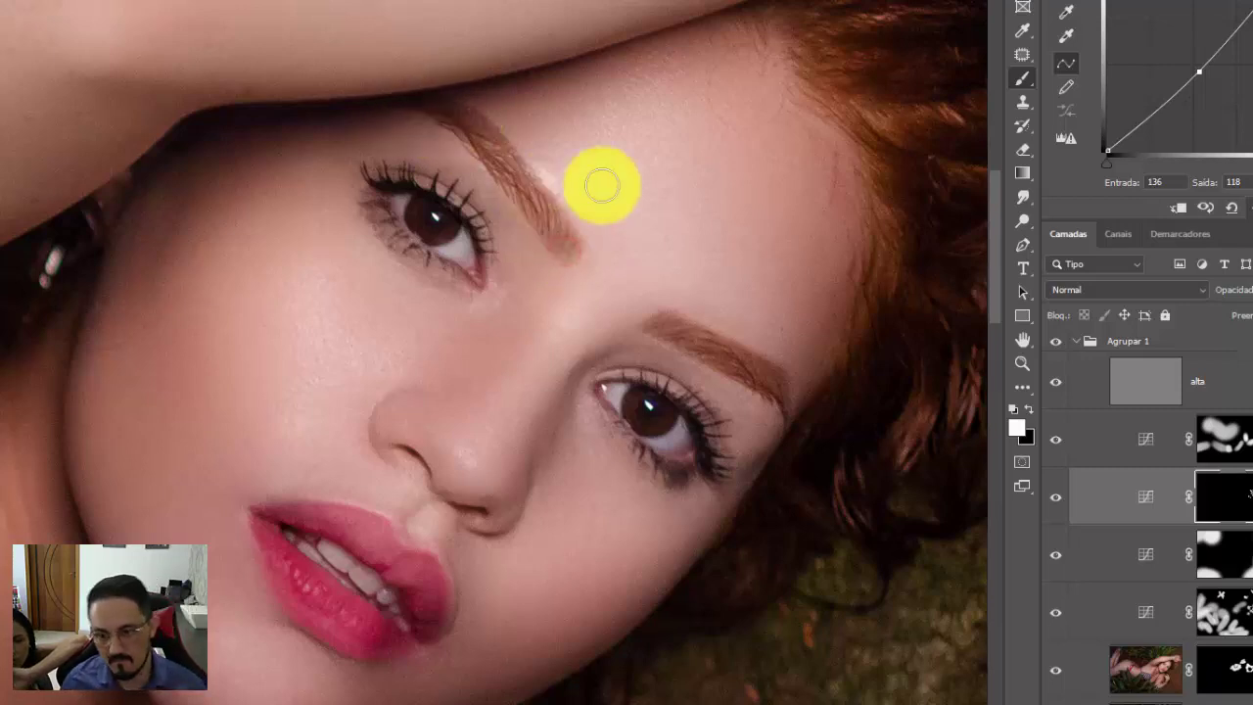
key(ctrl+minus)
key(ctrl+minus)
key(ctrl+minus)
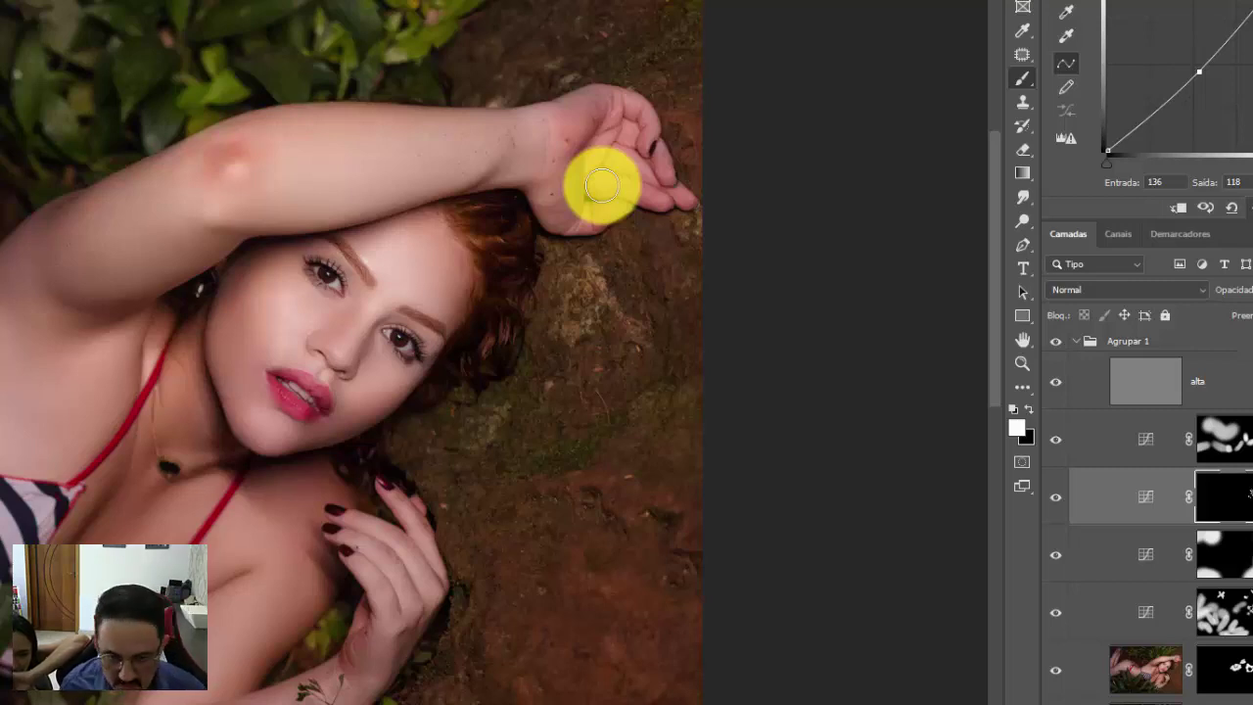
scroll(601, 185, up, 2)
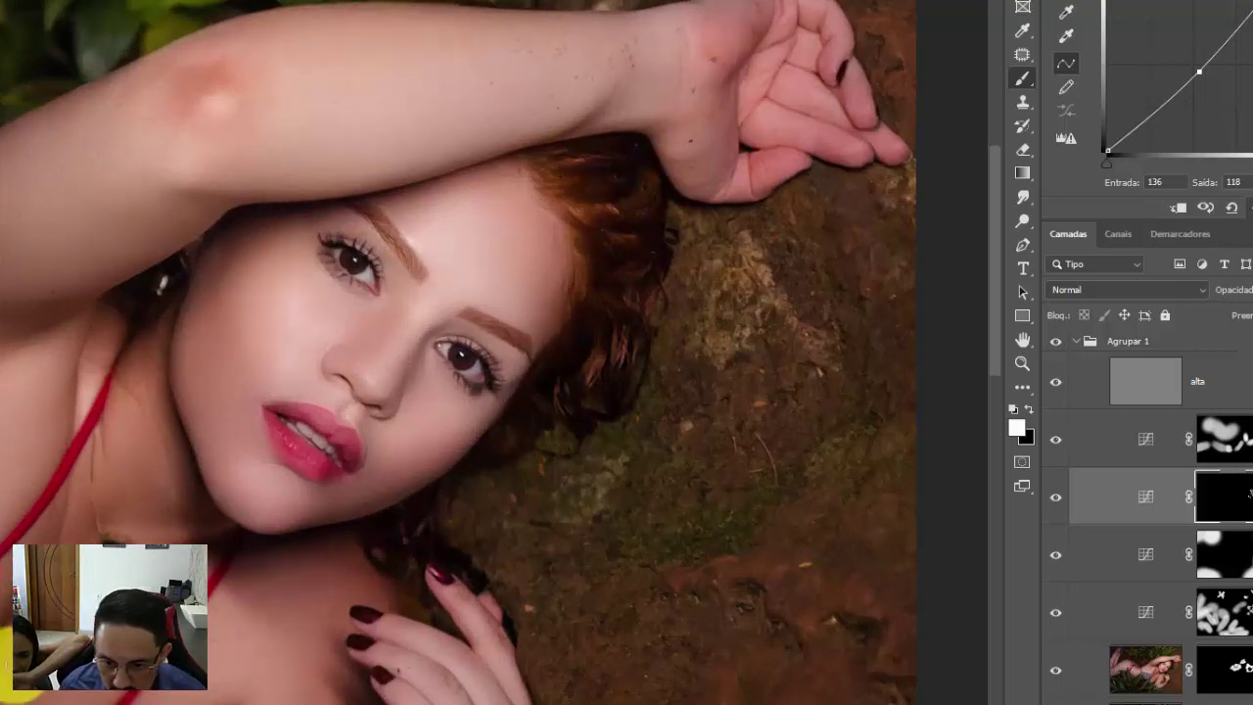
Step: Add a brightening Curves adjustment for the hair with input 117 and output 135, and invert its mask to black
drag(583, 374, 581, 339)
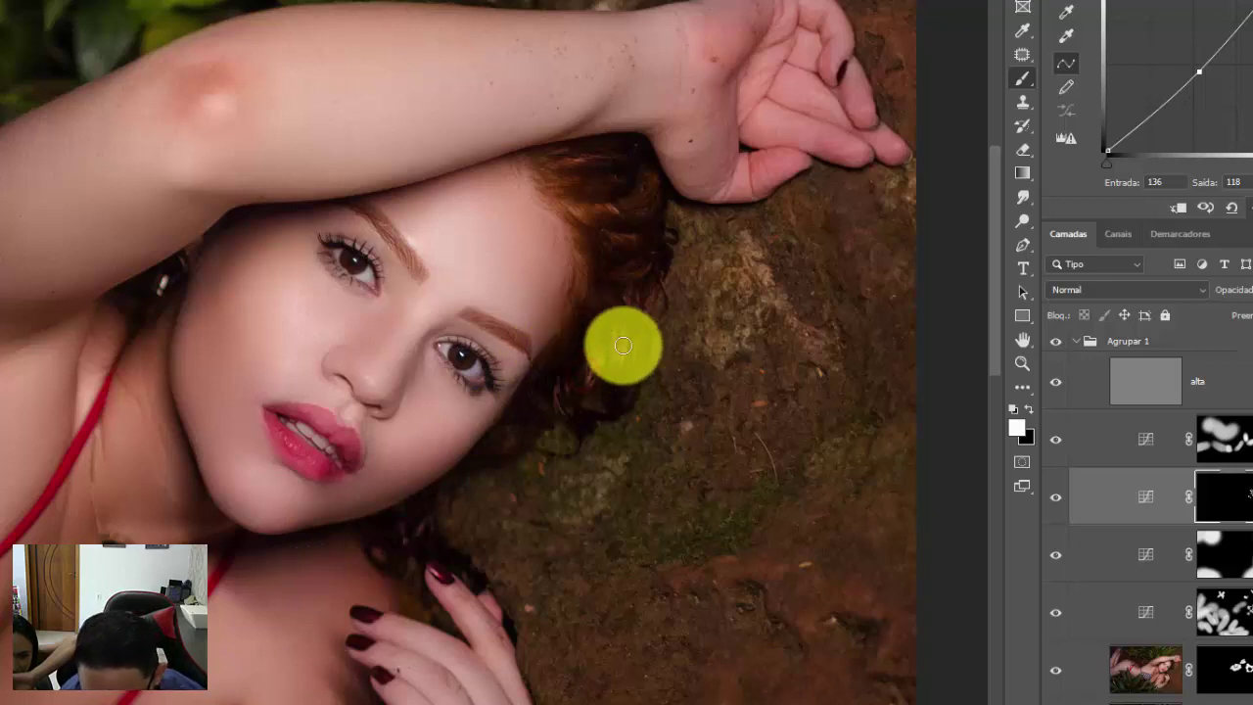
drag(613, 385, 638, 327)
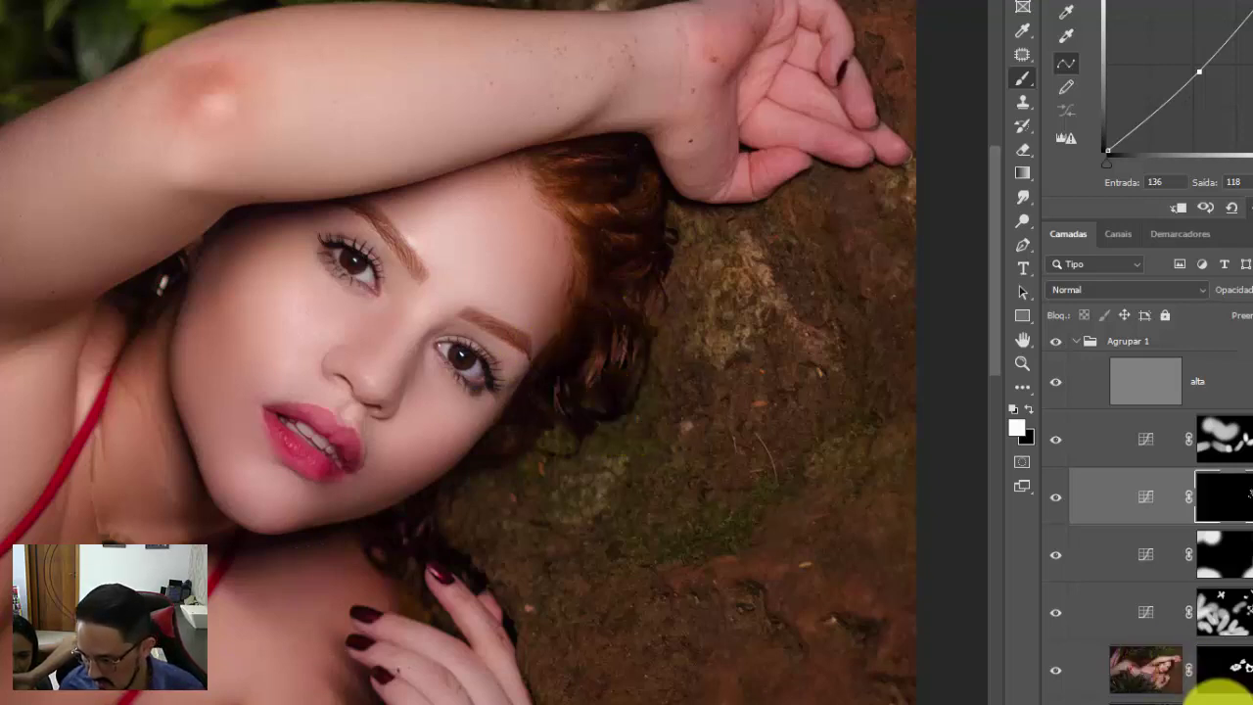
click(1218, 698)
click(1201, 503)
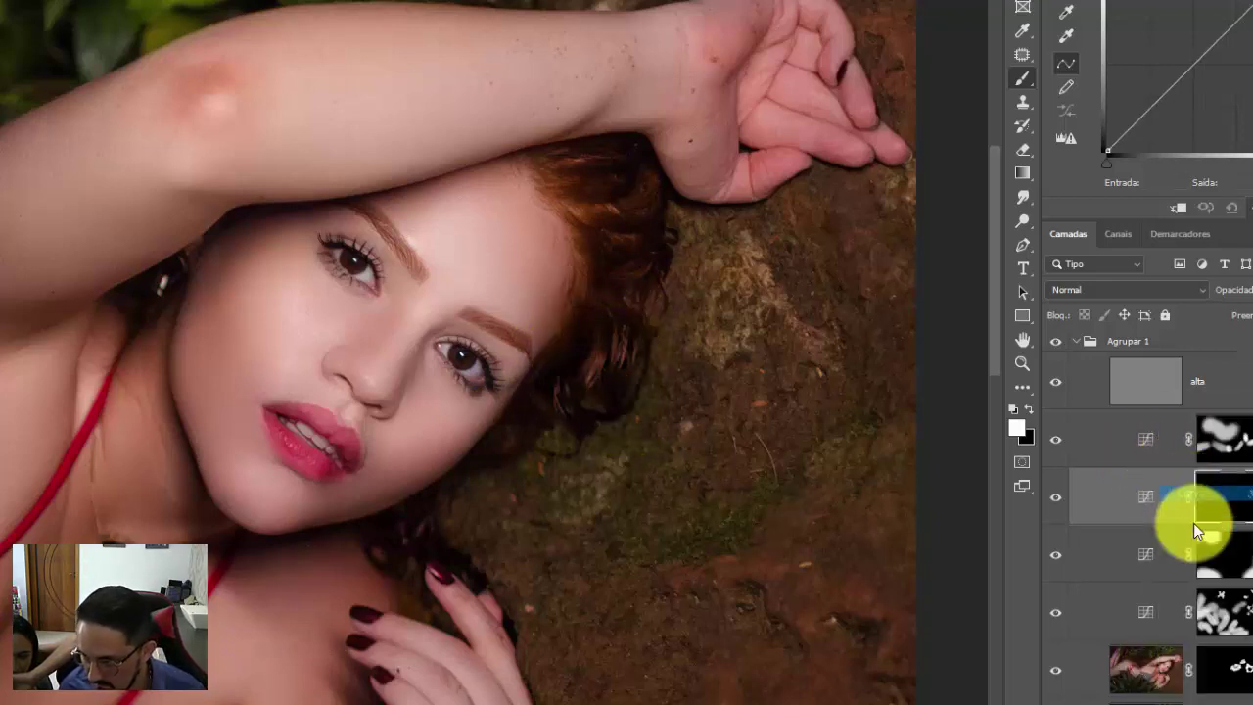
drag(1191, 67, 1191, 61)
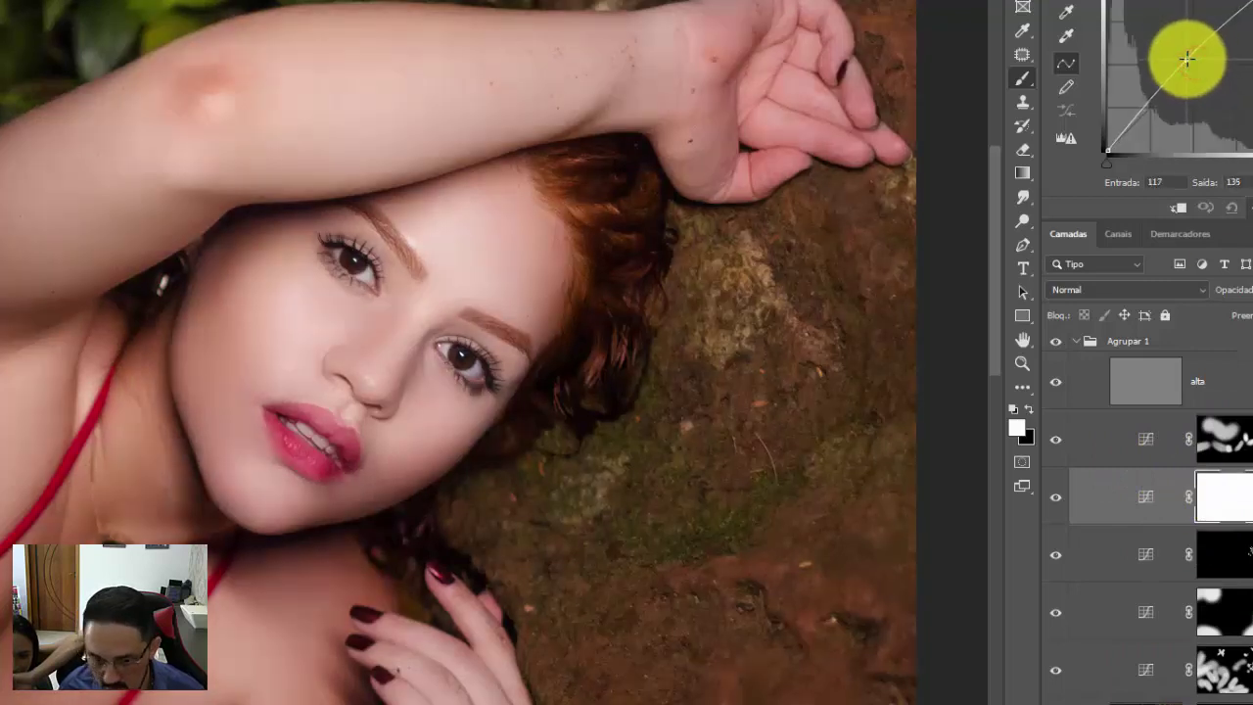
key(ctrl+i)
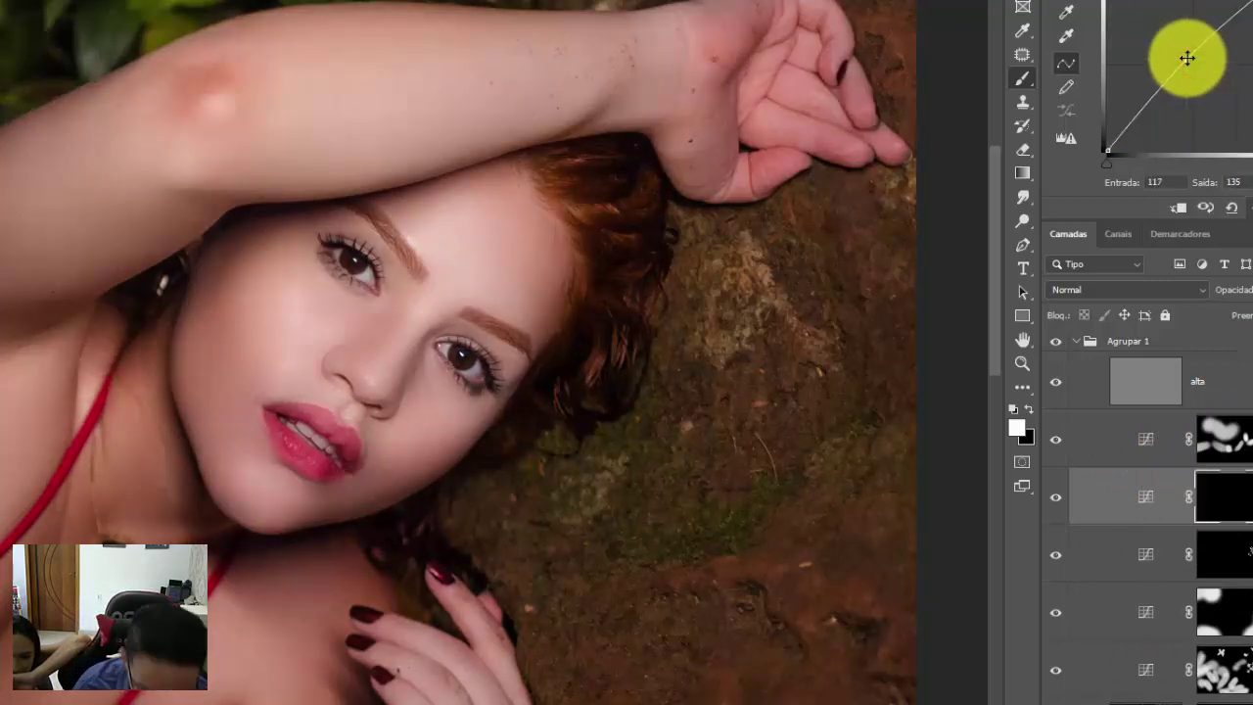
Step: Paint the brightening Curves mask white over the red hair around the forehead and beside the face
mouse_move(604, 345)
mouse_down()
mouse_move(582, 375)
mouse_move(618, 336)
mouse_up()
mouse_move(590, 201)
mouse_down()
mouse_move(565, 187)
mouse_move(587, 216)
mouse_move(652, 215)
mouse_move(602, 295)
mouse_move(626, 330)
mouse_up()
drag(602, 265, 657, 248)
mouse_move(566, 162)
mouse_down()
mouse_move(603, 186)
mouse_move(631, 162)
mouse_up()
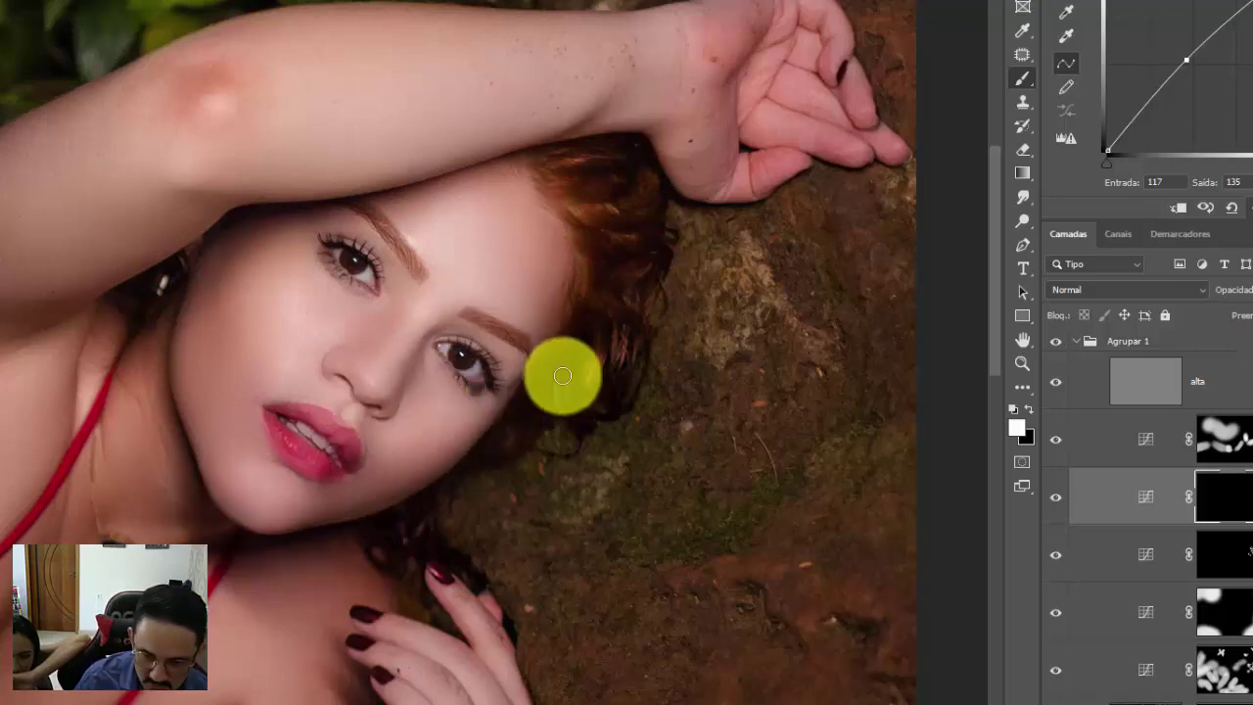
drag(536, 406, 626, 327)
drag(620, 182, 635, 198)
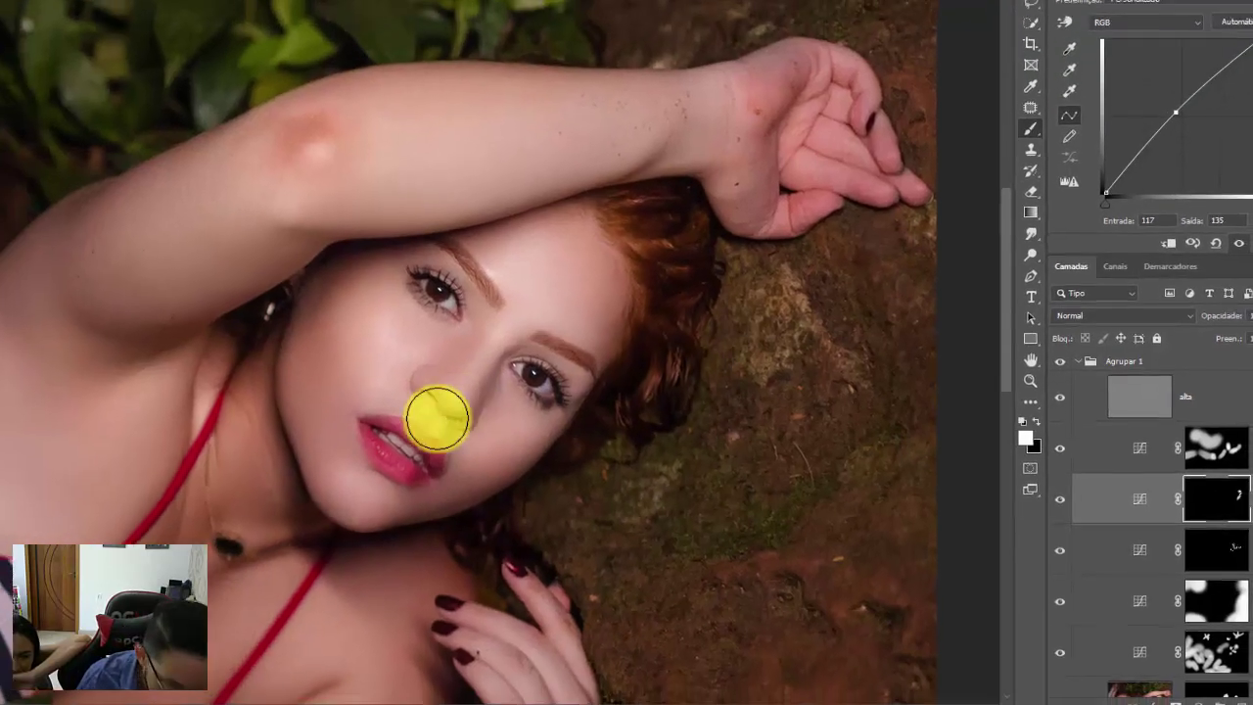
Step: Paint the brightening Curves mask white over the shadowed corner of the lips with a smaller brush, and check the whole photo
key(z)
drag(241, 195, 726, 579)
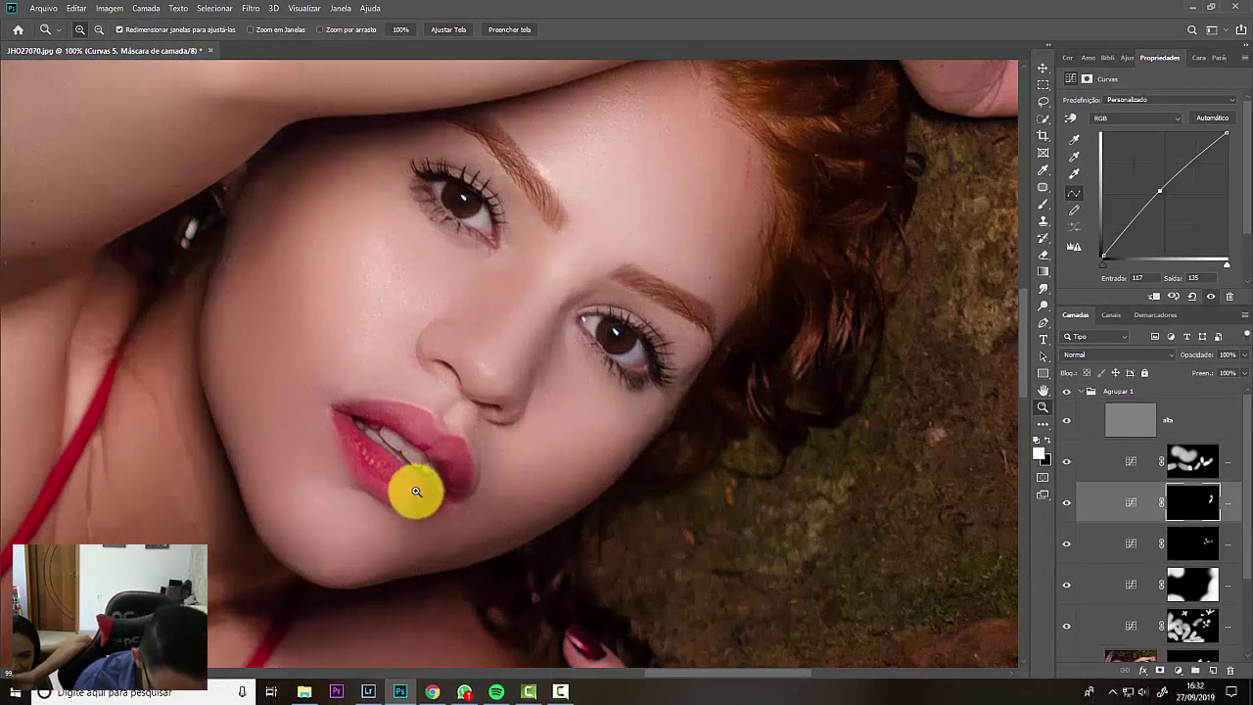
key(b)
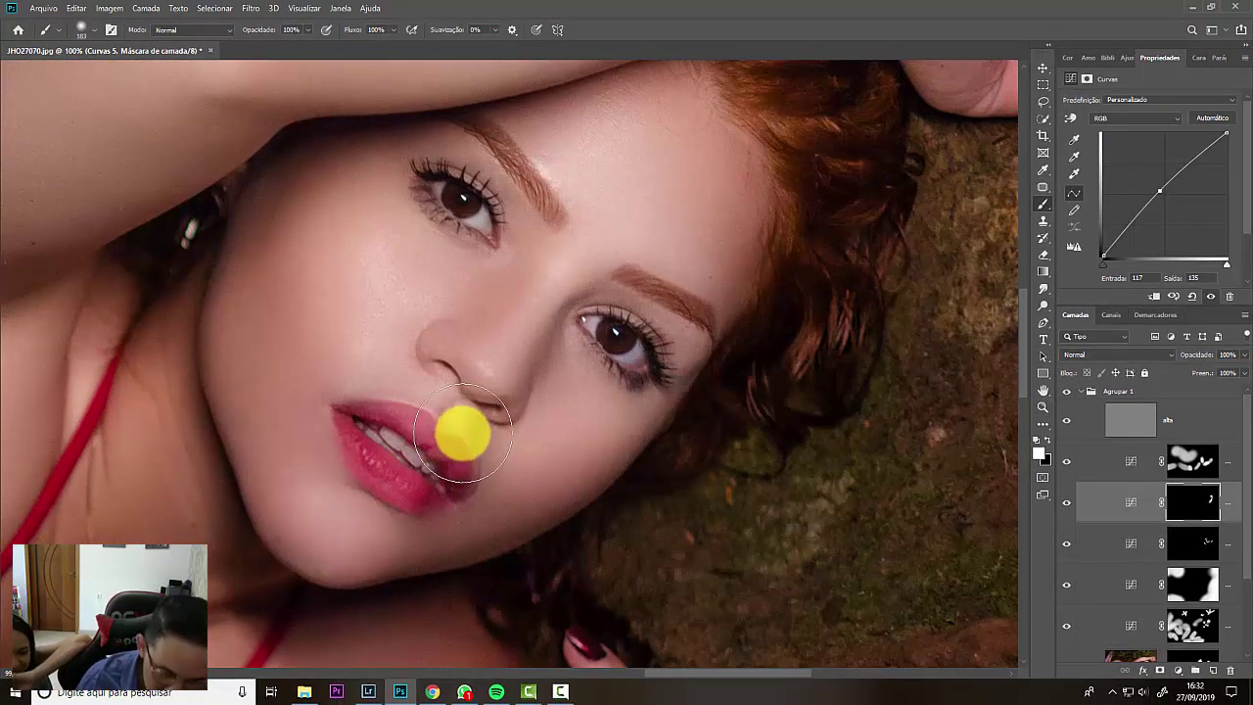
mouse_move(453, 420)
mouse_down()
mouse_move(392, 452)
mouse_move(414, 492)
mouse_move(414, 456)
mouse_move(434, 441)
mouse_move(460, 473)
mouse_up()
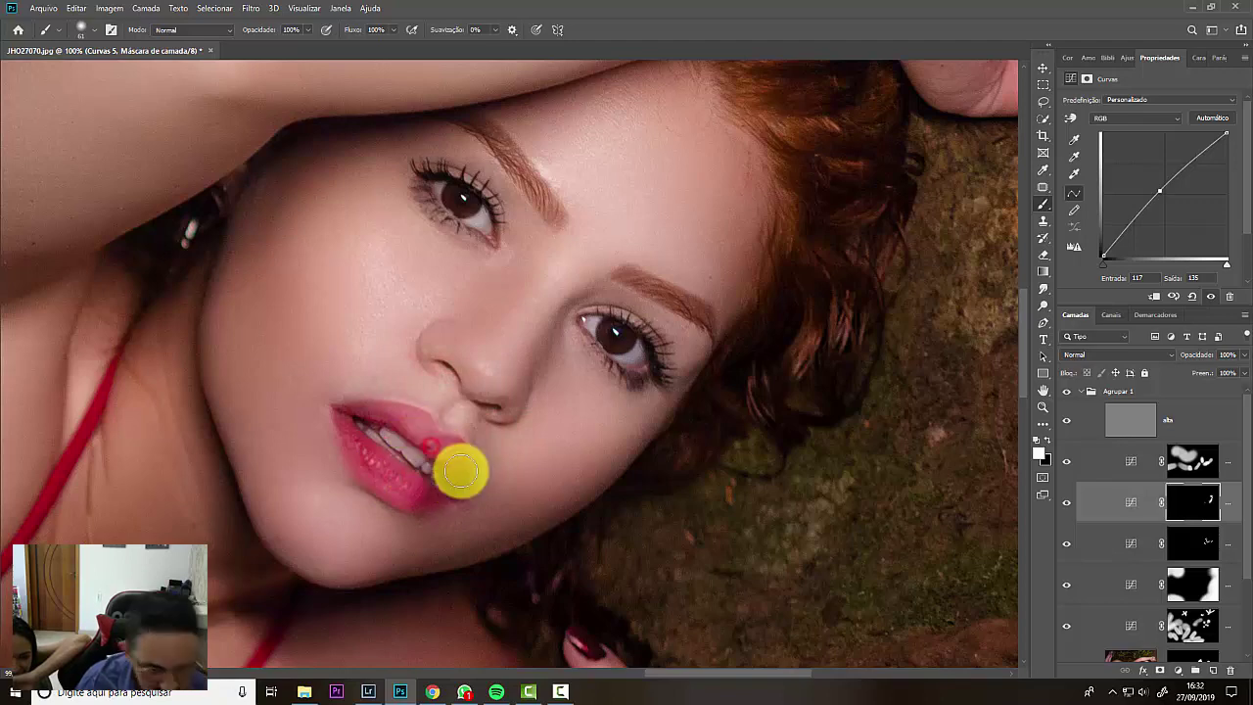
key(ctrl+minus)
key(ctrl+minus)
key(ctrl+minus)
key(ctrl+minus)
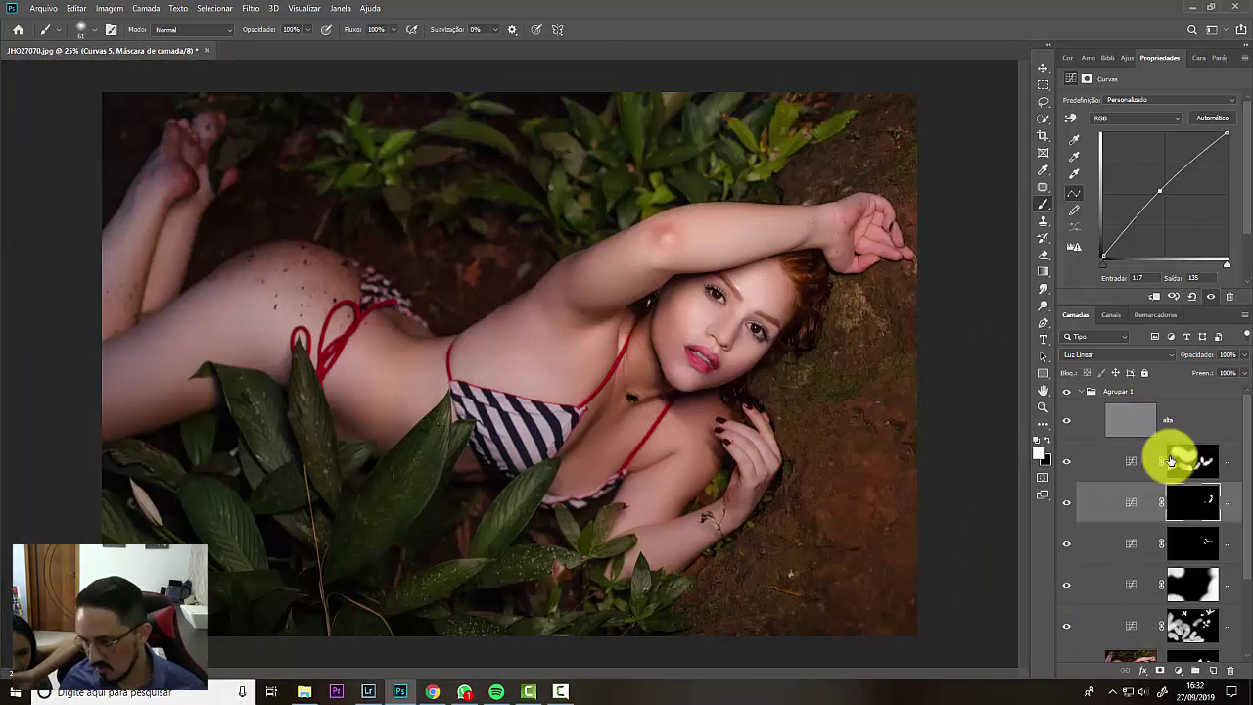
Step: Duplicate the alta layer and set the copy's blend mode to Soft Light (Luz Indireta)
click(1145, 431)
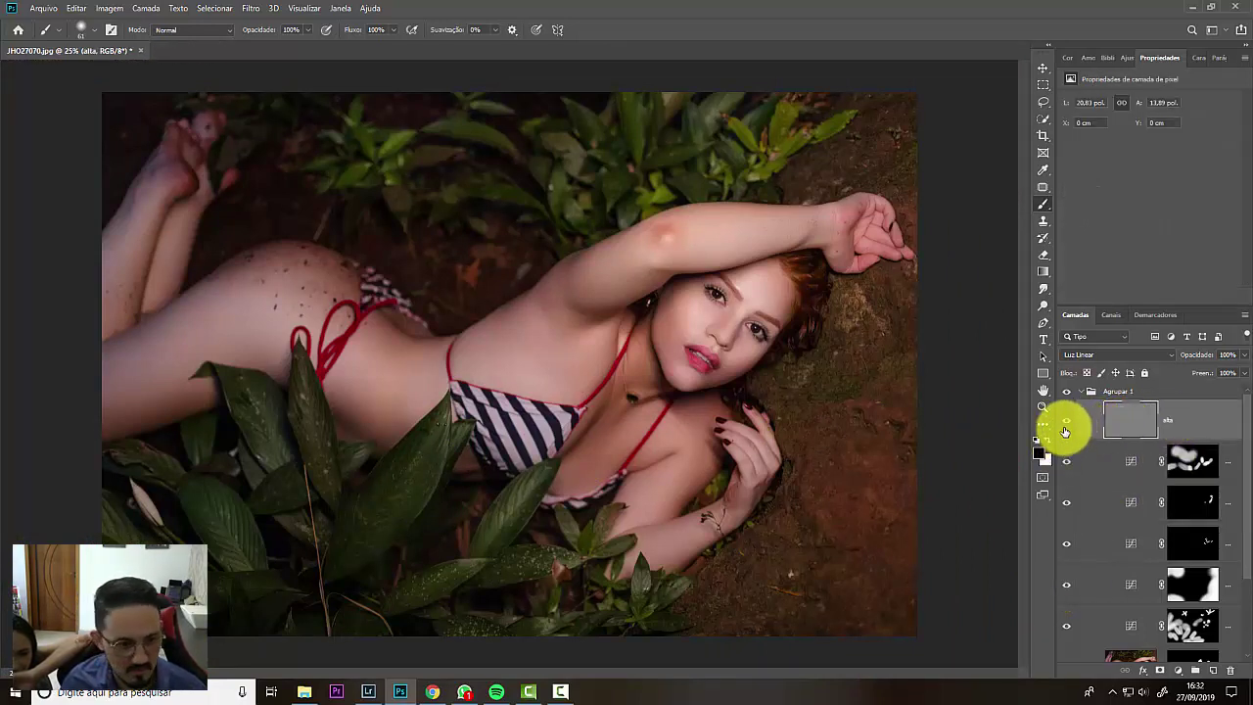
key(ctrl+j)
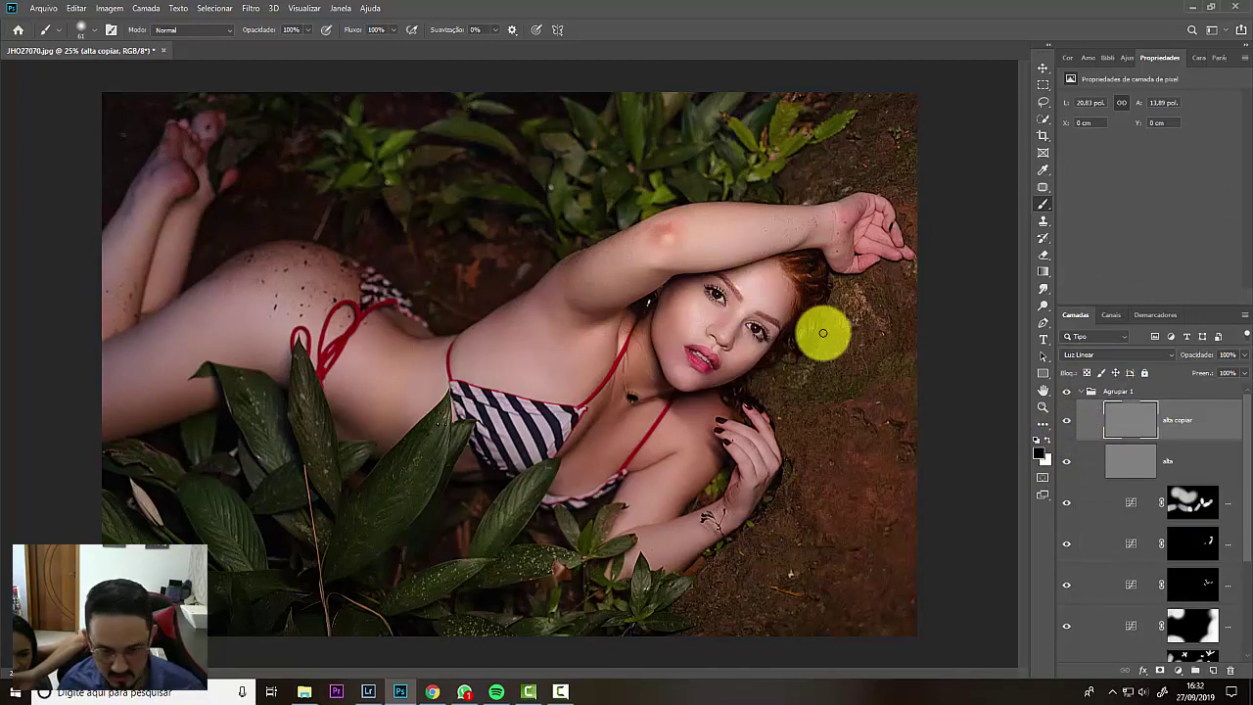
click(1109, 354)
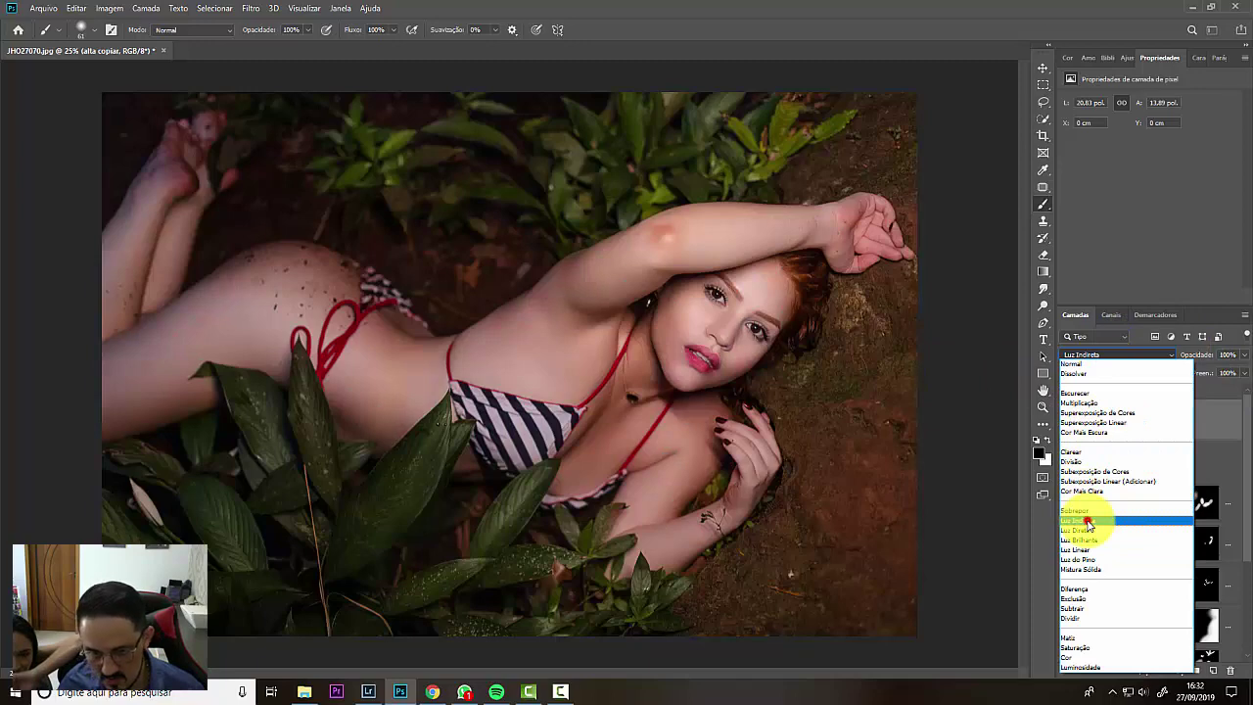
click(1088, 522)
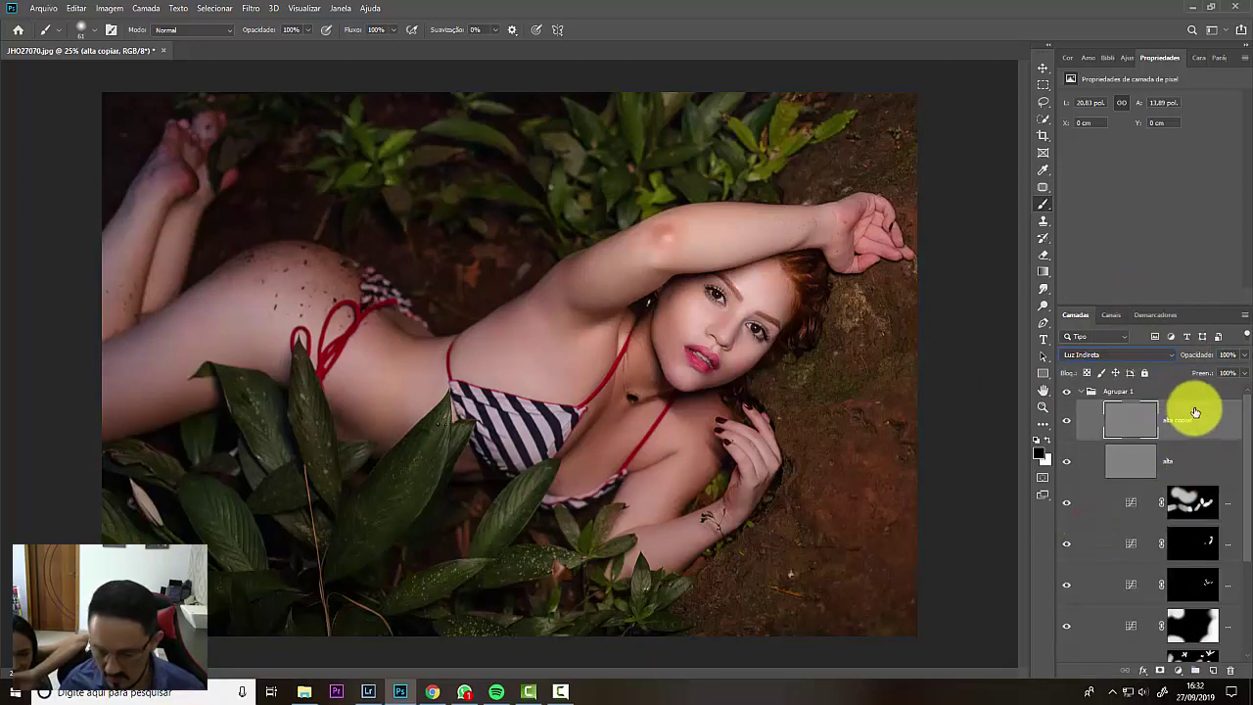
Step: Inspect the sharpened skin texture up close on the torso, face and neck, and return to the whole photo
key(ctrl+plus)
key(ctrl+plus)
key(ctrl+plus)
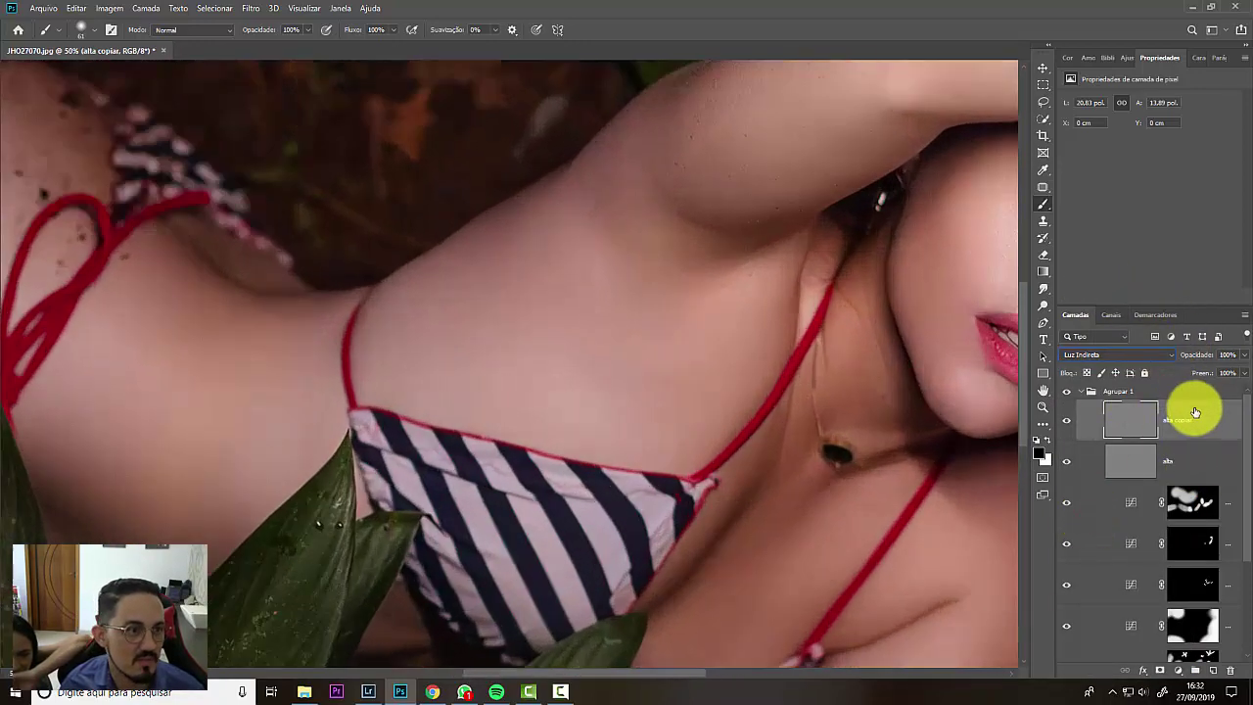
key(ctrl+plus)
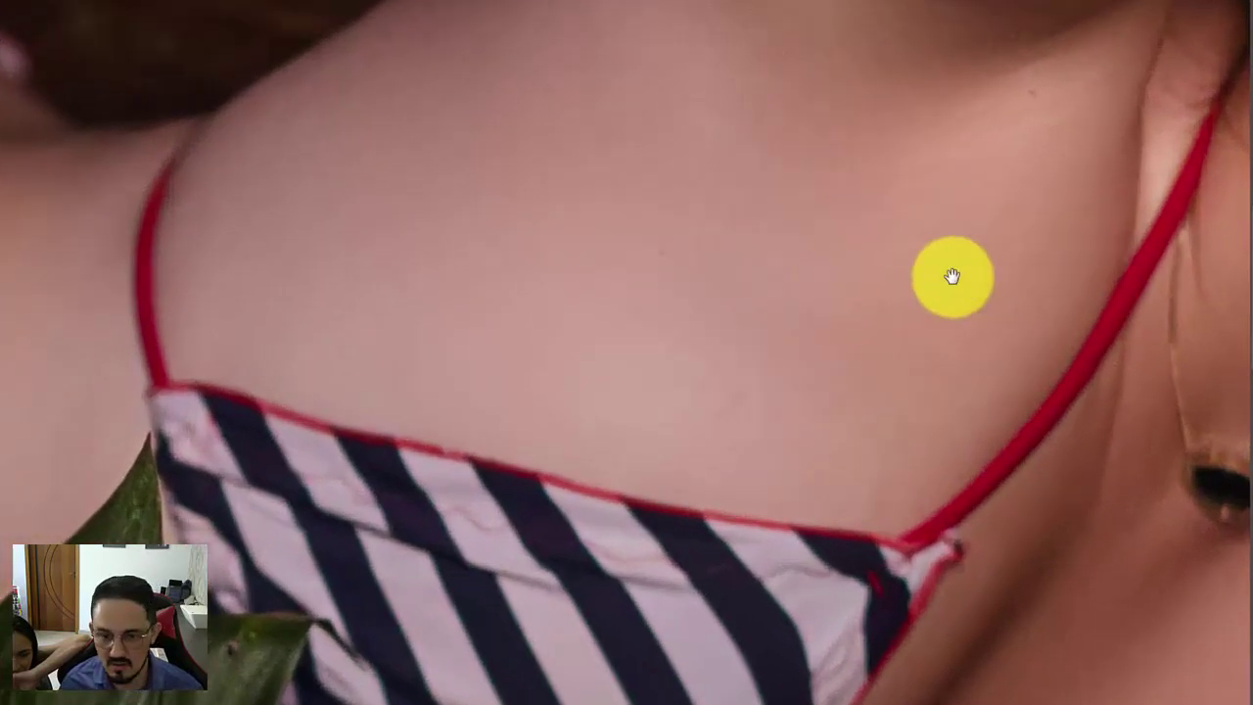
drag(798, 365, 201, 338)
drag(63, 232, 4, 245)
drag(531, 115, 548, 283)
drag(637, 62, 634, 159)
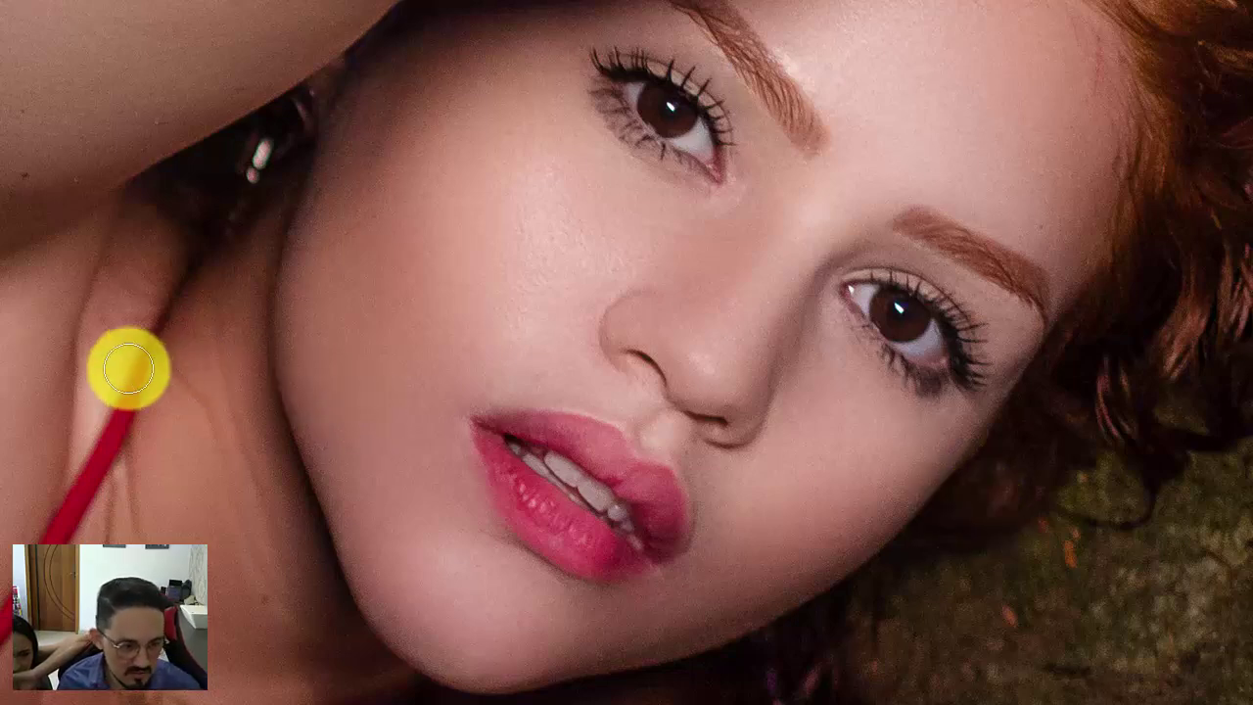
drag(149, 306, 683, 259)
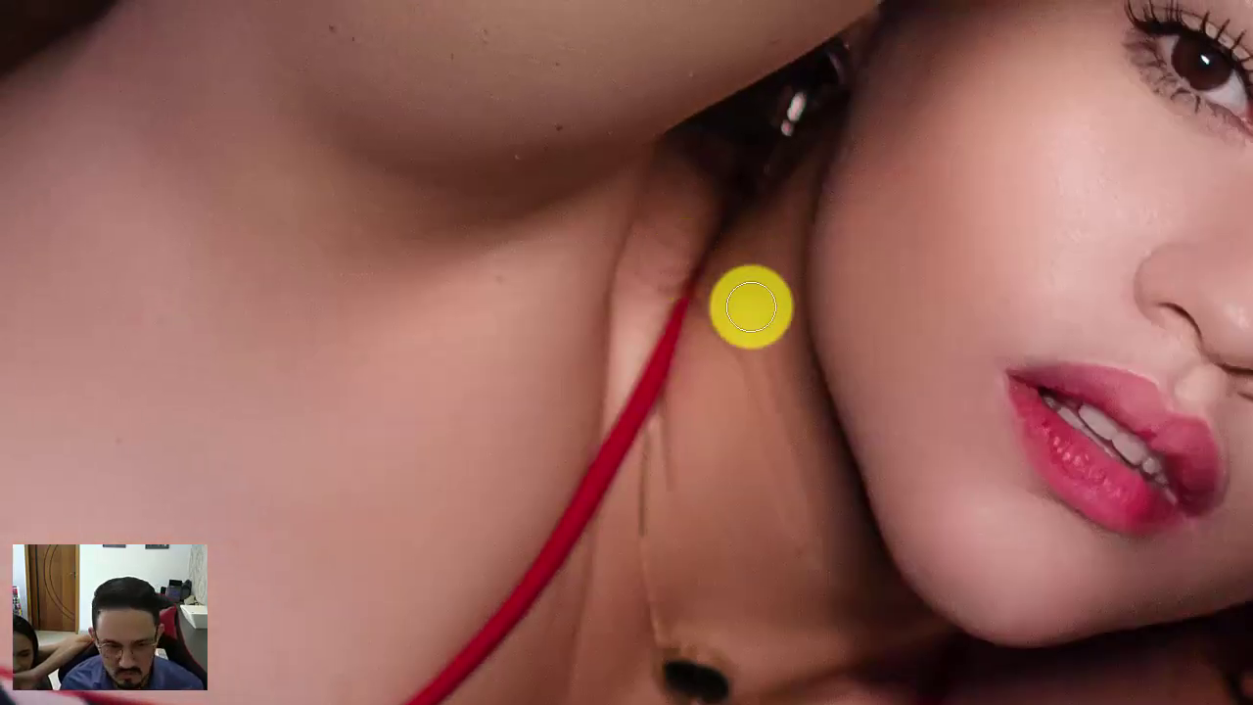
key(ctrl+minus)
key(ctrl+minus)
key(ctrl+minus)
key(ctrl+minus)
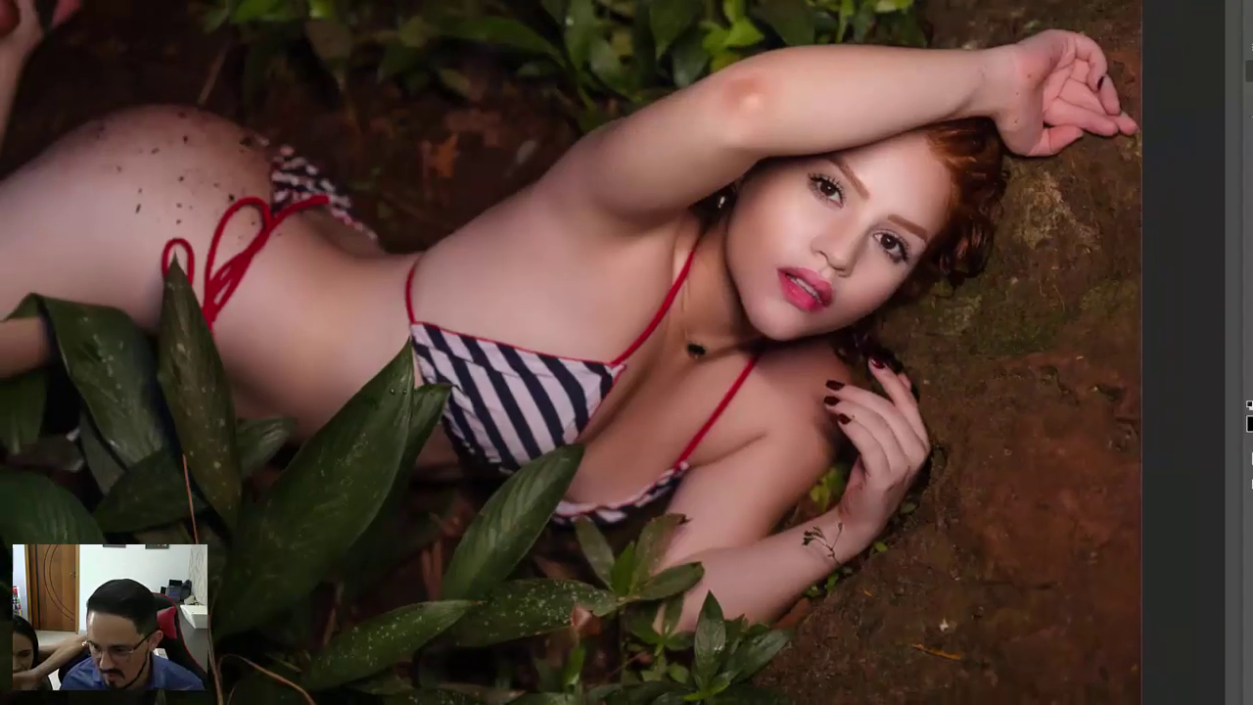
Step: Compare the photo before and after retouching by toggling the visibility of the group Agrupar 1
click(1067, 393)
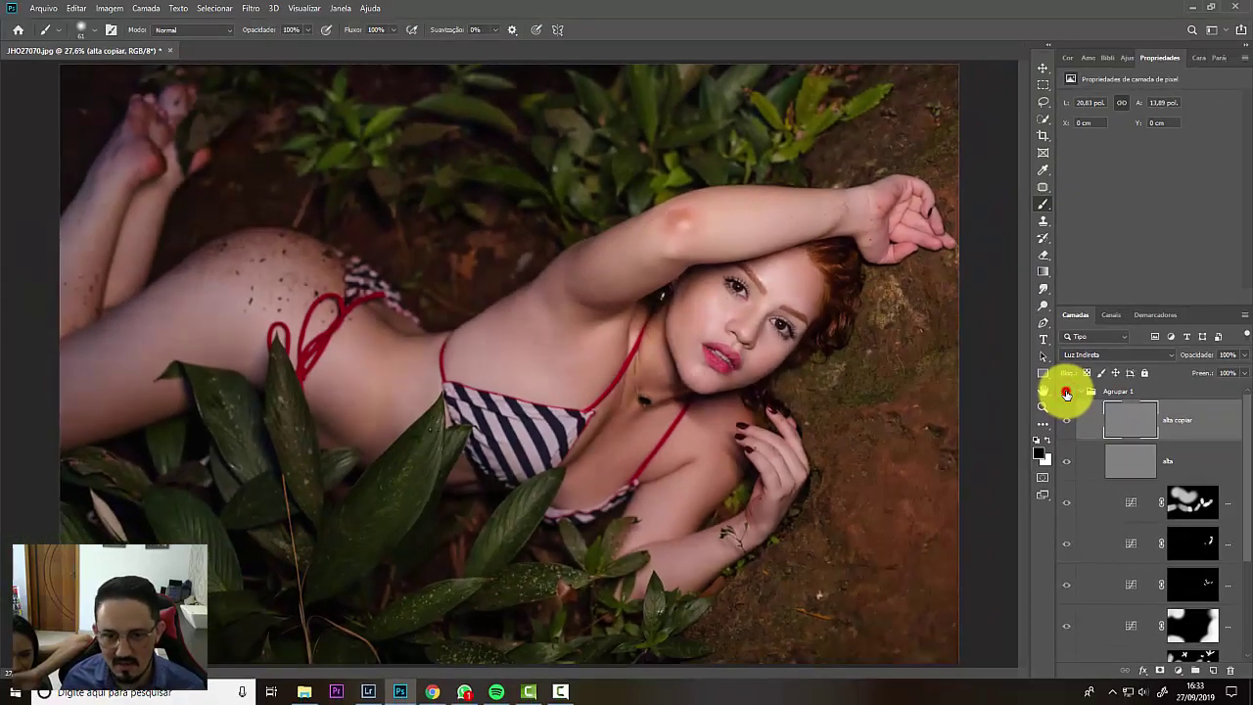
click(1067, 394)
click(1067, 393)
click(1067, 393)
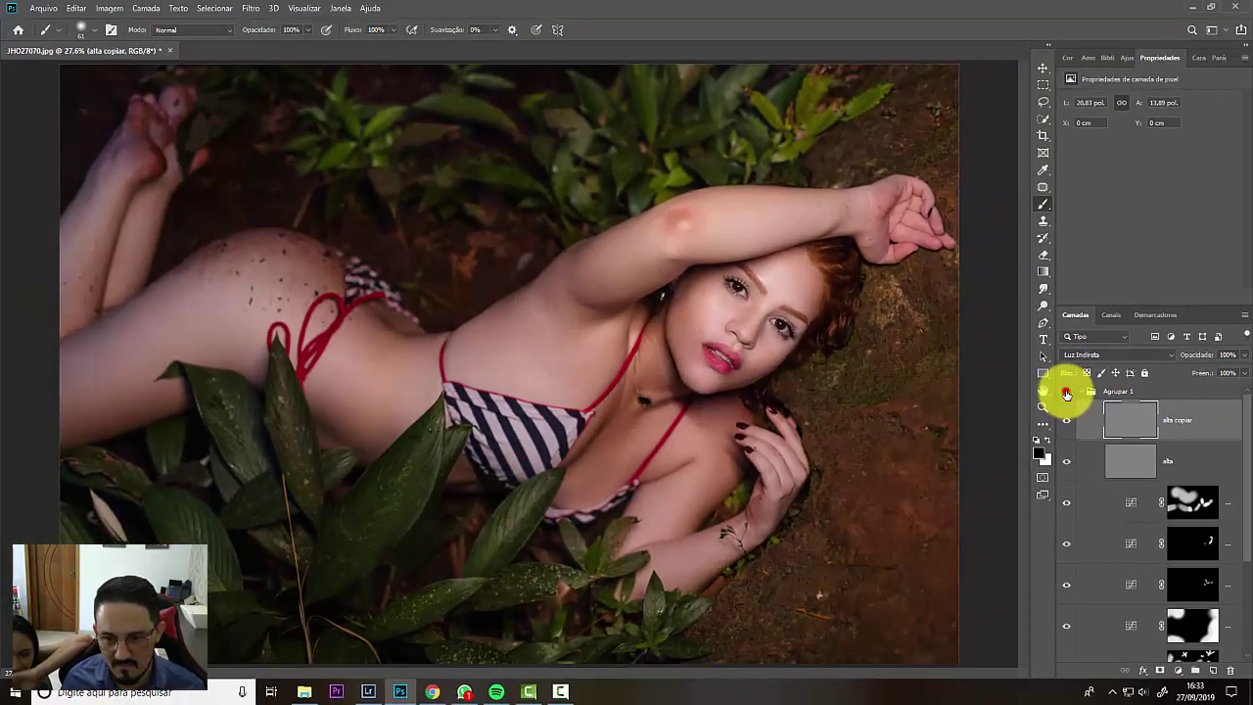
click(1067, 394)
click(1066, 393)
click(1067, 393)
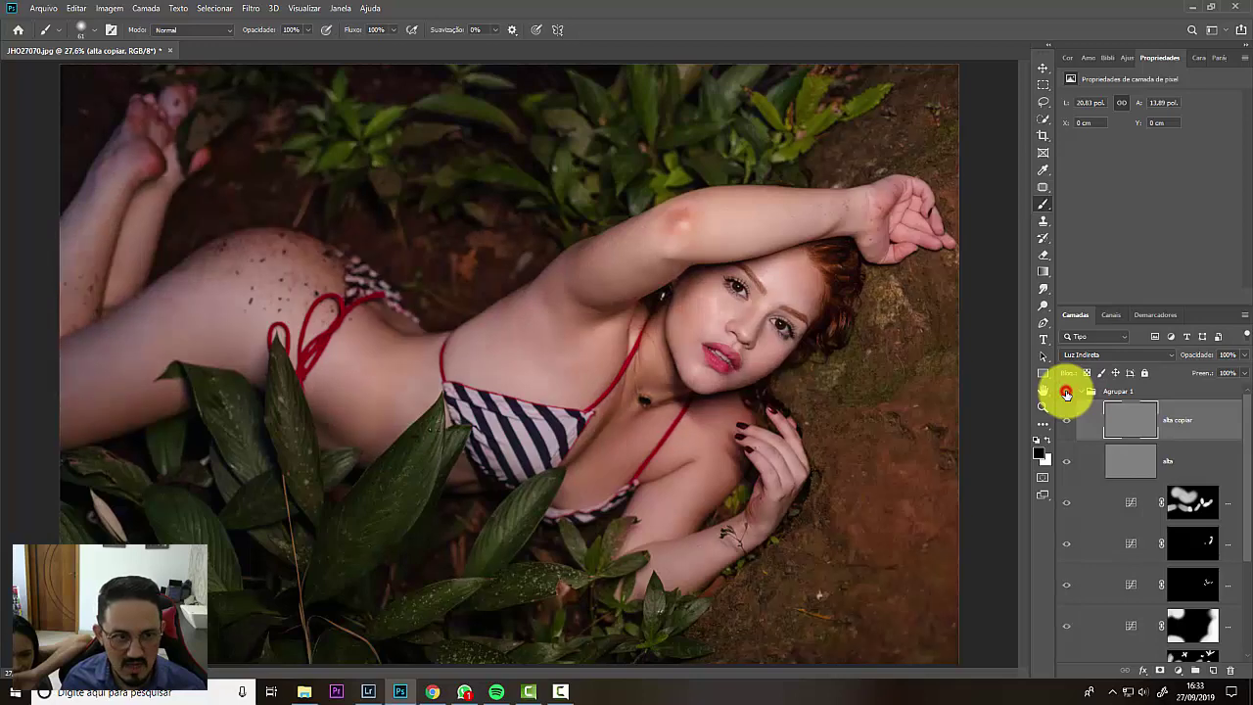
click(1067, 393)
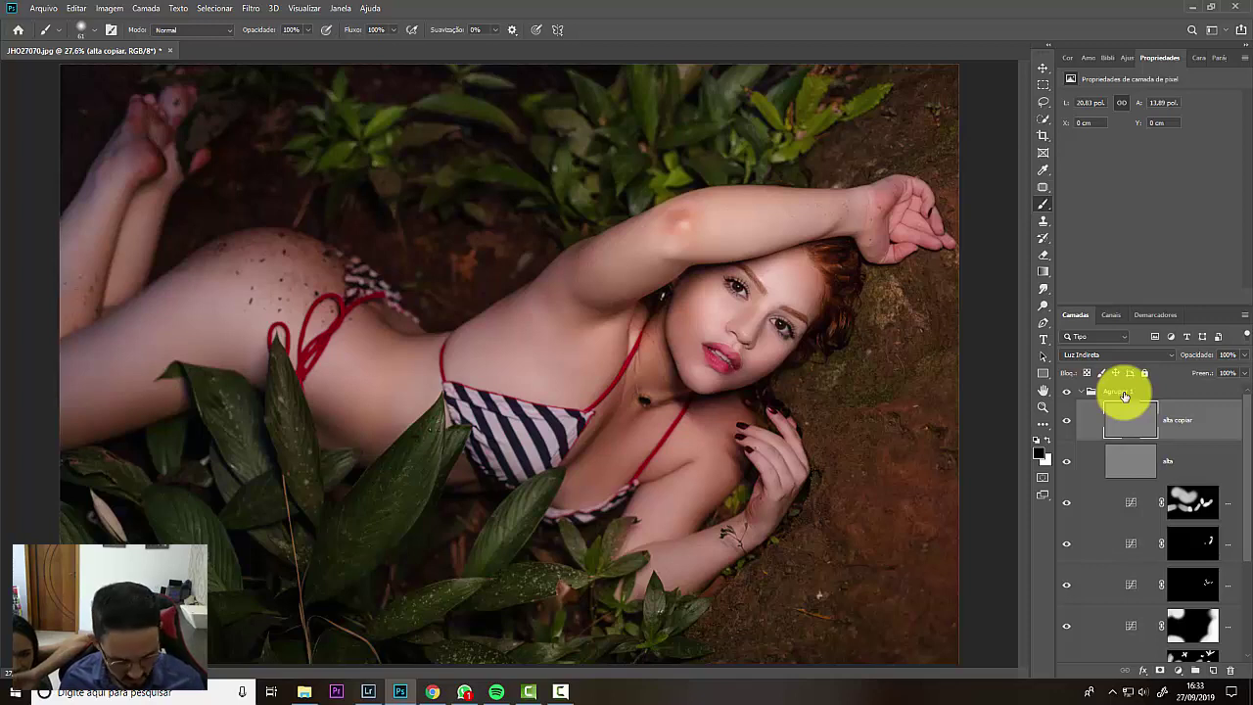
Step: Merge all visible layers into the background, save JHO27070.jpg at JPEG quality 12 (maximum), and close it
key(ctrl+shift+e)
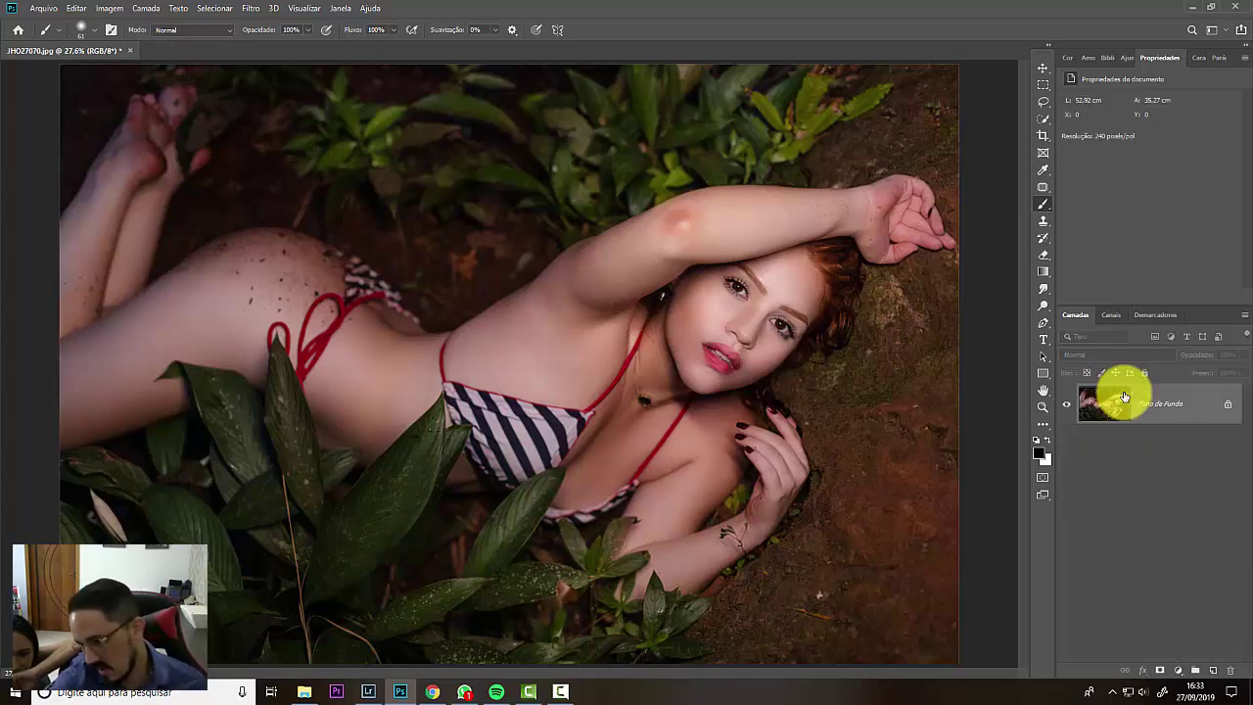
key(ctrl+s)
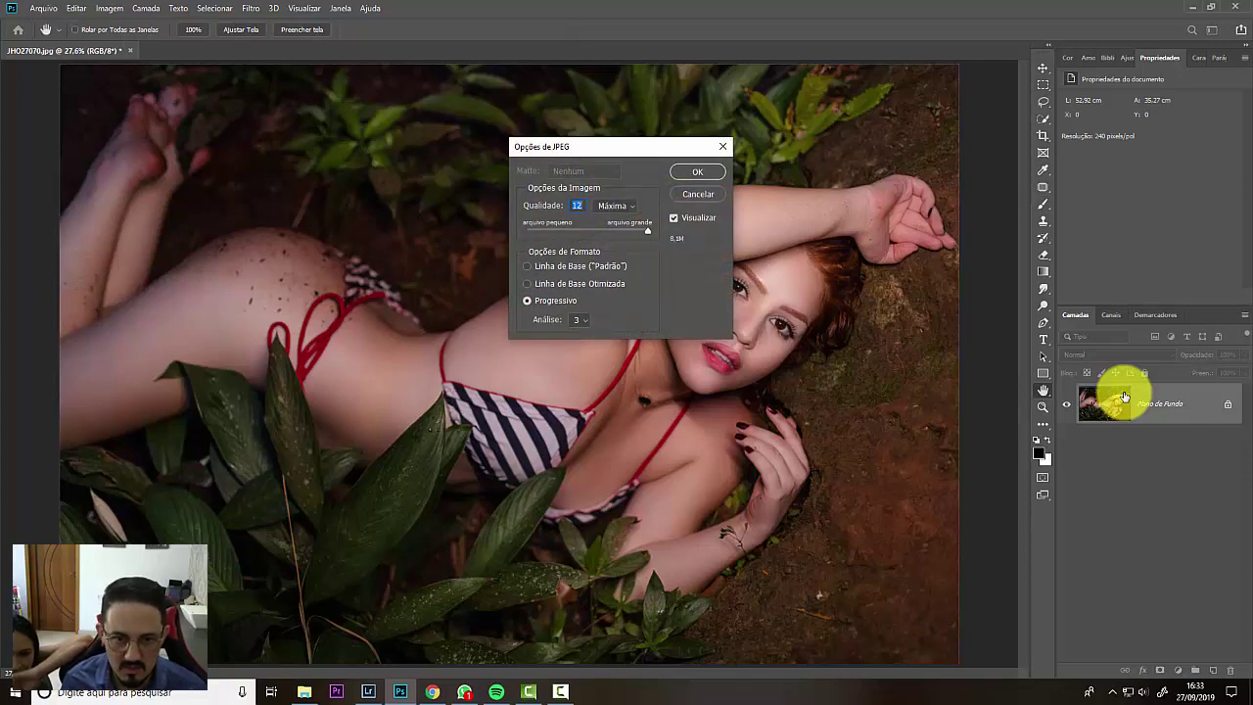
key(Return)
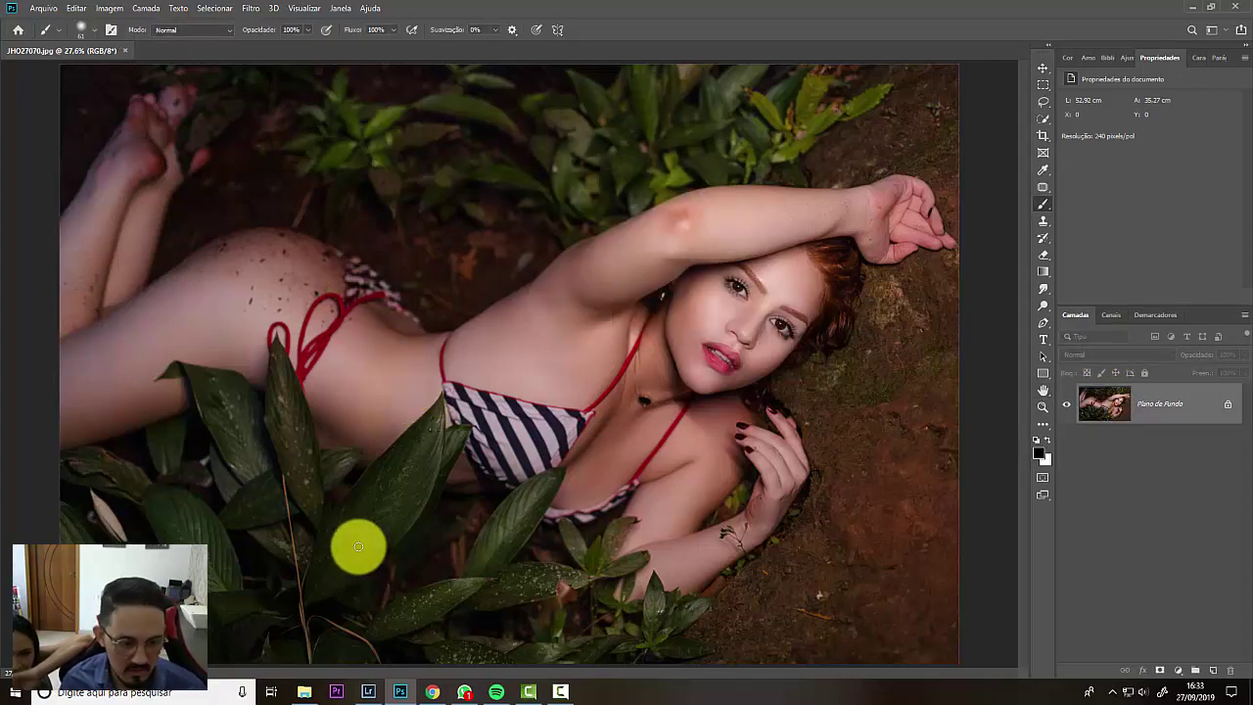
key(ctrl+w)
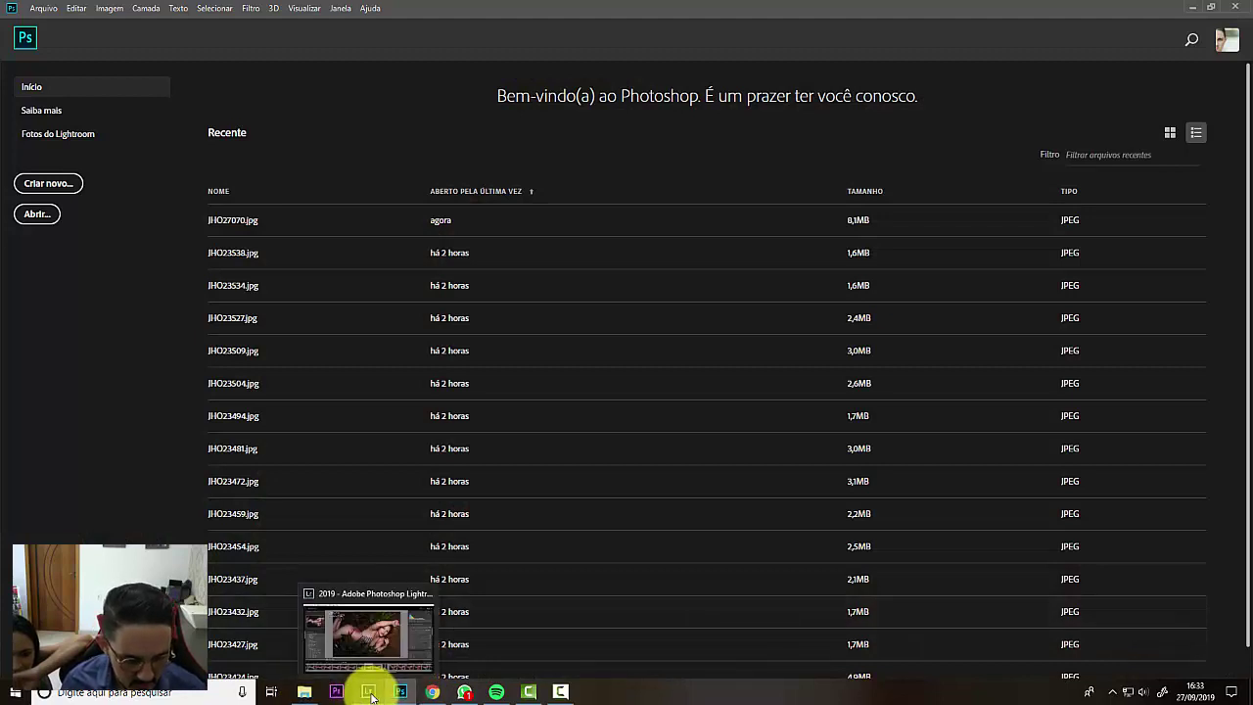
Step: Switch to Lightroom's Library and import the retouched JHO27070.jpg from the cliente folder, adding it without moving the file
click(369, 692)
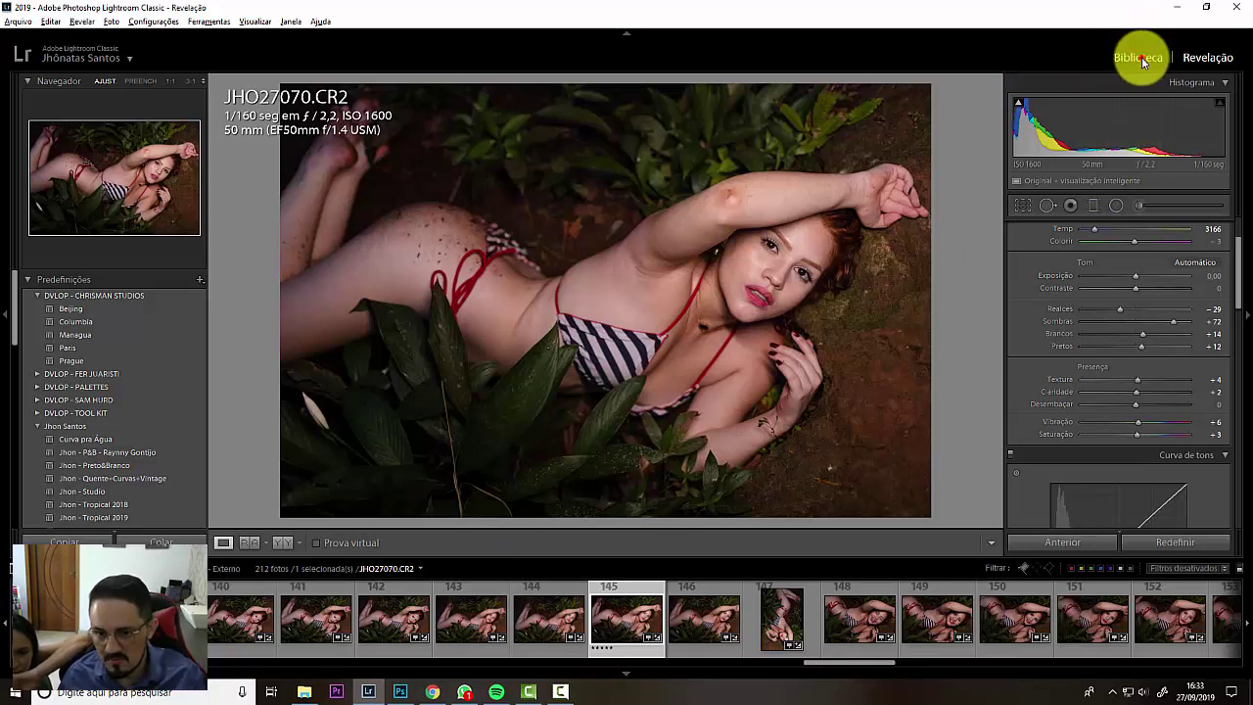
click(1141, 57)
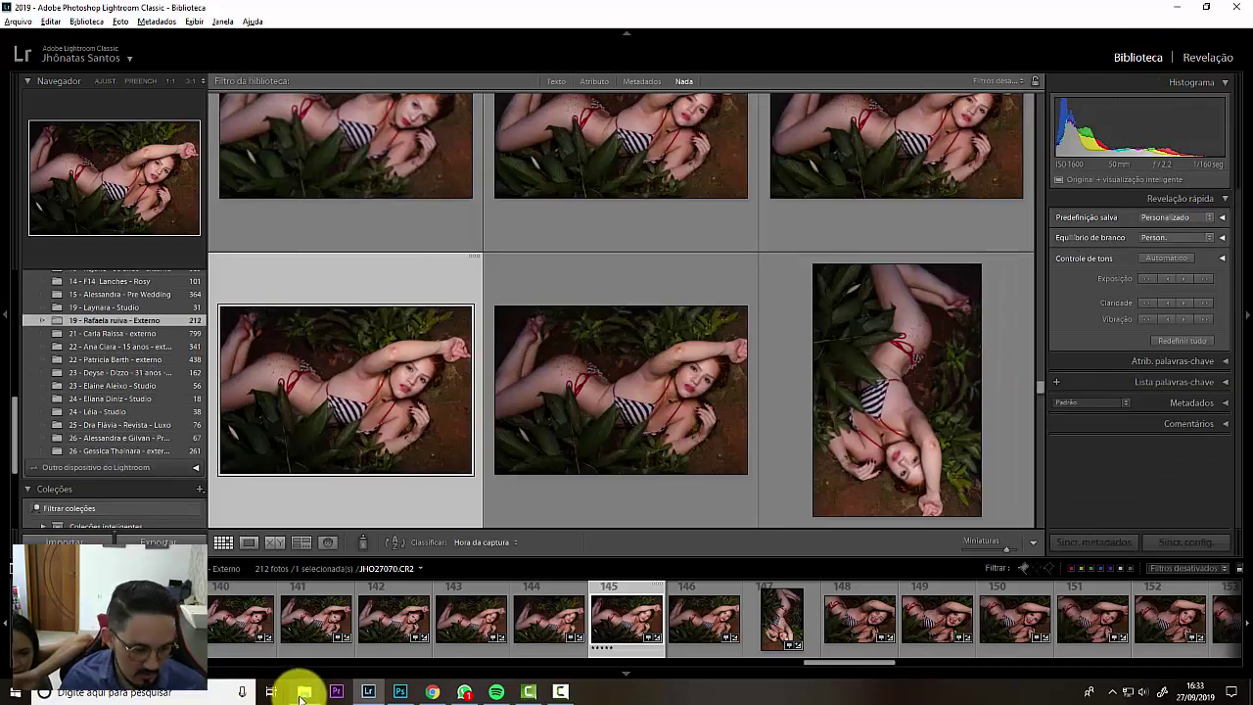
click(303, 690)
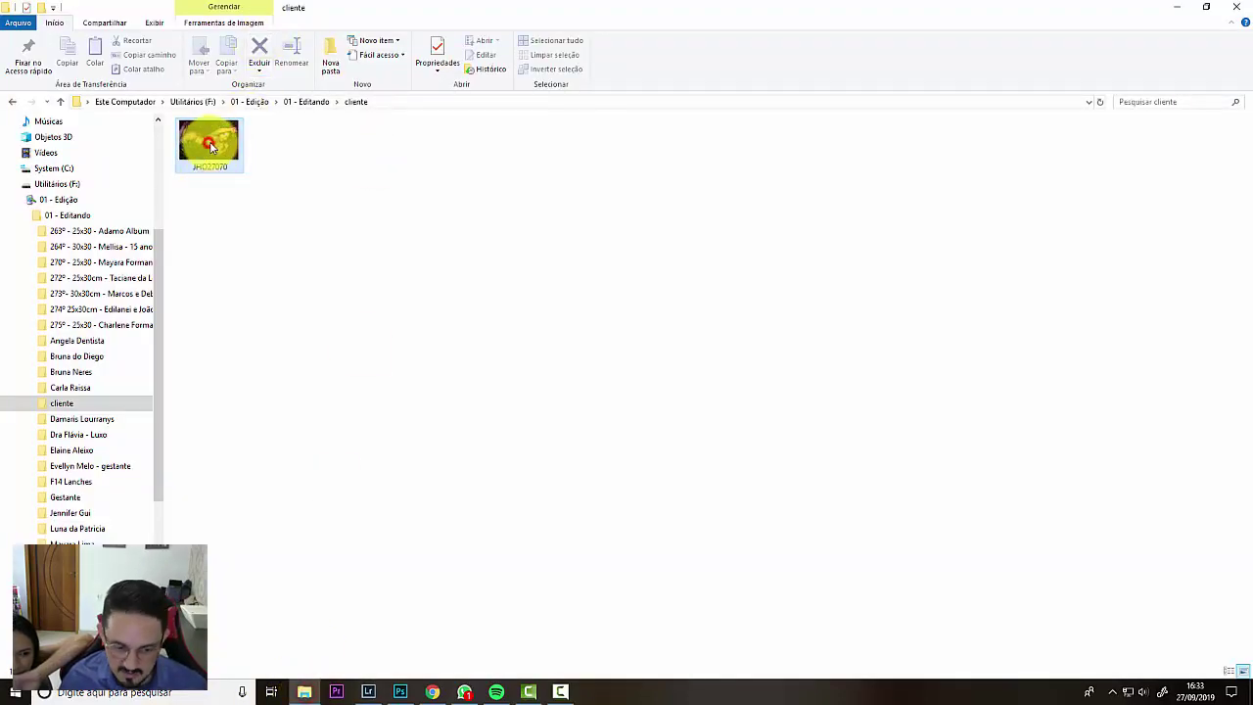
drag(210, 145, 560, 324)
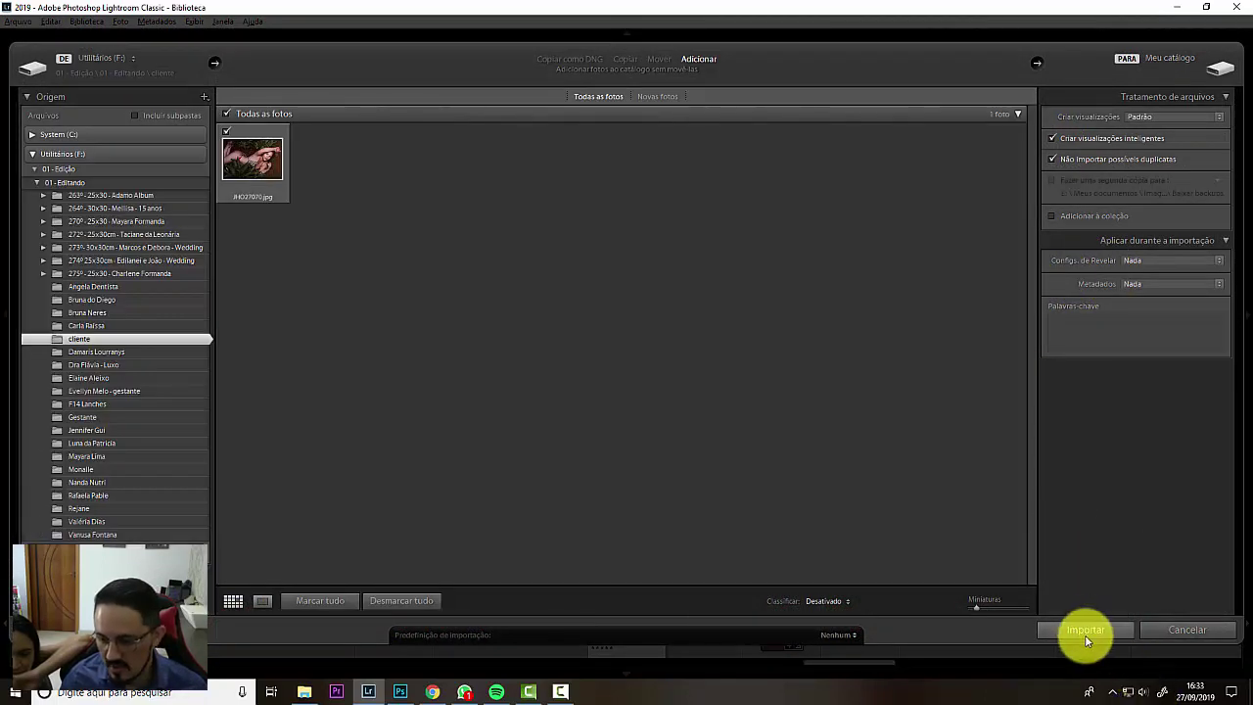
click(1088, 629)
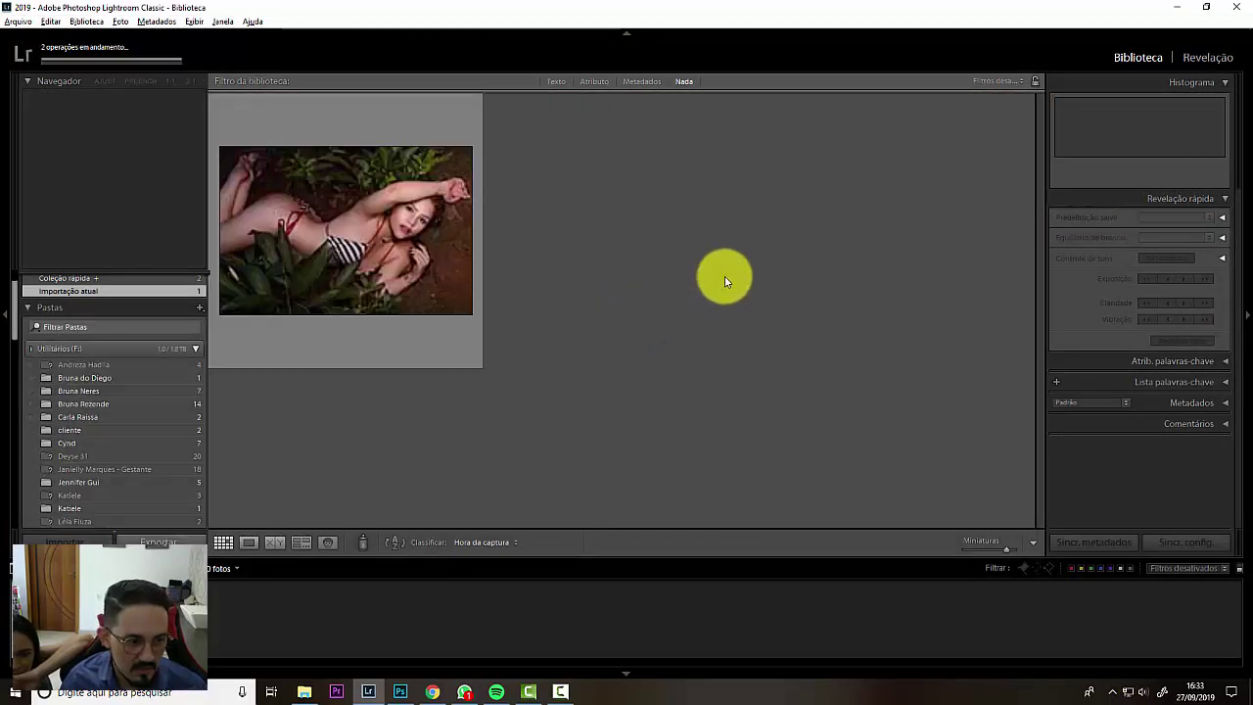
Step: Apply the Managua preset from DVLOP - CHRISMAN STUDIOS to the photo in Develop, using The Fader plug-in at 52 opacity
click(1210, 60)
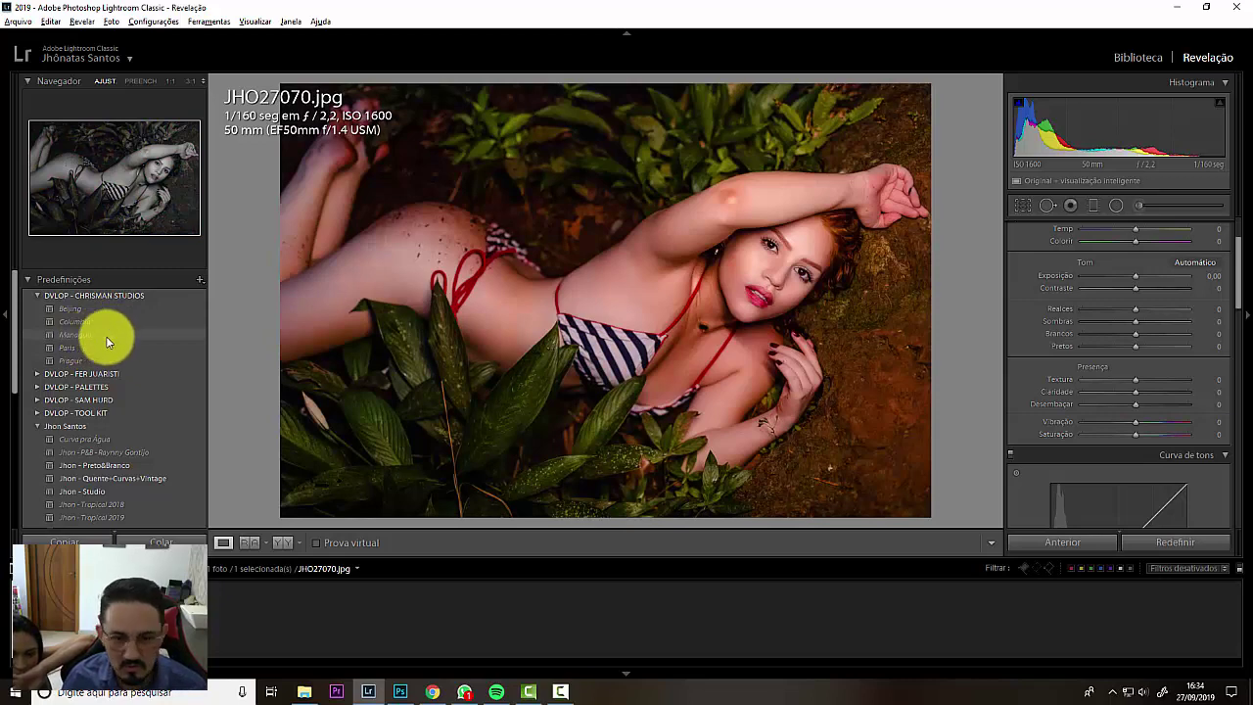
click(17, 21)
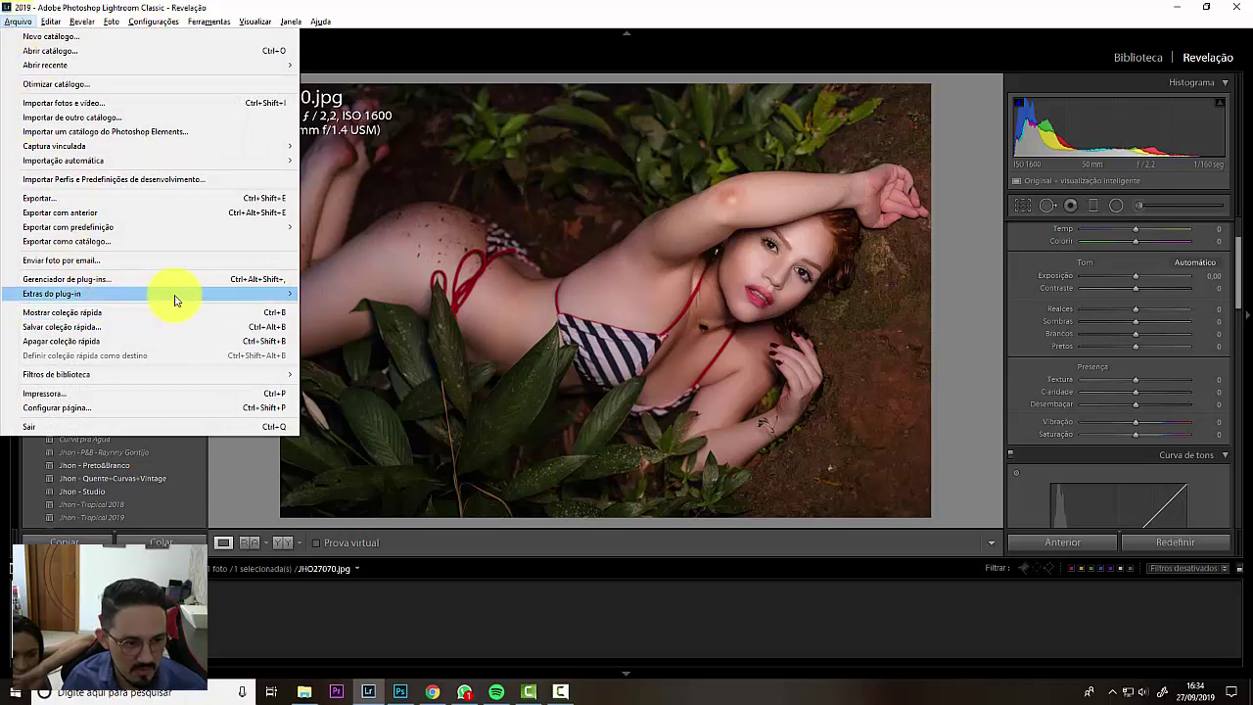
click(341, 309)
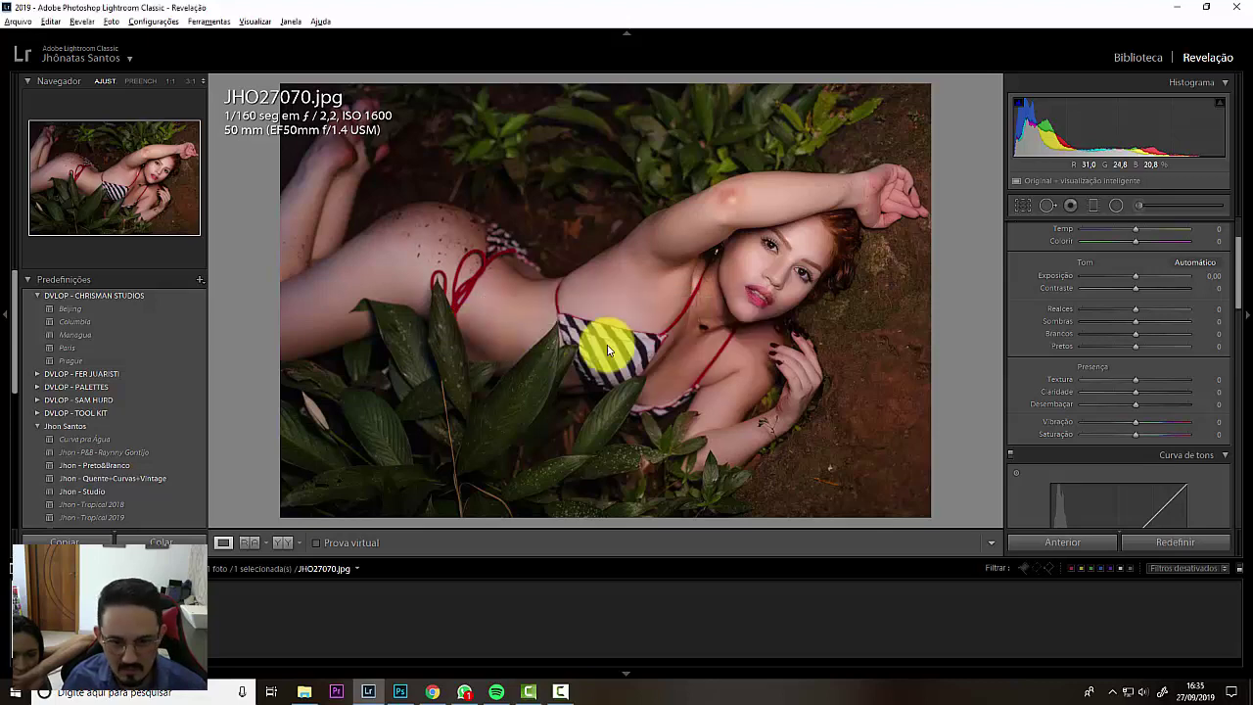
click(670, 333)
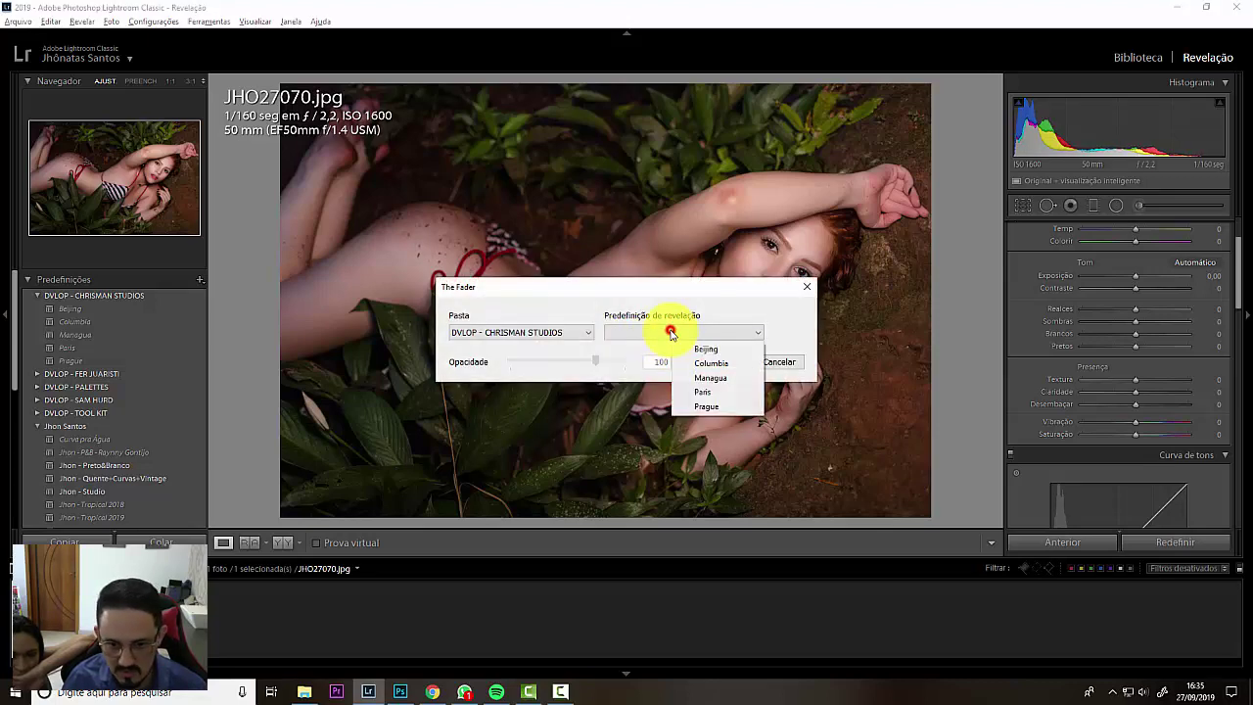
click(703, 378)
drag(663, 297, 517, 71)
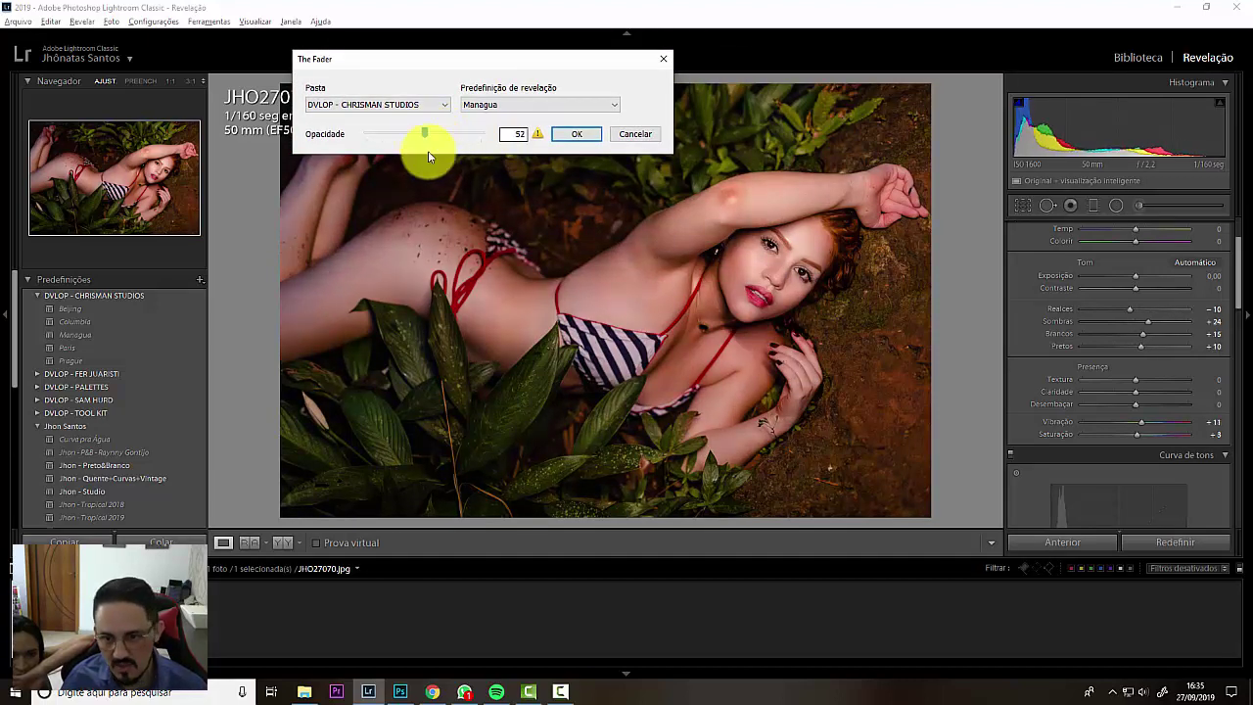
click(574, 138)
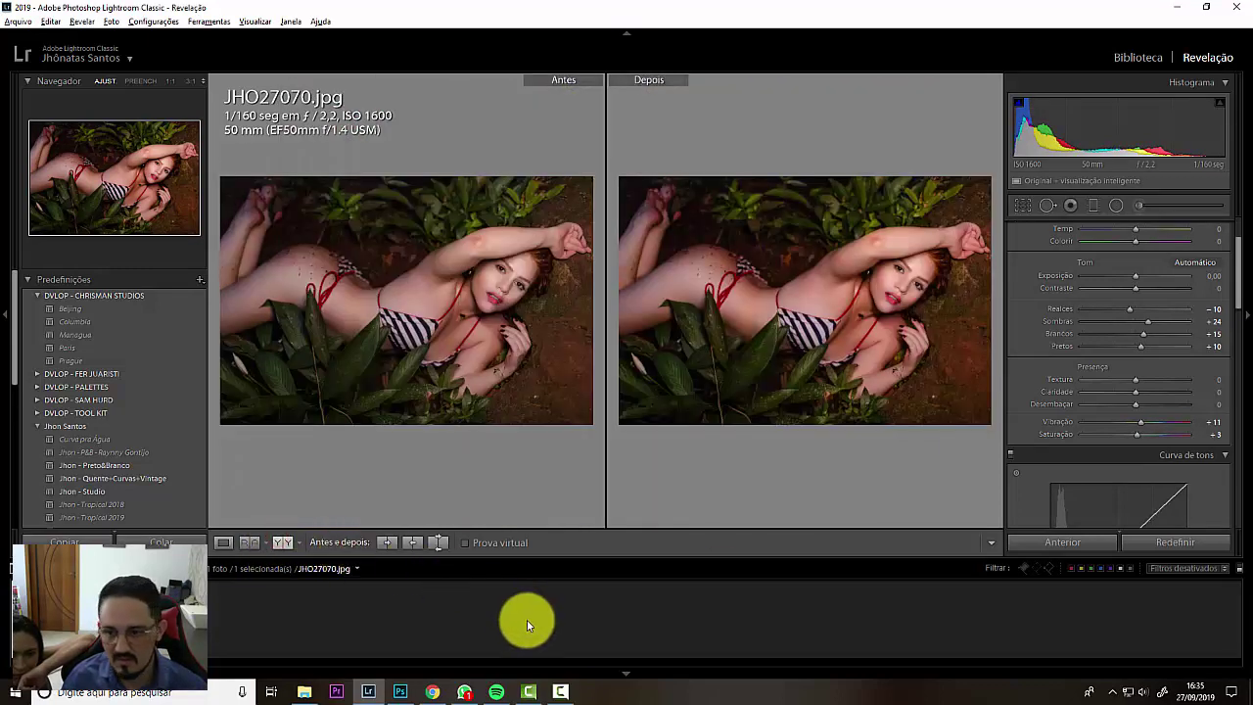
Step: Close the before/after comparison and review the basic, tone curve and detail settings applied by the preset
click(223, 542)
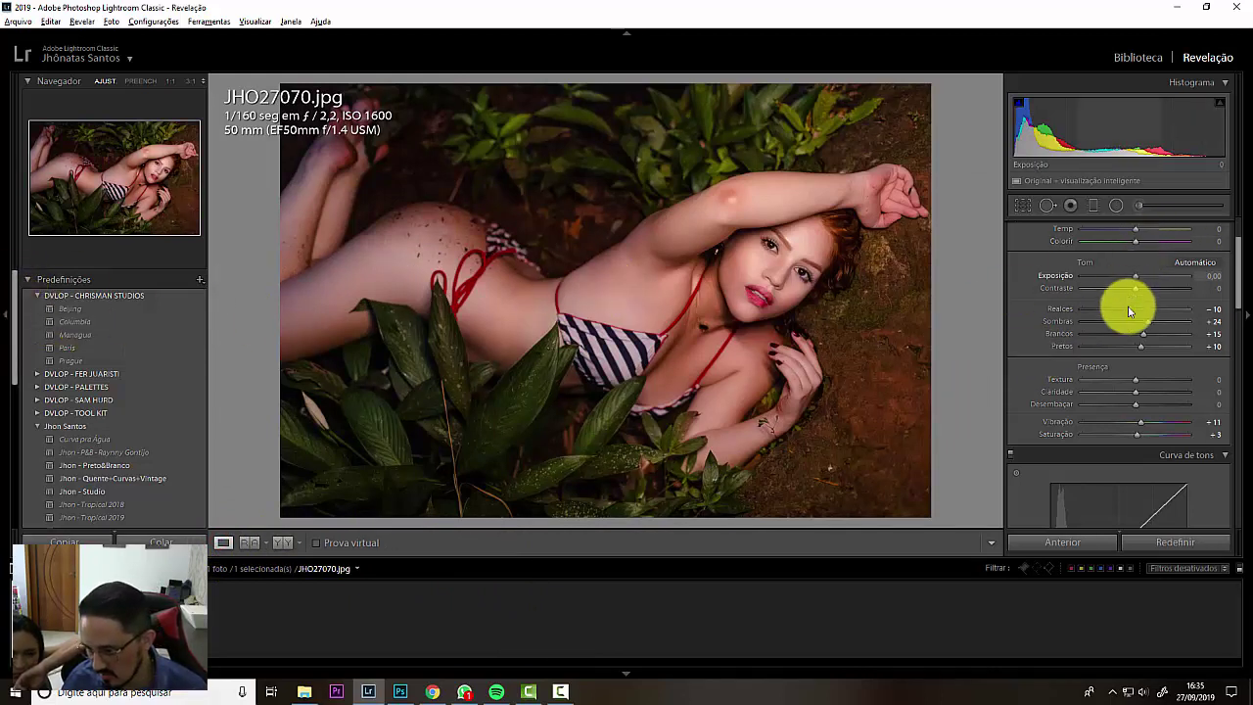
scroll(1126, 365, down, 15)
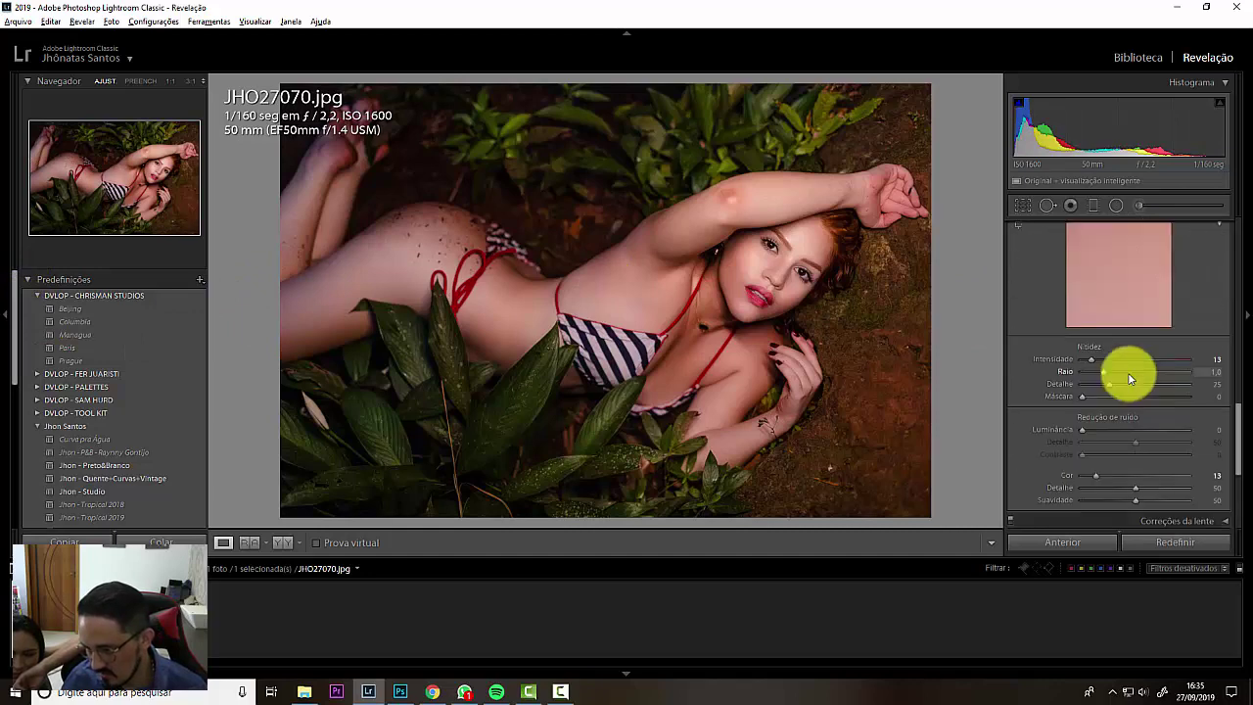
scroll(1129, 372, up, 10)
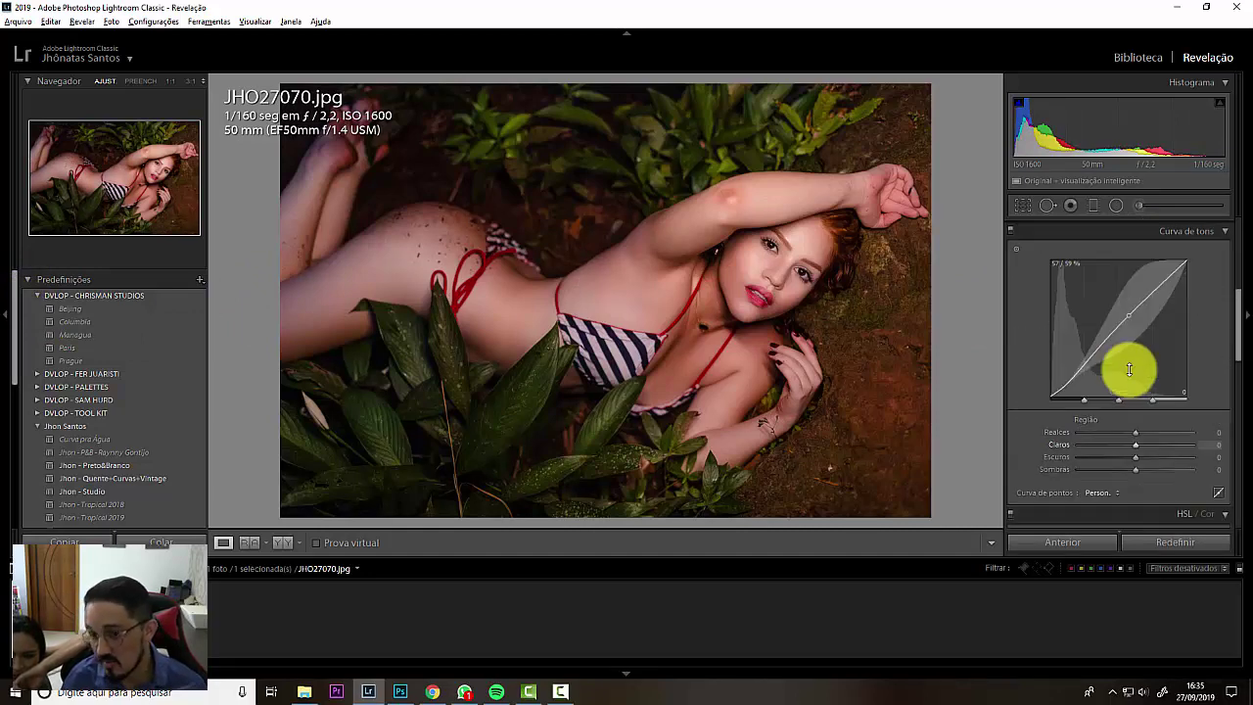
scroll(1129, 370, up, 5)
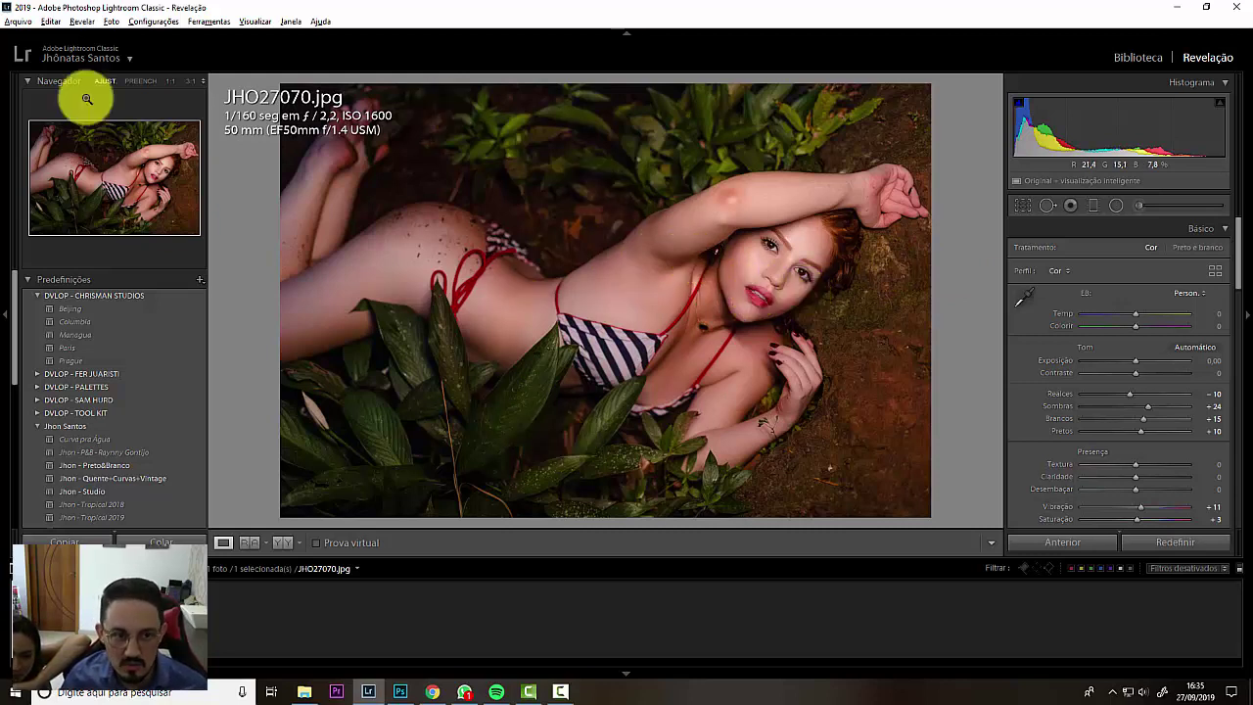
Step: Hide the photo info overlay and export JHO27070.jpg with the user preset branco teto - socialmedia
key(i)
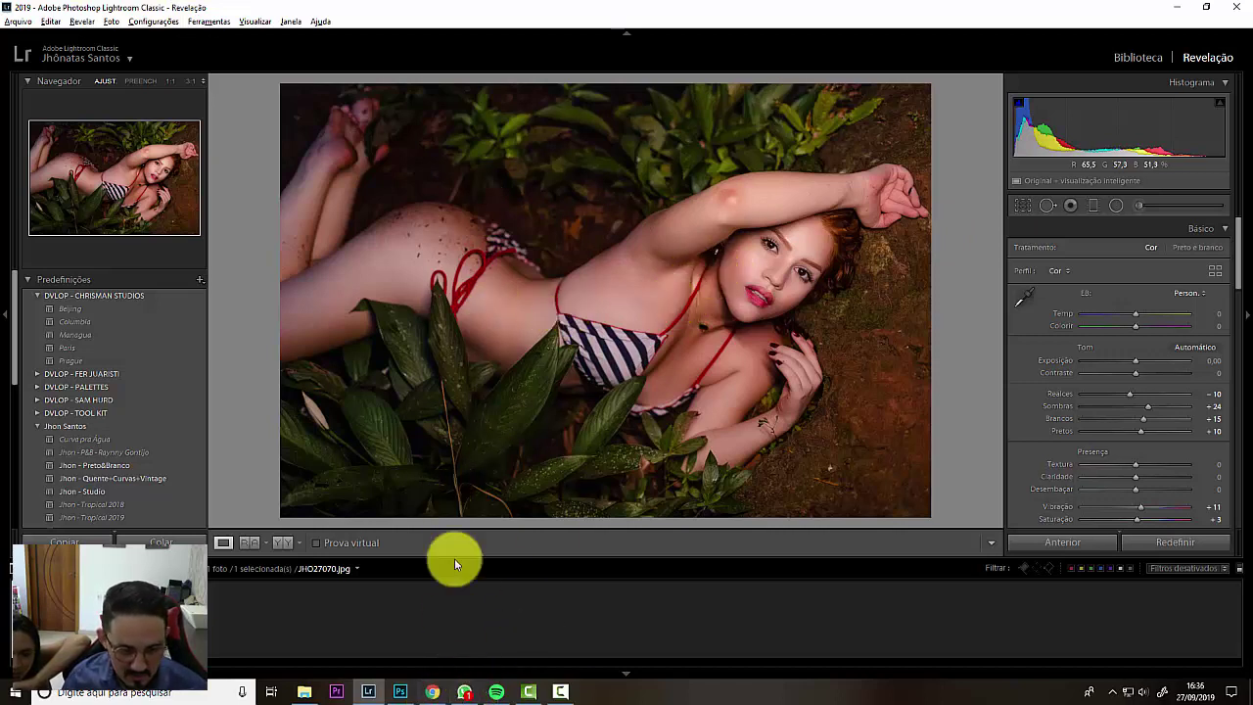
right_click(563, 398)
click(750, 340)
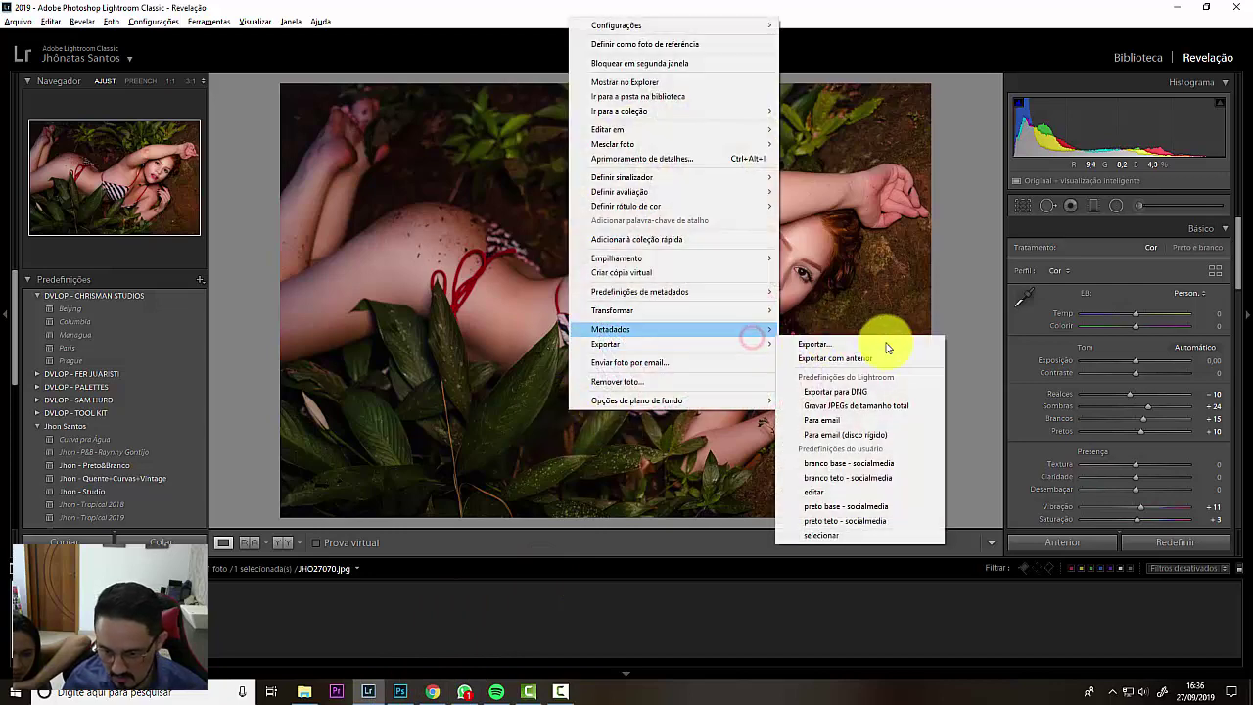
click(842, 479)
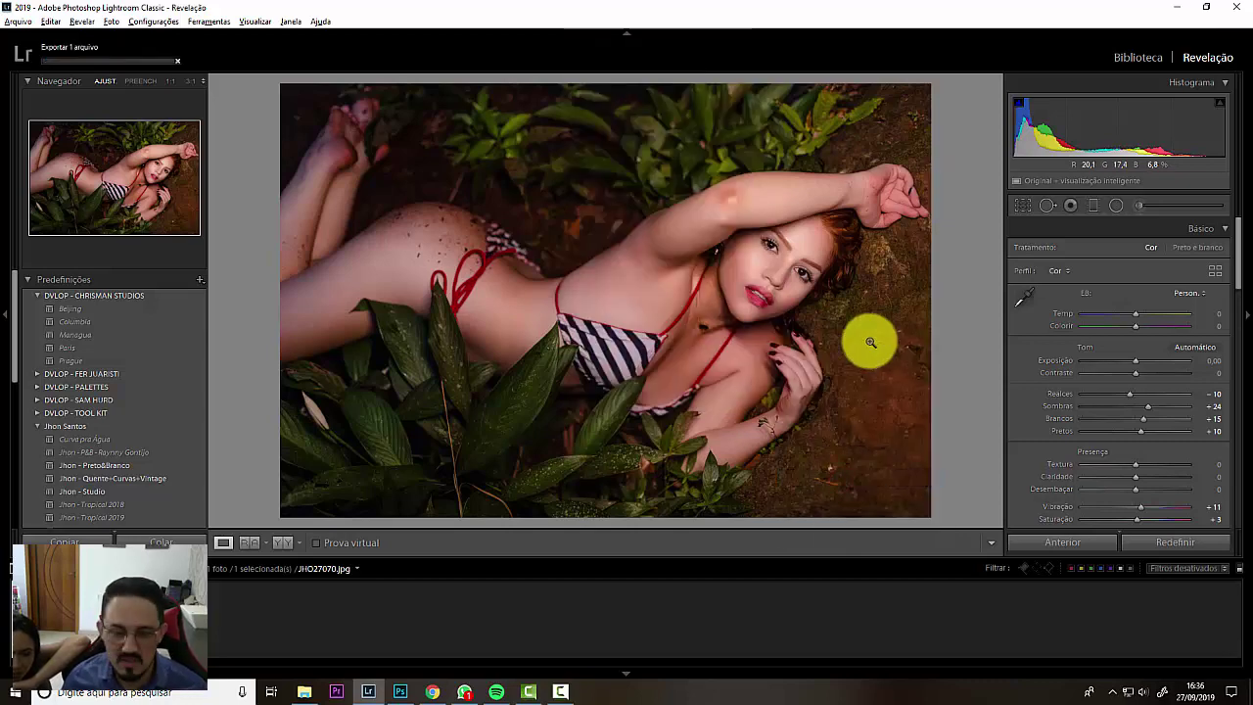
click(560, 689)
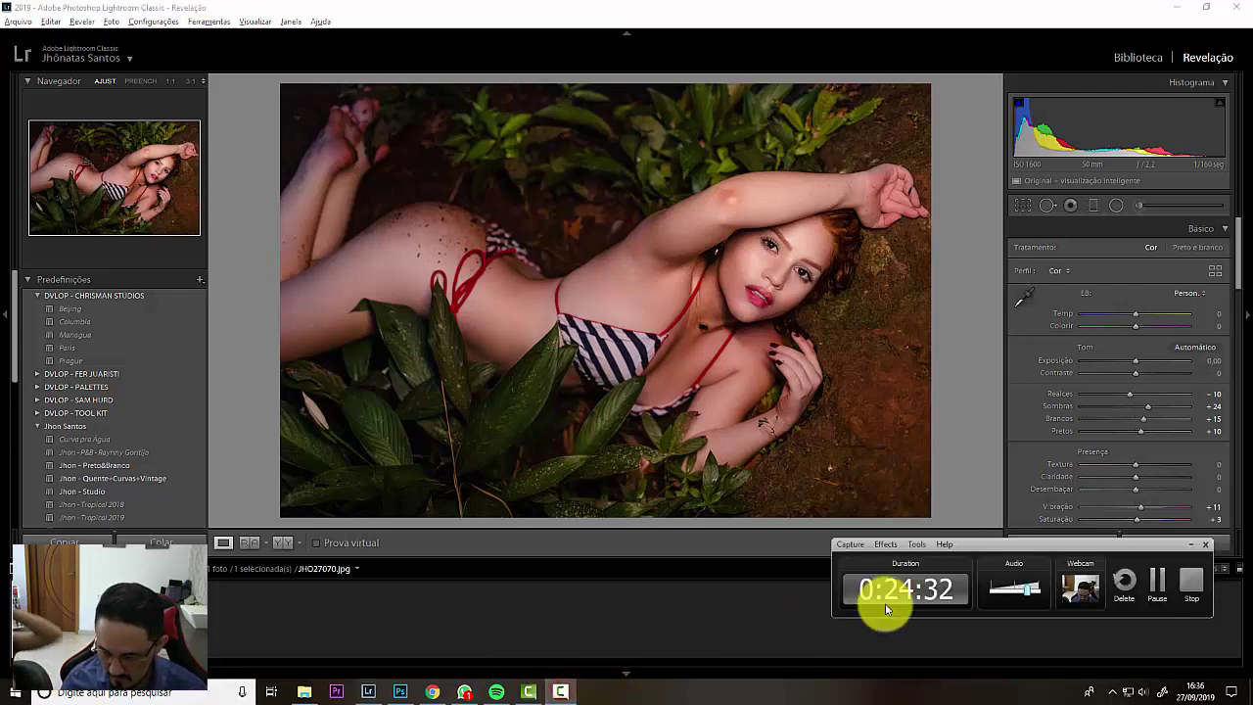